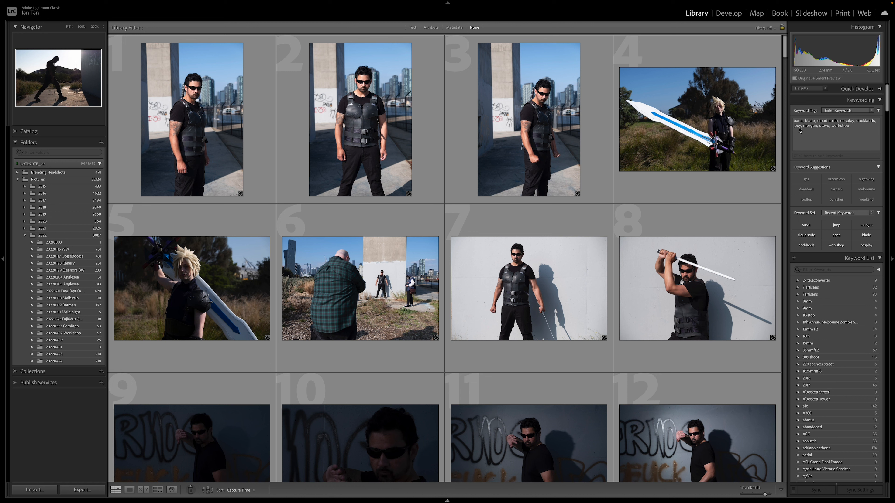
Open the first photo enlarged, zoom in on the man's face to check focus, and return to the grid.
mouse_move(800, 124)
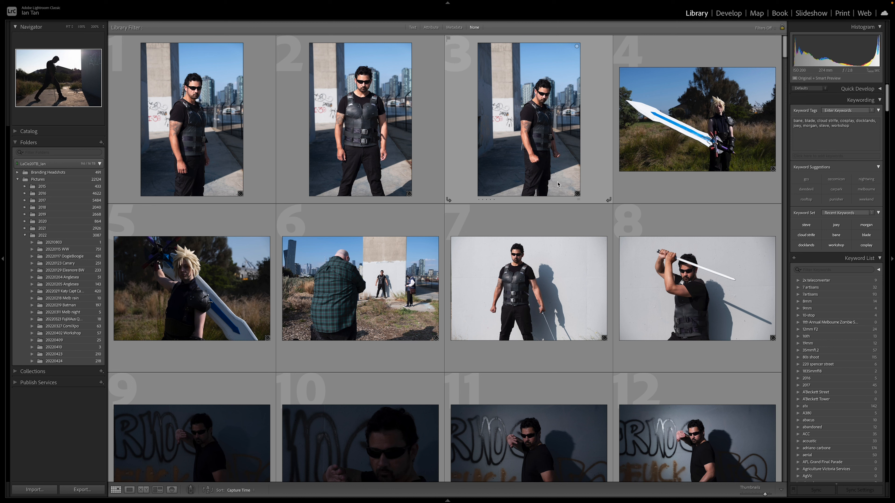
mouse_move(557, 184)
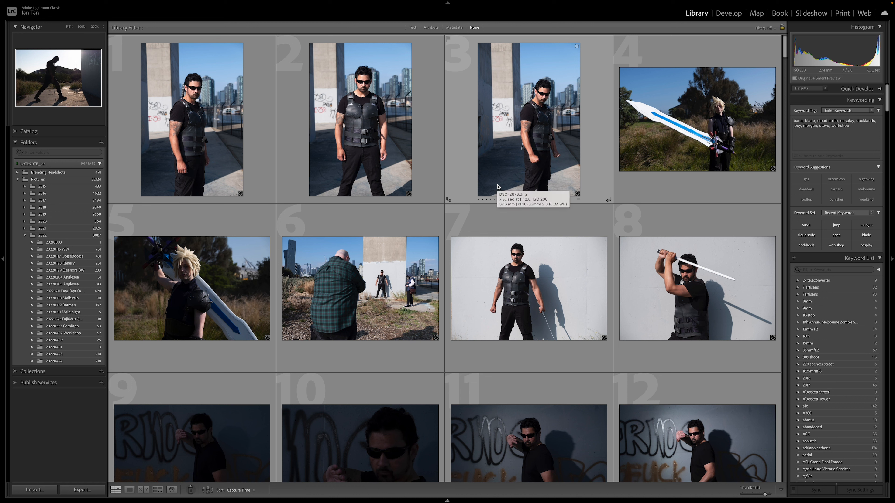
left_click(219, 156)
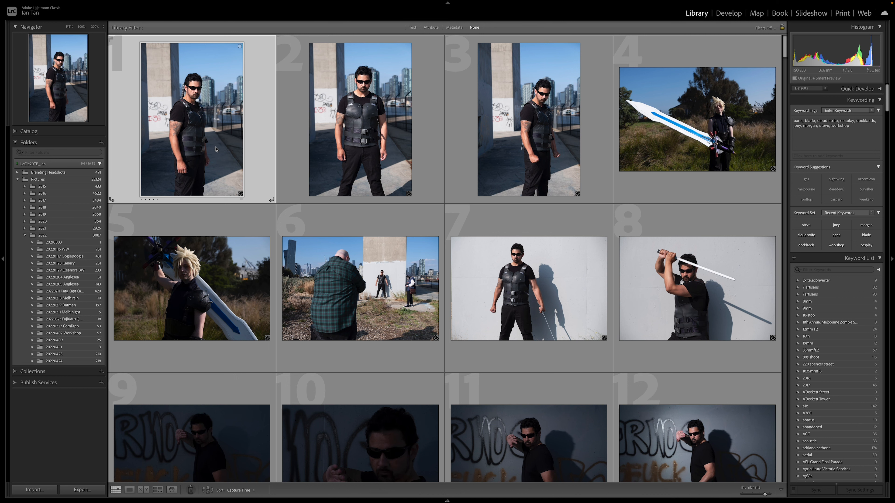
double_click(229, 149)
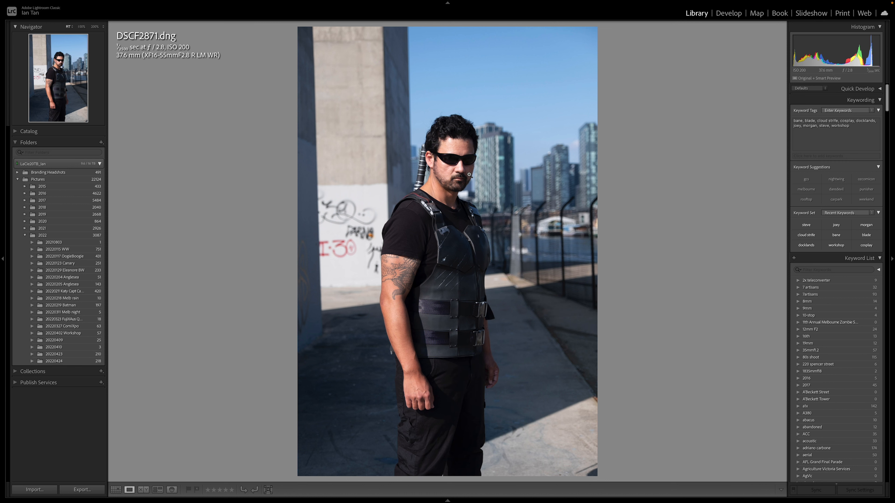
left_click(456, 163)
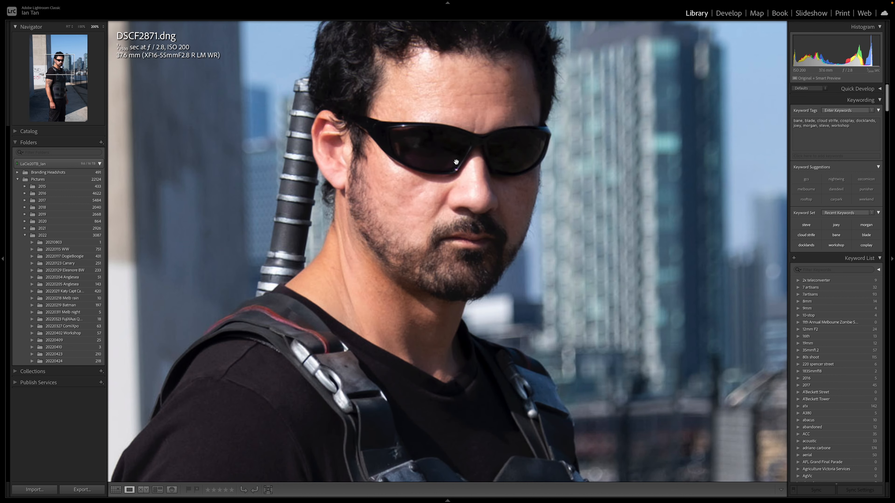
left_click(502, 176)
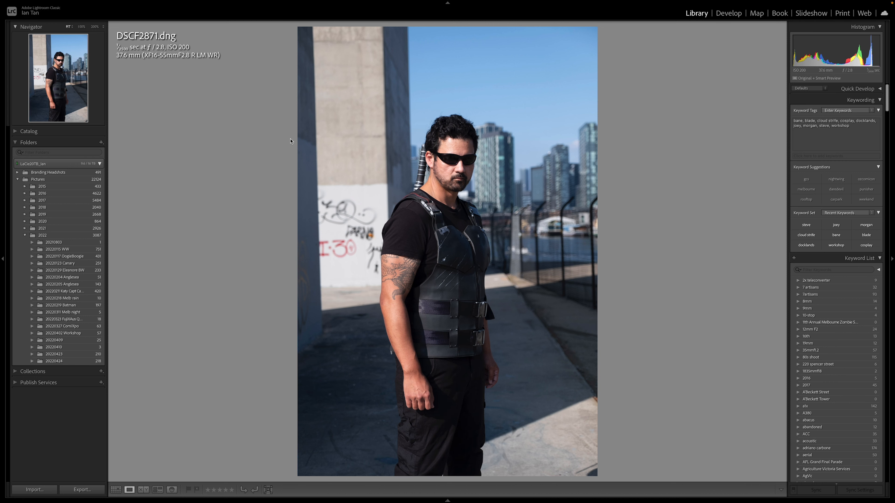
key("g")
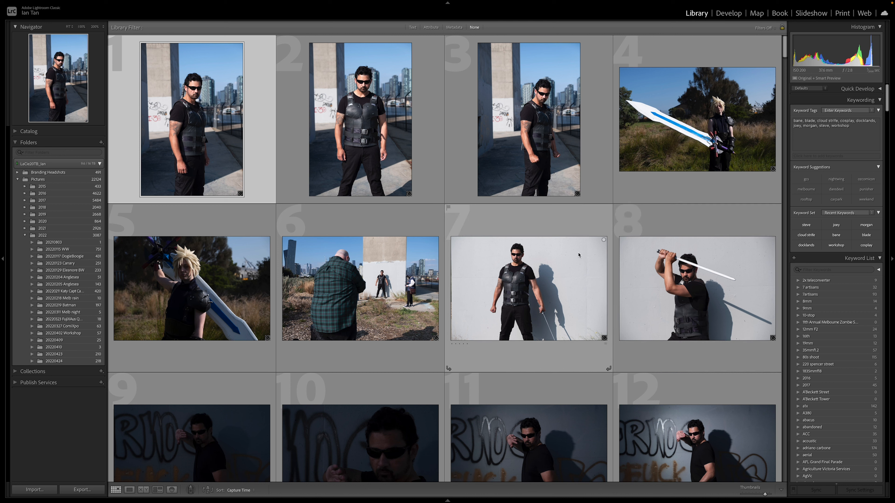
Look through the first rows of the photo grid to survey similar shots, then go back near the start.
mouse_move(578, 254)
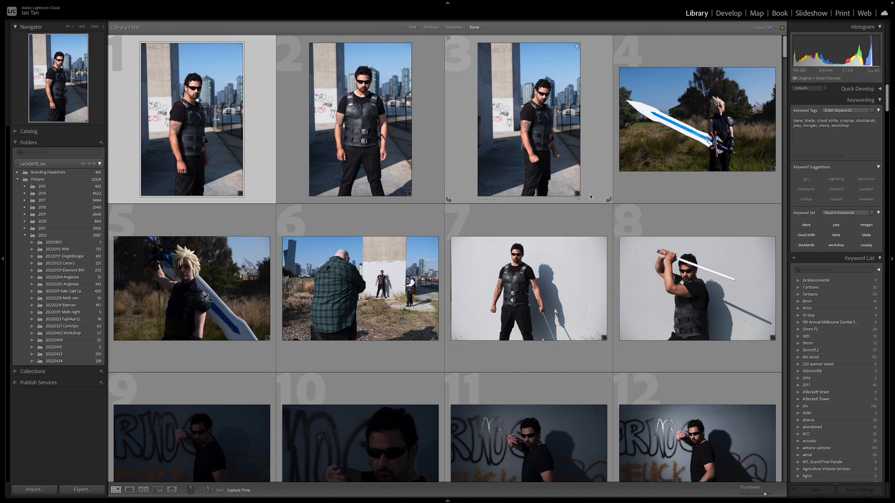
scroll(577, 176, "down", 5)
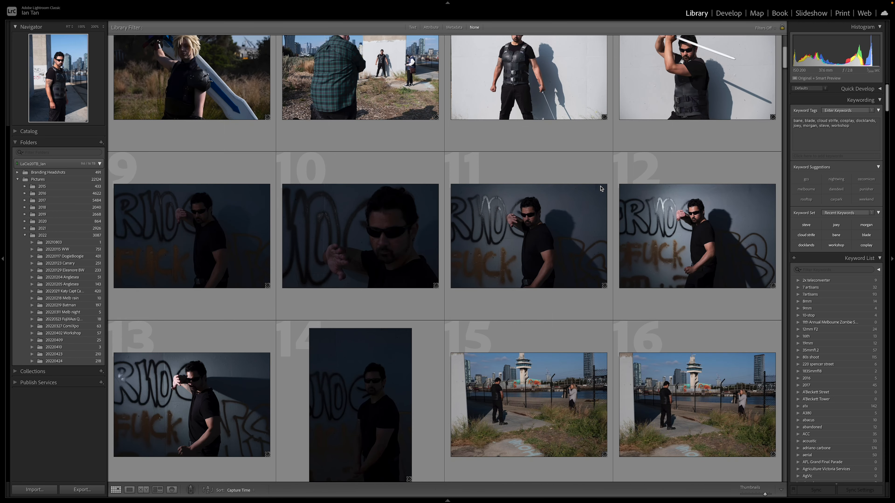
scroll(601, 188, "down", 4)
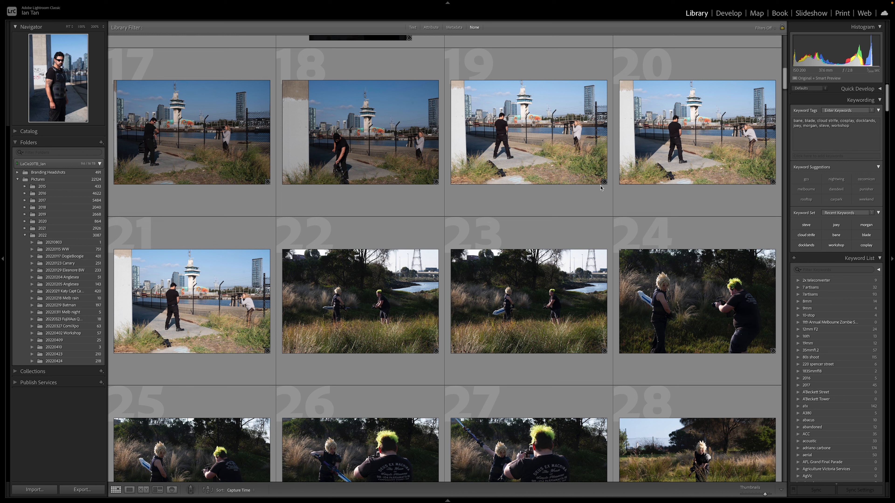
scroll(602, 186, "up", 6)
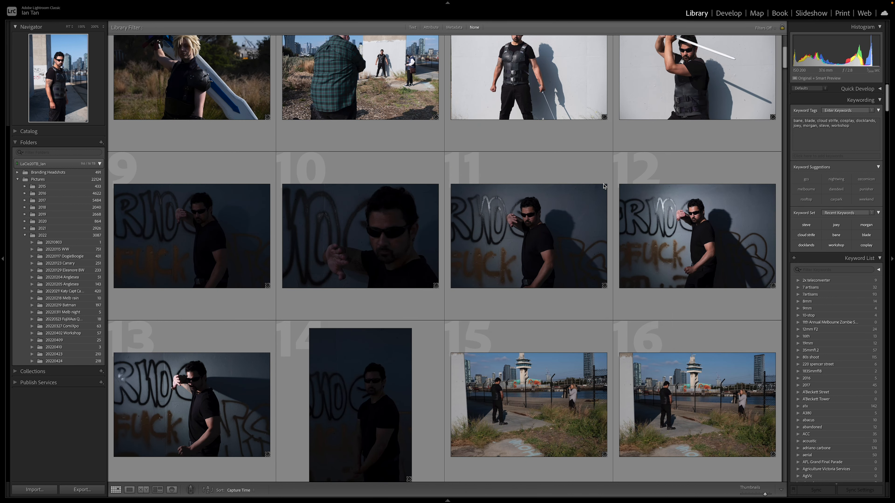
scroll(603, 186, "up", 3)
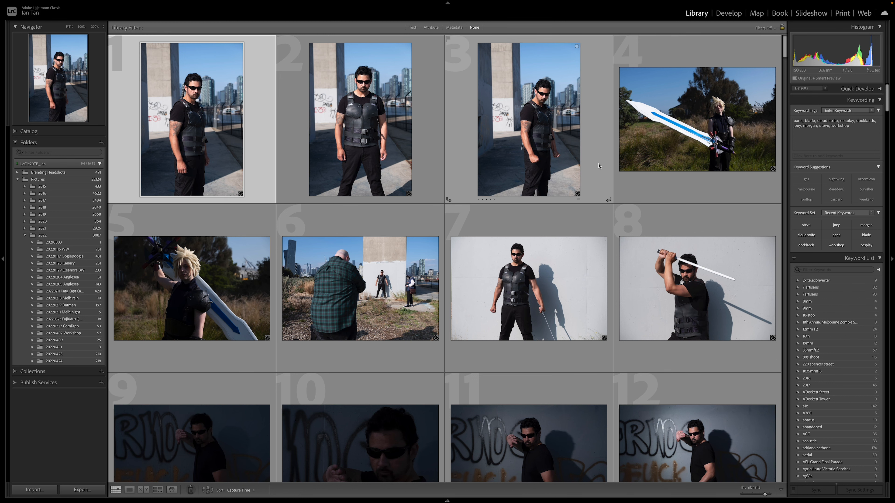
scroll(599, 166, "down", 1)
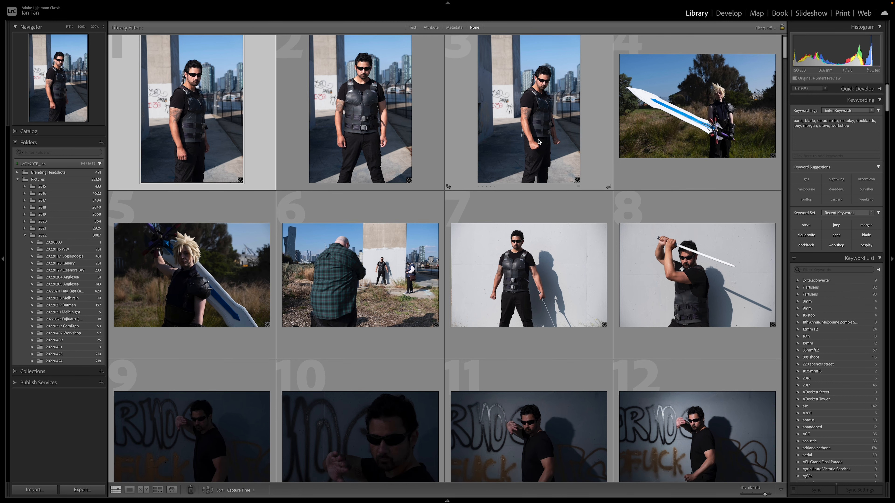
scroll(564, 198, "down", 1)
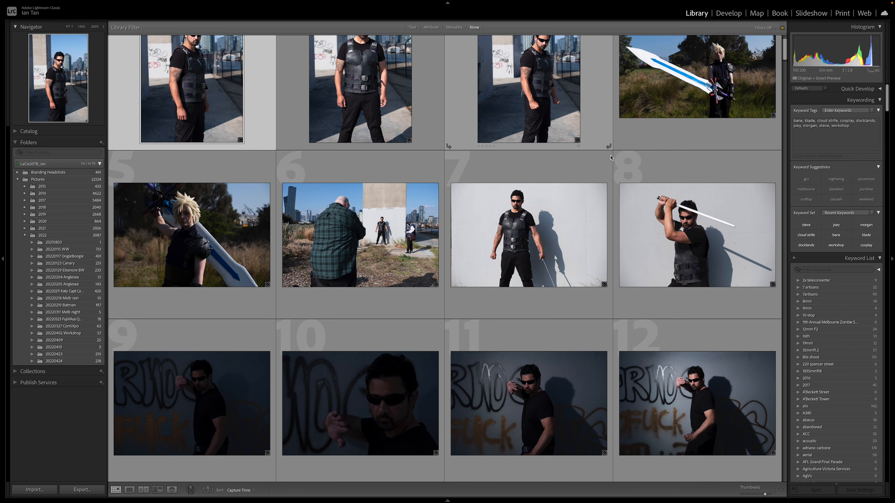
Select the eighth photo, with the raised sword, and cycle its star rating from one to five, finishing at three stars.
left_click(577, 227)
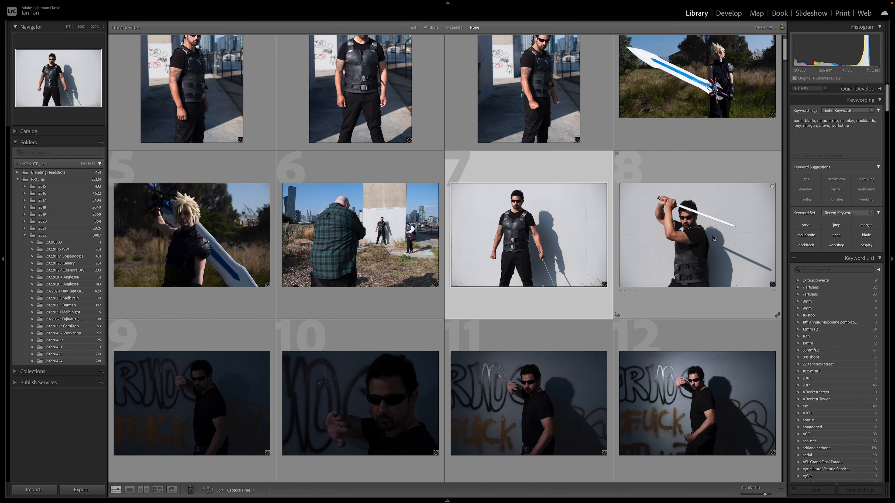
left_click(728, 239)
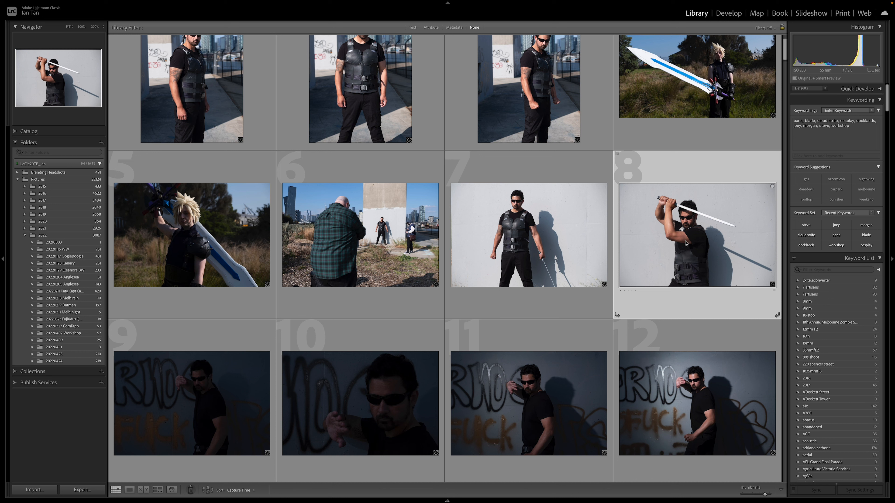
key("1")
key("2")
key("3")
key("4")
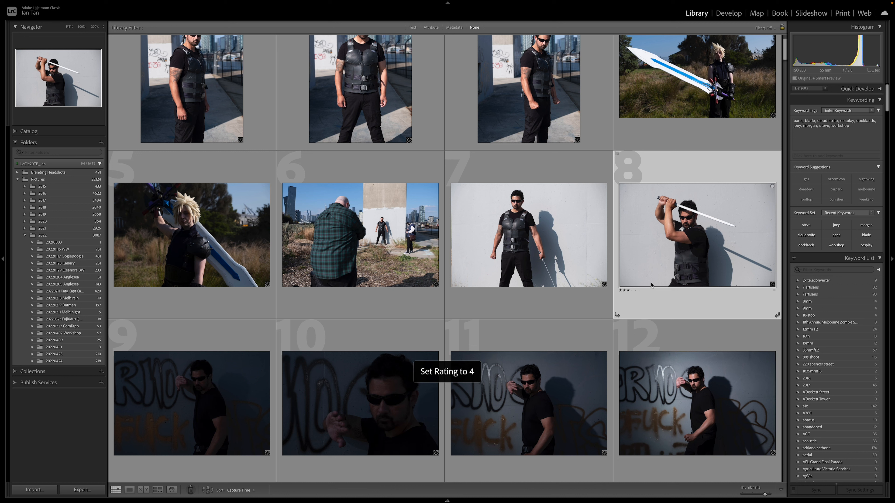
key("5")
key("1")
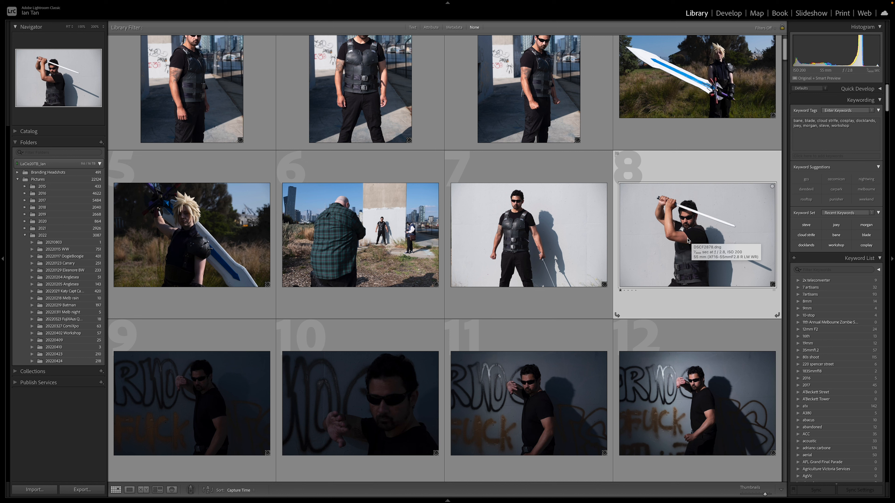
key("2")
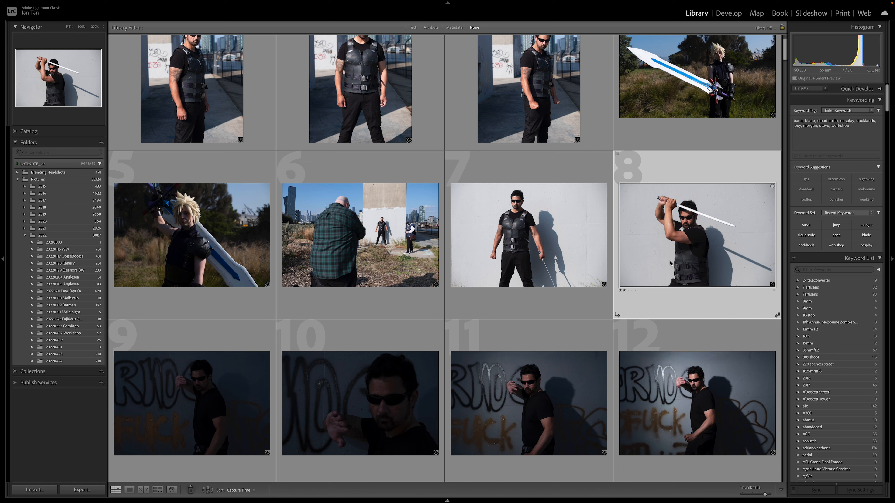
key("3")
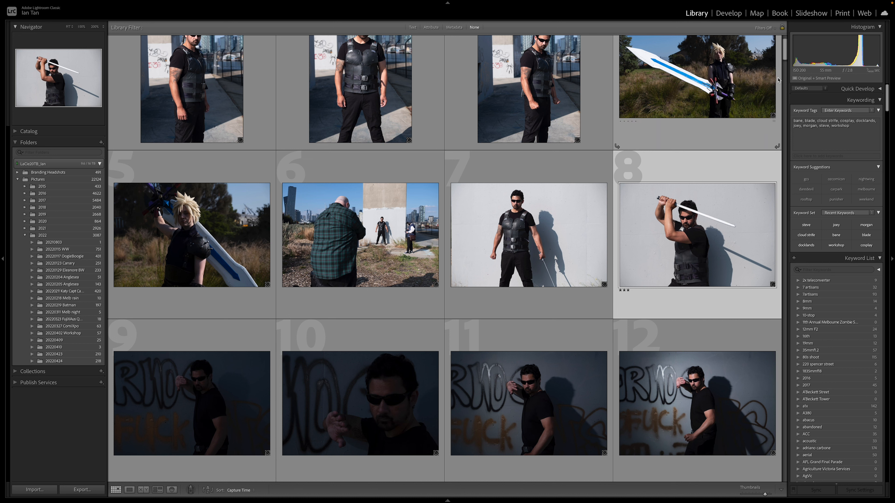
Check the available library filter presets without applying one, and set the raised-sword photo's rating to one star.
left_click(766, 29)
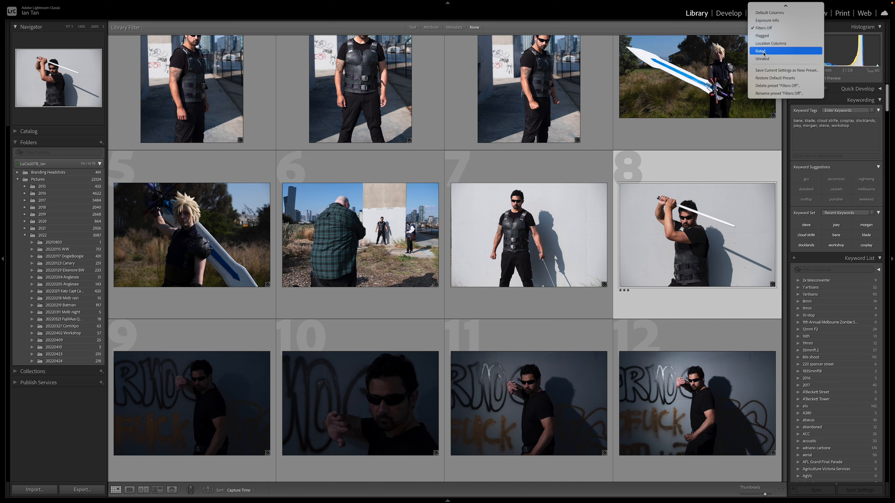
left_click(679, 28)
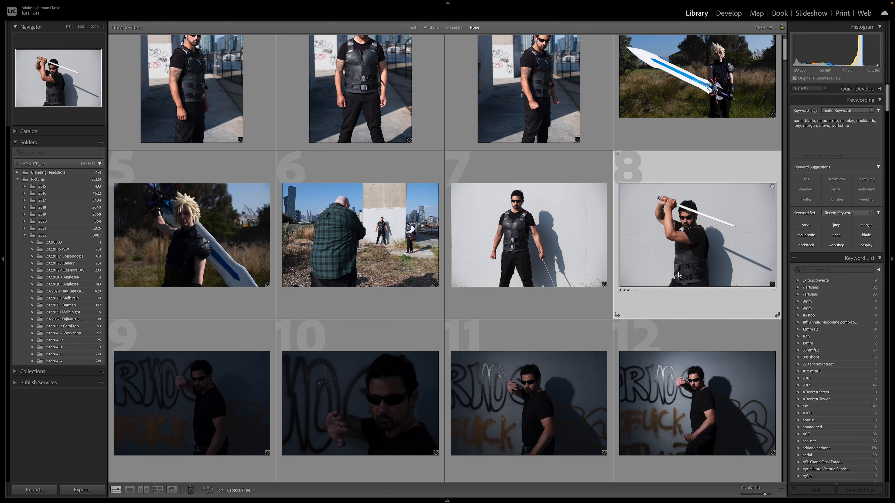
key("1")
Browse further down the photo grid to examine the sequence of the blond cosplayer walking through the grass.
scroll(681, 262, "down", 5)
scroll(680, 260, "down", 1)
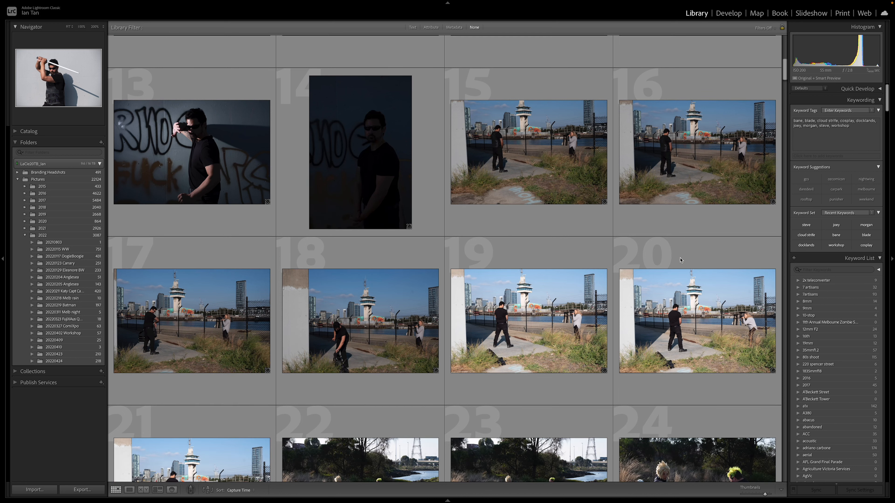
scroll(681, 261, "down", 2)
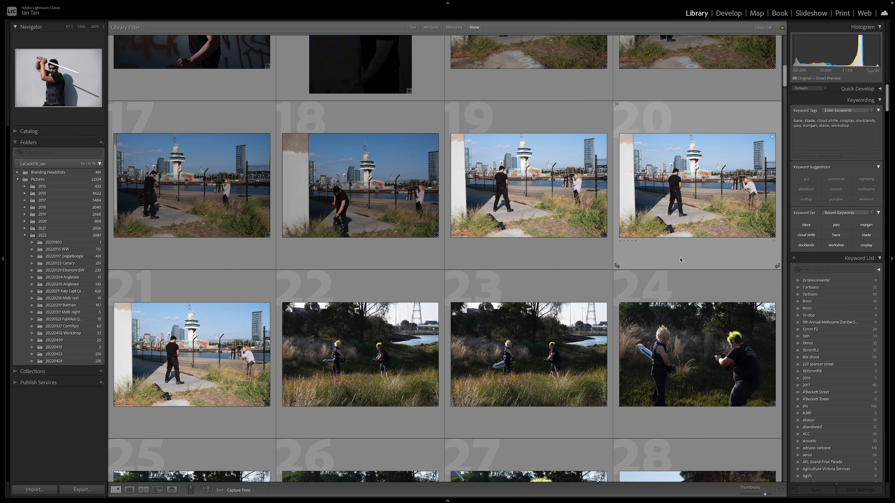
scroll(681, 260, "down", 4)
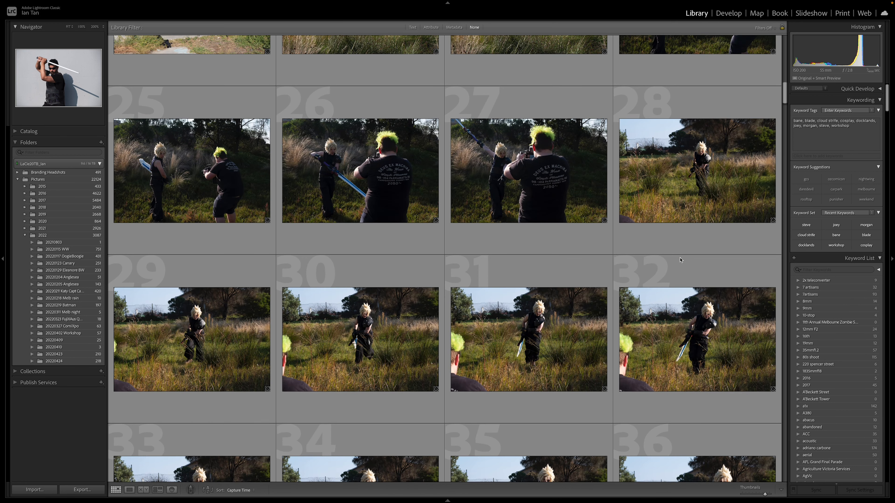
scroll(681, 260, "down", 2)
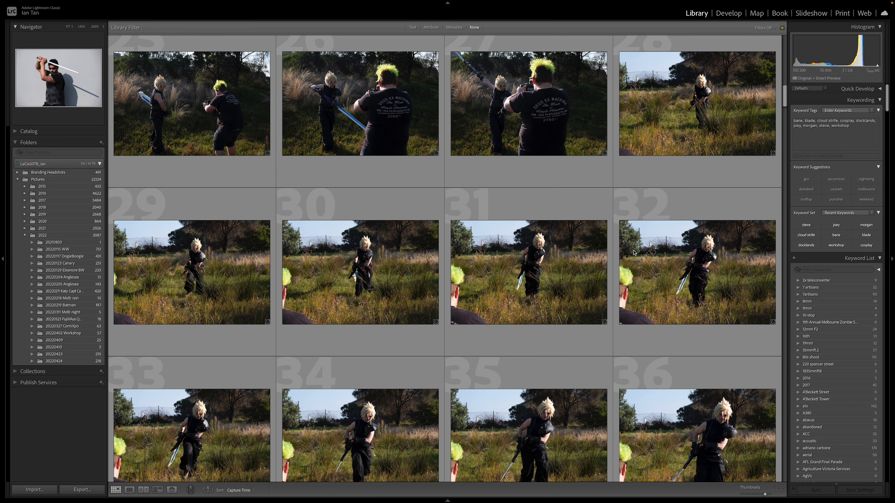
scroll(634, 252, "down", 4)
scroll(627, 259, "up", 1)
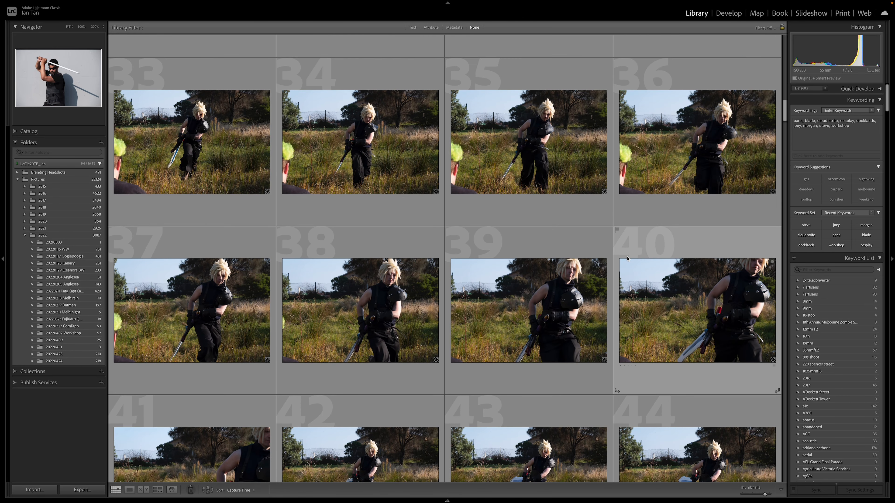
scroll(627, 258, "up", 3)
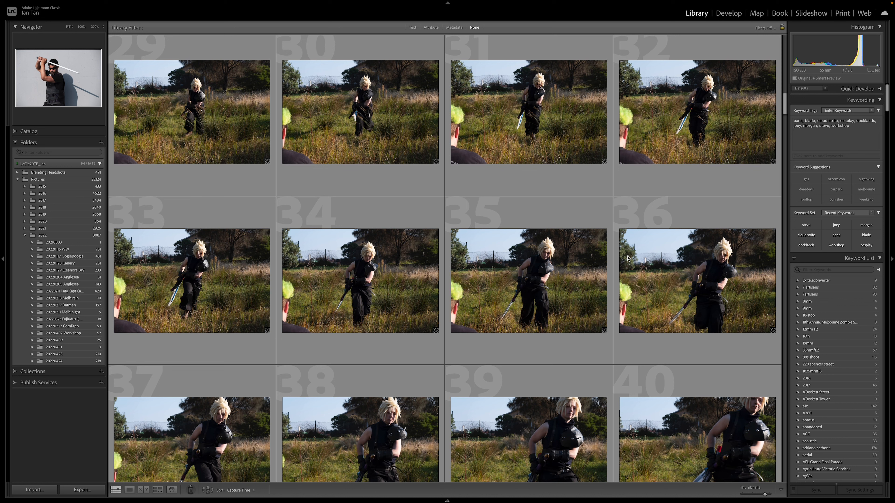
scroll(627, 258, "up", 3)
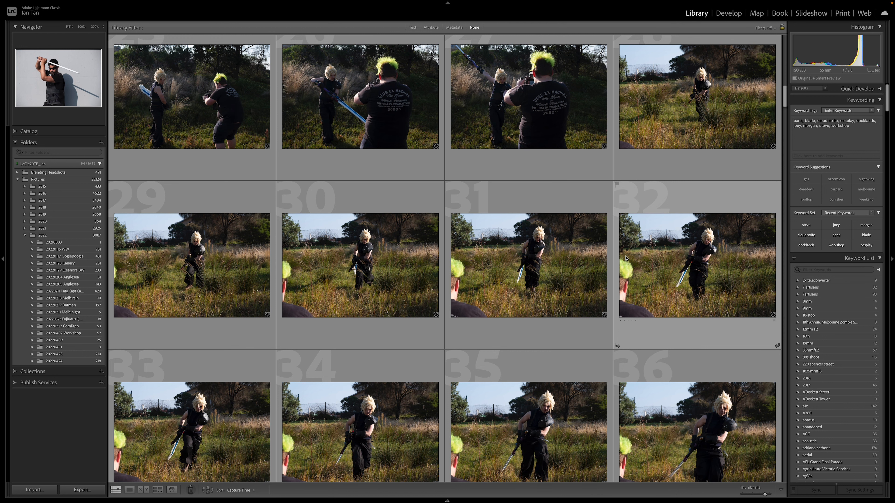
Open photo 28, DSCF2898.dng, enlarged and step through the sequence to DSCF2903.dng to compare the frames.
left_click(702, 120)
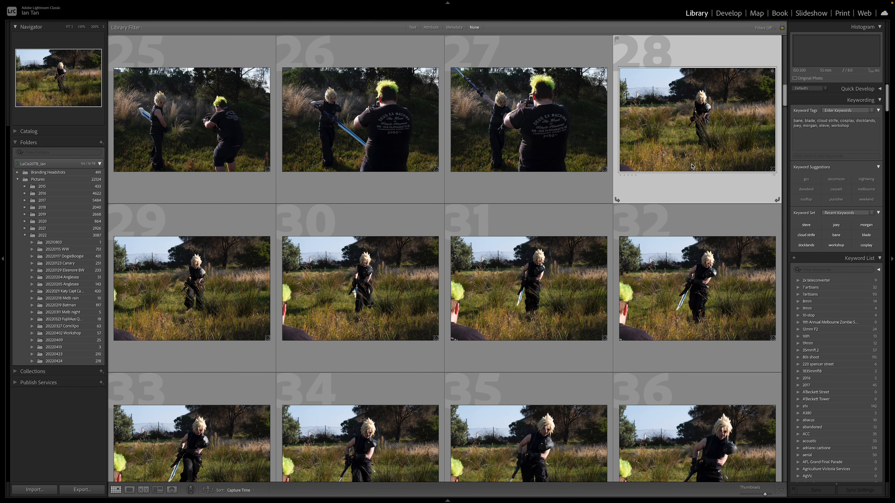
double_click(691, 167)
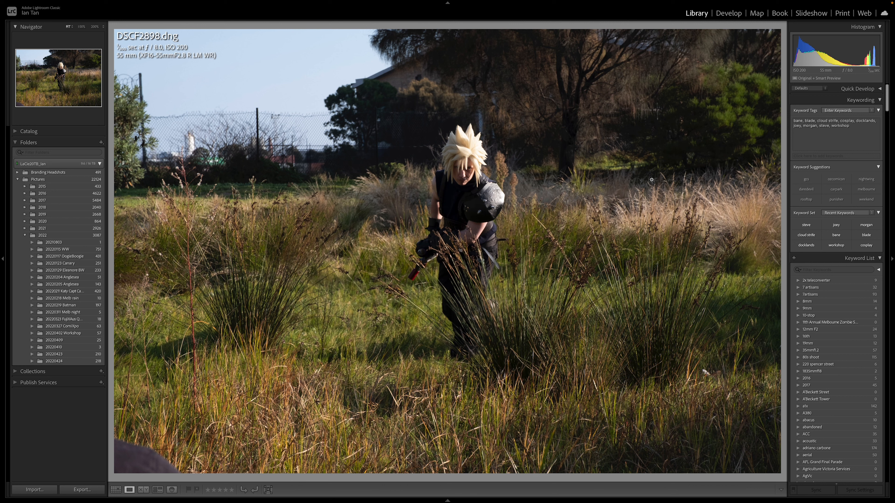
key("Right")
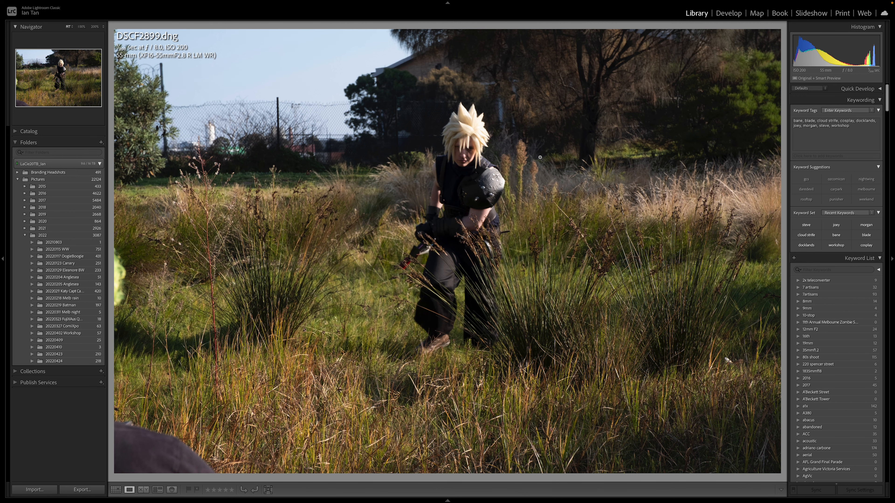
key("Right")
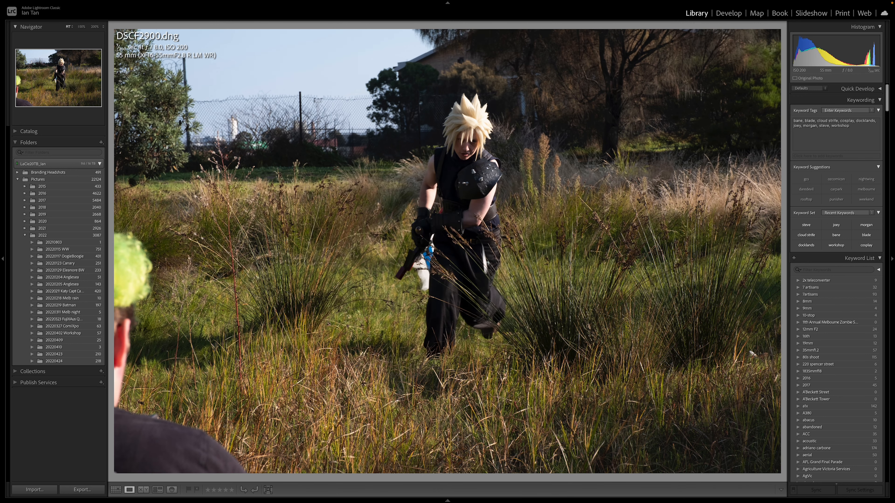
key("Right")
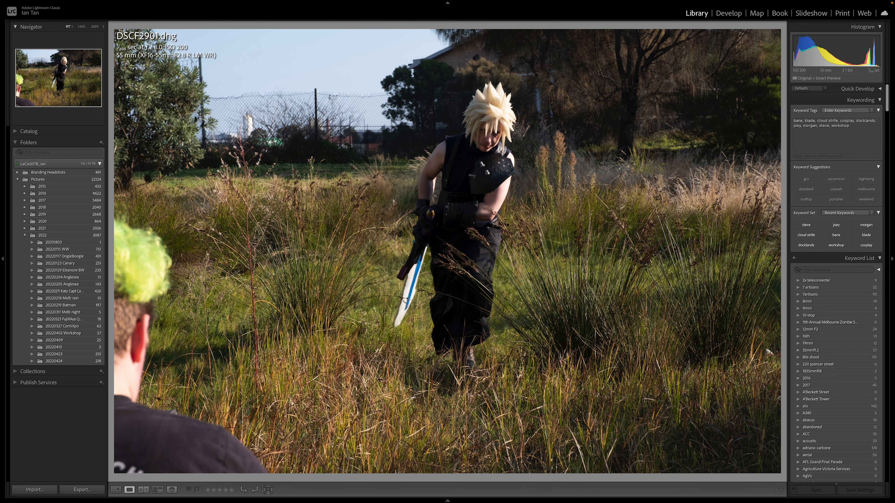
key("Right")
key("Right")
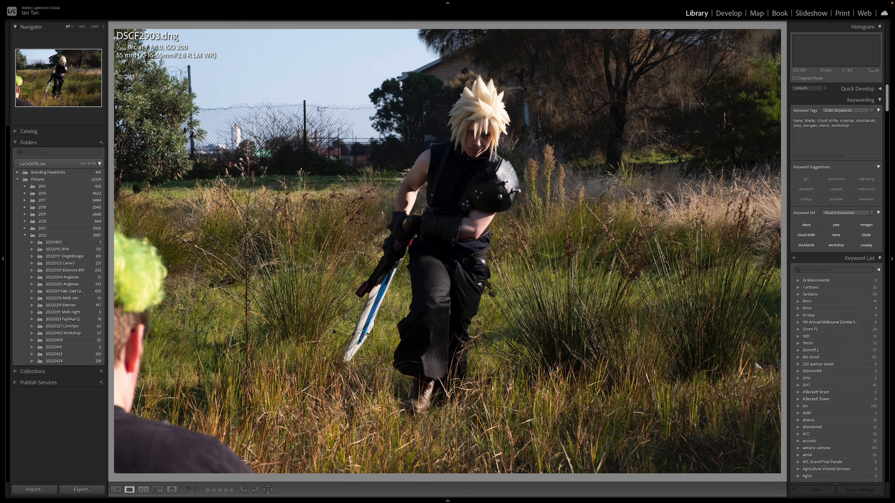
Advance to DSCF2904.dng, inspect the cosplayer's face and arm at 200% magnification, and return to the photo grid.
key("Right")
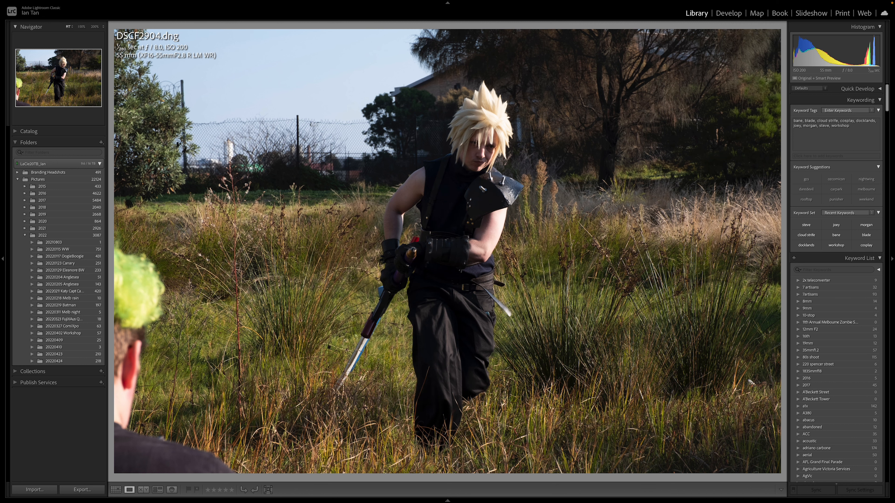
left_click(469, 151)
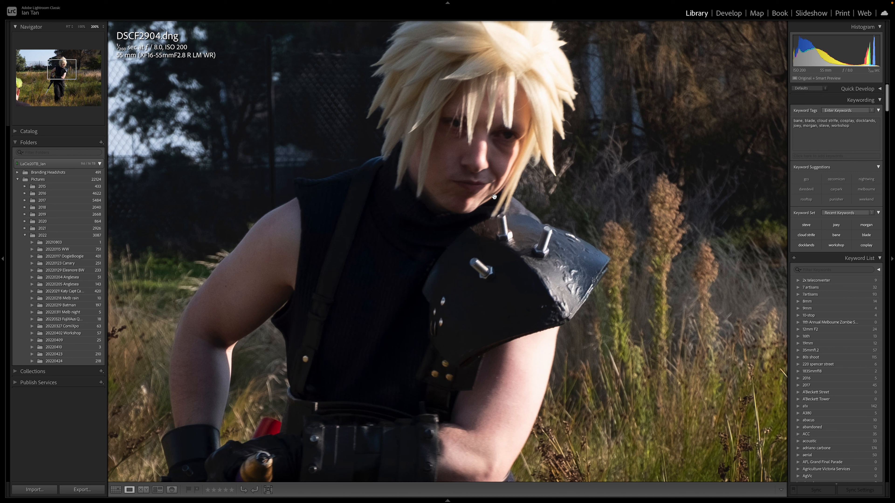
left_click(538, 201)
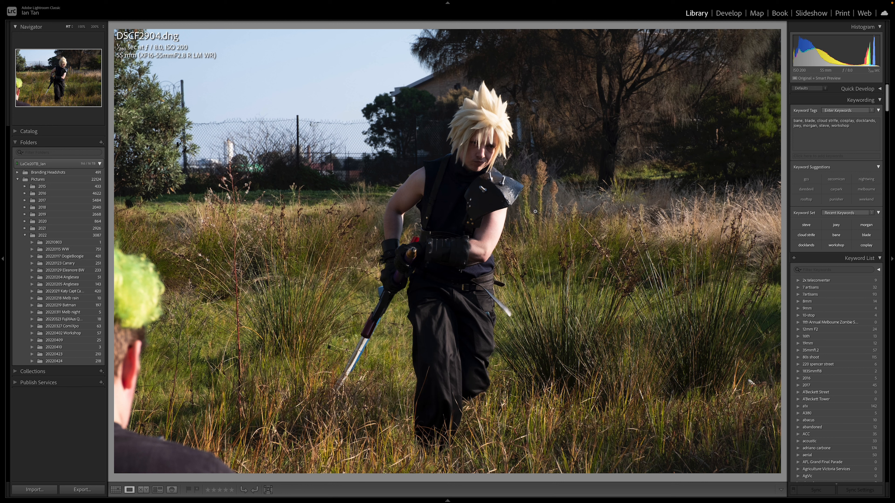
left_click(520, 240)
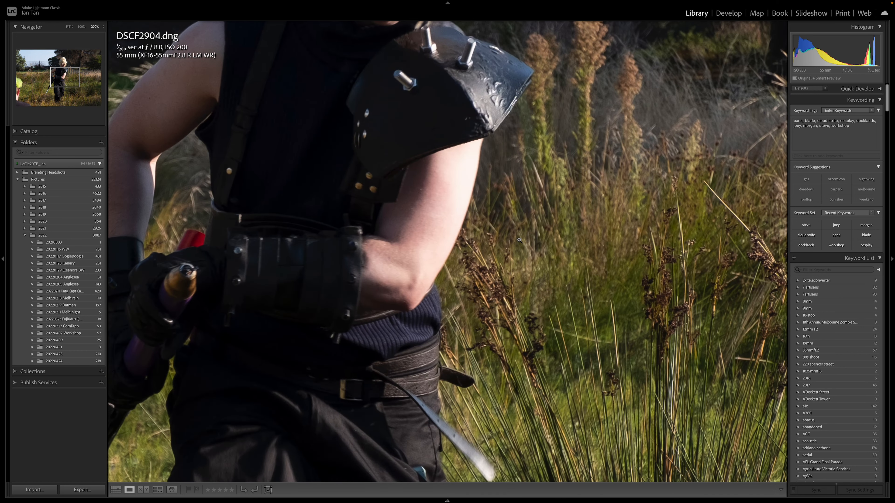
left_click(519, 240)
key("g")
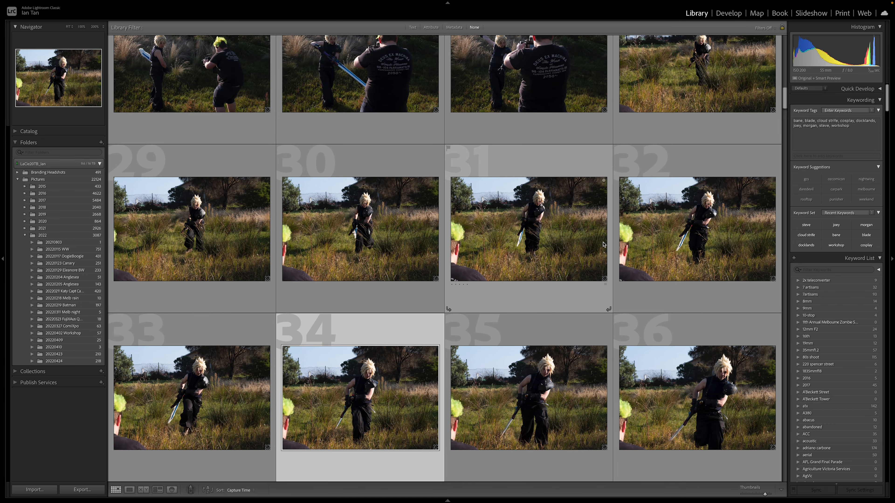
Browse the grid from photo 34 through photo 68 to examine the repeated walking sequences with the sword.
scroll(525, 243, "down", 3)
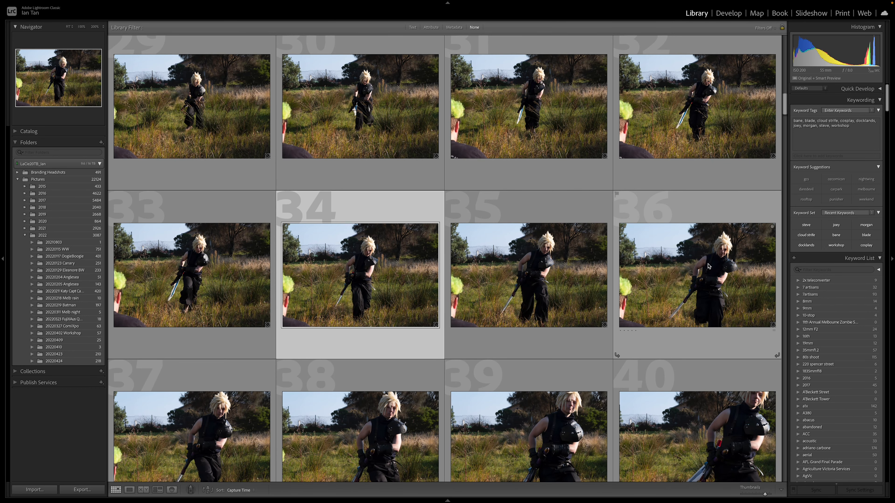
scroll(664, 236, "down", 5)
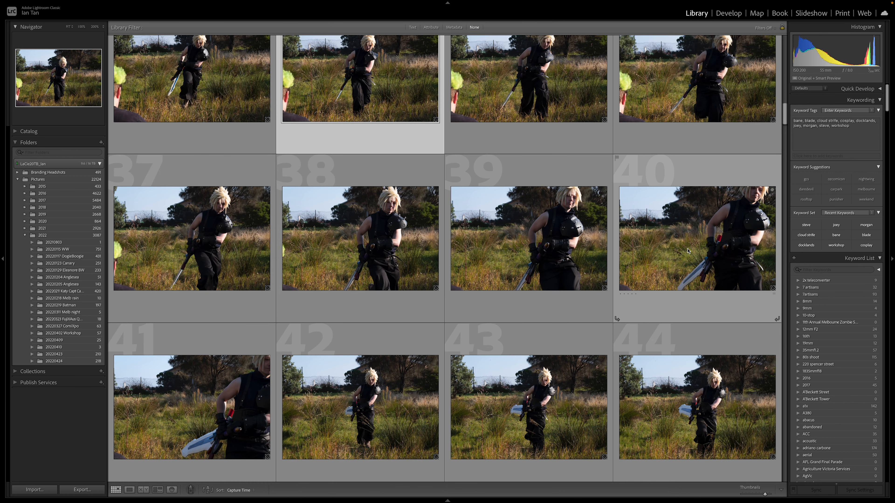
scroll(662, 240, "down", 1)
scroll(662, 240, "down", 5)
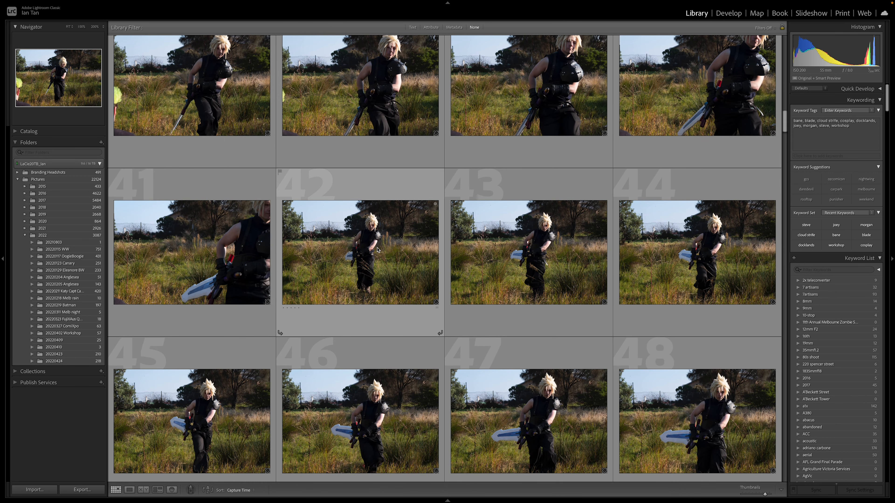
scroll(529, 258, "down", 3)
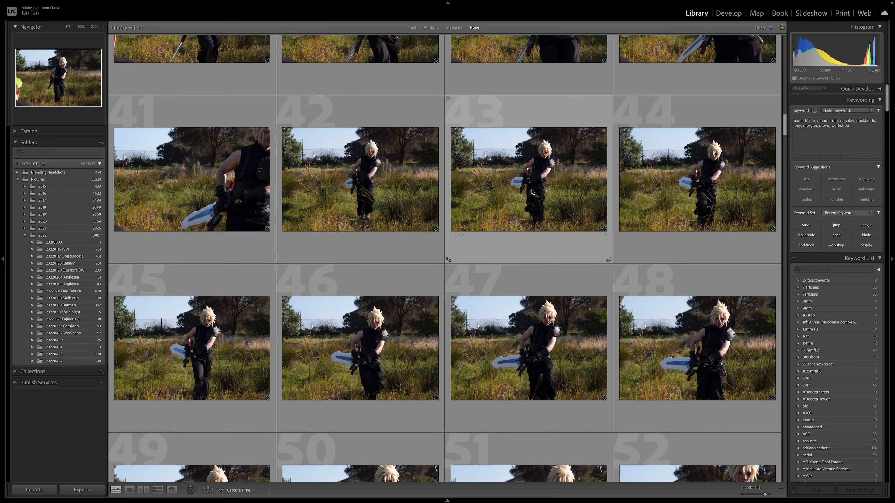
scroll(545, 194, "down", 1)
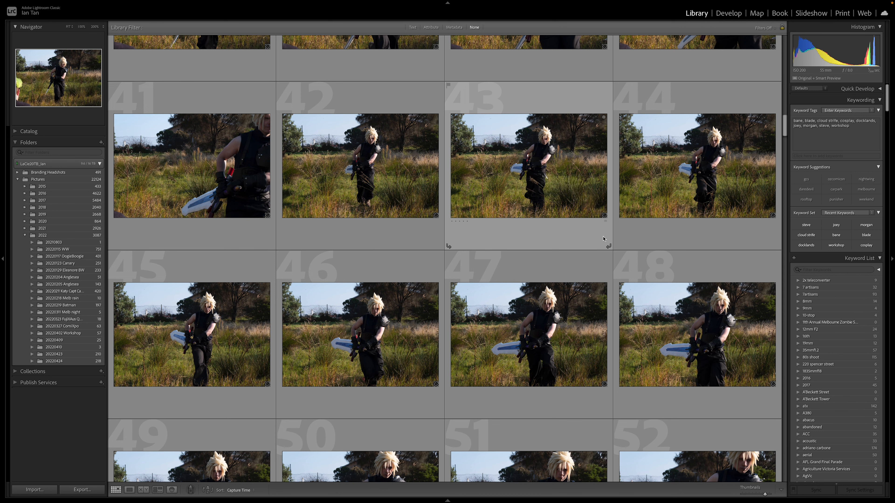
scroll(576, 239, "down", 1)
scroll(577, 239, "down", 2)
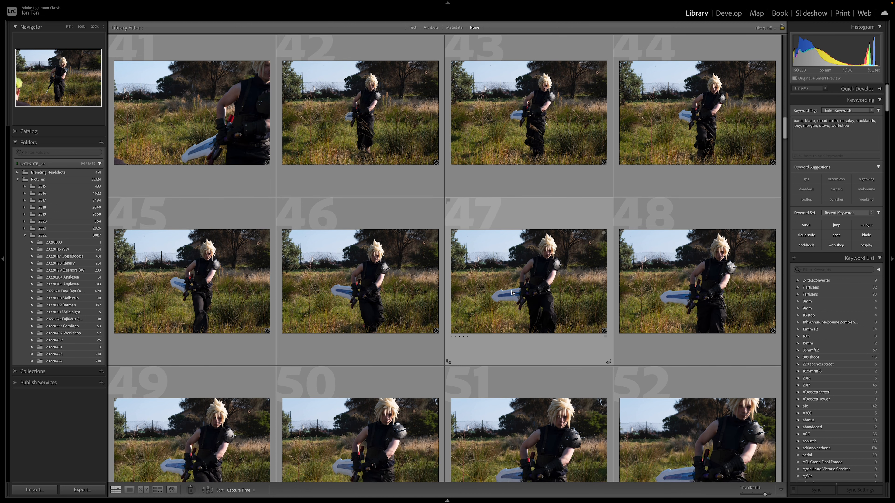
scroll(528, 282, "down", 5)
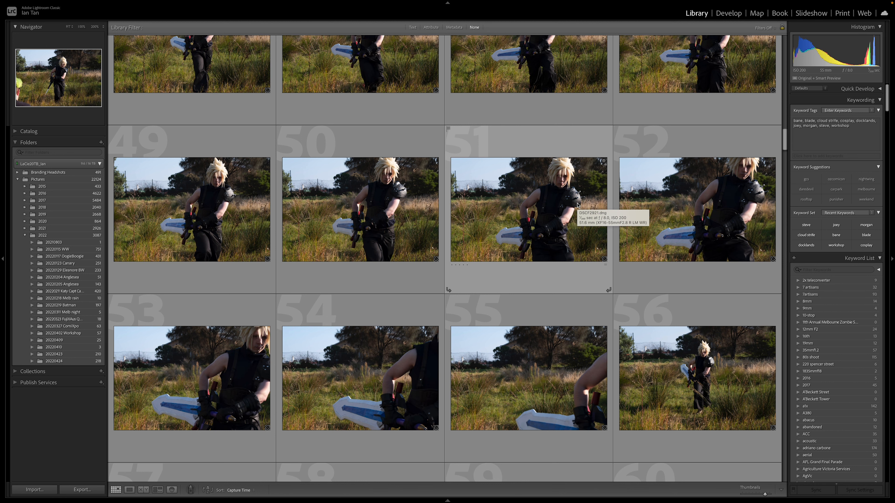
scroll(577, 204, "down", 3)
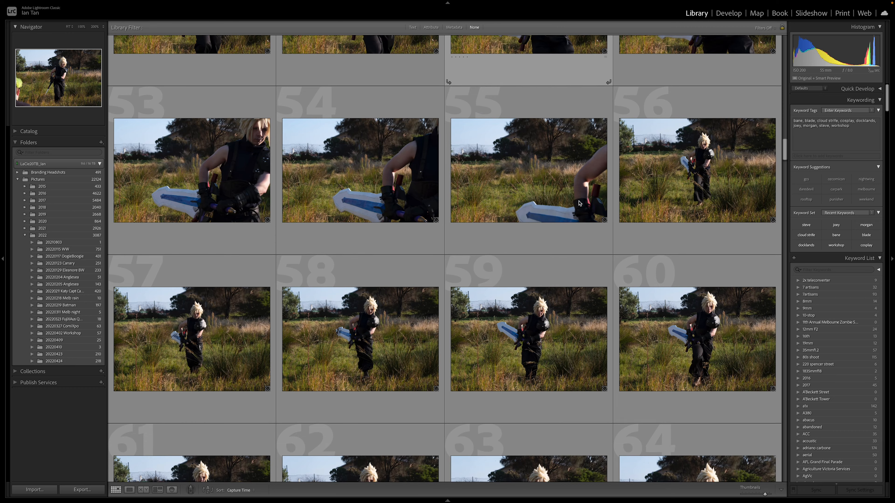
scroll(579, 204, "down", 2)
scroll(578, 204, "down", 3)
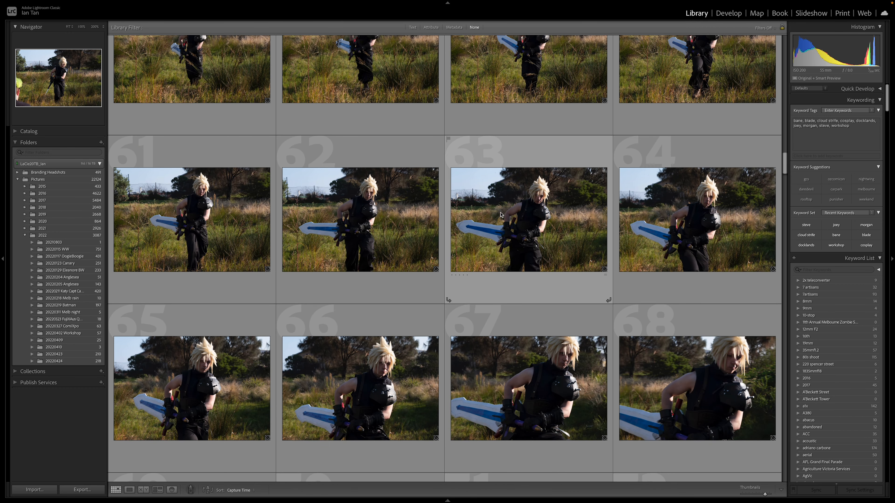
Open photo 63, DSCF2933.dng, enlarged to inspect it, and return to the photo grid.
left_click(545, 232)
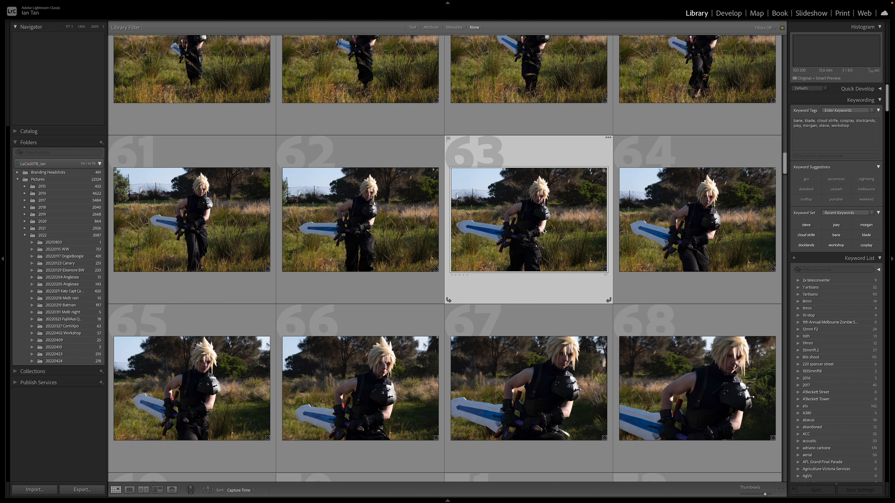
double_click(544, 231)
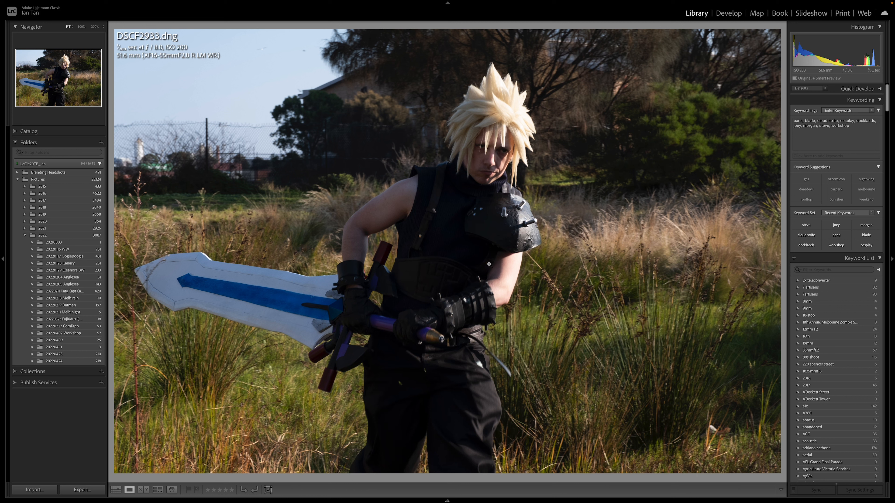
left_click(539, 268)
left_click(539, 268)
key("g")
Browse the grid from photo 65 through photo 92 to examine the sword-swing sequences in the field and before the bridge.
scroll(512, 245, "down", 6)
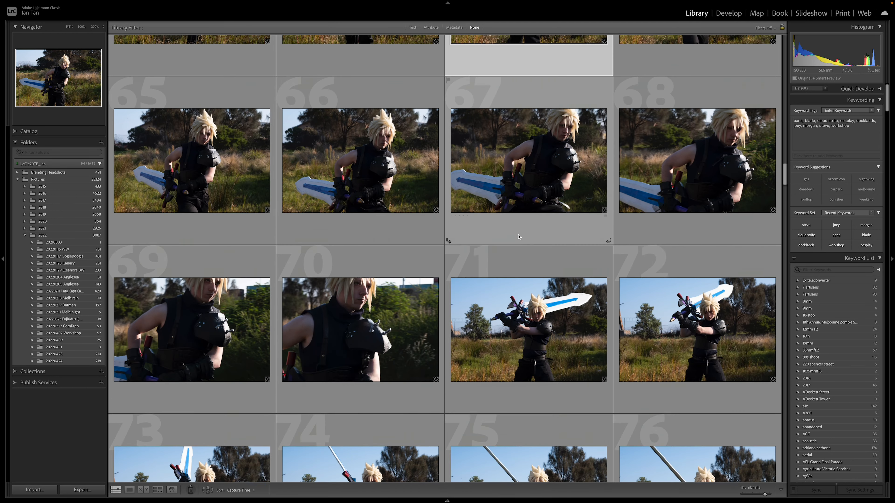
scroll(520, 234, "down", 3)
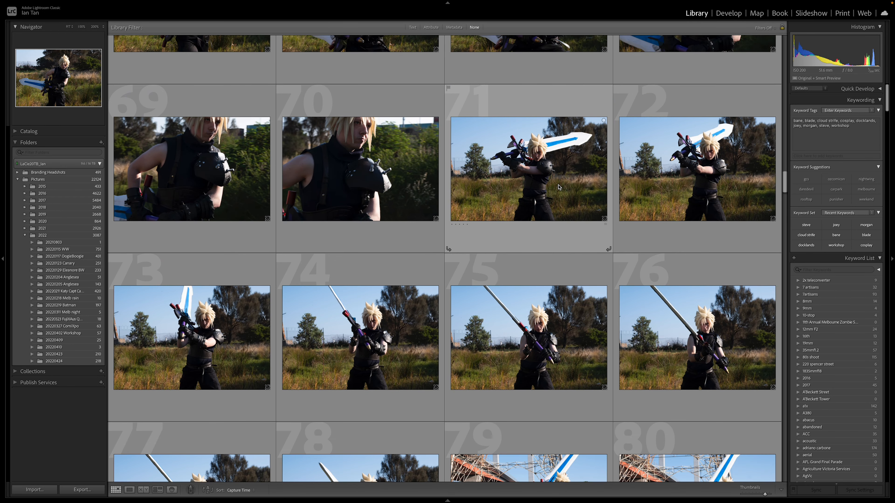
scroll(558, 187, "down", 2)
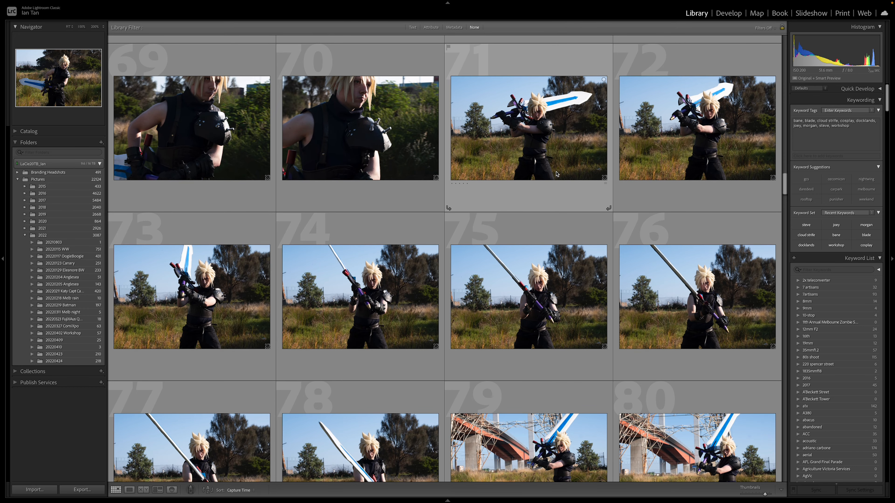
scroll(556, 173, "down", 4)
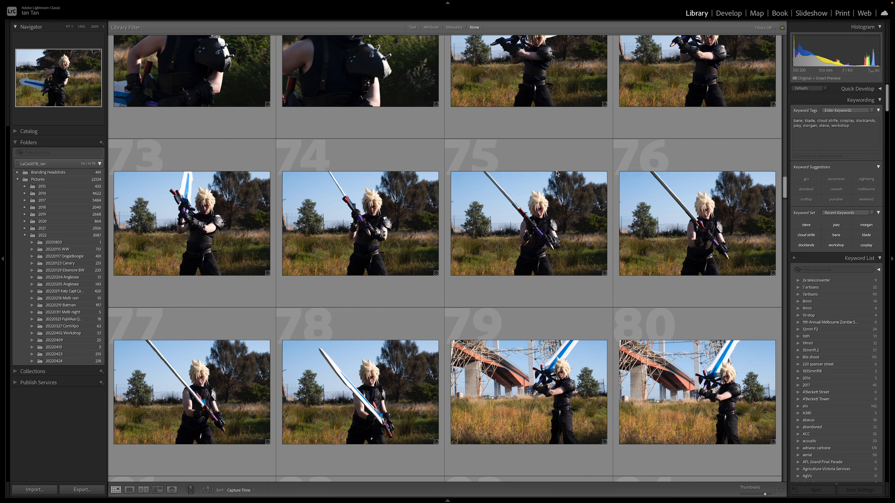
scroll(557, 173, "down", 10)
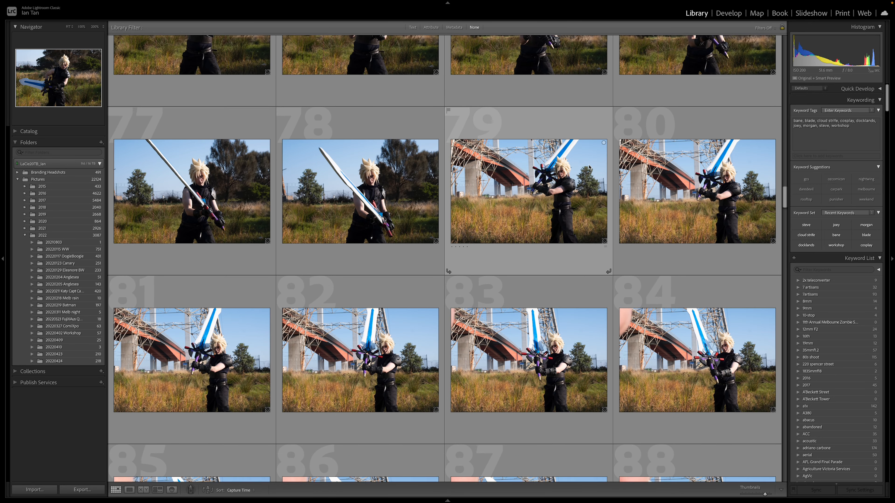
scroll(589, 167, "down", 15)
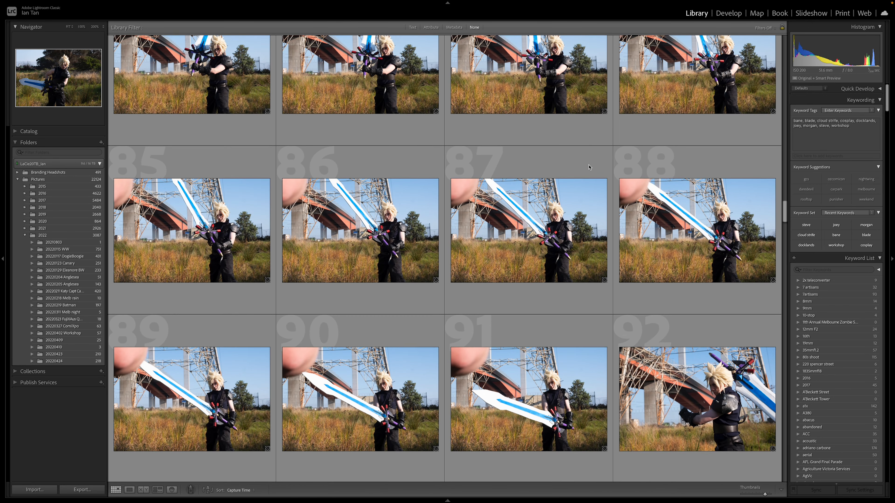
scroll(587, 169, "down", 2)
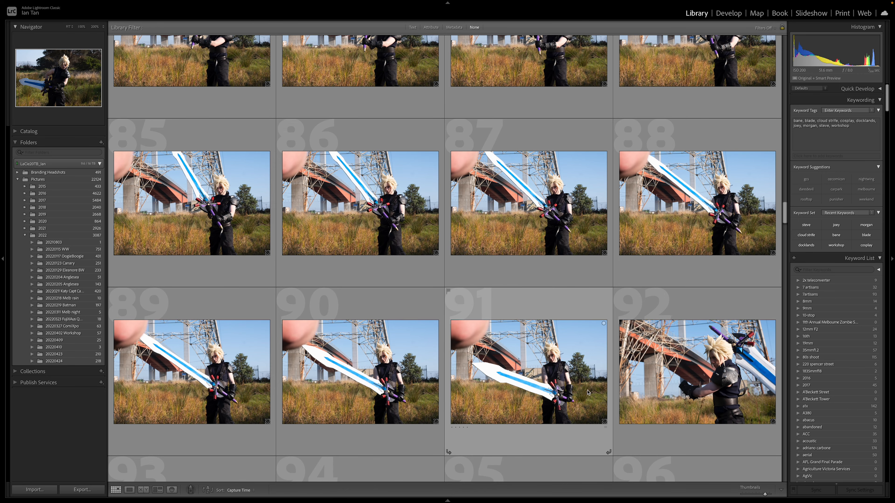
Browse photos 93 through 128 to examine the closer bridge shots, the portrait-orientation sword swing and the frames following it.
scroll(558, 369, "down", 12)
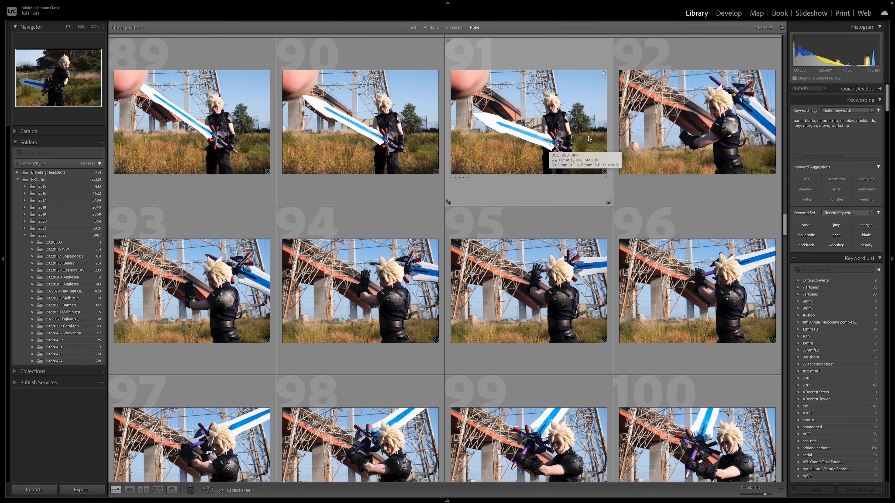
scroll(588, 139, "down", 3)
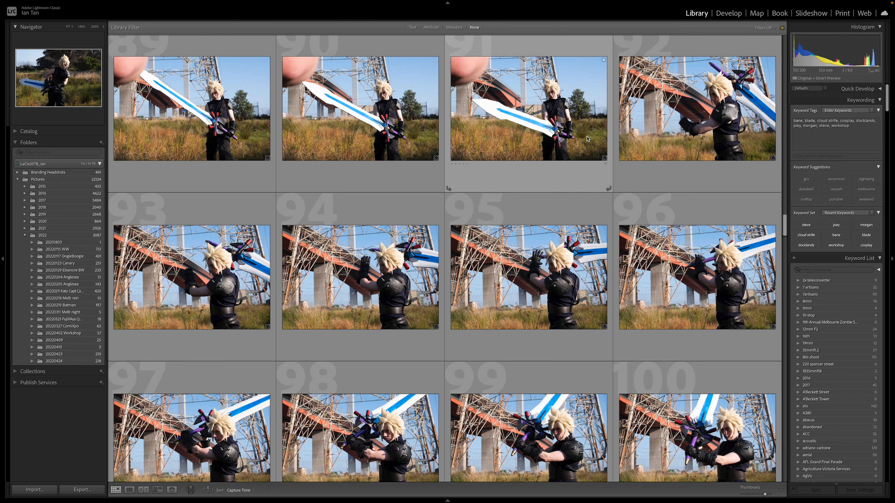
scroll(587, 139, "down", 6)
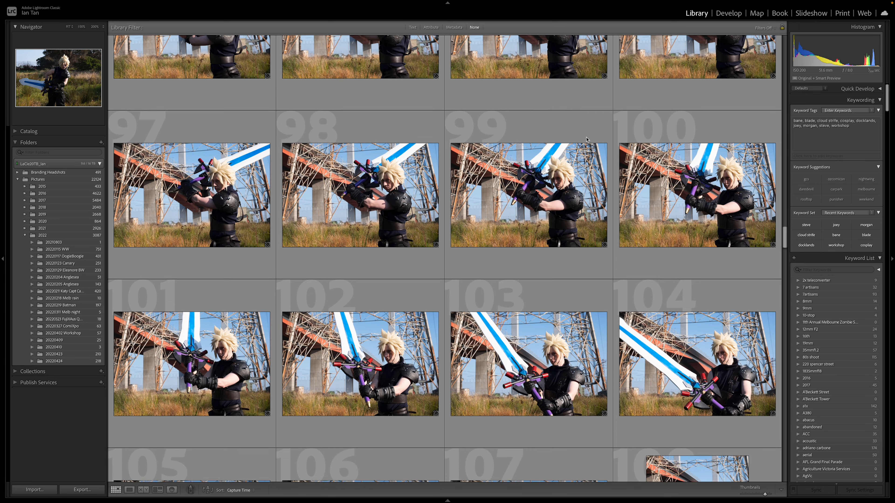
scroll(587, 139, "down", 10)
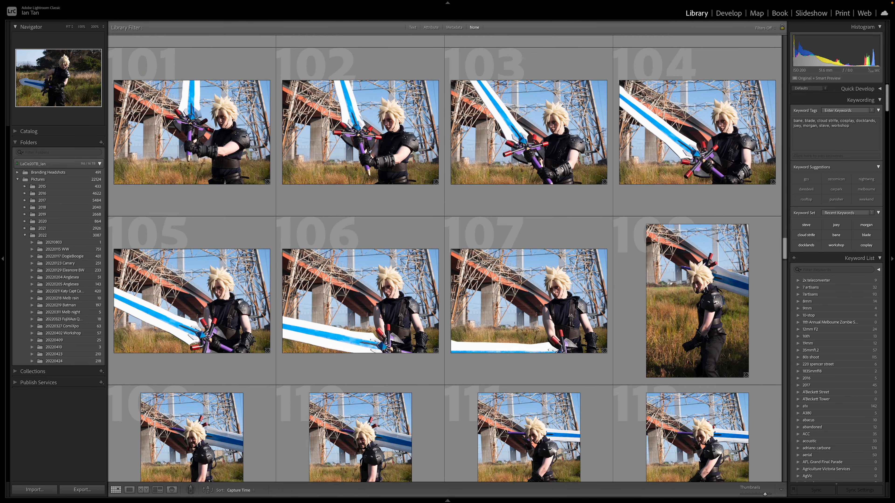
scroll(586, 139, "down", 4)
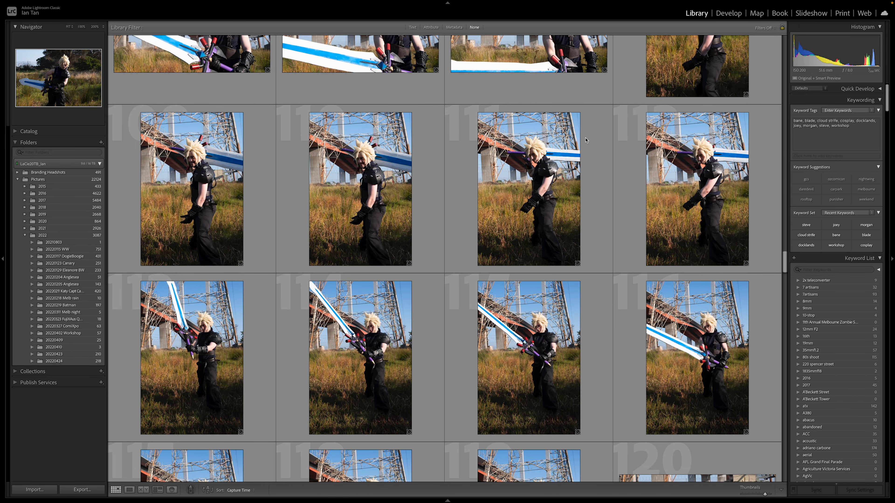
scroll(245, 172, "up", 3)
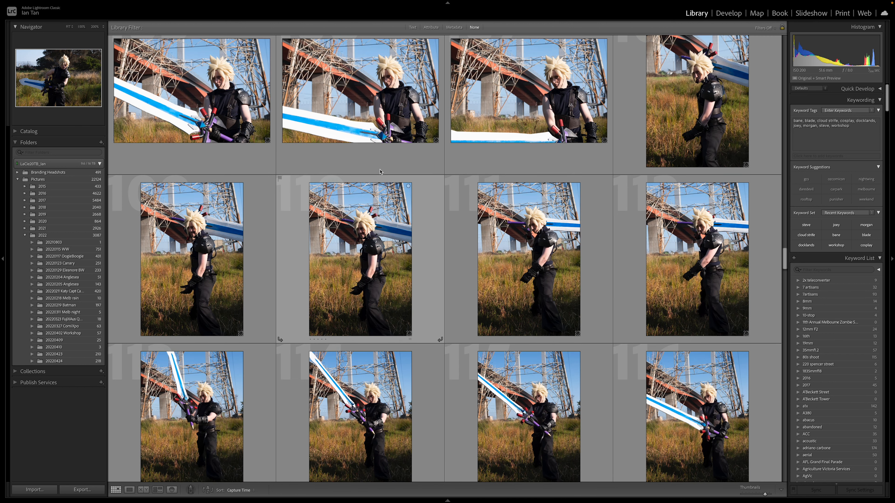
scroll(358, 97, "up", 2)
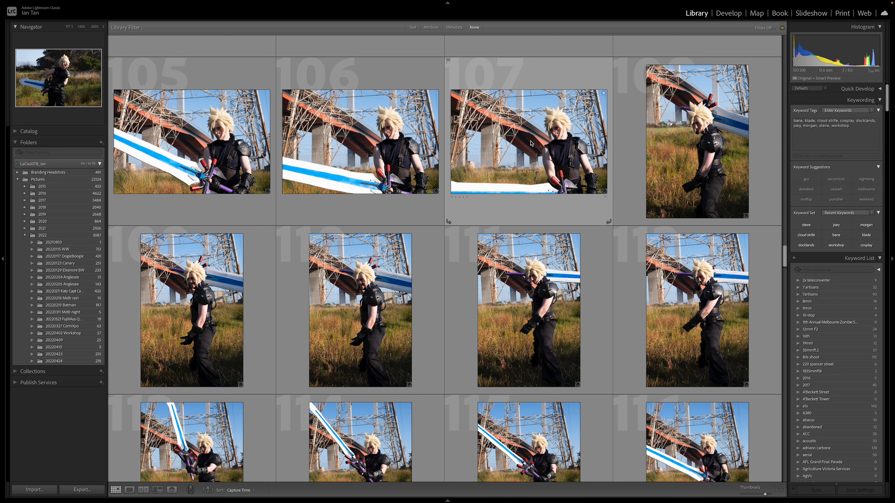
scroll(517, 213, "down", 1)
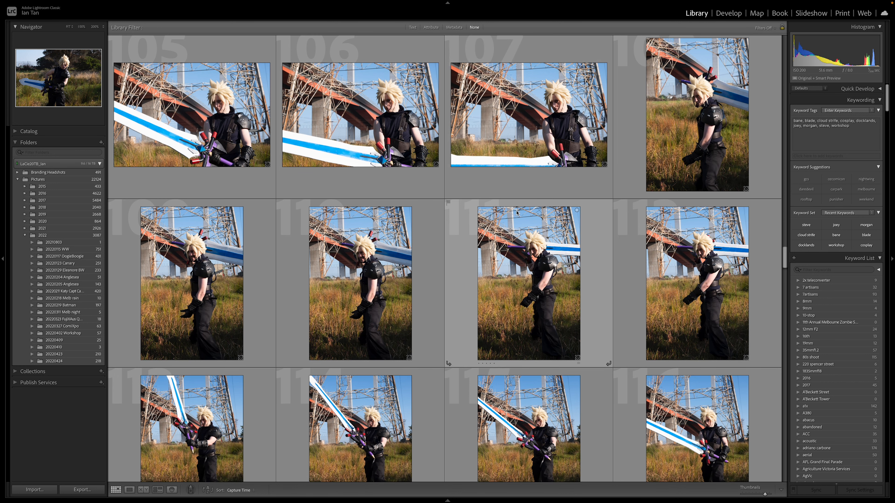
scroll(517, 212, "down", 5)
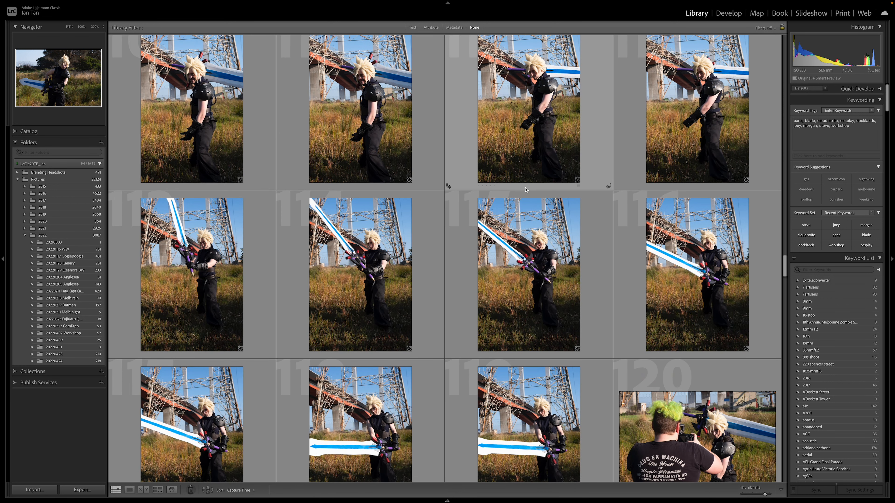
scroll(525, 190, "down", 7)
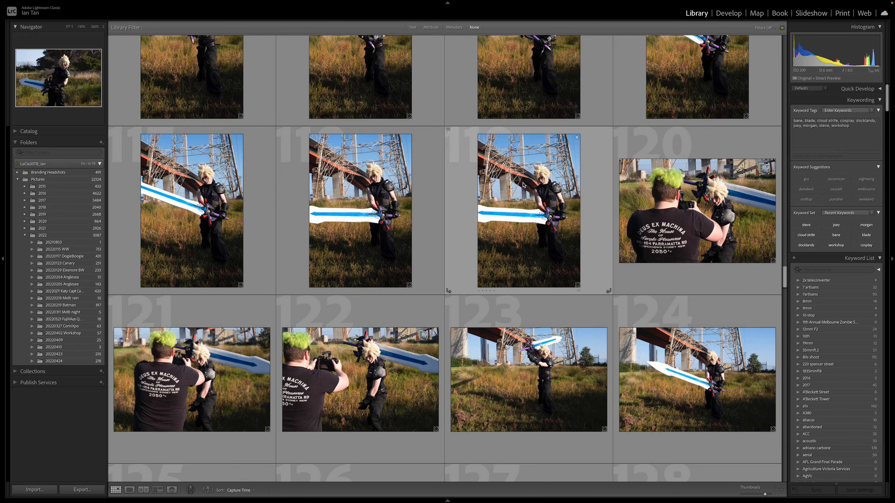
scroll(523, 184, "down", 3)
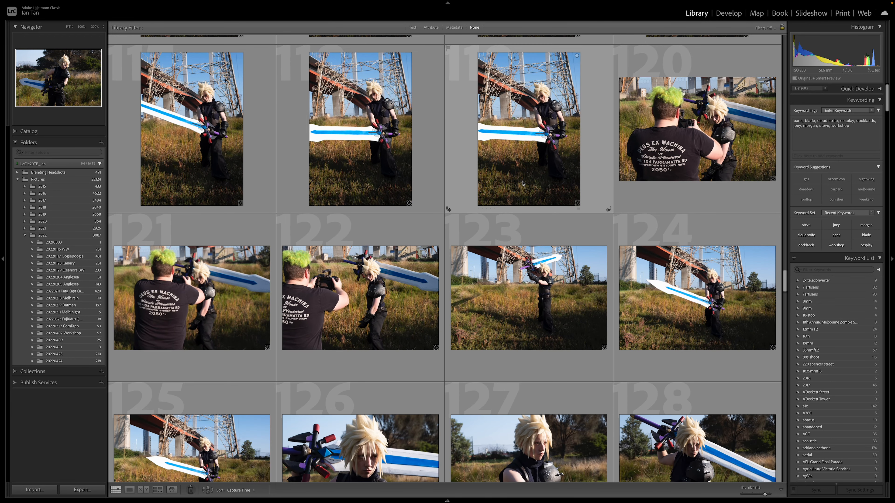
scroll(522, 183, "down", 5)
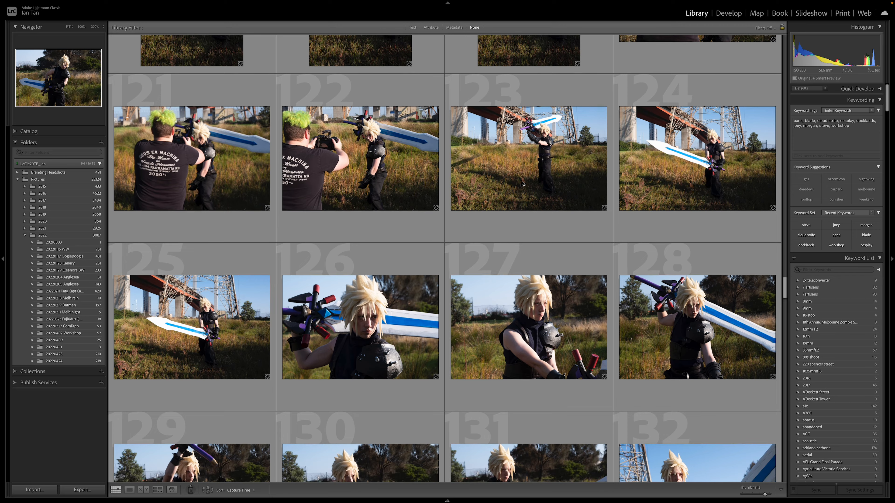
Inspect photo 132, DSCF3003.dng, at 200% and 100% zoom, rate it one star and return to the photo grid.
scroll(523, 183, "down", 2)
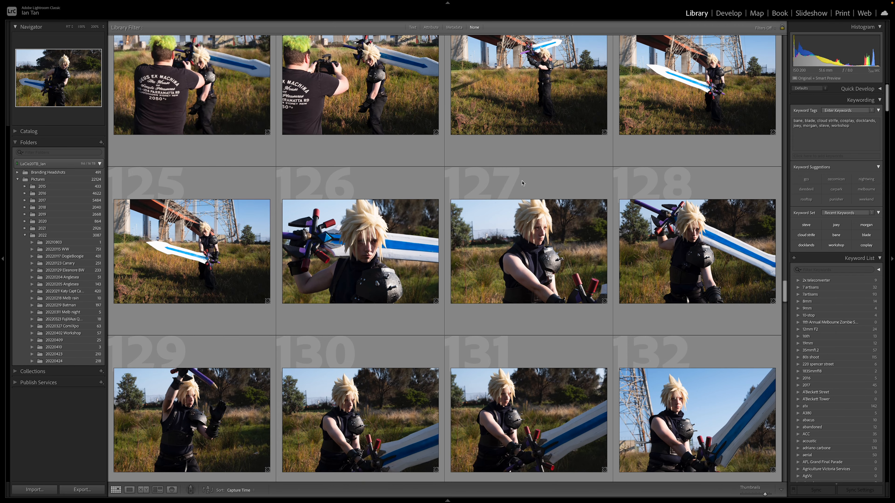
scroll(523, 183, "down", 4)
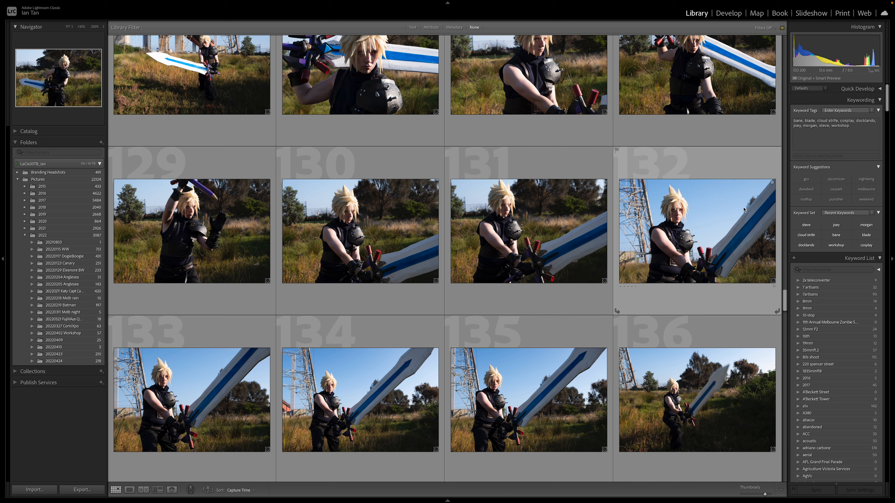
double_click(677, 225)
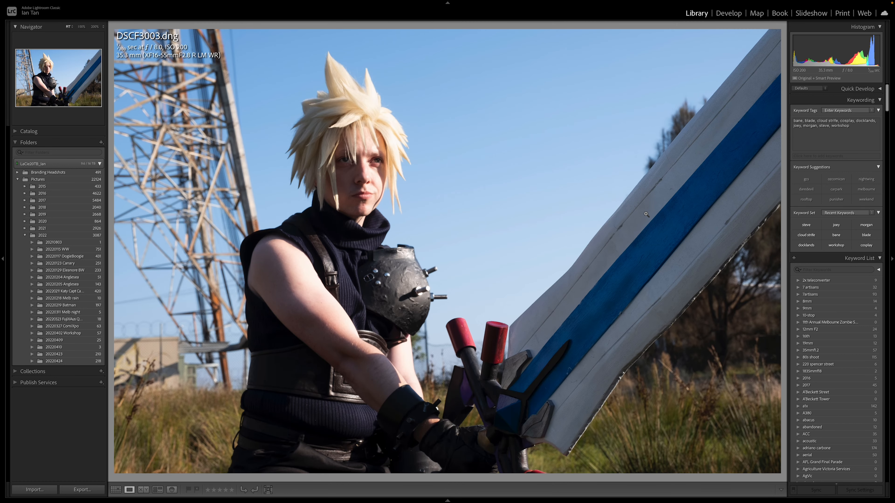
left_click(366, 162)
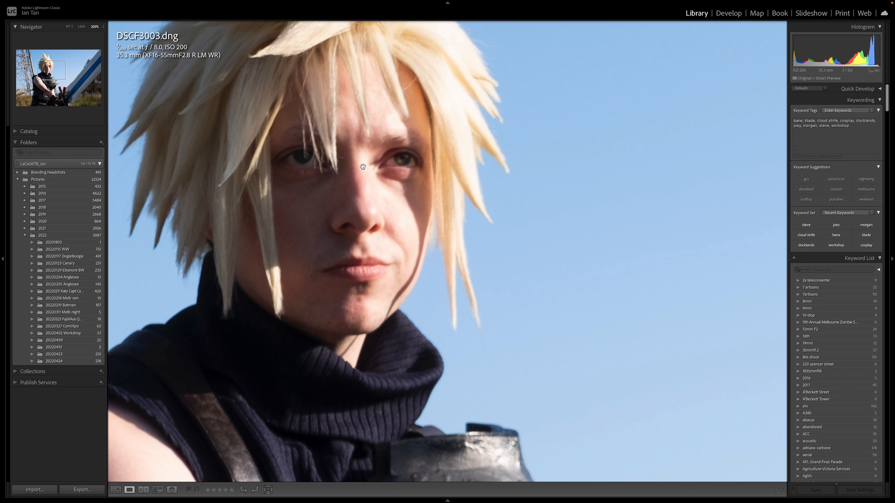
left_click(81, 27)
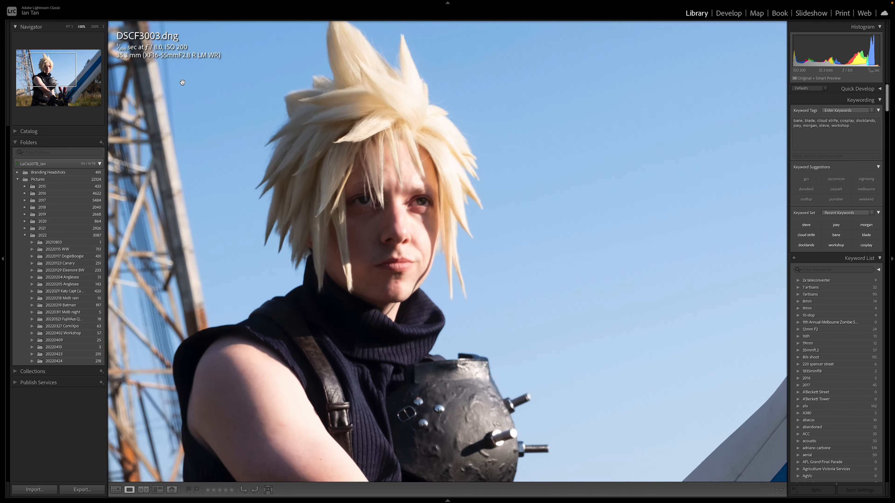
left_click(68, 26)
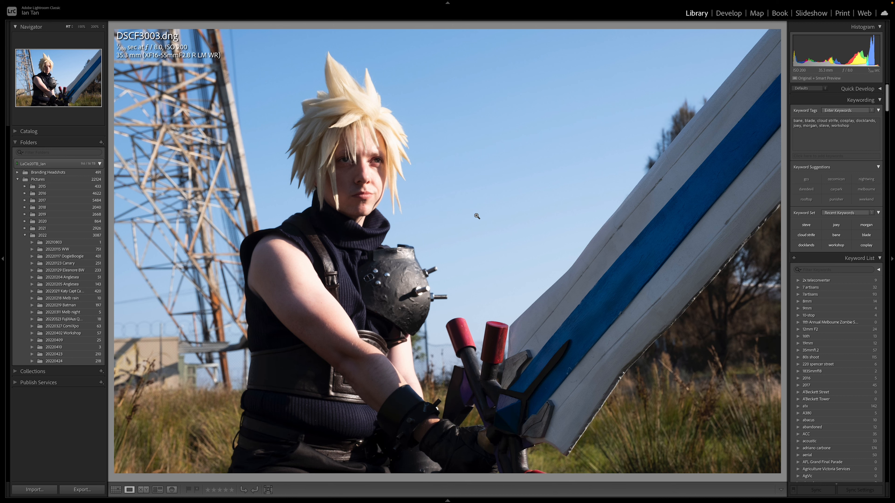
key("1")
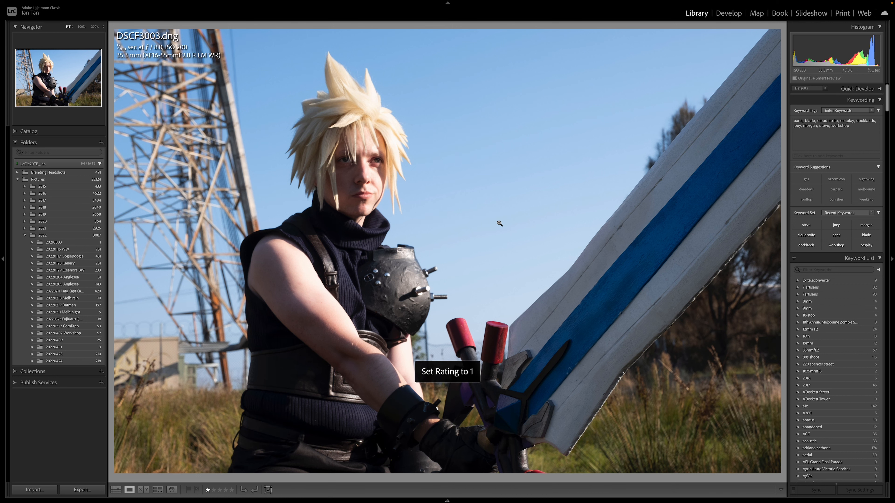
key("g")
Open photo 136, DSCF3007.dng, enlarged and compare it with the following frame, DSCF3008.dng.
scroll(508, 222, "down", 2)
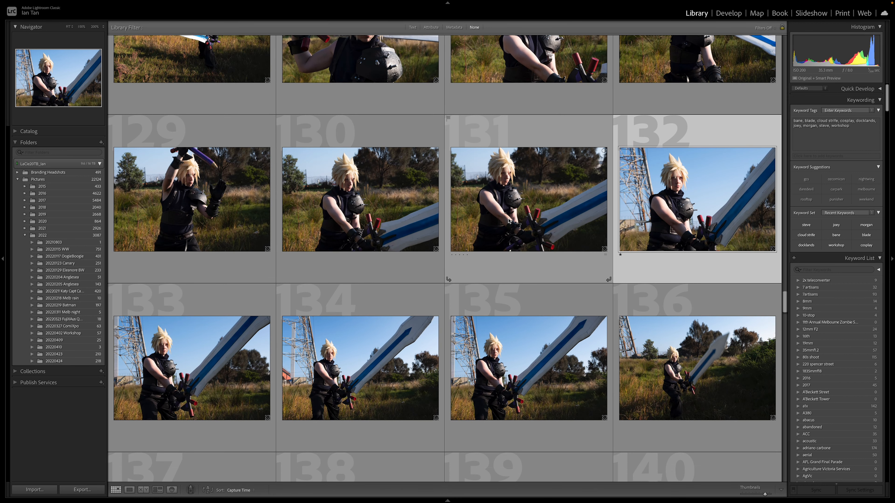
scroll(508, 221, "down", 2)
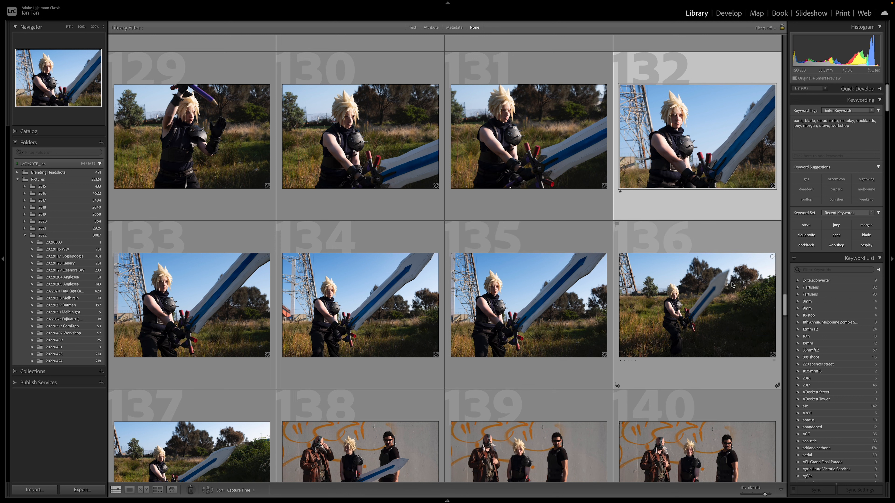
scroll(508, 352, "down", 1)
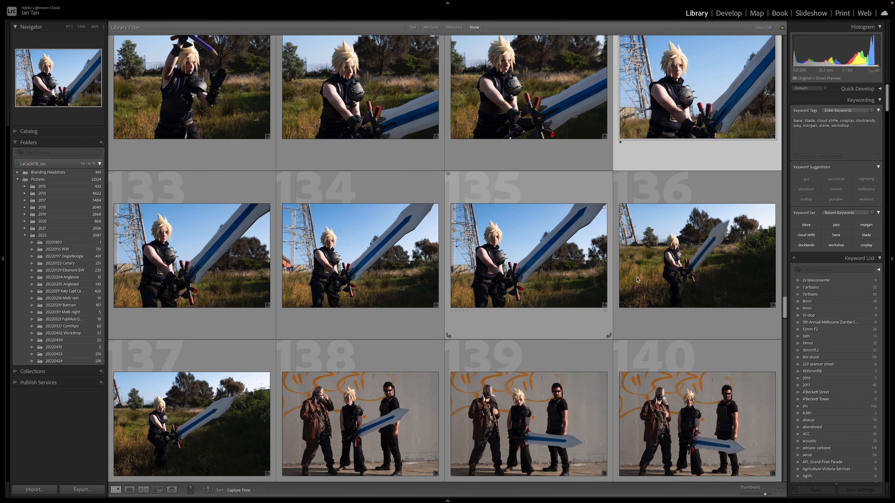
left_click(685, 276)
double_click(628, 264)
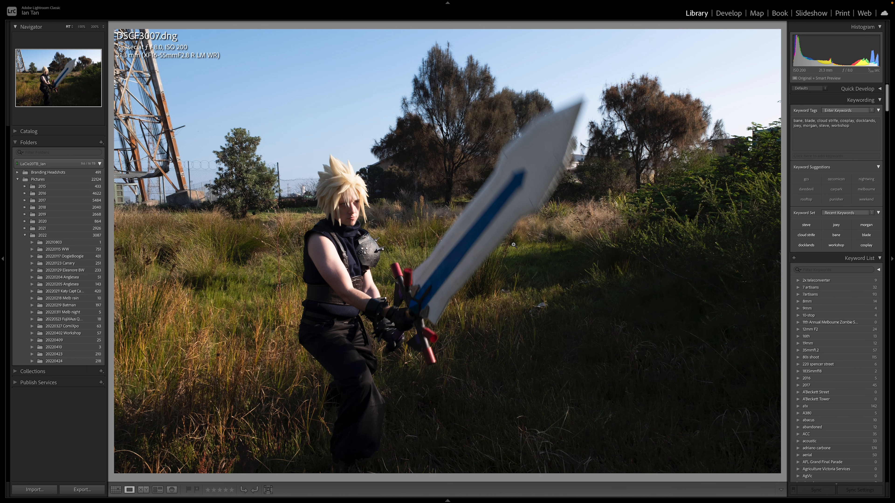
key("Right")
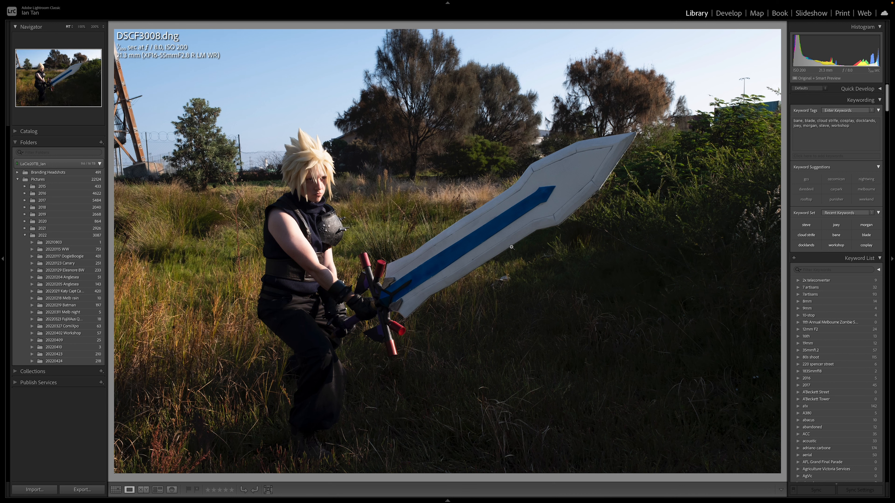
Inspect the face, hands and sword in DSCF3008.dng at 200% zoom, rate the photo one star and return to the grid.
left_click(327, 201)
left_click(324, 198)
left_click(95, 27)
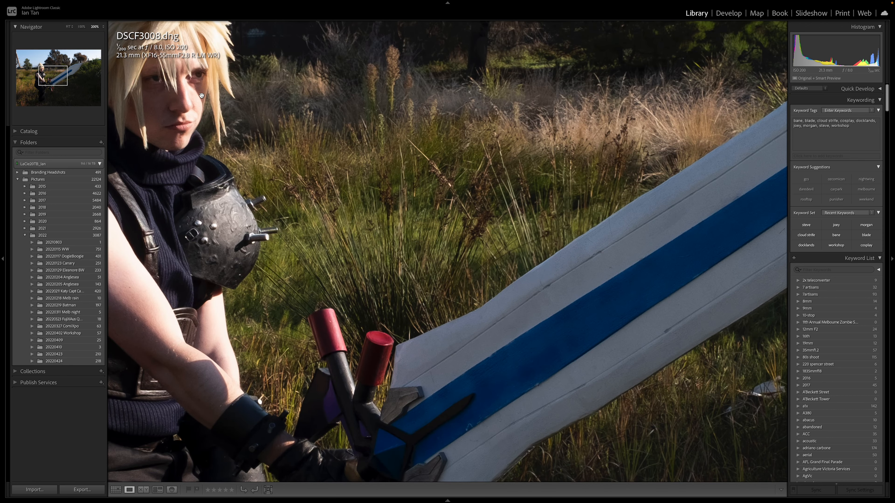
left_click_drag(212, 117, 377, 252)
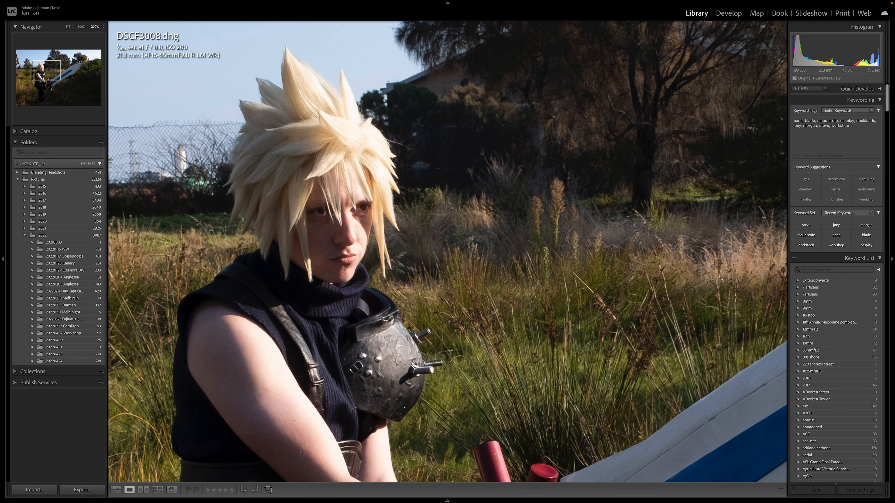
left_click_drag(414, 366, 266, 170)
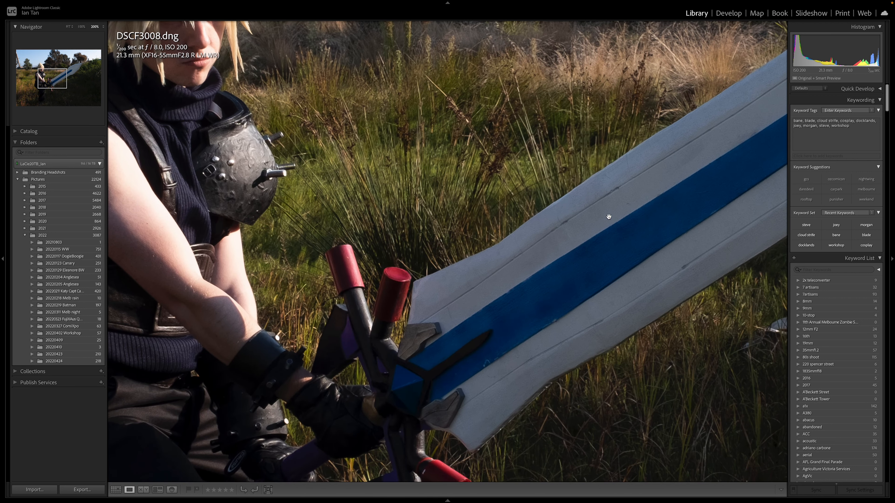
left_click(480, 219)
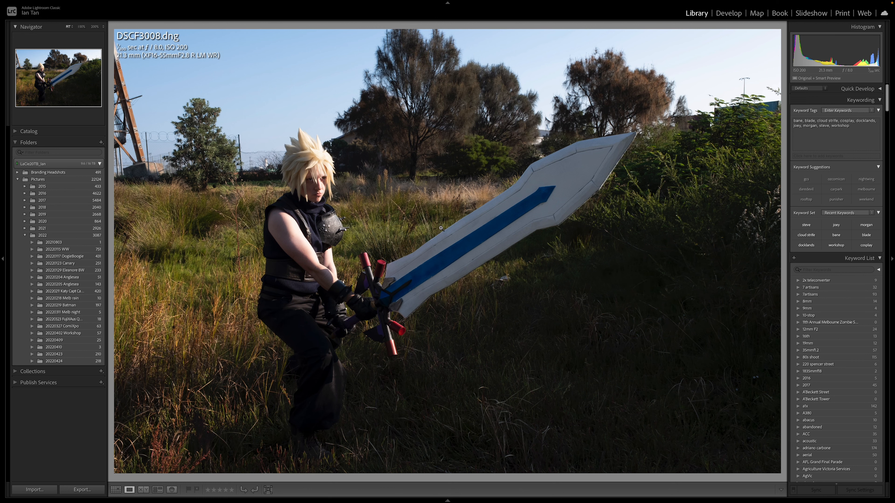
key("1")
key("g")
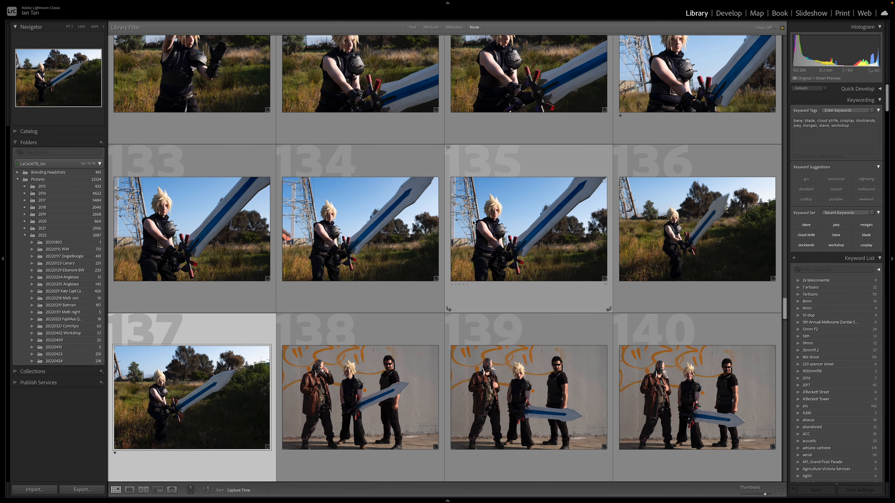
Browse the grid from photo 137 through photo 168 to examine the group, fight and masked-character shots against the graffiti wall.
scroll(474, 222, "down", 3)
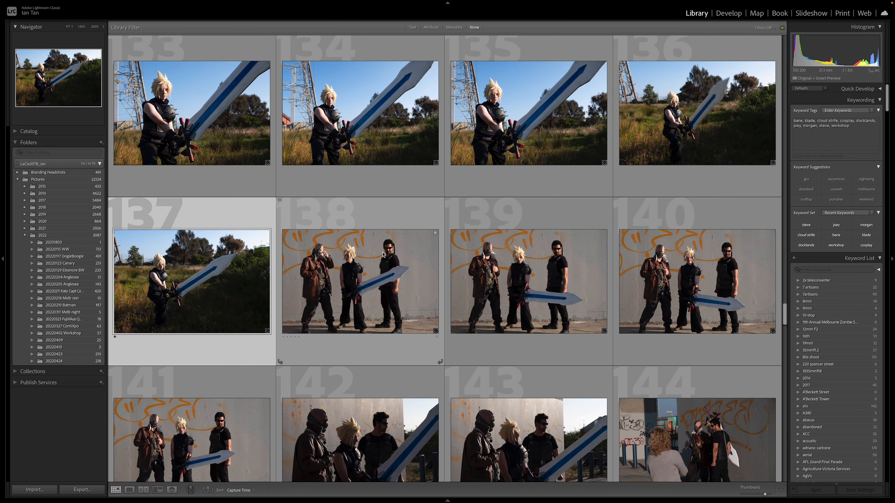
scroll(599, 195, "down", 6)
scroll(583, 190, "down", 4)
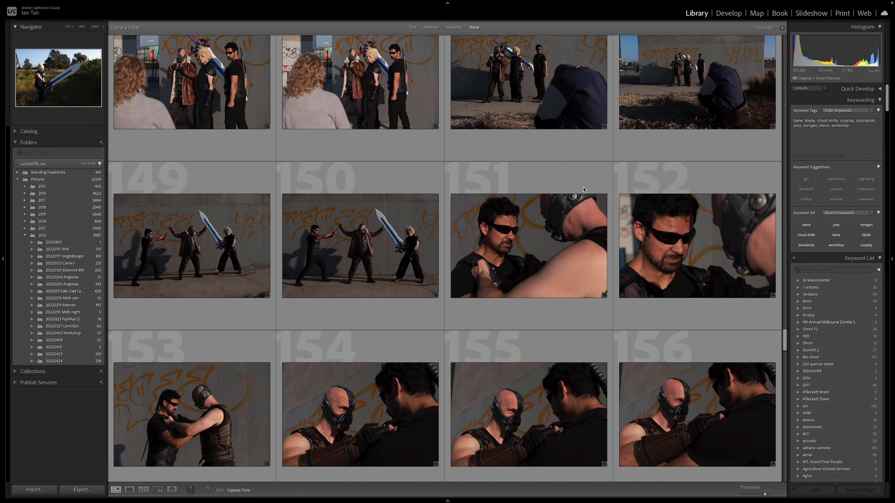
scroll(581, 191, "down", 4)
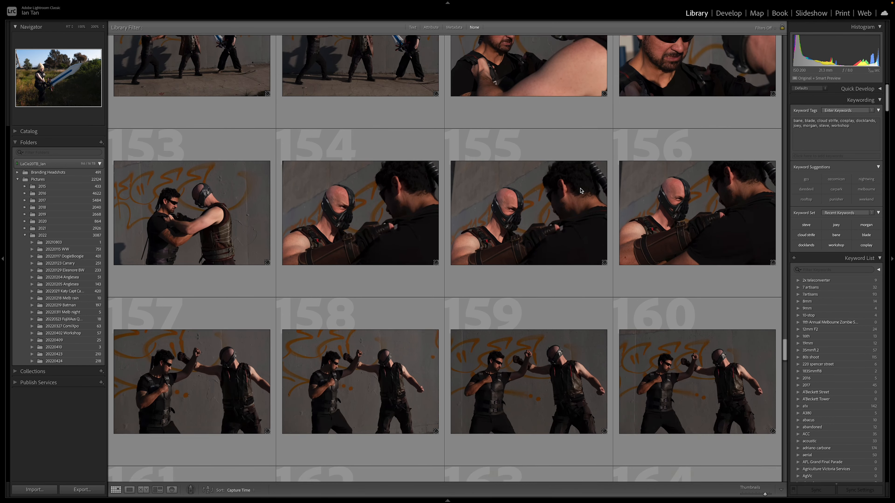
scroll(580, 191, "down", 4)
scroll(580, 191, "down", 1)
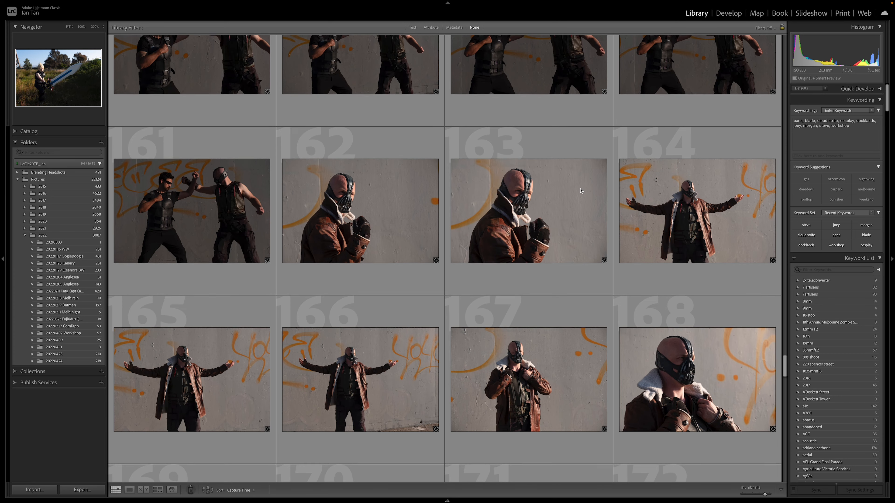
scroll(397, 211, "down", 2)
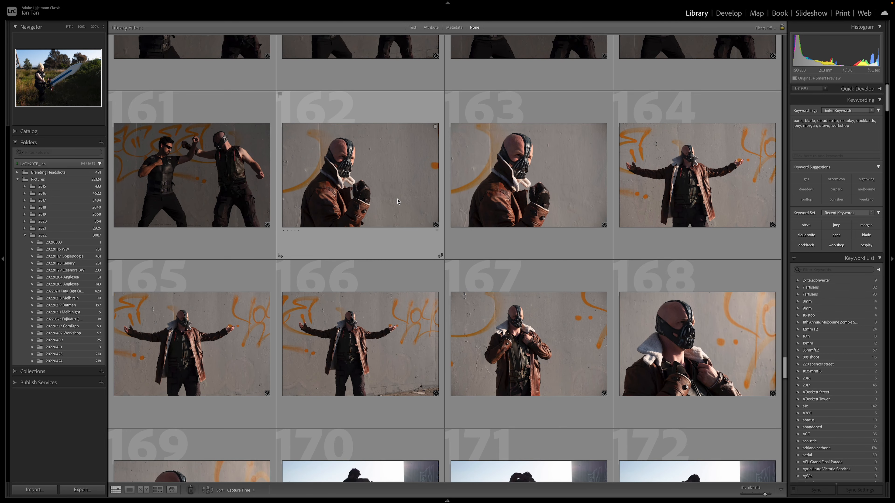
Compare photos 162 and 163 enlarged, rate the closer frame, DSCF3034.dng, one star and return to the grid.
left_click(390, 184)
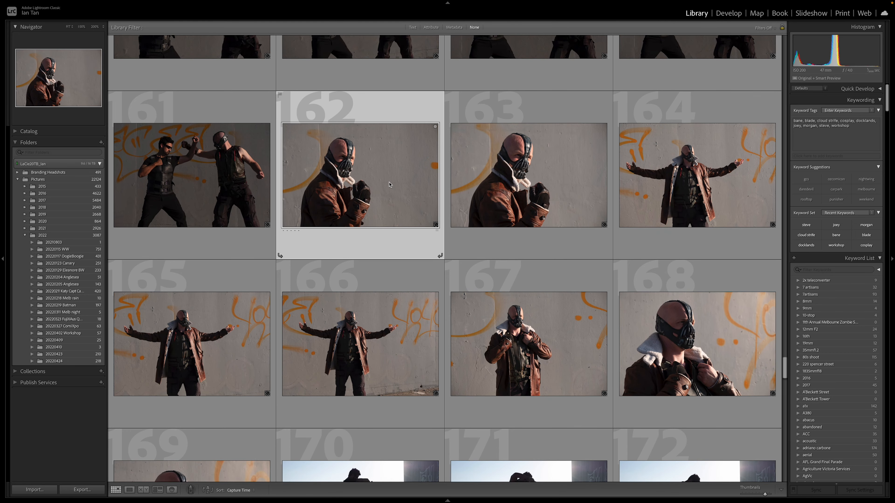
key("e")
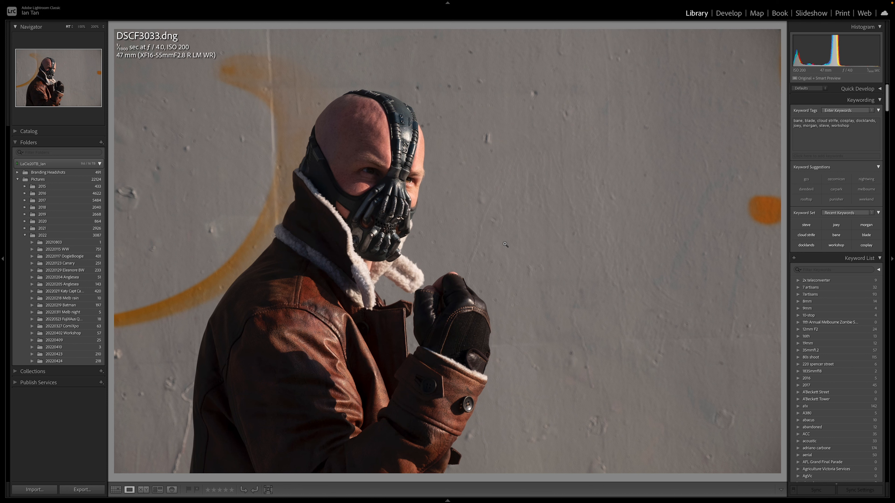
key("Right")
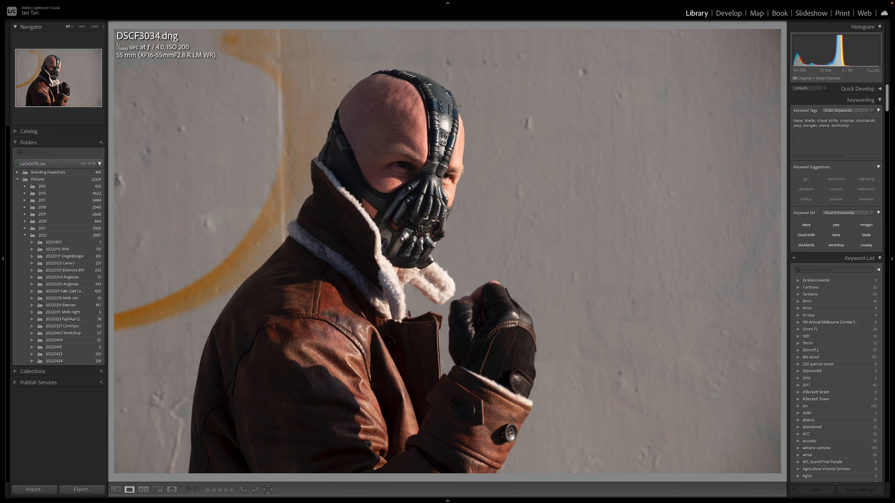
key("1")
key("g")
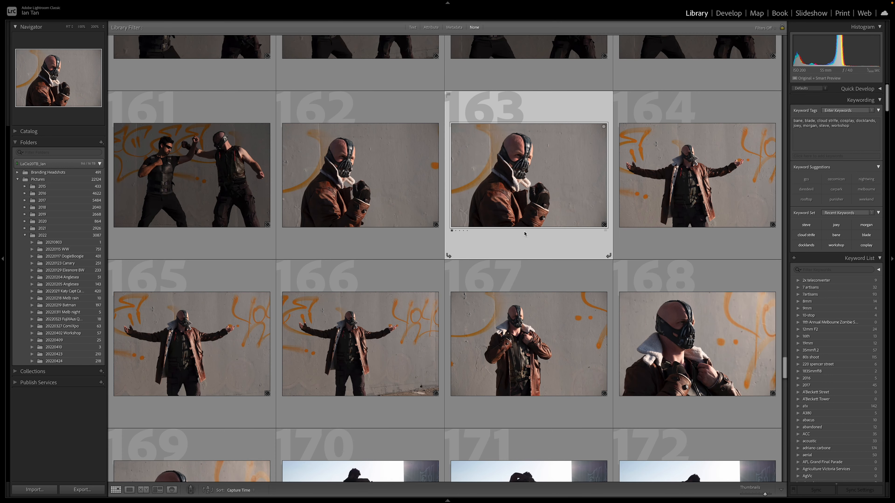
View photo 164, DSCF3035.dng, with the outstretched arms enlarged, rate it one star and return to the grid.
left_click(678, 202)
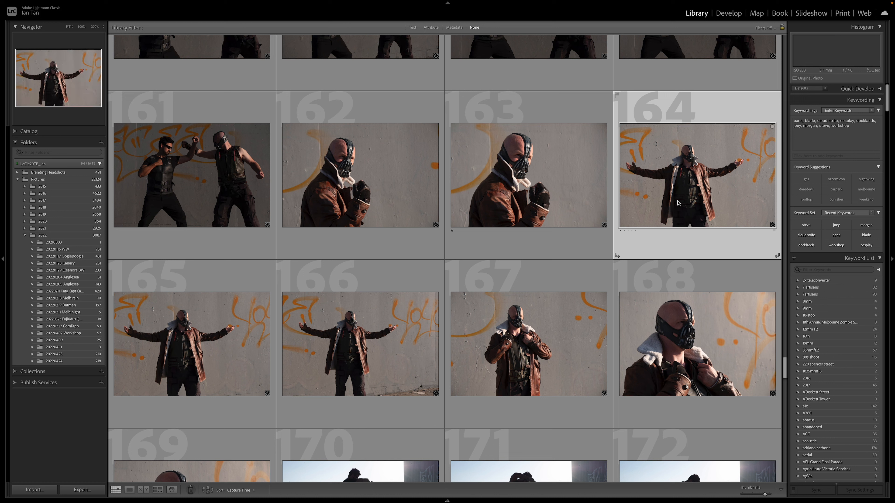
key("e")
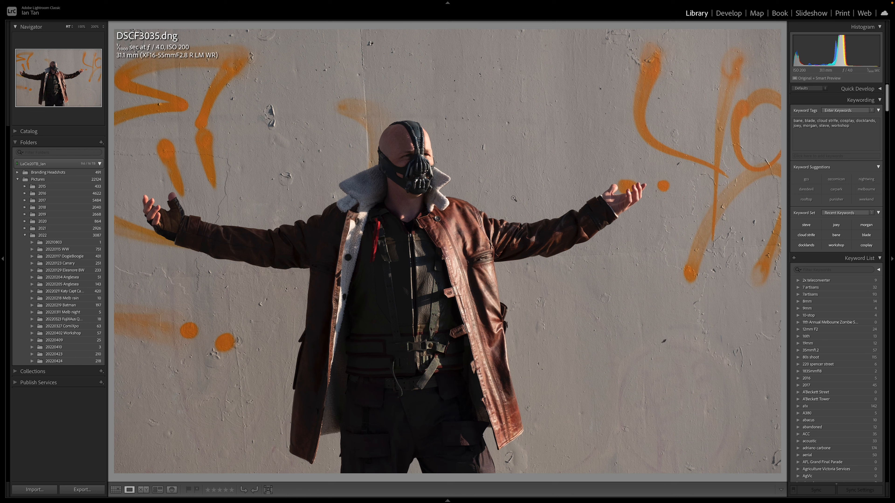
key("1")
key("g")
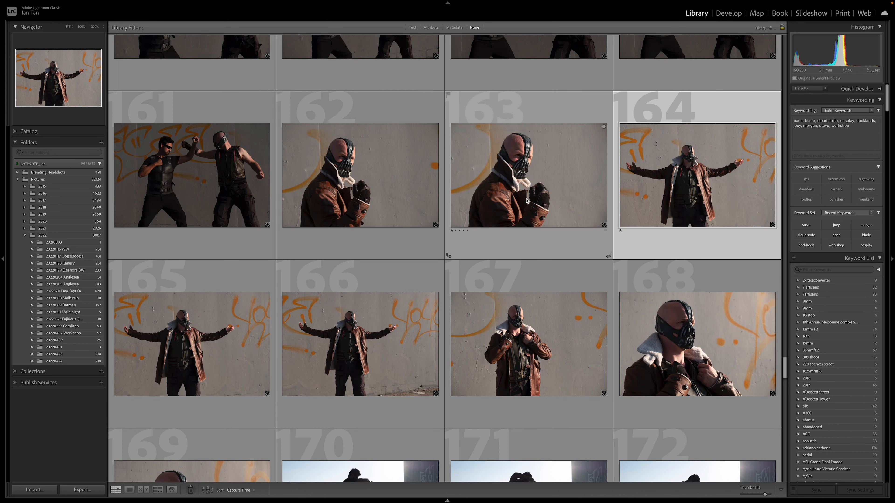
Open photo 167, DSCF3038.dng, enlarged to inspect the collar-holding pose, and return to the photo grid.
scroll(538, 198, "down", 1)
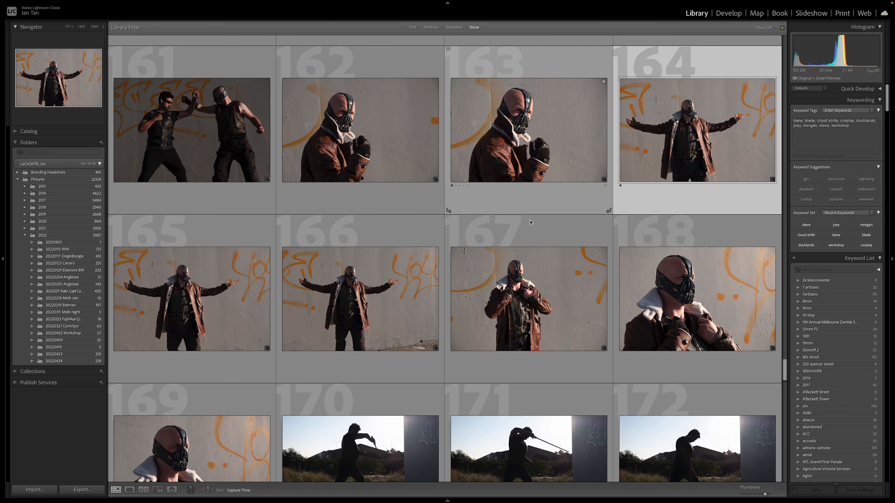
left_click(533, 296)
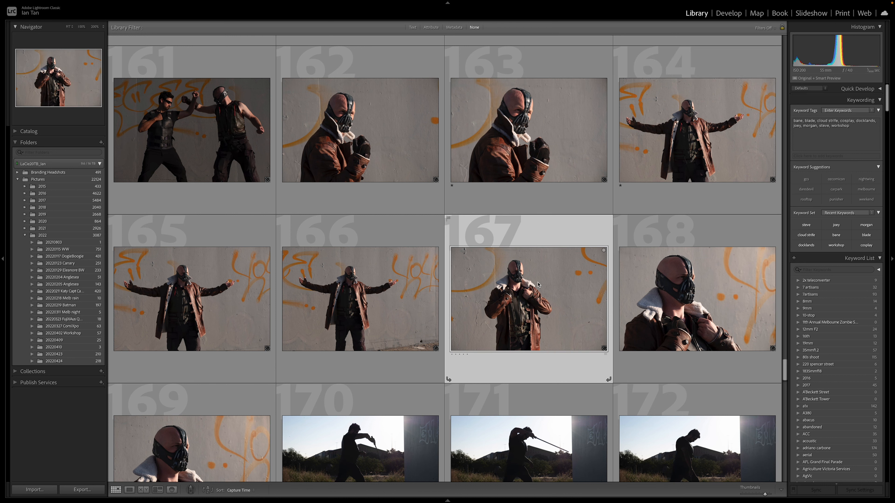
double_click(538, 285)
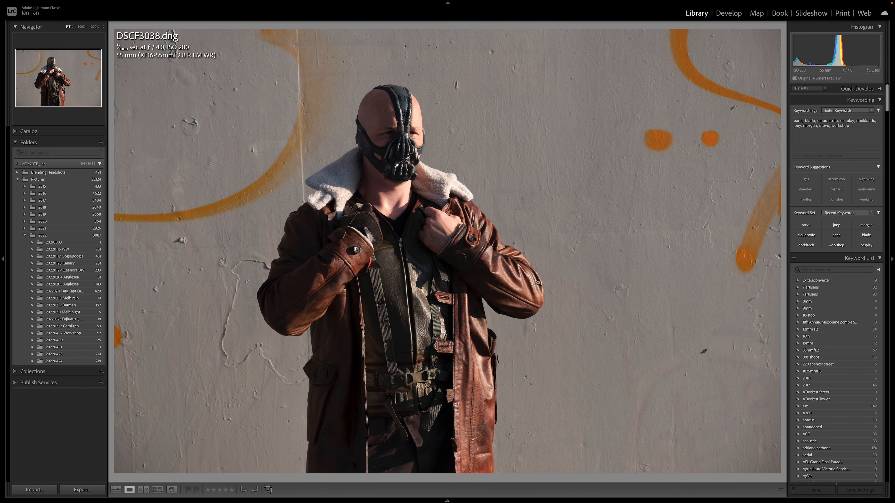
key("g")
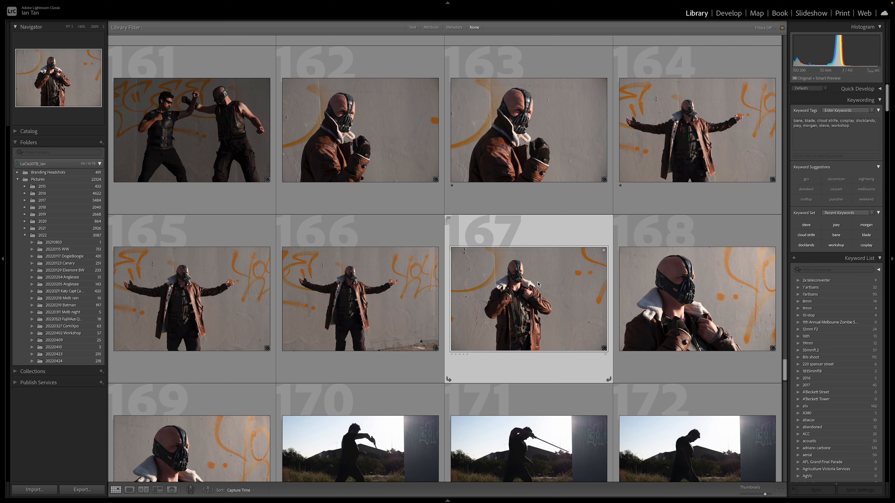
View photo 168, DSCF3039.dng, enlarged, return to the grid and rate it one star.
left_click(702, 303)
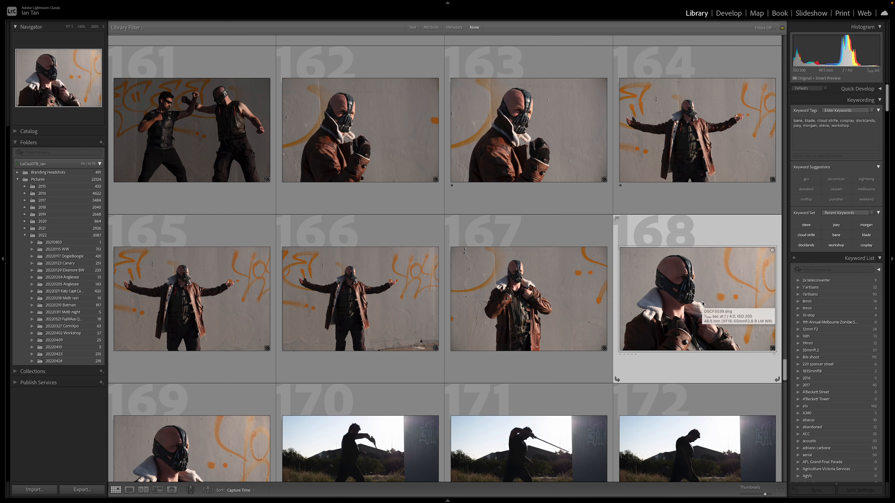
key("e")
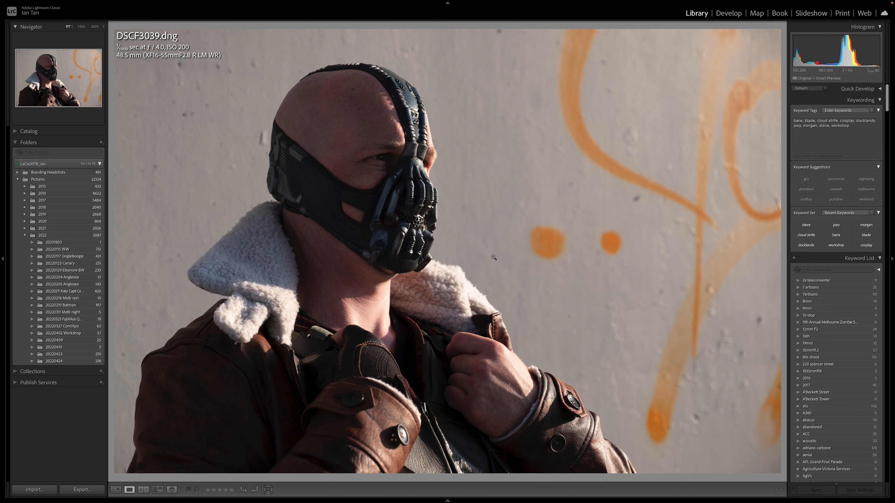
key("g")
key("1")
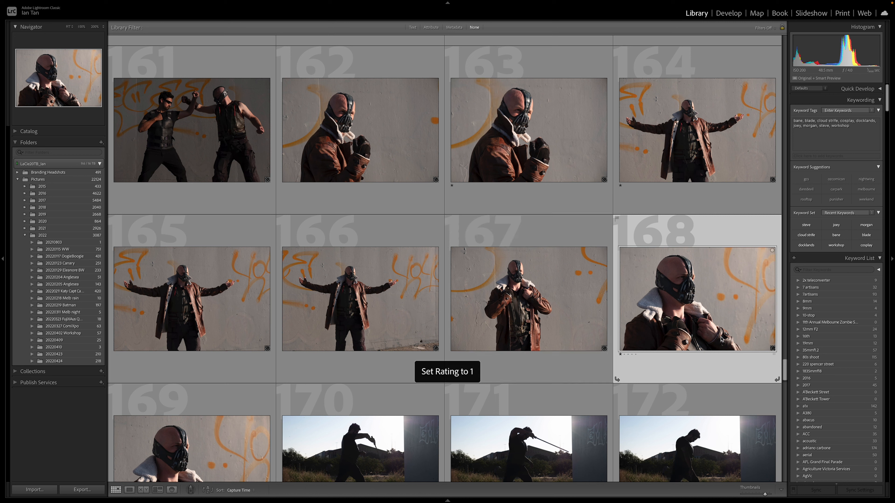
Compare the masked close-ups, photos 168 and 169 (DSCF3039.dng and DSCF3040.dng), enlarged in alternation and return to the grid.
left_click(506, 297)
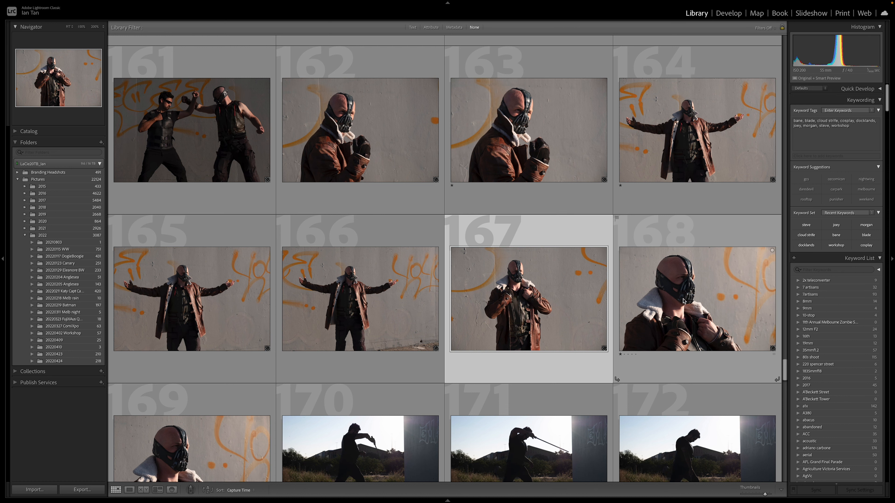
left_click(700, 299)
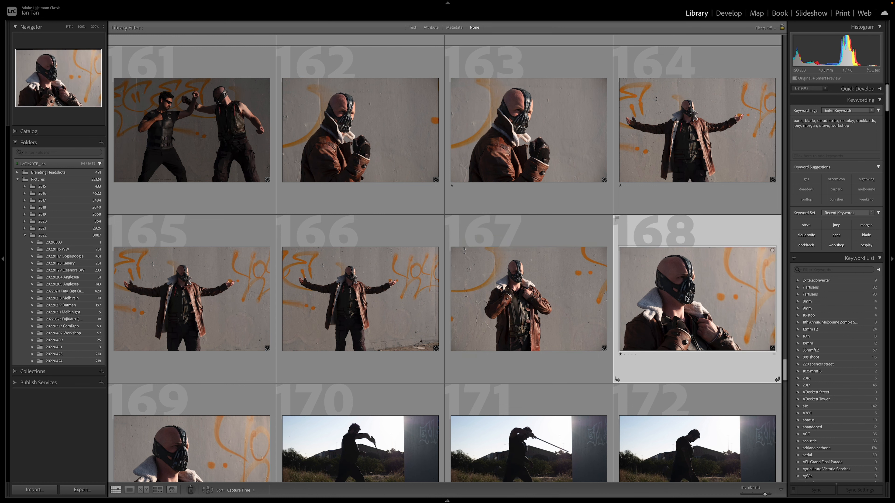
scroll(687, 298, "down", 1)
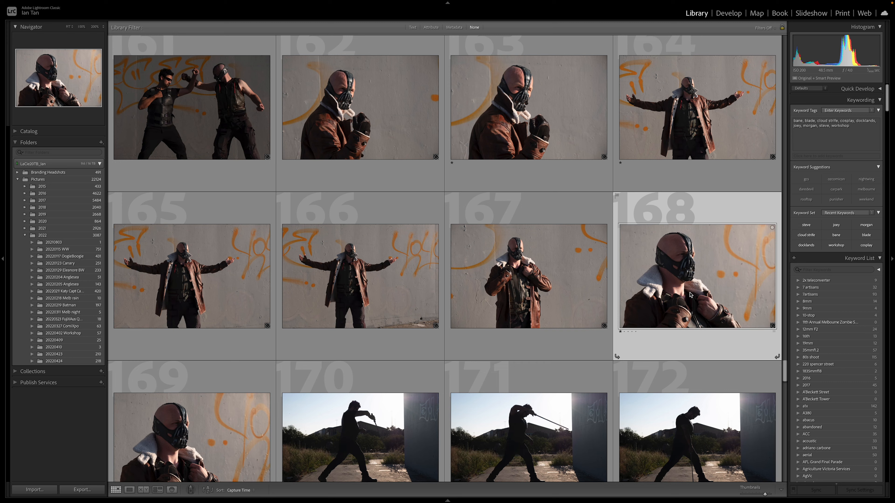
scroll(696, 284, "down", 2)
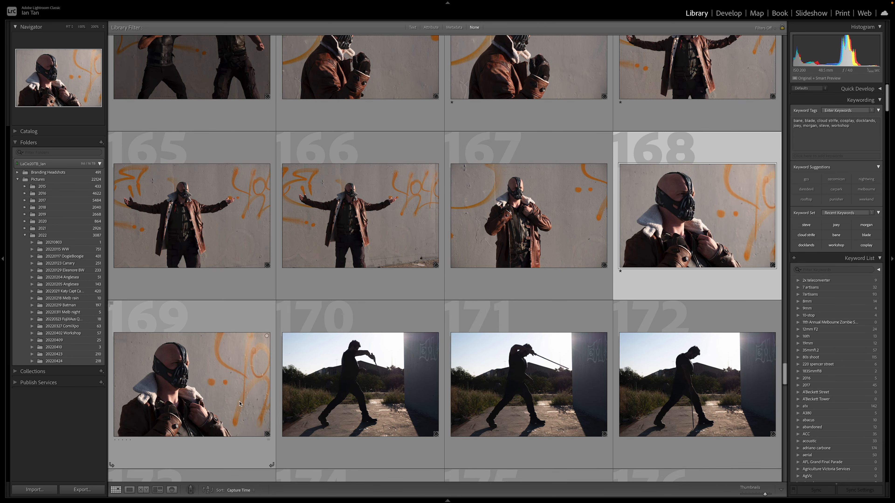
left_click(232, 399)
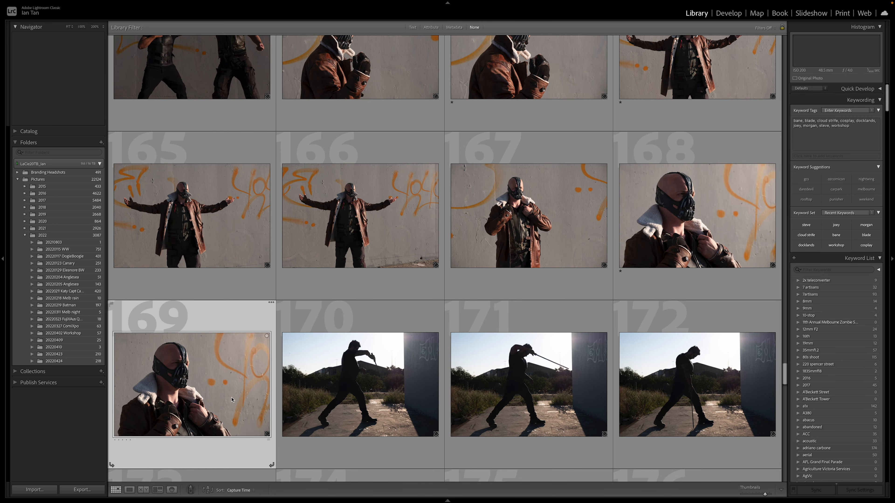
left_click(689, 248)
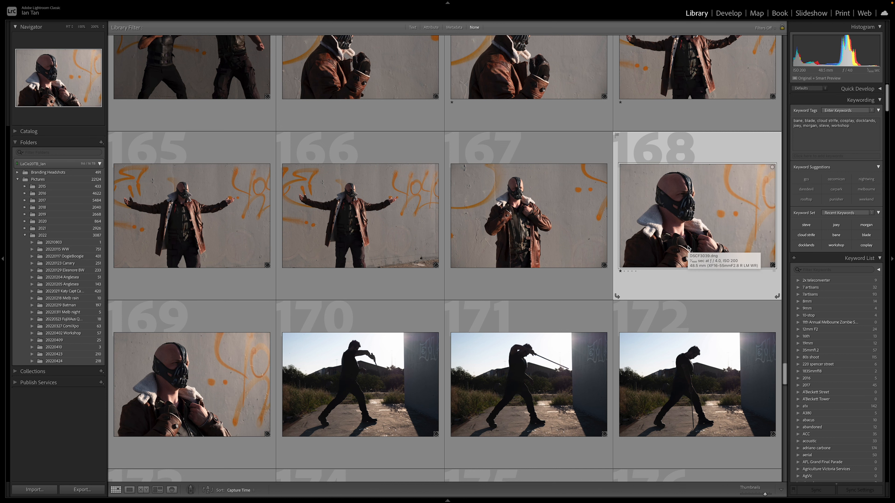
double_click(689, 248)
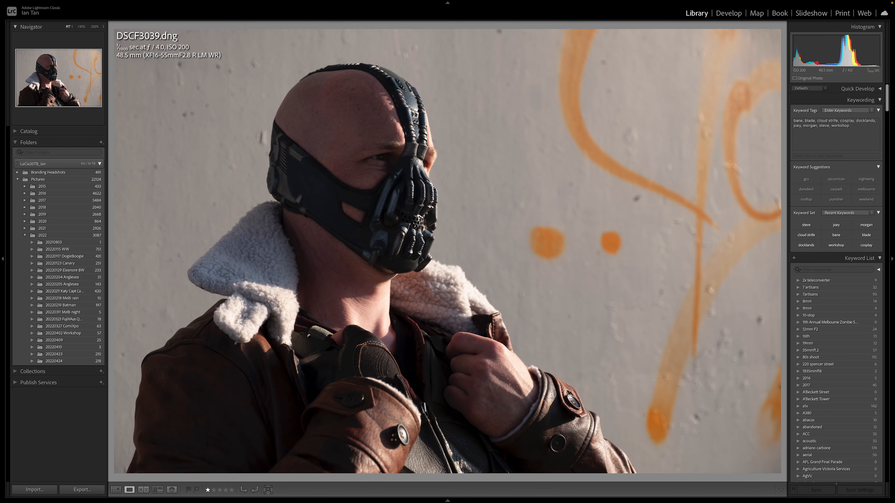
key("Right")
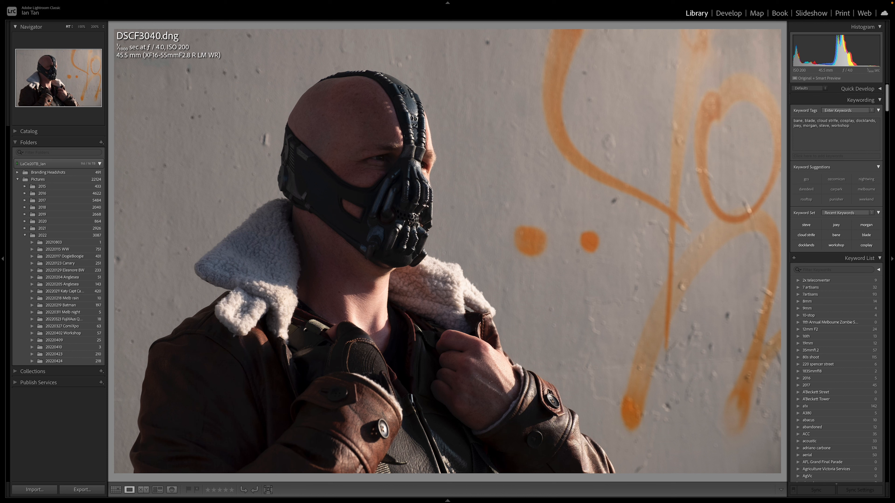
key("Left")
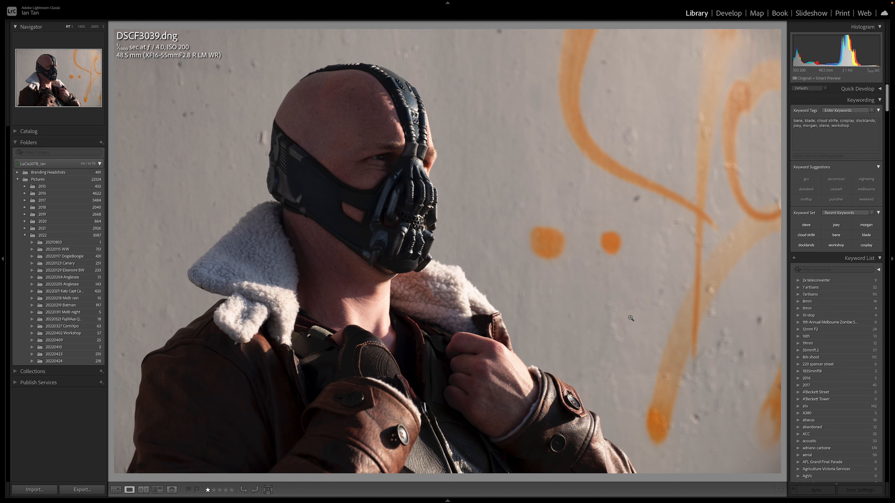
key("Right")
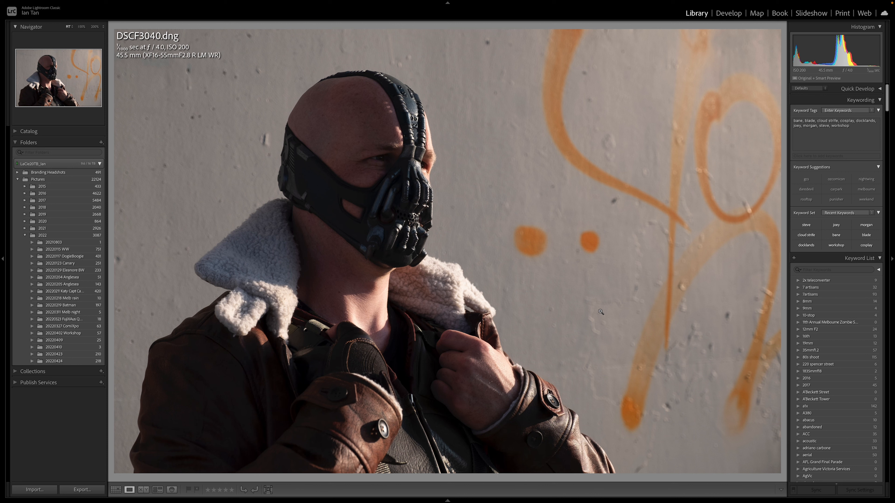
key("Left")
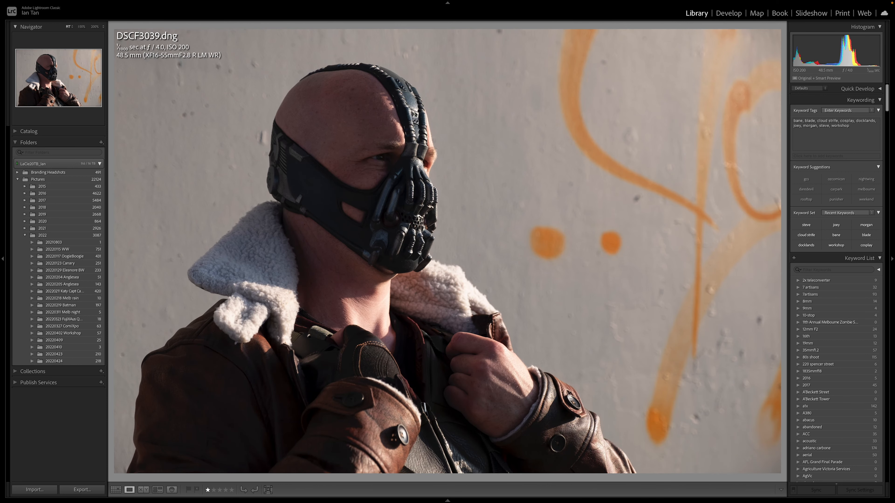
key("g")
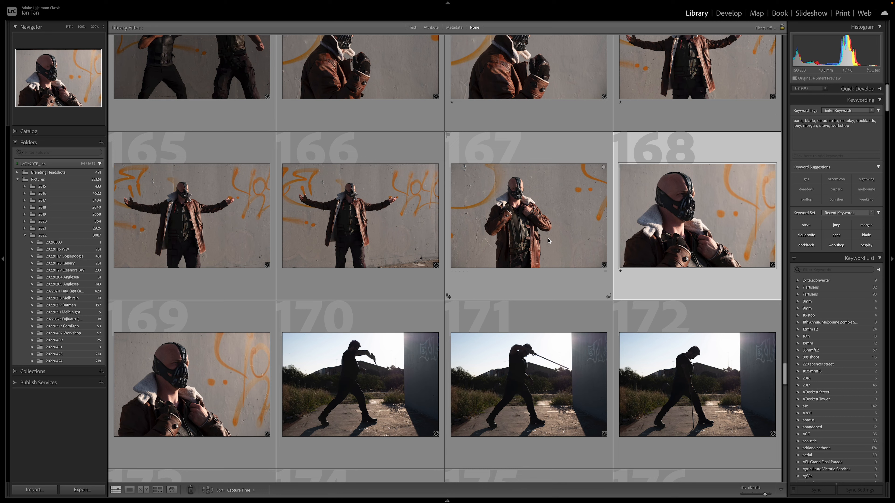
Skim the remaining workshop photos in the grid and filter the library to show only the rated ones.
scroll(548, 241, "down", 10)
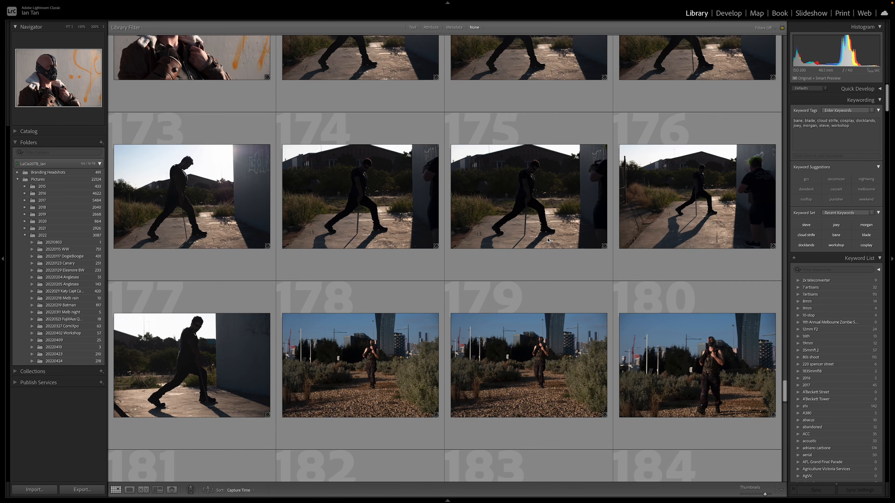
scroll(548, 241, "down", 20)
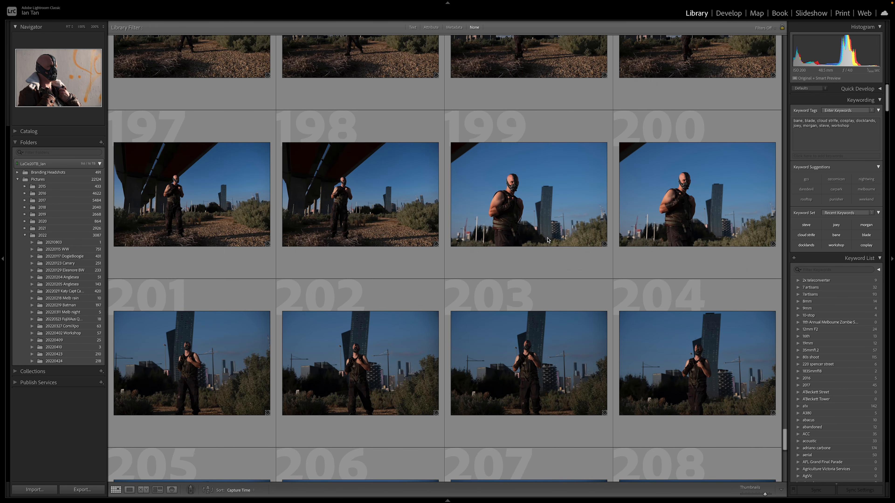
scroll(548, 240, "down", 4)
scroll(548, 241, "up", 20)
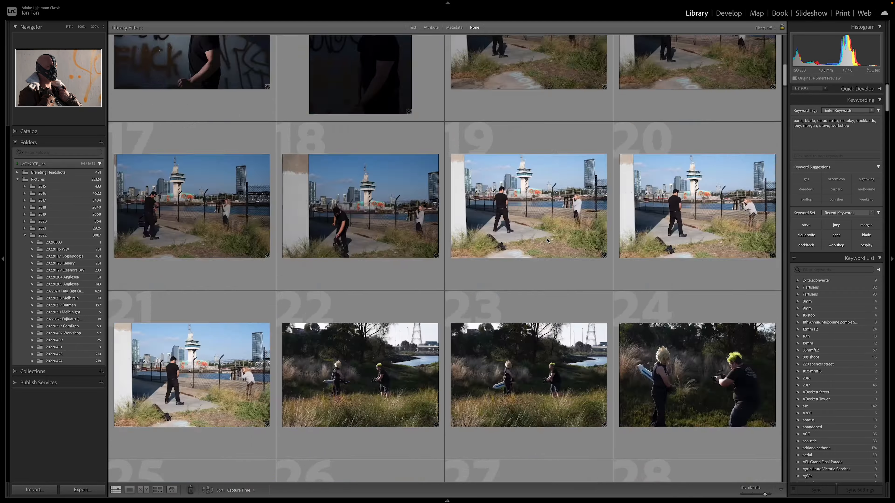
scroll(547, 240, "up", 15)
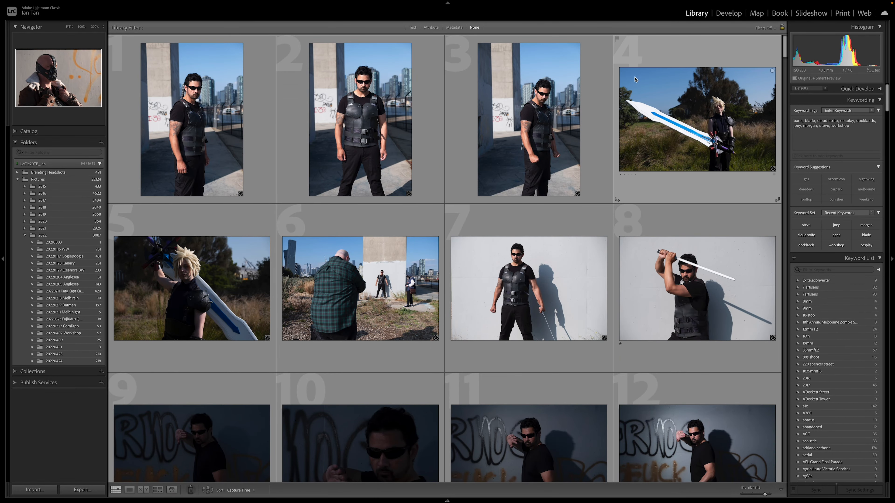
left_click(763, 28)
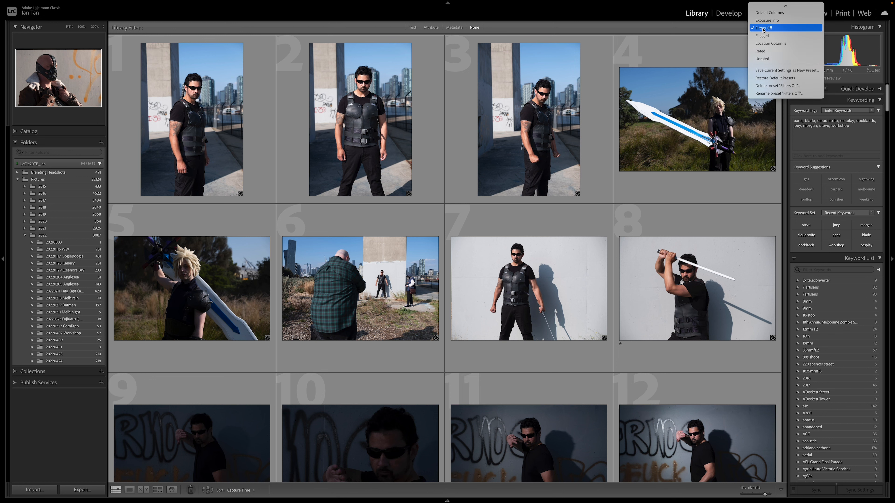
left_click(767, 52)
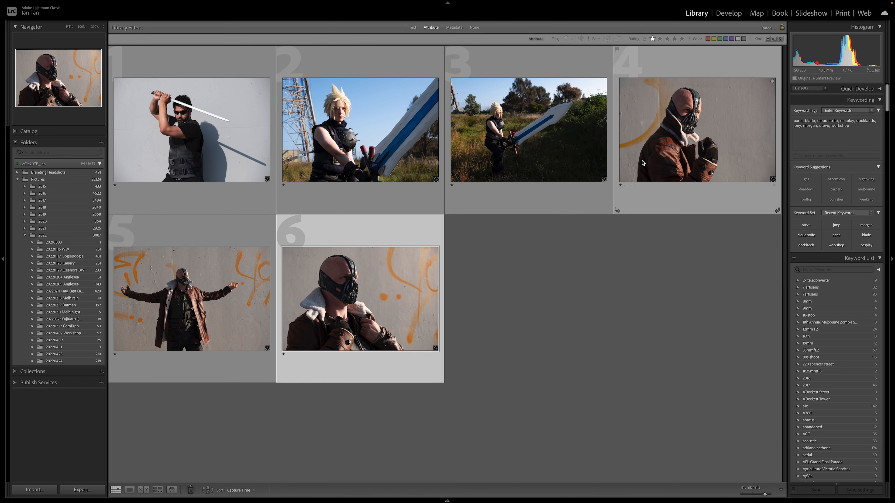
Compare the two blond swordsman photos, DSCF3003.dng and DSCF3008.dng, enlarged and return to the filtered grid.
left_click(412, 159)
left_click(481, 158)
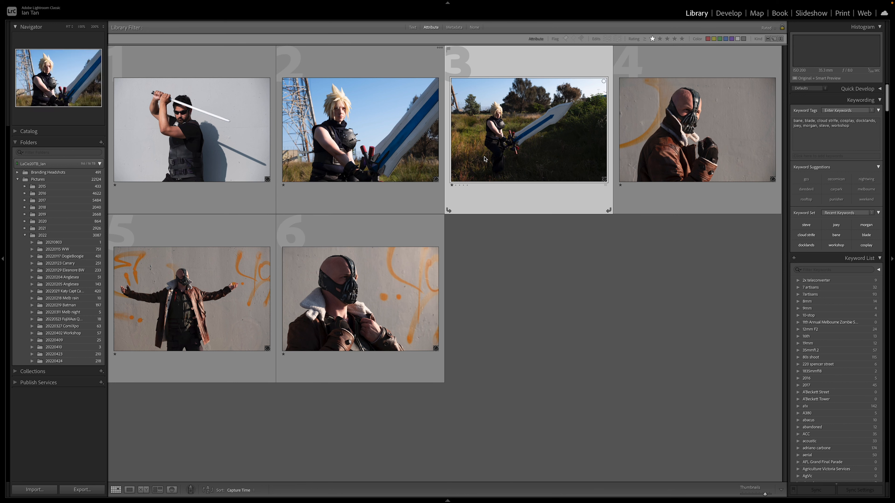
left_click(413, 154)
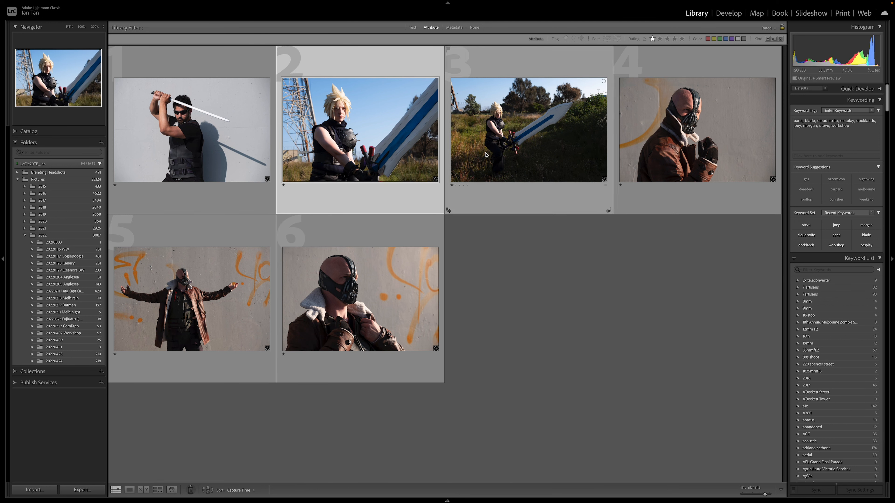
double_click(406, 155)
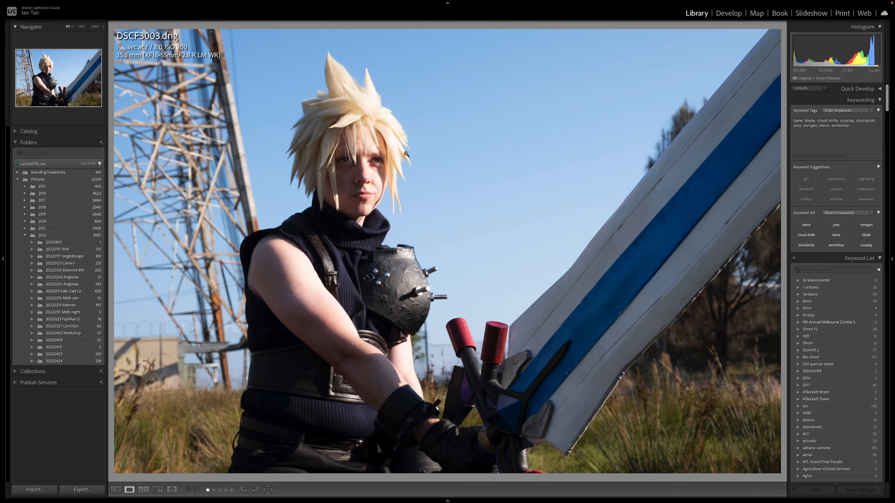
key("Right")
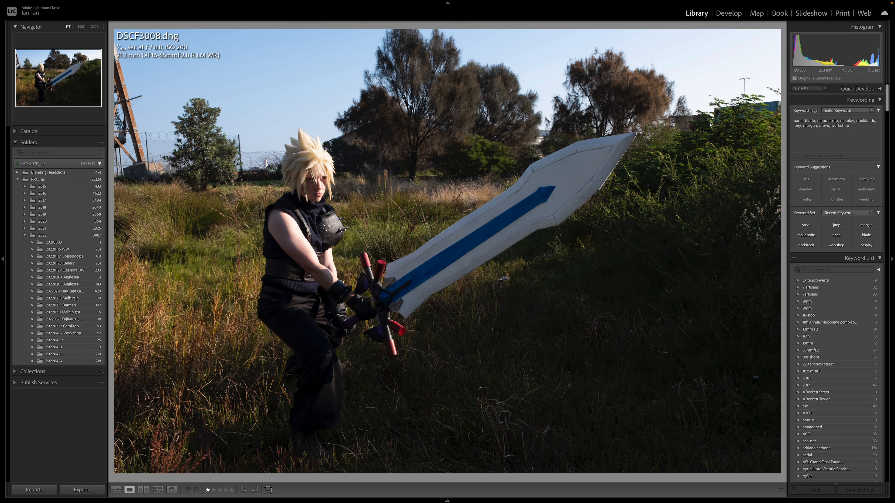
key("g")
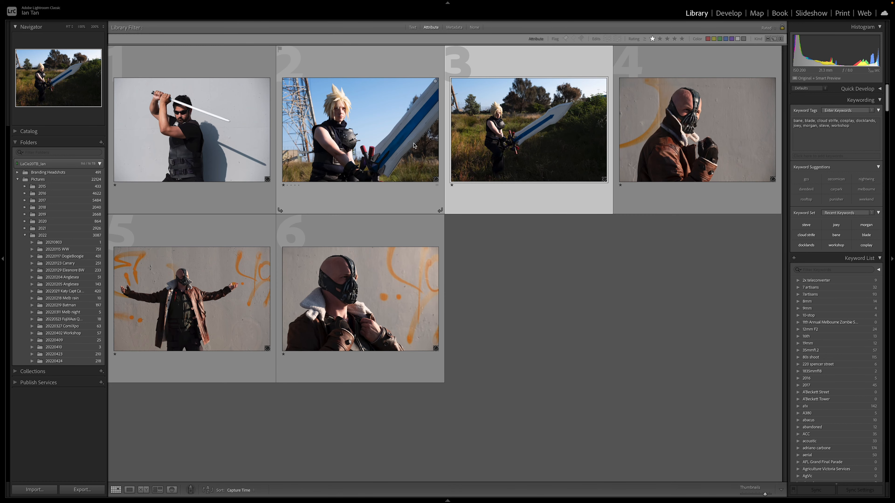
View DSCF3003.dng and DSCF3008.dng enlarged again and rate the wider sword shot, DSCF3008.dng, two stars in the grid.
left_click(408, 156)
key("e")
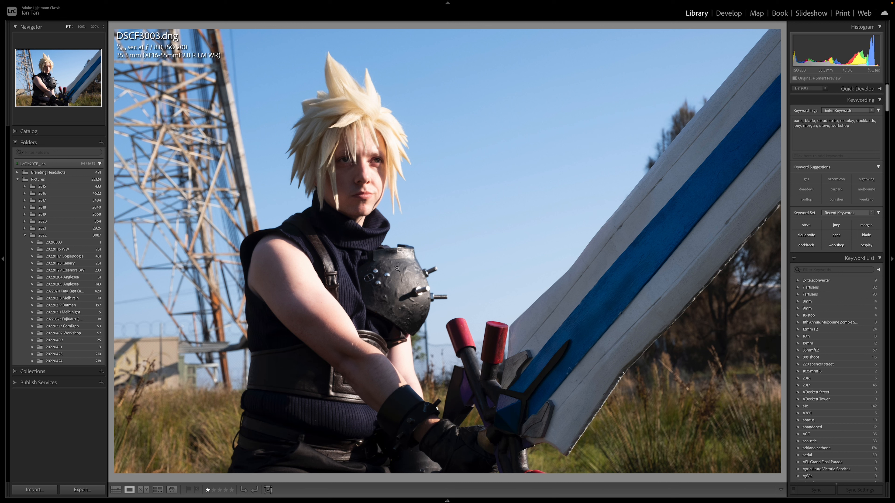
key("Right")
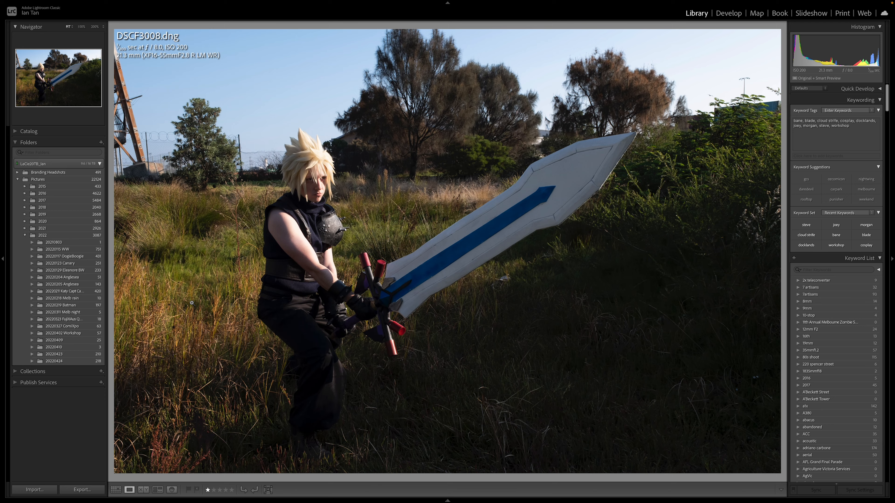
key("g")
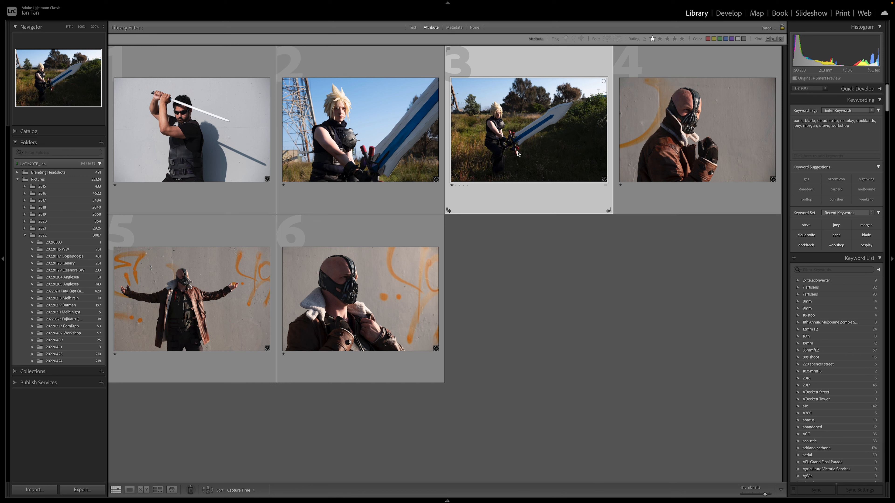
key("2")
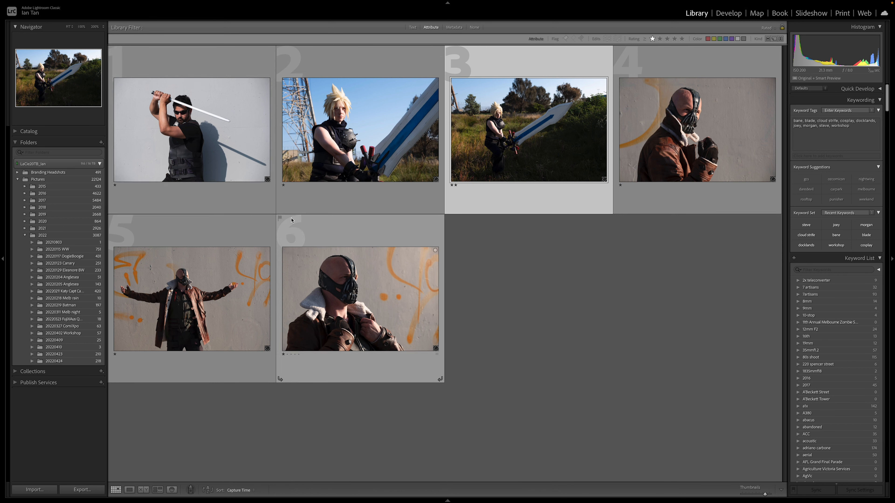
Rate the masked close-up, photo 6, and the raised-sword shot, photo 1, two stars each, and reselect photo 6.
left_click(361, 284)
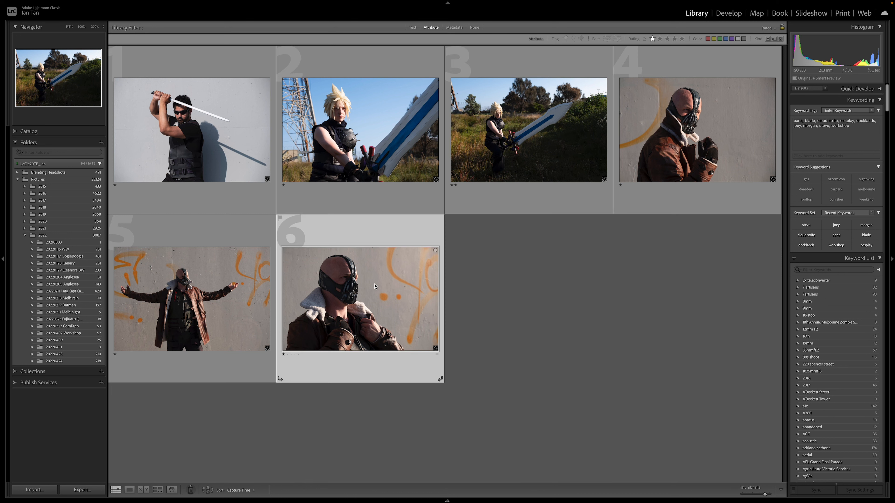
key("2")
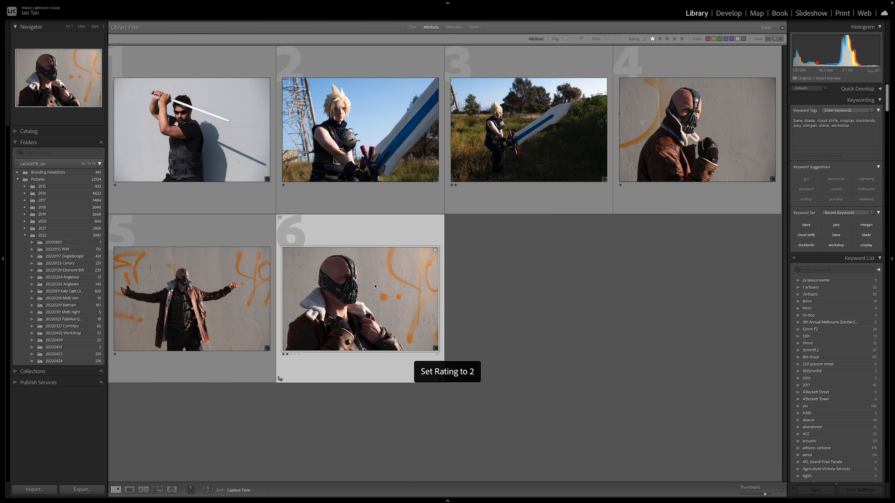
left_click(211, 148)
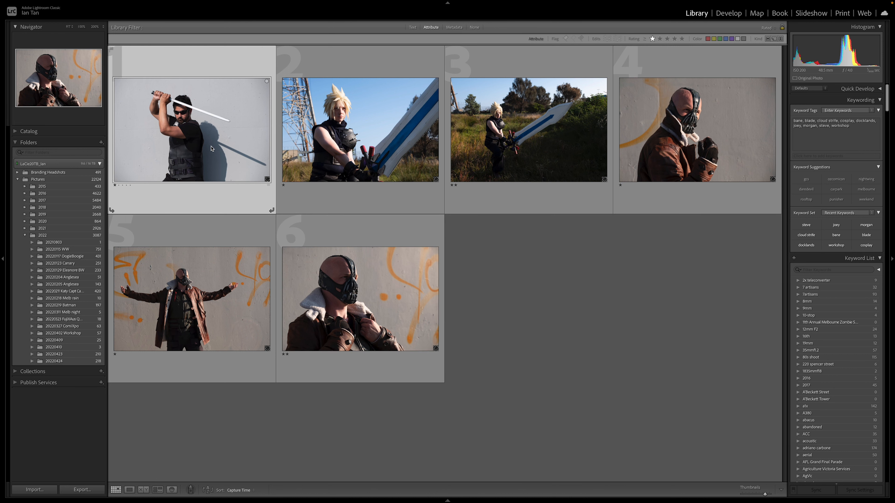
key("2")
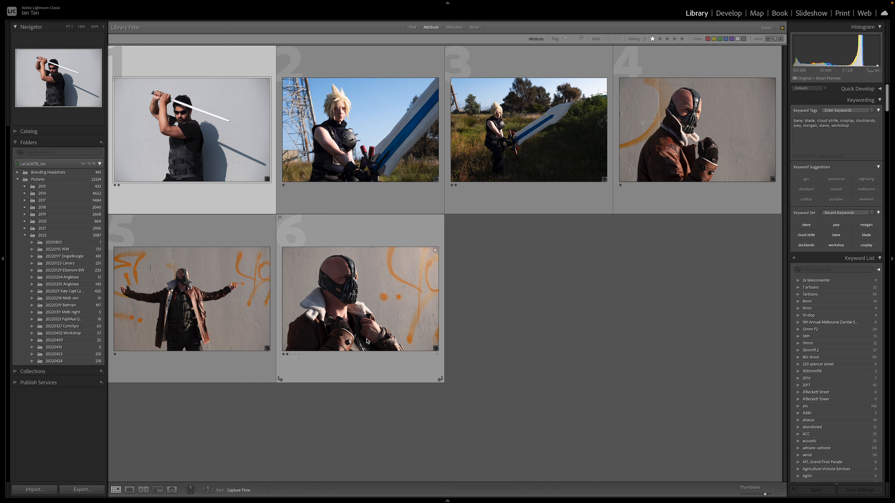
left_click(361, 300)
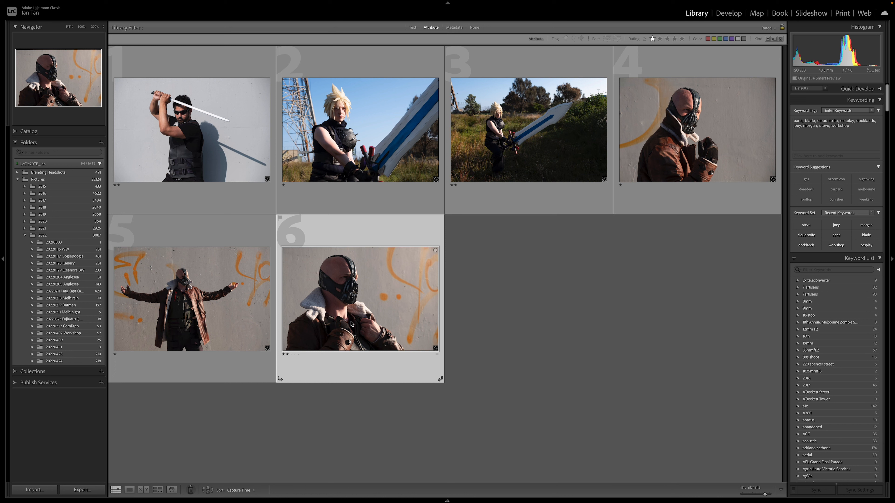
Filter the library to photos rated two stars or more and open the raised-sword shot, DSCF2878.dng, in Develop.
left_click(552, 124)
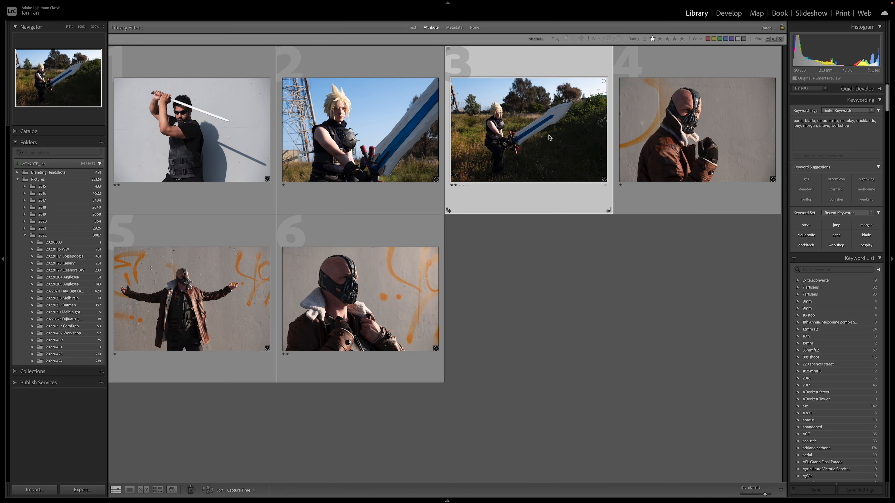
left_click(165, 145)
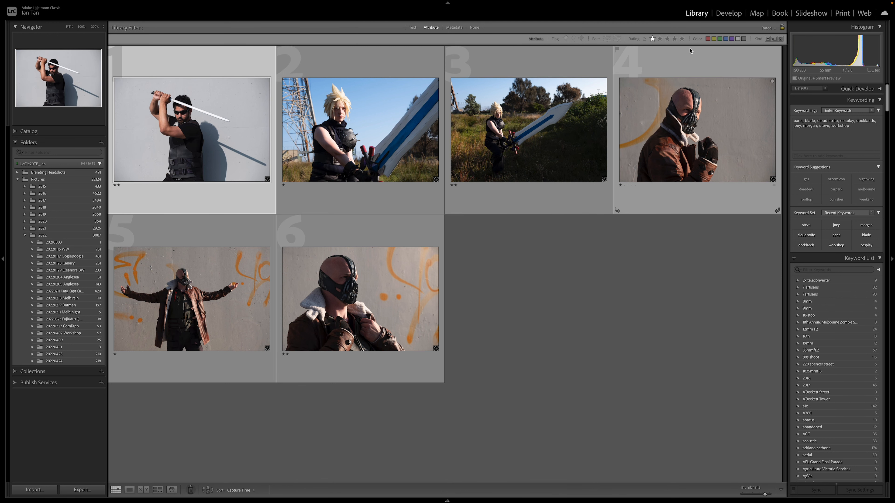
left_click(659, 39)
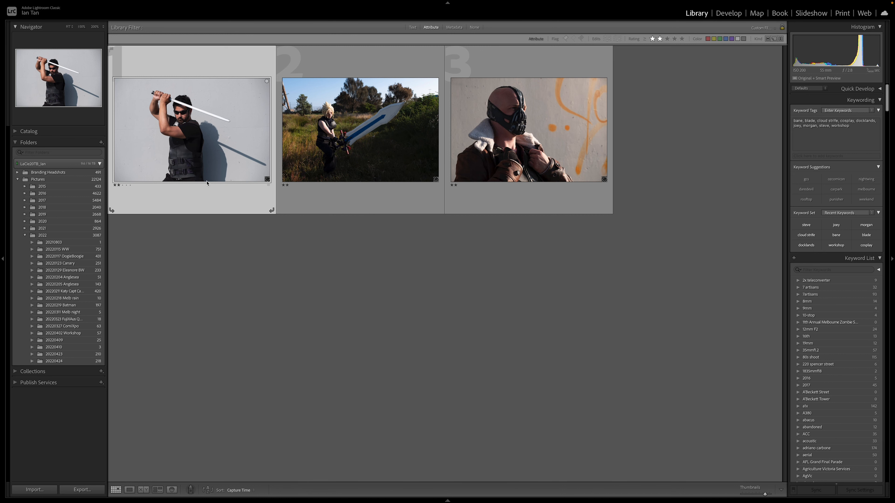
key("d")
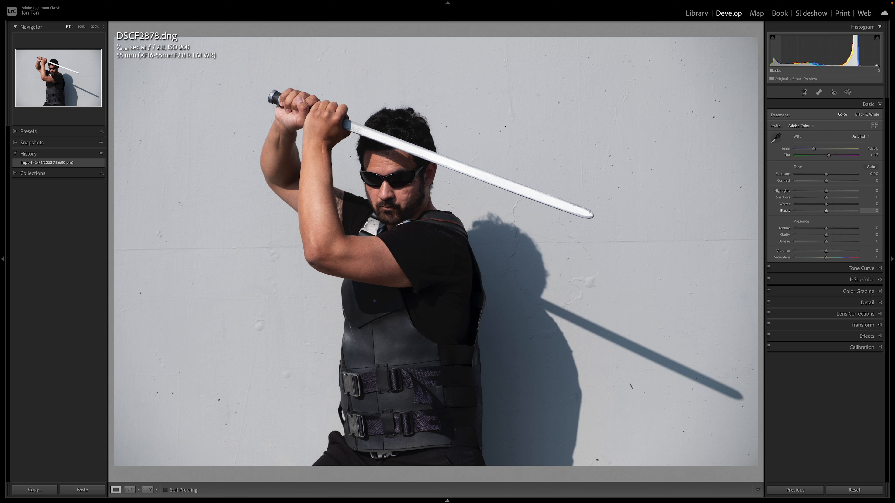
Try raising the blacks to +100, bring them back near zero and undo the change.
left_click_drag(775, 53, 807, 53)
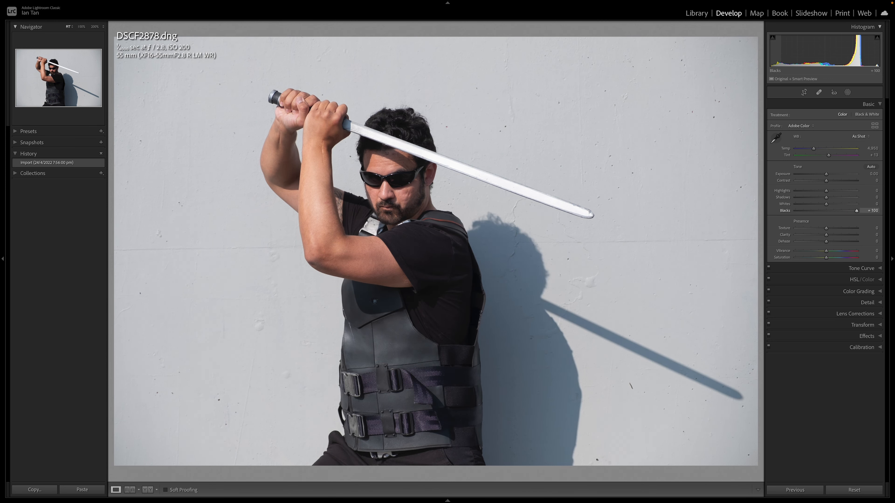
mouse_move(856, 210)
left_mouse_down()
mouse_move(830, 211)
mouse_move(846, 210)
left_mouse_up()
left_click_drag(845, 210, 824, 210)
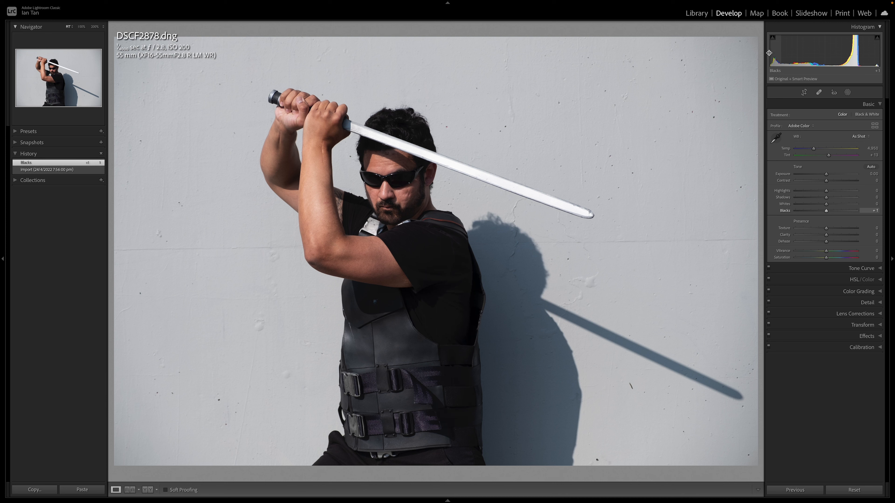
key("ctrl+z")
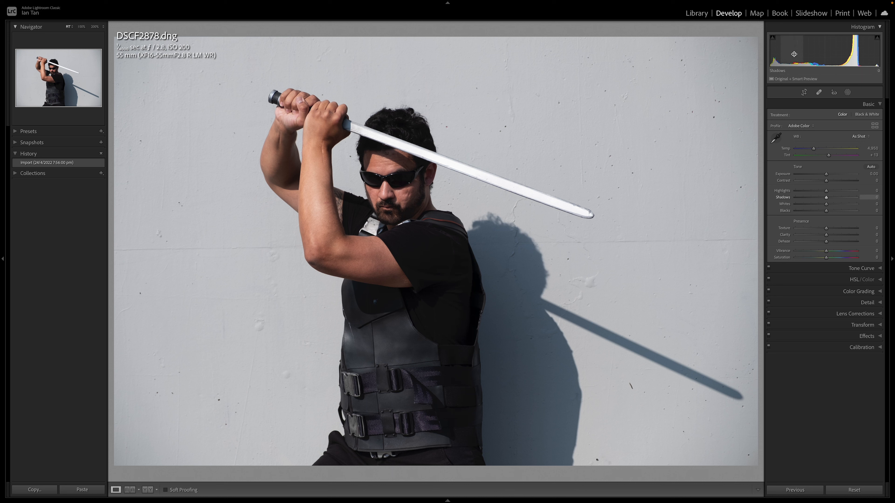
Try lifting the shadows to +32 and return them to 0.
mouse_move(789, 53)
left_mouse_down()
mouse_move(807, 54)
mouse_move(789, 53)
left_mouse_up()
left_click_drag(834, 198, 826, 198)
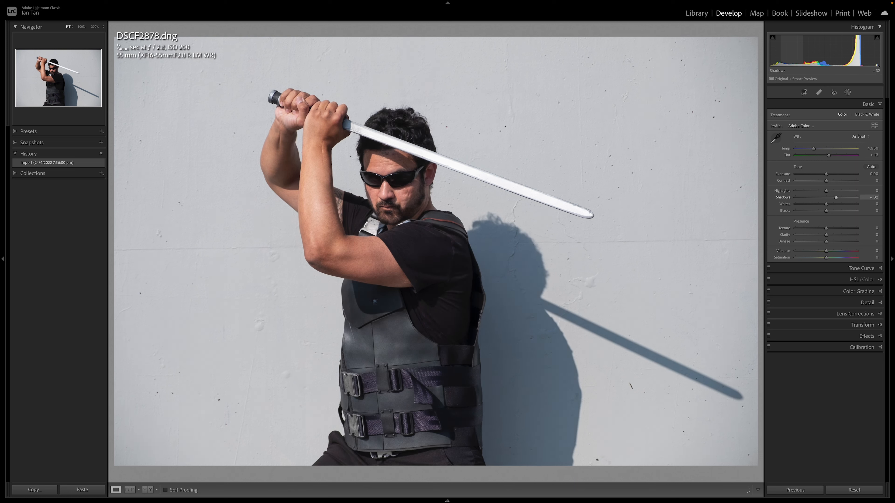
left_click_drag(835, 197, 824, 198)
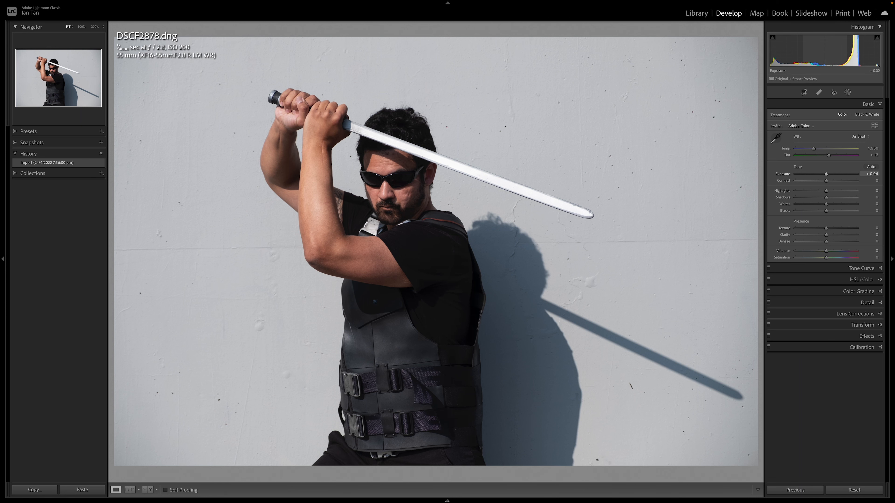
Try shifting the exposure down to -0.18 and up to +0.66, and undo the change.
mouse_move(824, 51)
left_mouse_down()
mouse_move(815, 51)
mouse_move(828, 51)
left_mouse_up()
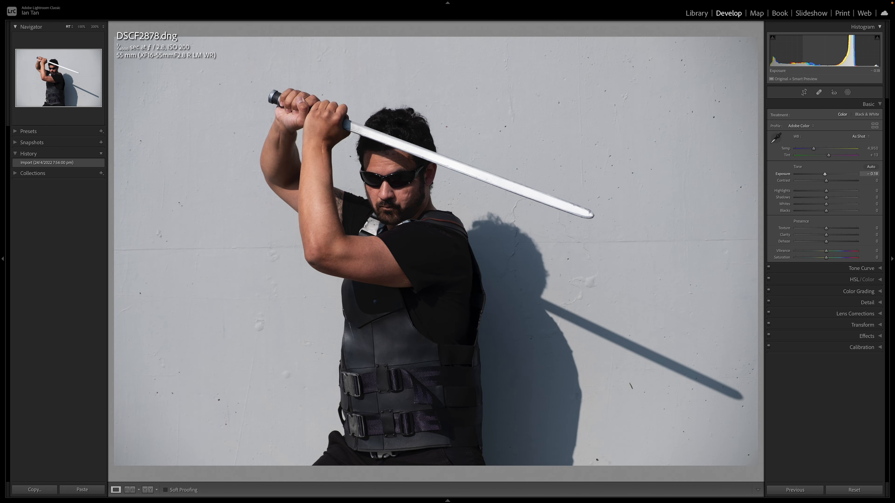
mouse_move(821, 51)
left_mouse_down()
mouse_move(847, 51)
mouse_move(832, 51)
left_mouse_up()
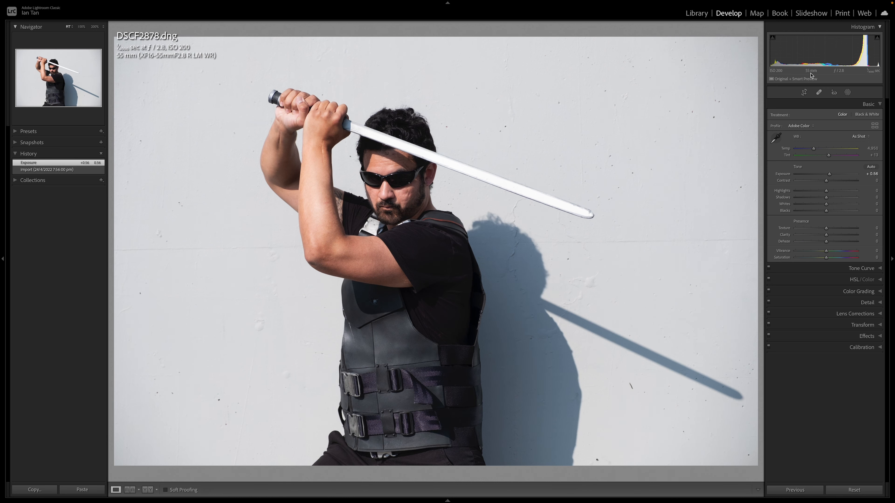
key("ctrl+z")
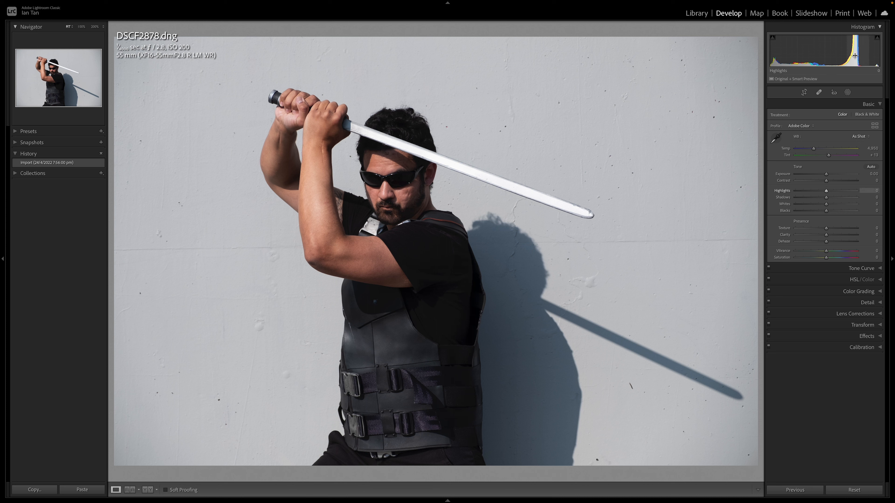
Try raising the highlights to +49, reduce them through +23 and undo the highlights change.
left_click_drag(855, 49, 871, 49)
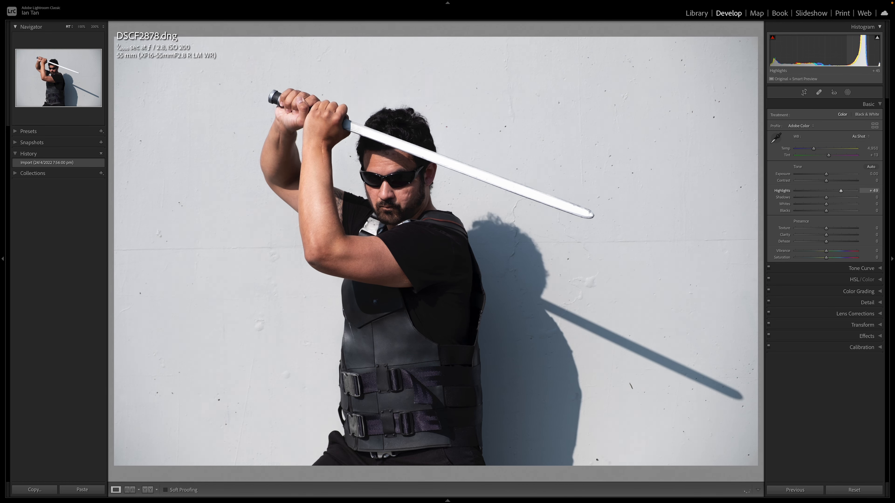
left_click_drag(871, 50, 863, 50)
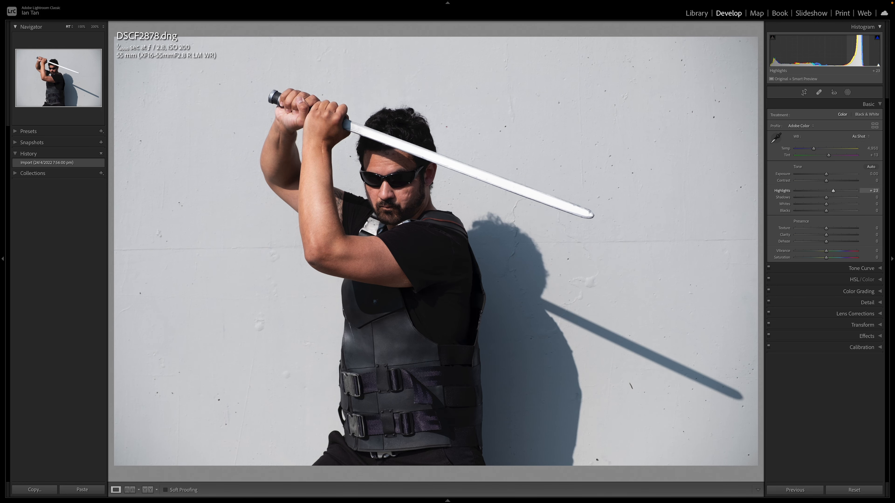
mouse_move(858, 50)
left_mouse_down()
mouse_move(868, 49)
mouse_move(852, 49)
mouse_move(863, 49)
mouse_move(853, 58)
left_mouse_up()
key("ctrl+z")
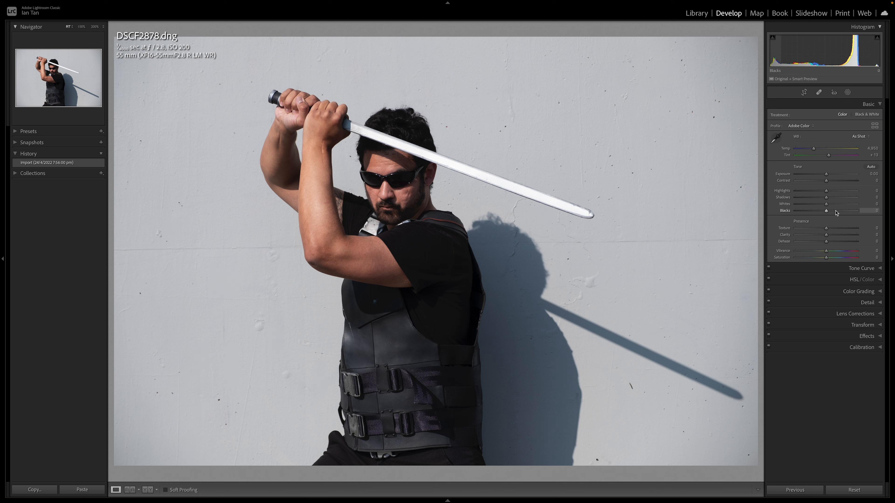
Try raising the whites to +16 and undo the change.
left_click(826, 204)
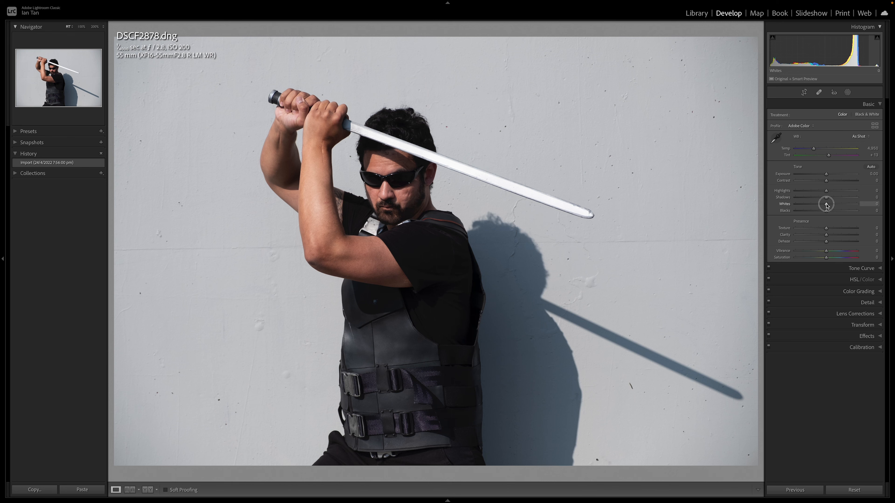
mouse_move(826, 205)
left_mouse_down()
mouse_move(867, 205)
mouse_move(797, 204)
mouse_move(844, 204)
mouse_move(822, 203)
mouse_move(831, 204)
left_mouse_up()
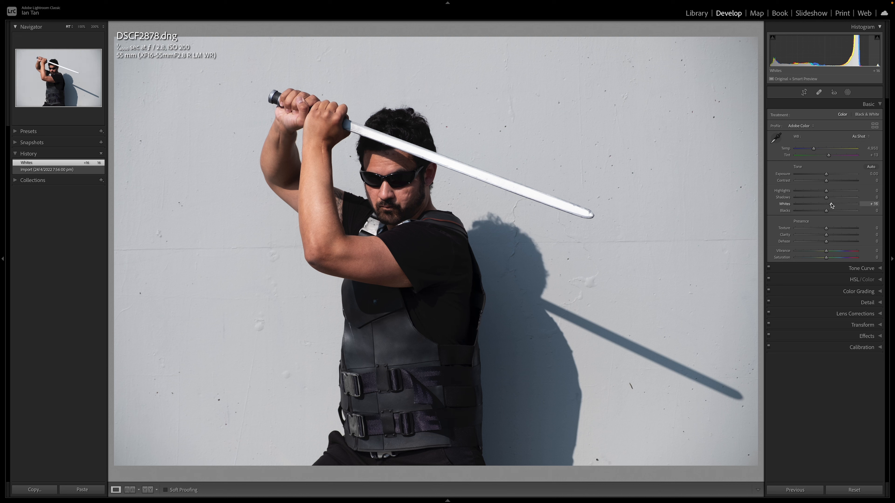
key("ctrl+z")
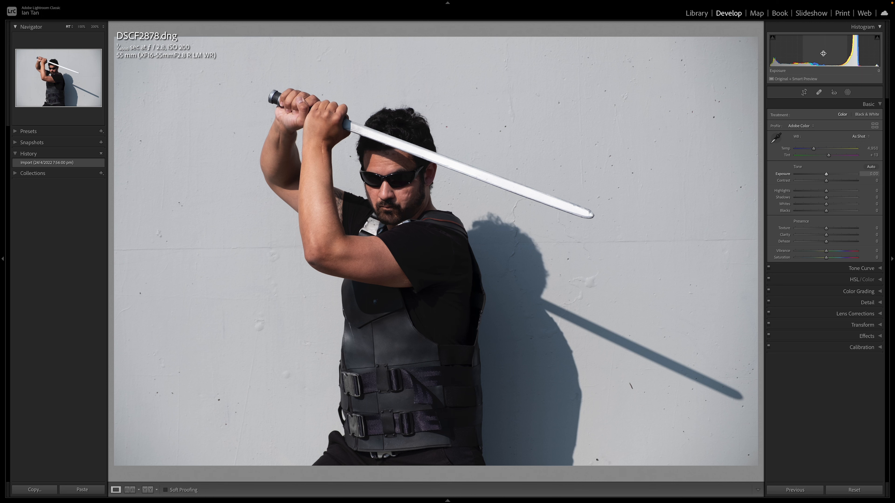
Try overexposing the photo with exposures of +1.02 and +1.66, check the highlight clipping indicator and undo both changes.
left_click_drag(824, 51, 844, 51)
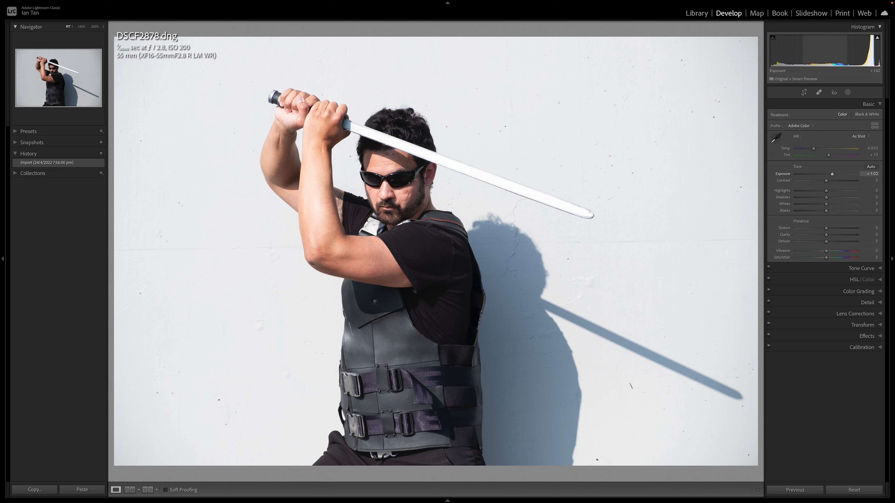
left_click_drag(843, 51, 843, 51)
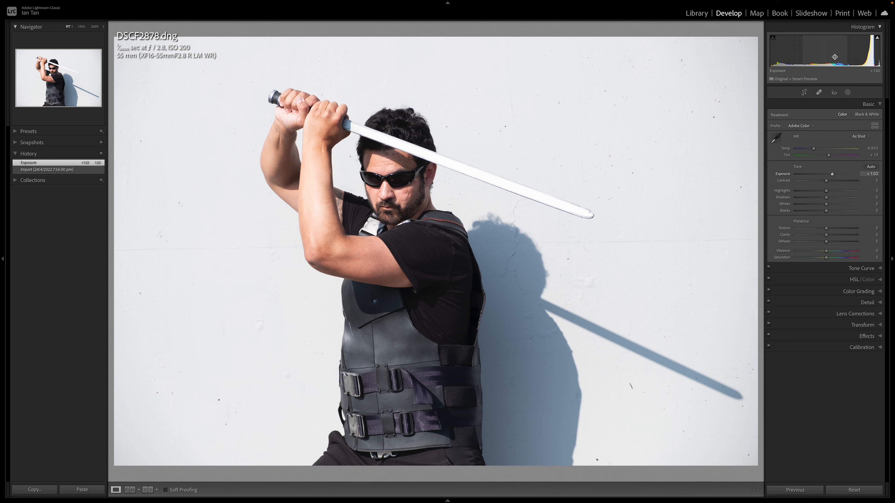
left_click_drag(810, 53, 826, 52)
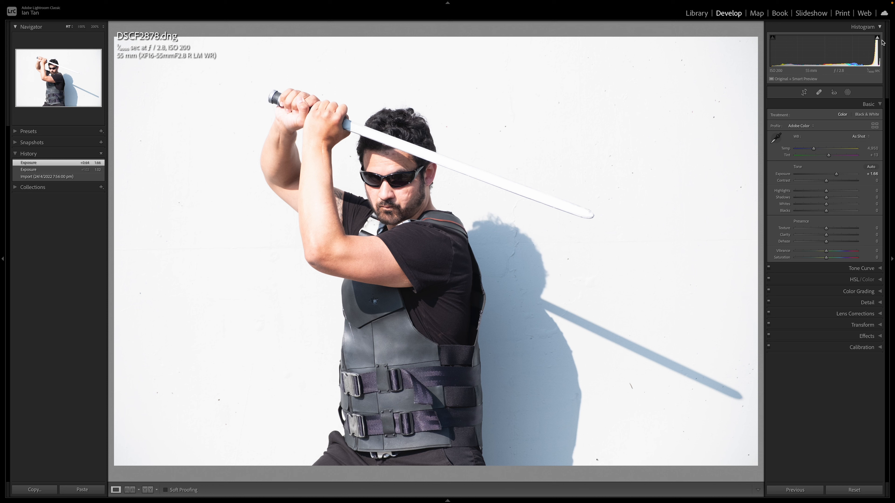
mouse_move(878, 38)
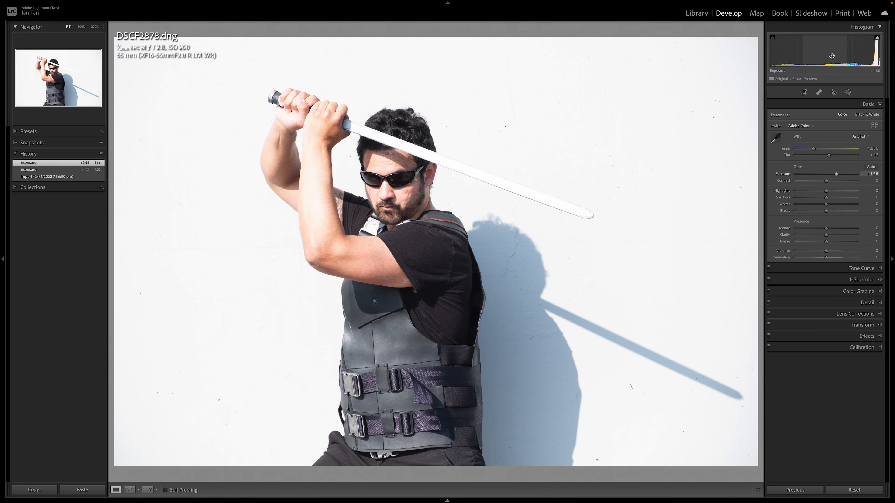
key("ctrl+z")
key("ctrl+z")
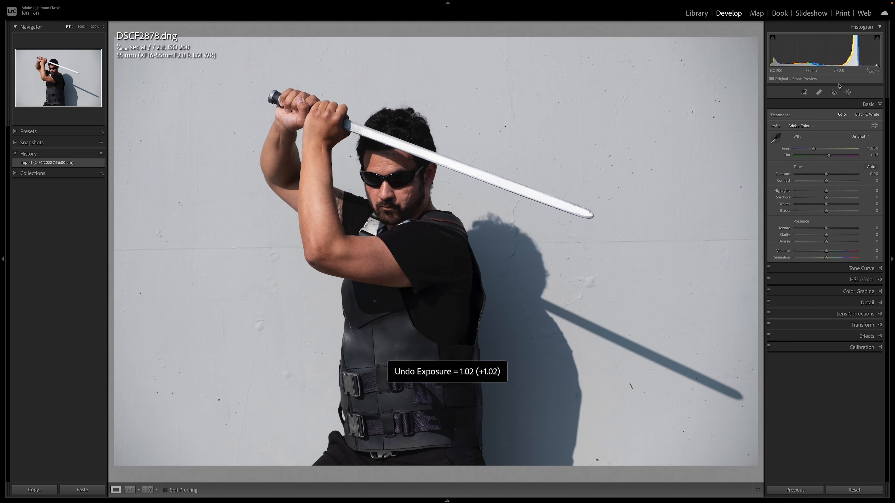
Try underexposing the photo with exposures of -1.48 and -2.50, check the shadow clipping indicator and undo both changes.
left_click_drag(852, 53, 821, 53)
mouse_move(773, 38)
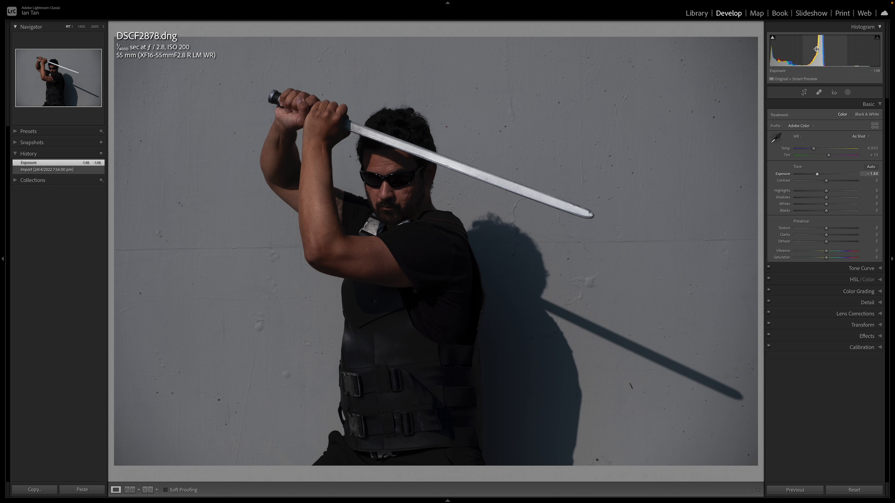
left_click_drag(820, 55, 812, 56)
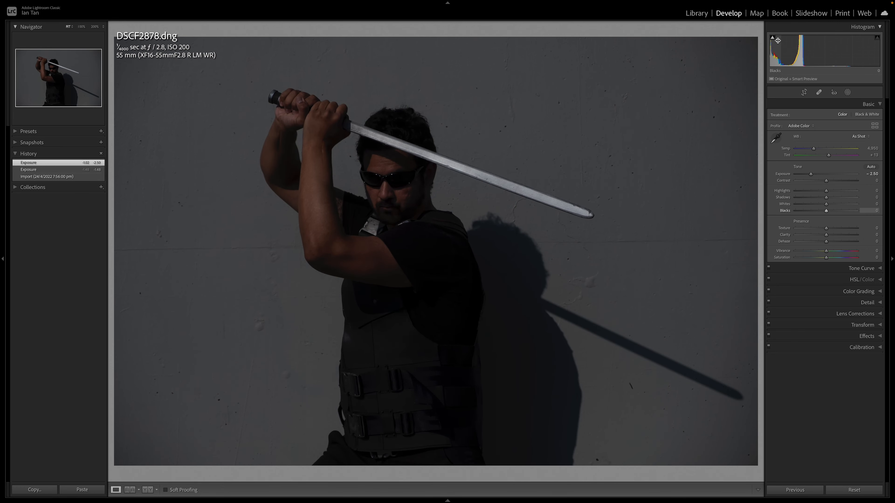
mouse_move(773, 39)
key("ctrl+z")
key("ctrl+z")
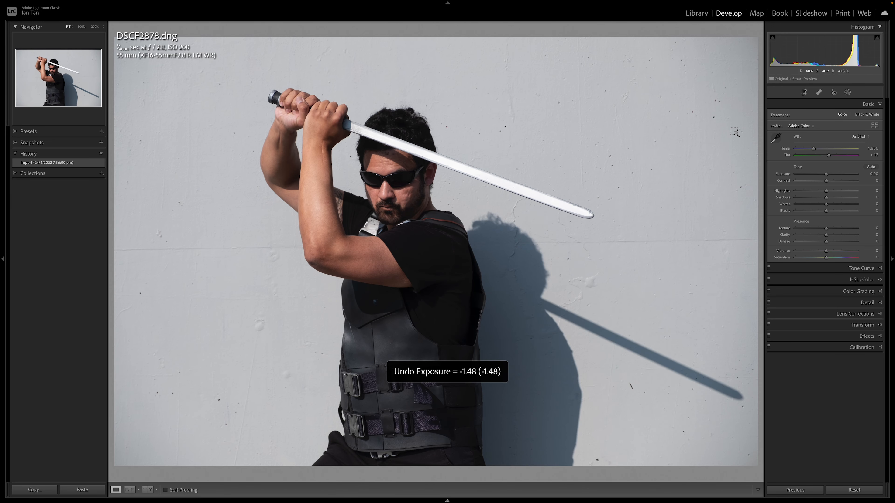
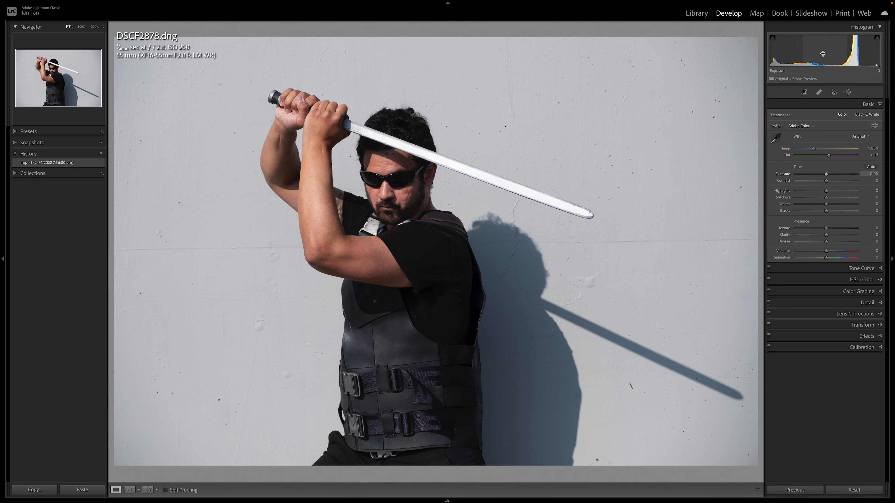
Try darkening the photo to exposures of -1.20 and -1.88, and bring the exposure back to 0.
left_click_drag(823, 52, 795, 52)
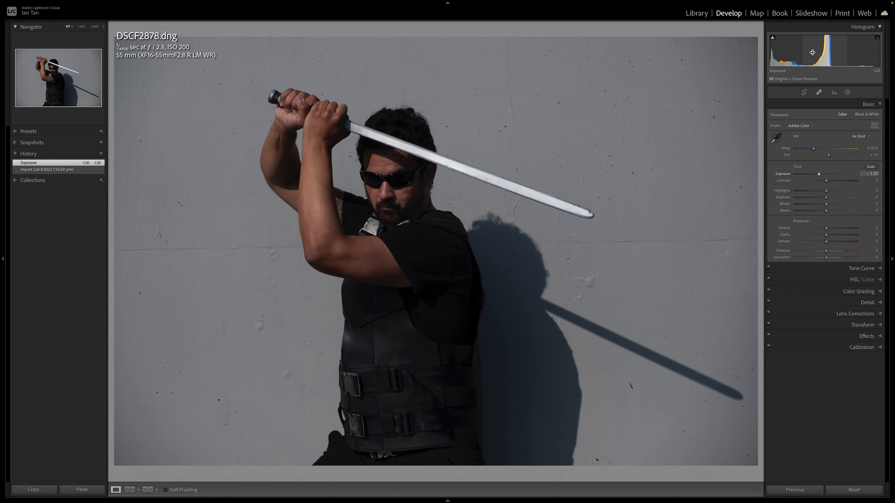
mouse_move(825, 51)
left_mouse_down()
mouse_move(855, 51)
mouse_move(812, 52)
left_mouse_up()
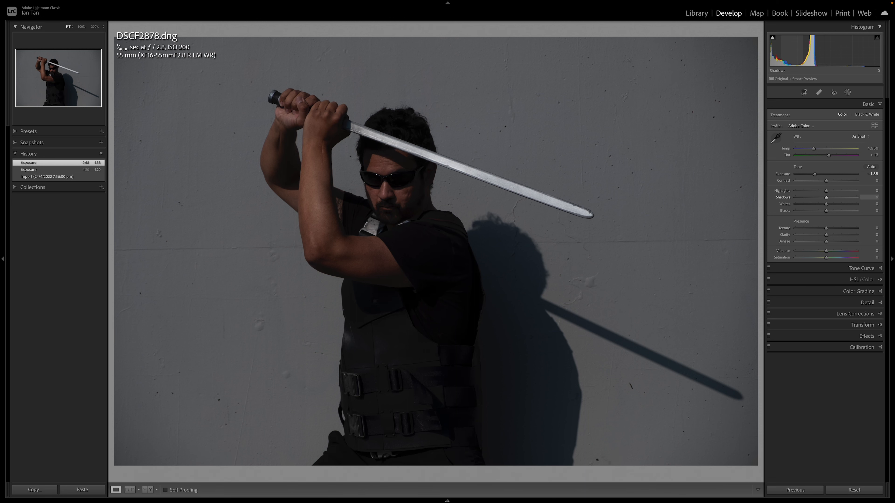
left_click_drag(777, 53, 837, 52)
key("ctrl+z")
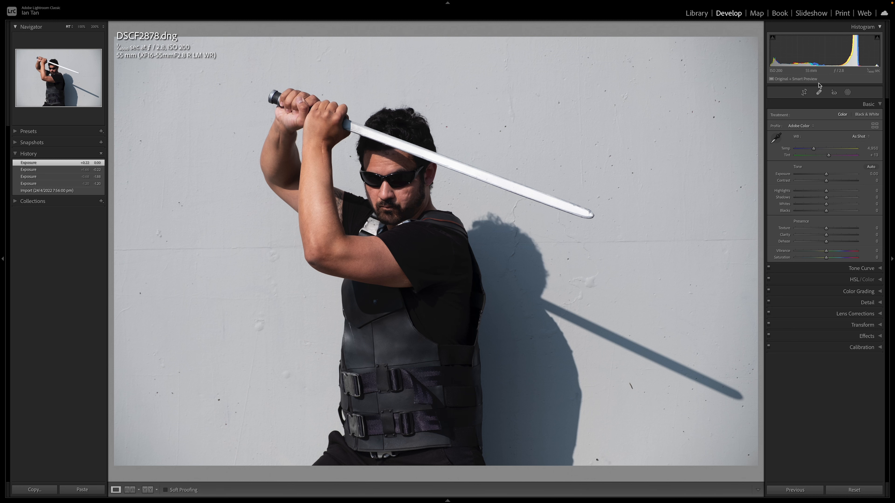
Try swinging the exposure from -2.08 up to +1.22 and undo the change.
left_click_drag(846, 52, 817, 52)
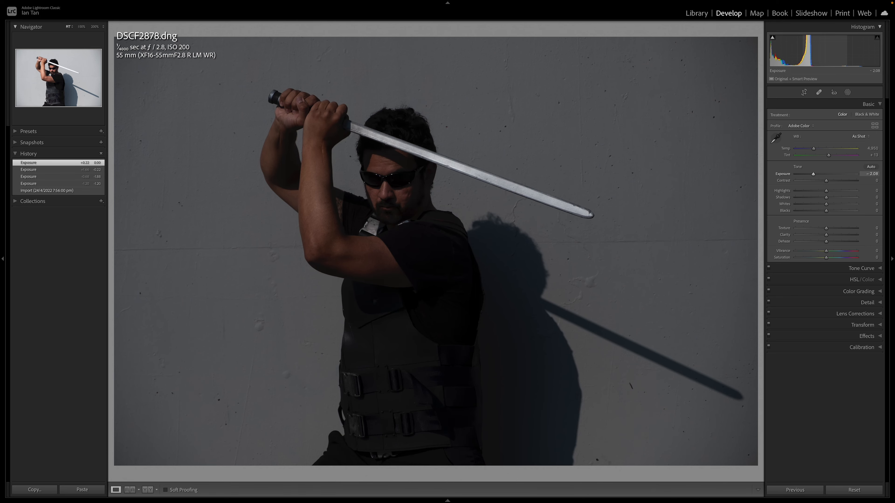
left_click_drag(813, 174, 834, 174)
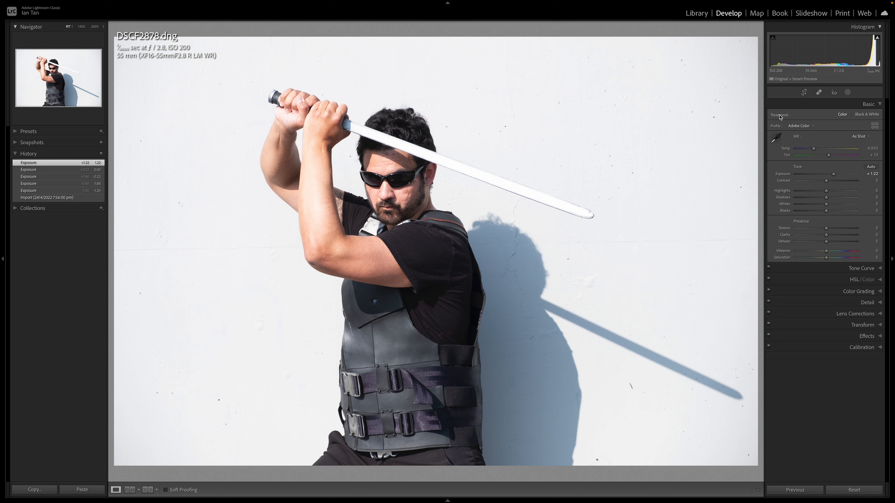
key("ctrl+z")
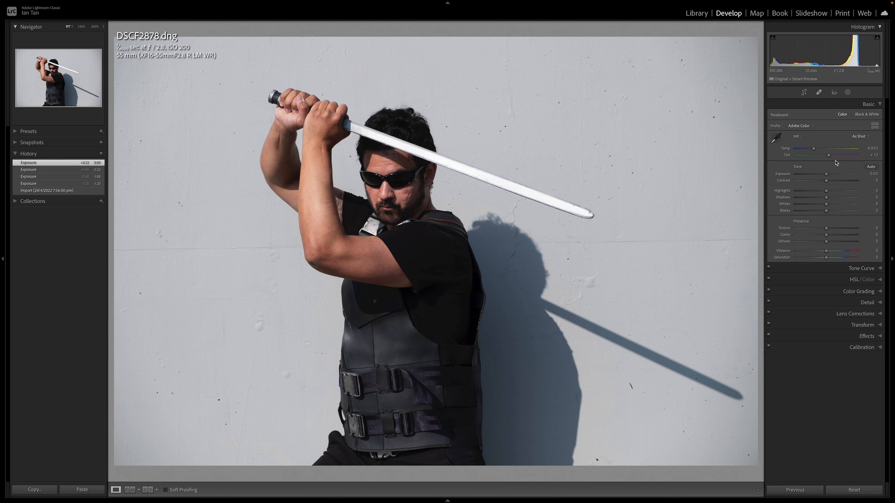
Set the photo's sharpening amount to 150 in the Detail settings.
left_click(879, 303)
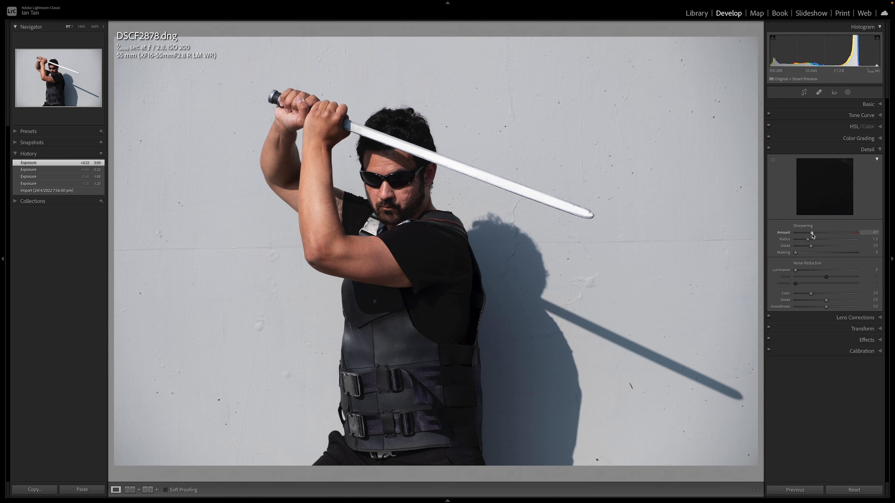
left_click_drag(812, 236, 872, 234)
left_click_drag(872, 234, 872, 233)
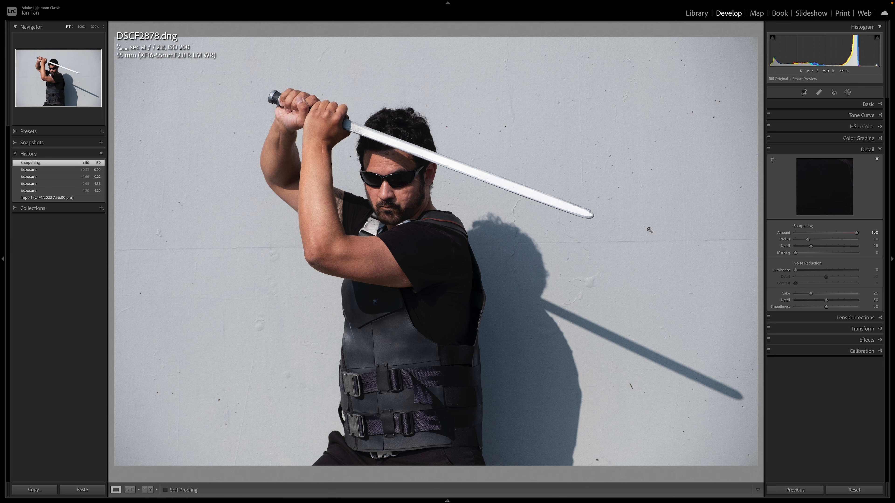
Undo the sharpening change, try an amount of 150 again while viewing the face at 200%, undo it and return to the full view.
key("ctrl+z")
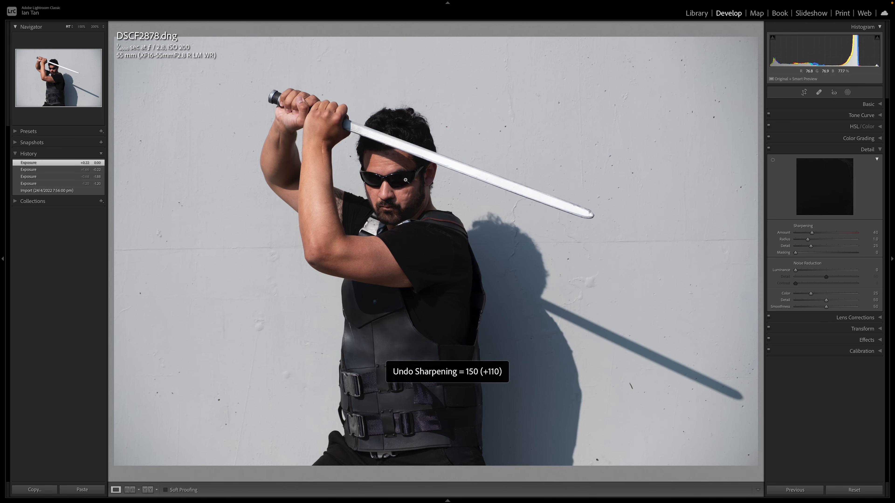
left_click(95, 27)
left_click_drag(498, 126, 488, 377)
left_click_drag(812, 233, 888, 233)
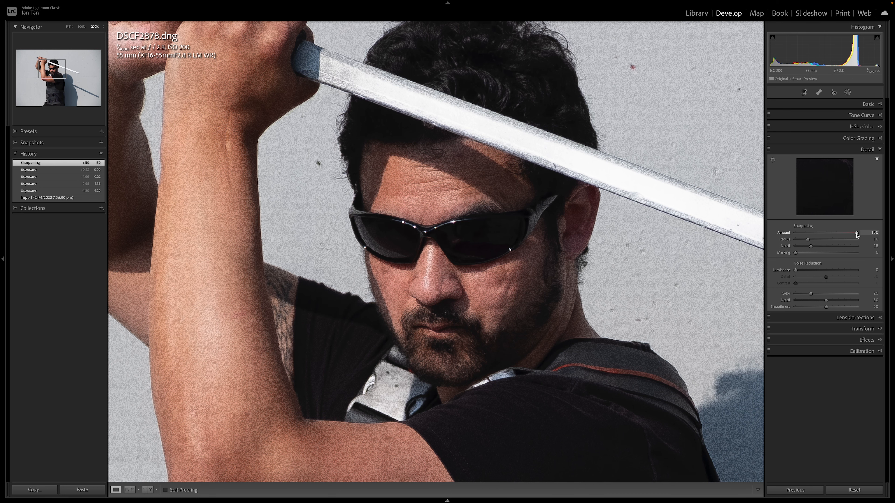
key("ctrl+z")
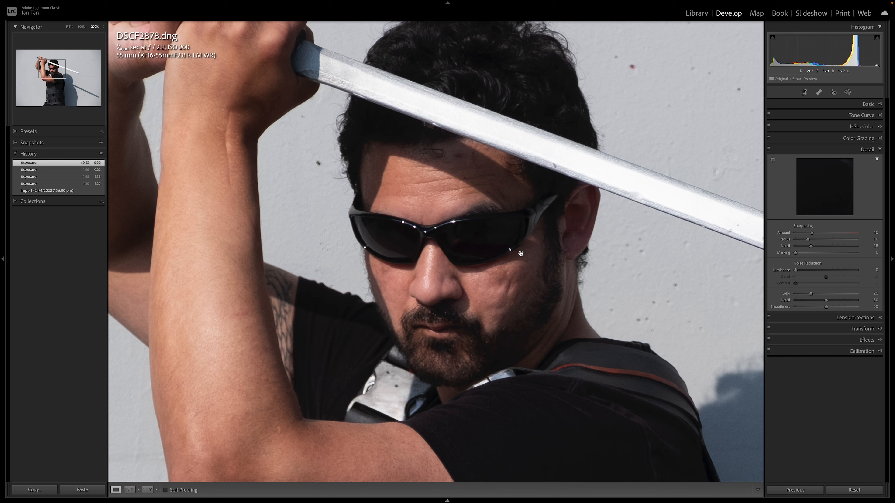
left_click(628, 259)
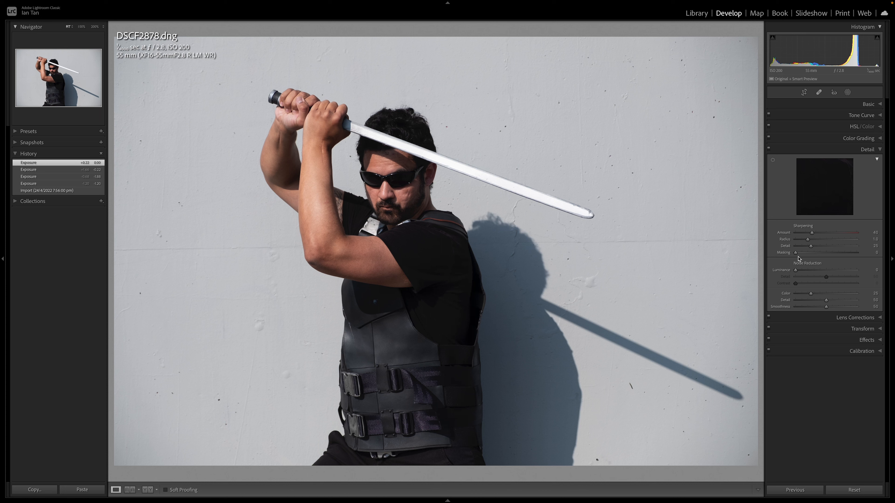
Set the sharpening masking to 73, using the black-and-white mask preview to limit sharpening to the main edges.
key("alt")
left_click_drag(796, 255, 813, 255)
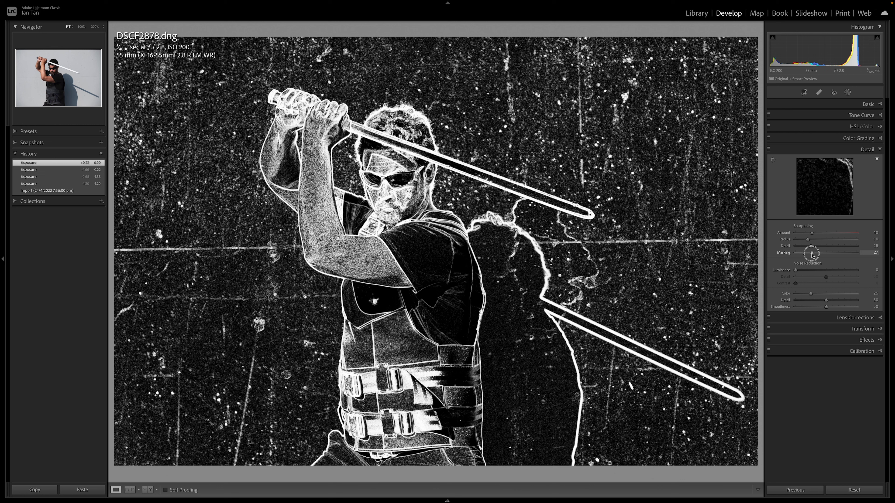
left_click_drag(812, 255, 848, 254)
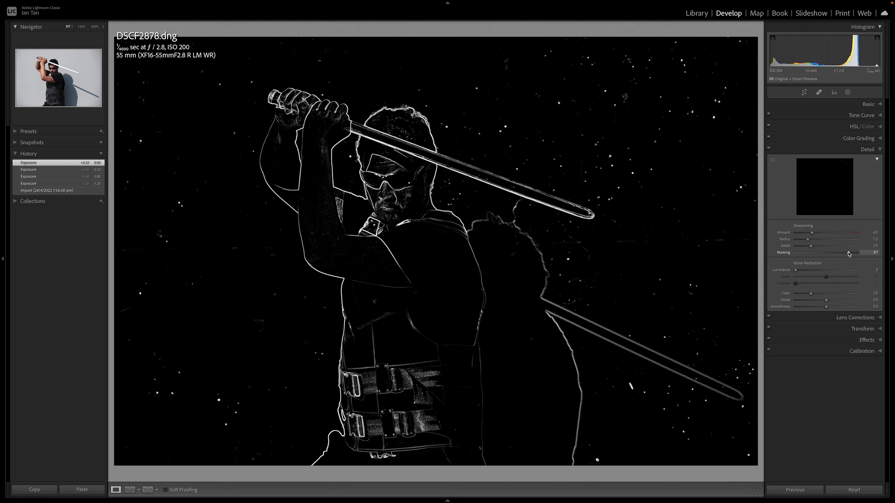
left_click_drag(848, 252, 848, 253)
left_click_drag(848, 254, 834, 251)
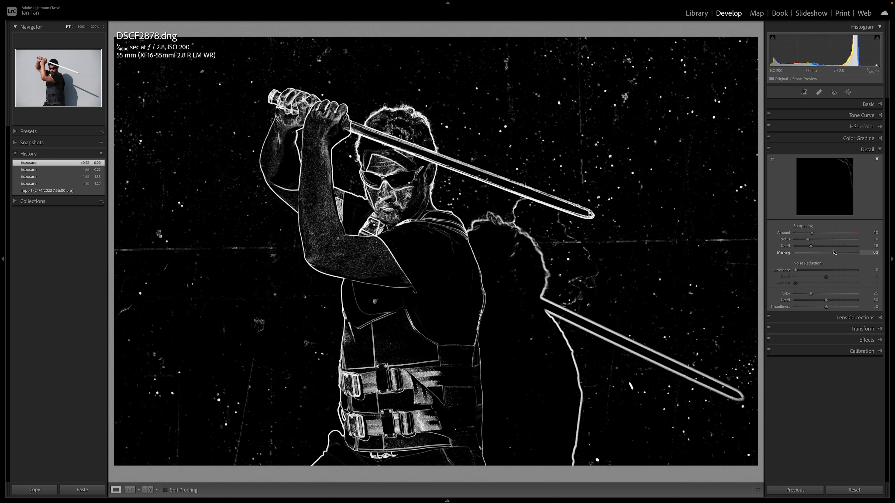
left_click_drag(833, 251, 834, 251)
left_click_drag(834, 252, 840, 249)
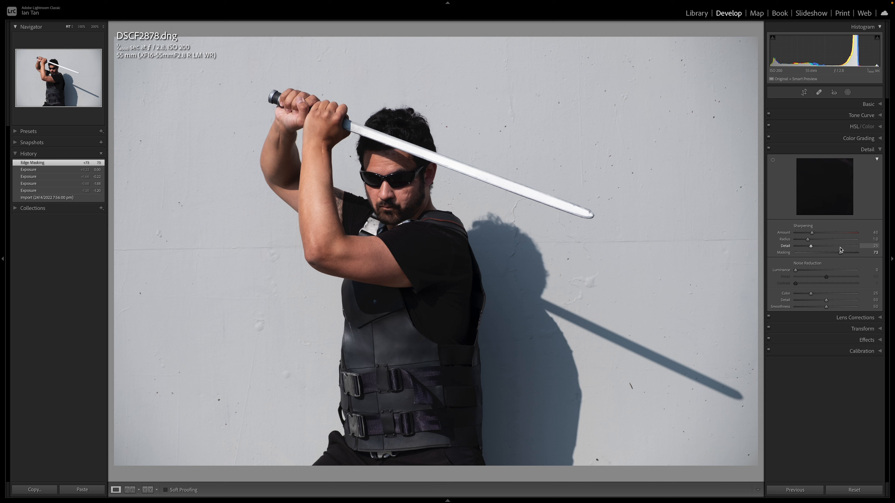
Darken the whole photo by setting the Basic exposure to -1.55.
left_click(880, 105)
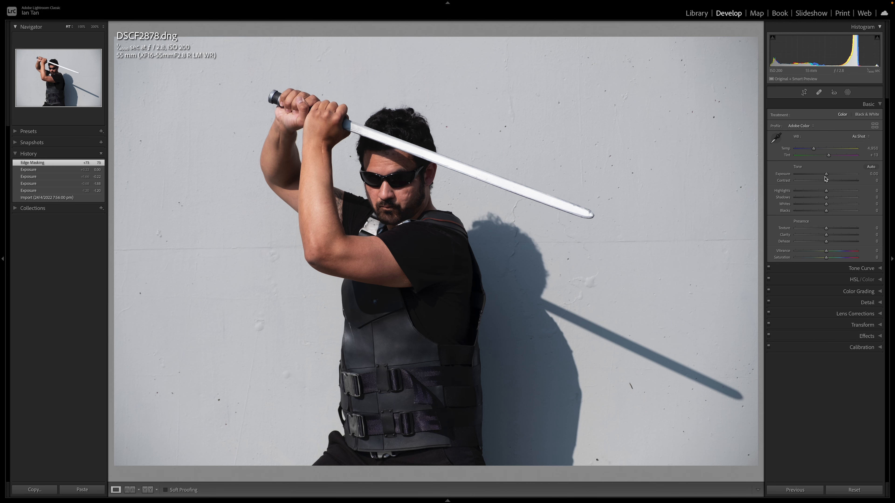
left_click_drag(826, 175, 819, 176)
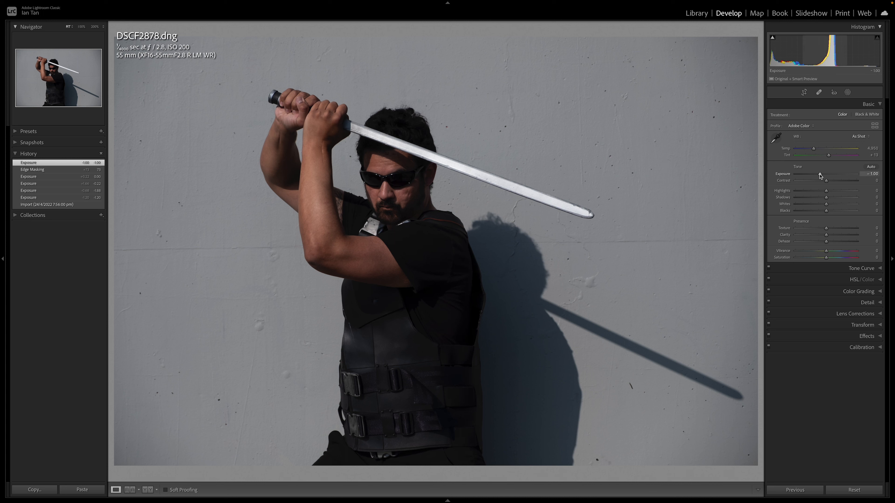
left_click_drag(819, 175, 817, 175)
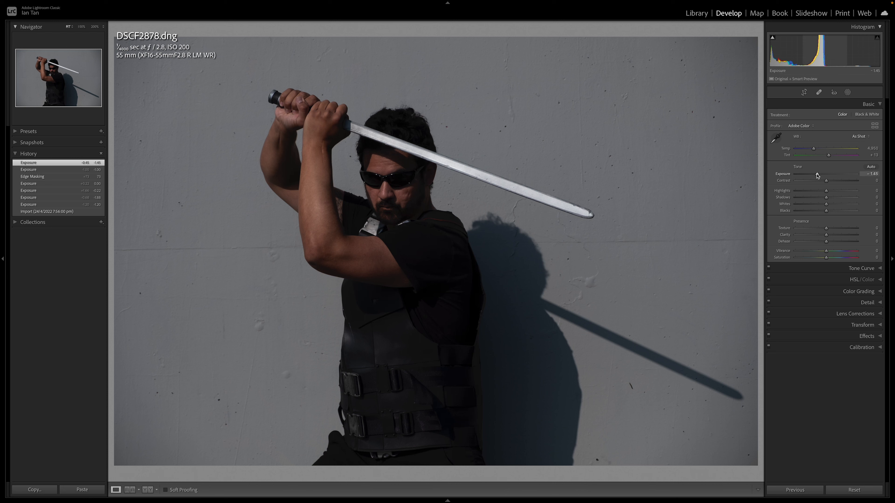
left_click_drag(816, 174, 816, 174)
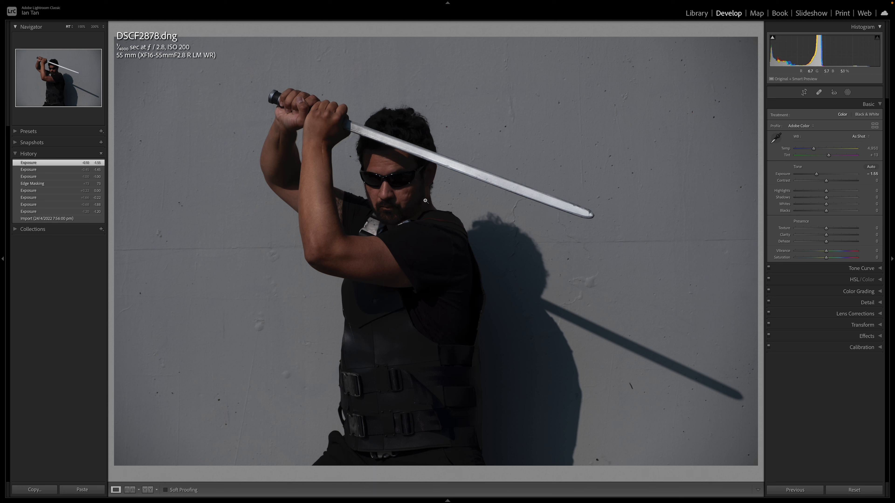
Add a tall radial gradient mask over the swordsman's head and torso and set the mask's exposure to 1.62.
left_click(847, 93)
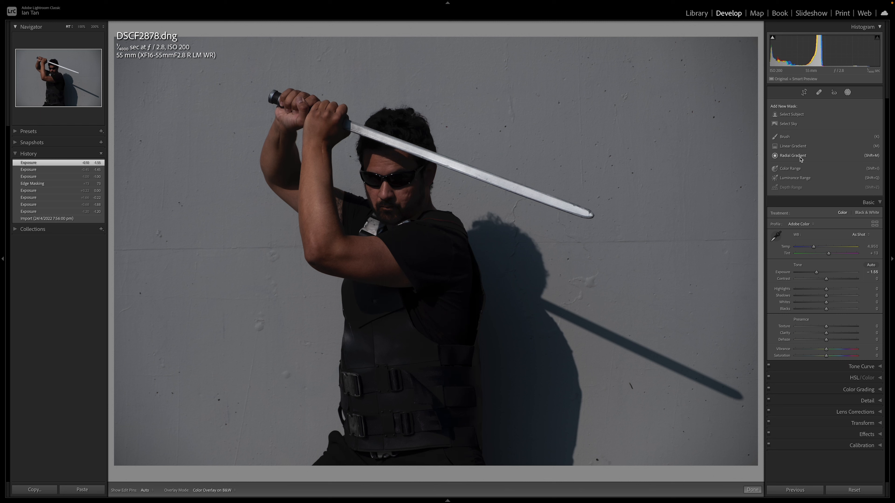
left_click(793, 159)
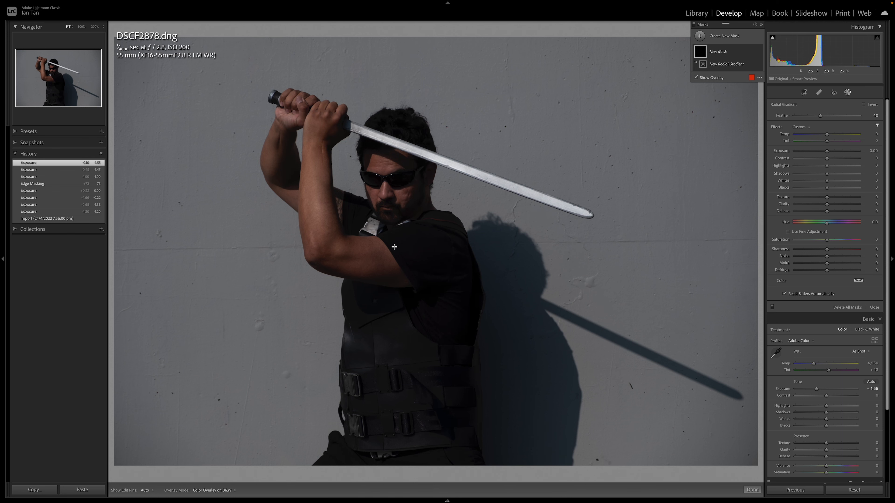
left_click_drag(394, 246, 527, 498)
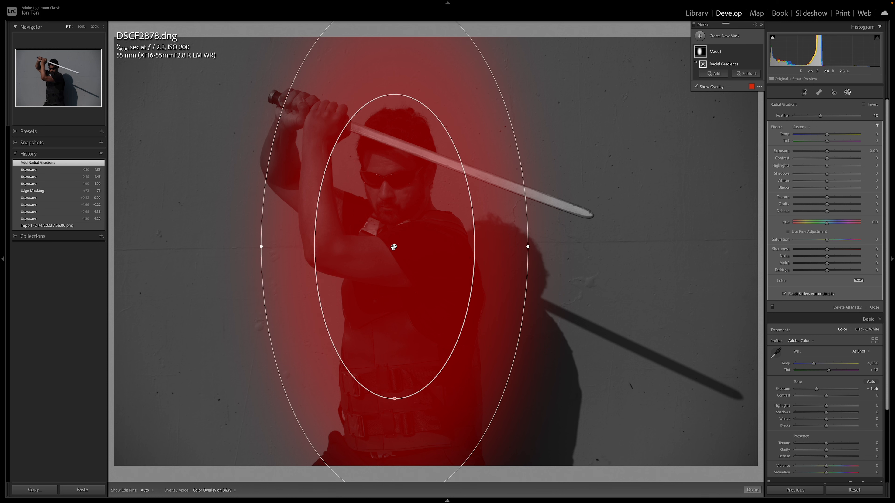
left_click_drag(394, 247, 394, 274)
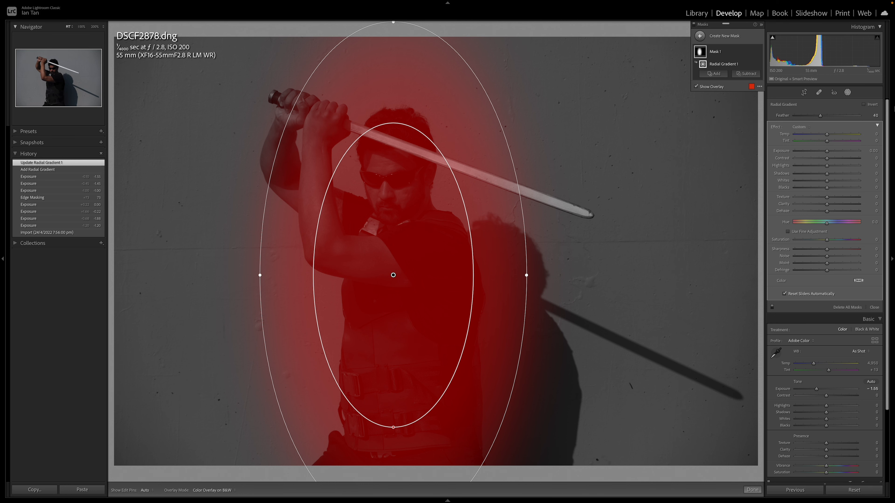
left_click_drag(830, 152, 836, 153)
left_click_drag(834, 152, 839, 152)
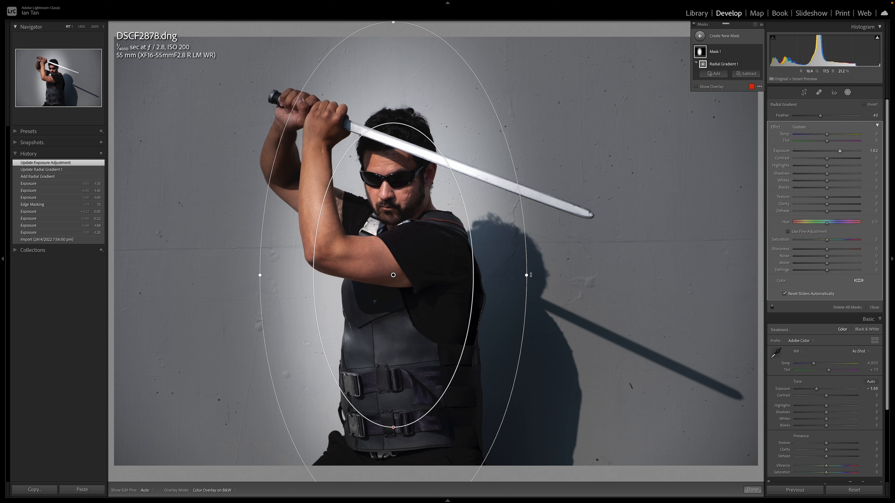
Widen the radial gradient into a near-circle, set its feather to 52 and recentre it on the man's chest.
left_click_drag(526, 274, 611, 277)
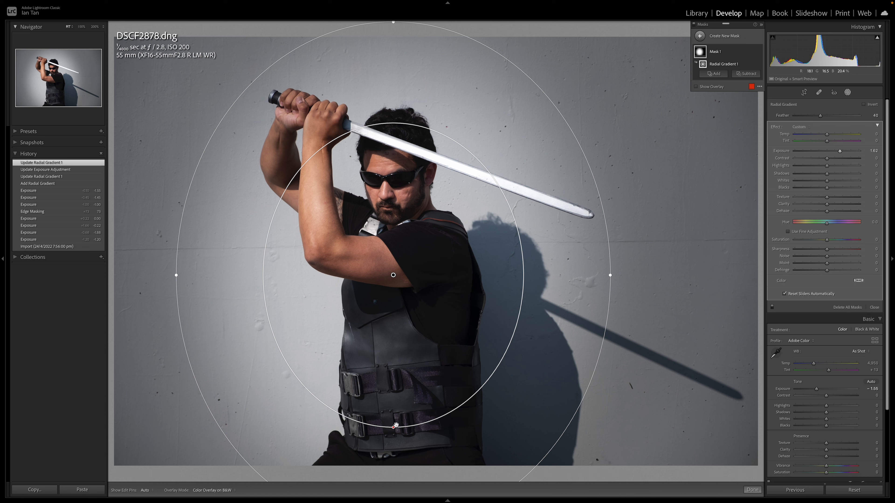
left_click_drag(393, 428, 394, 392)
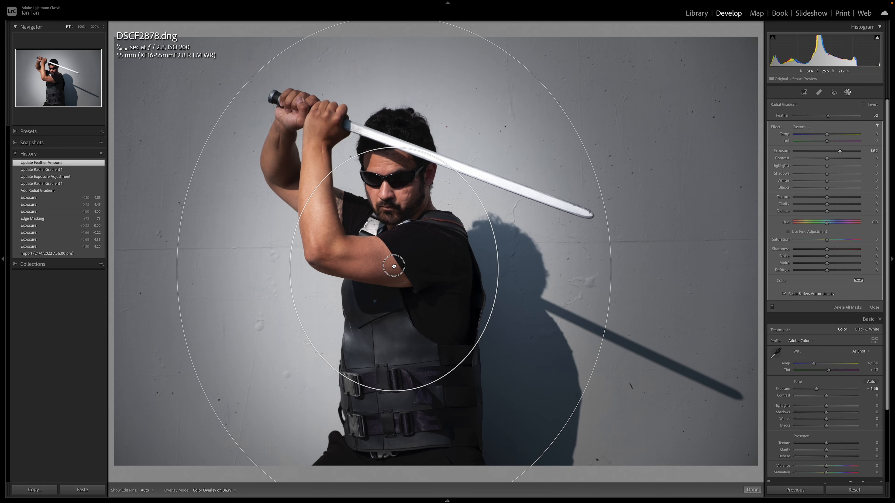
left_click_drag(394, 267, 400, 247)
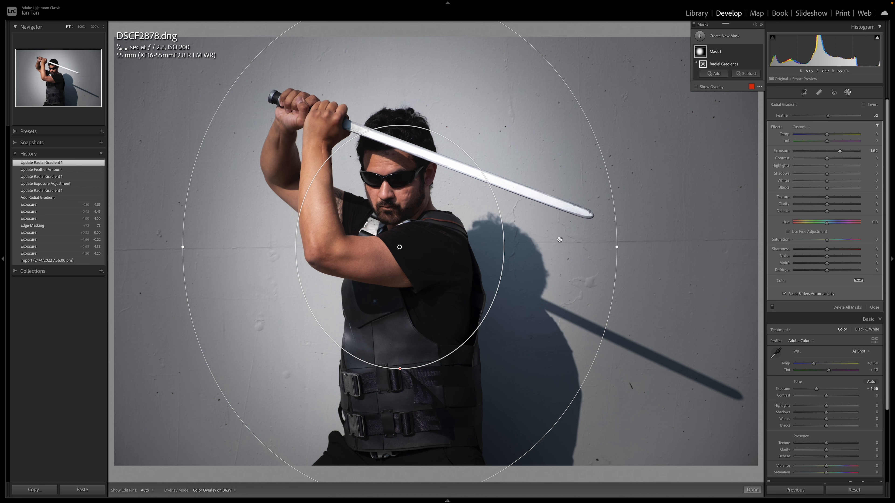
Narrow and shorten the radial gradient into an upright oval around the man and reposition it over his upper body.
left_click_drag(618, 246, 512, 247)
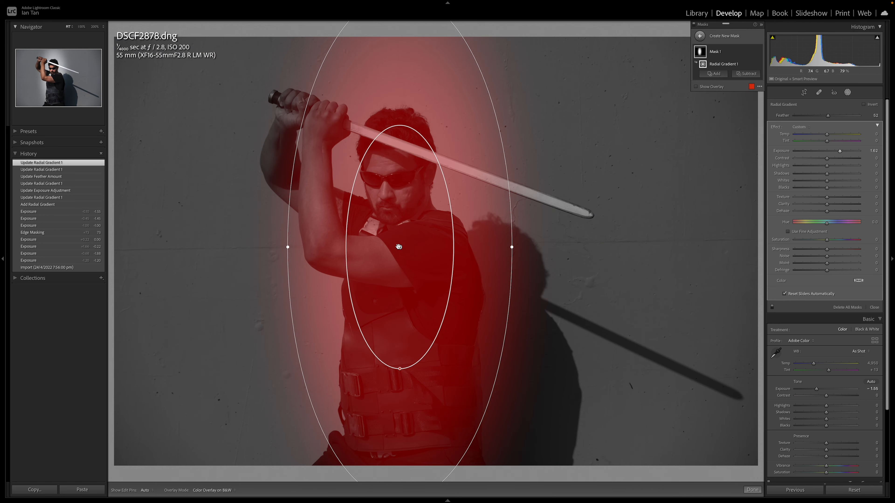
left_click_drag(399, 247, 396, 286)
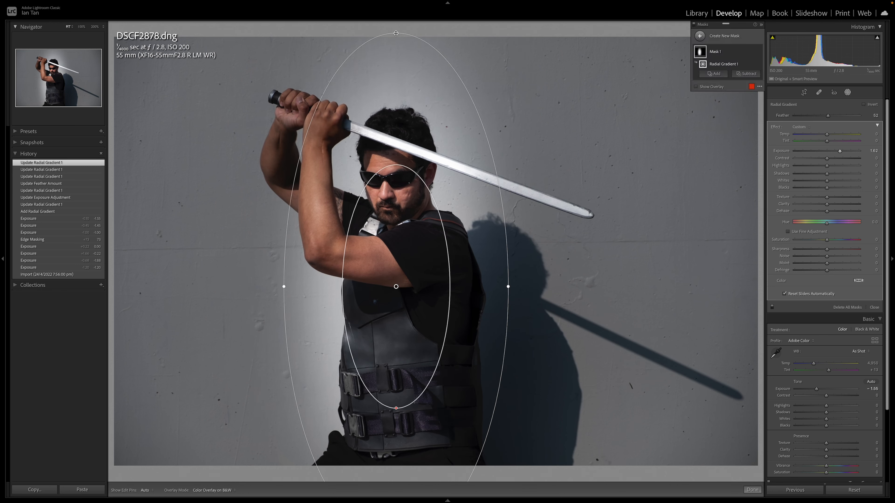
left_click_drag(396, 33, 394, 83)
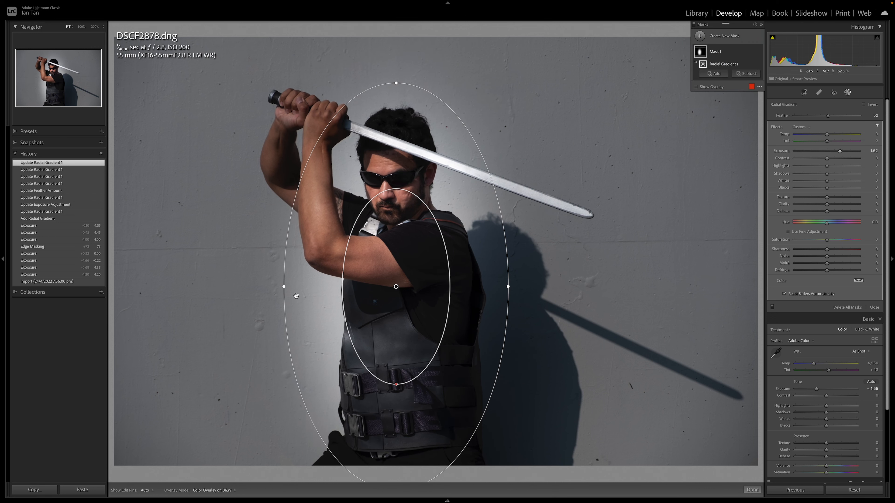
left_click_drag(284, 287, 297, 286)
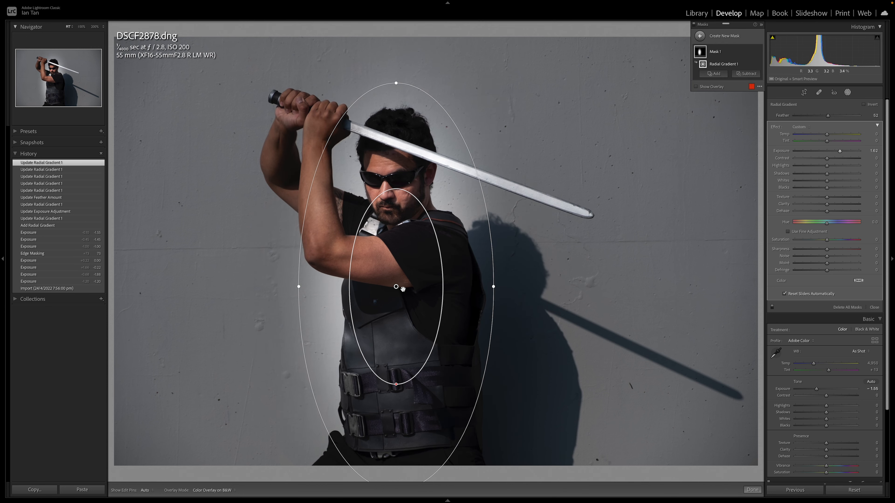
left_click_drag(396, 286, 393, 256)
Widen the radial gradient well beyond the man's arms, set the mask's exposure to 1.78 and highlights to -21, and finish masking.
left_click_drag(840, 152, 841, 151)
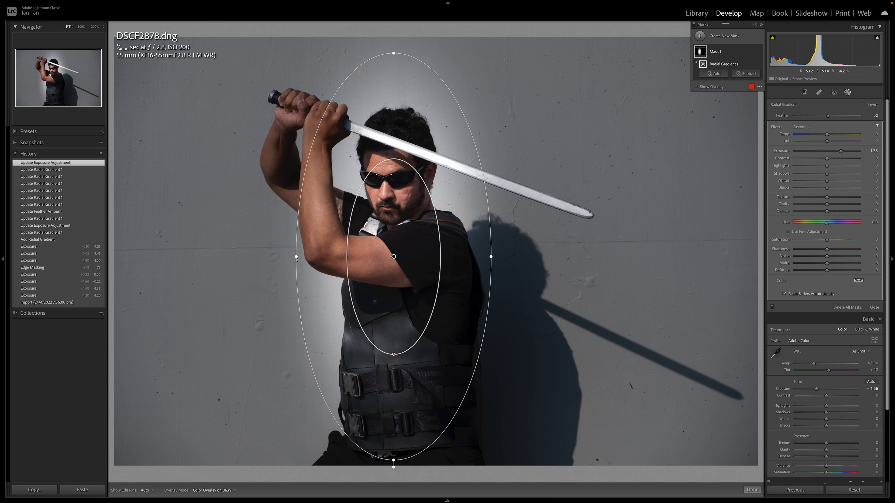
left_click_drag(296, 256, 208, 255)
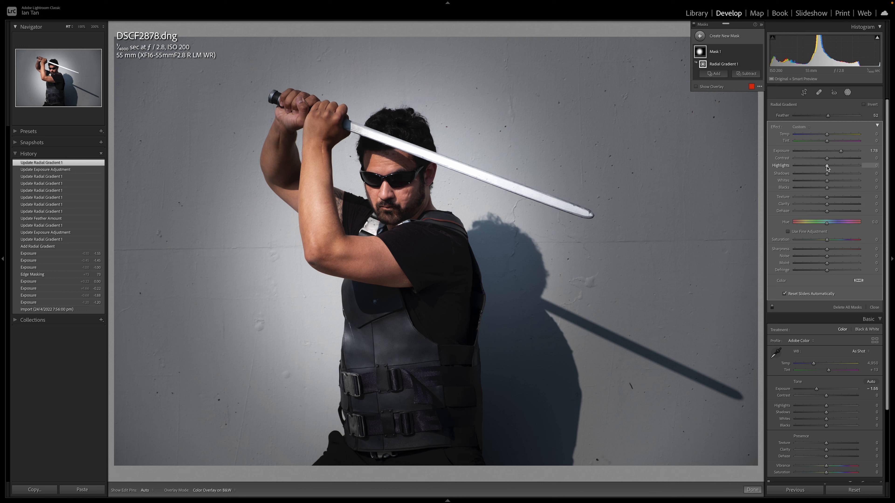
mouse_move(827, 168)
left_mouse_down()
mouse_move(812, 167)
mouse_move(820, 167)
left_mouse_up()
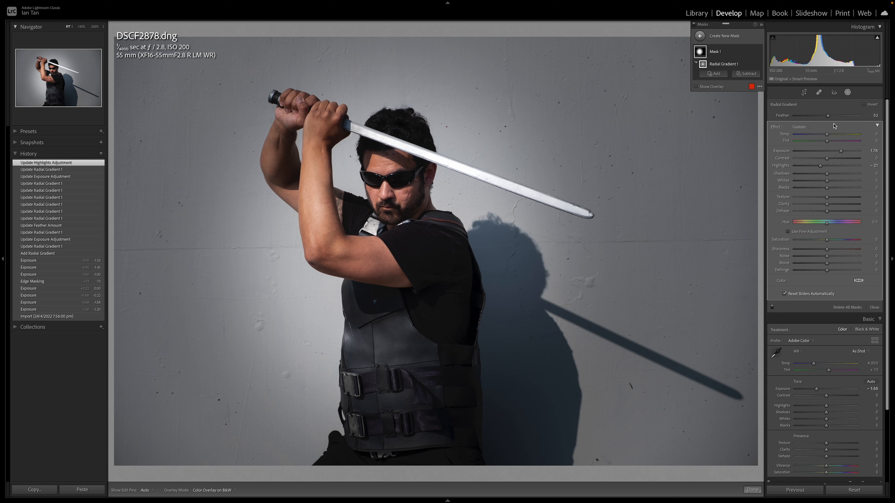
left_click(752, 490)
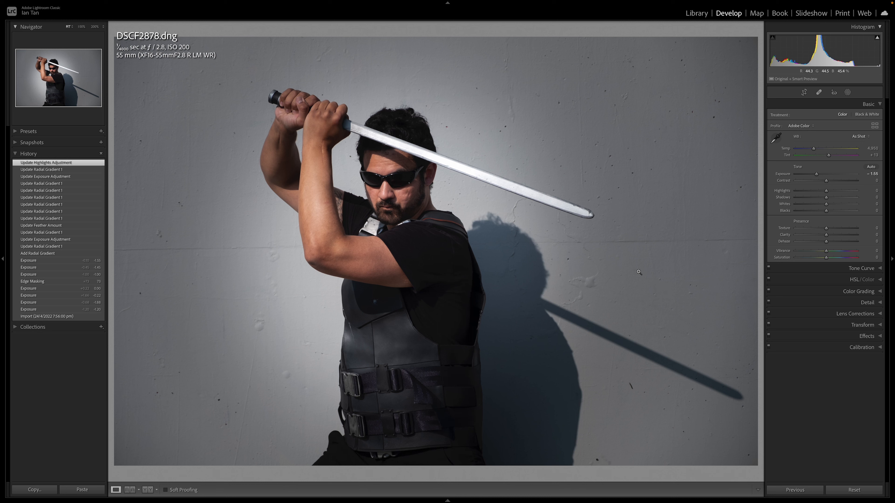
Compare the edited photo with its unedited version twice using the before/after view.
key("backslash")
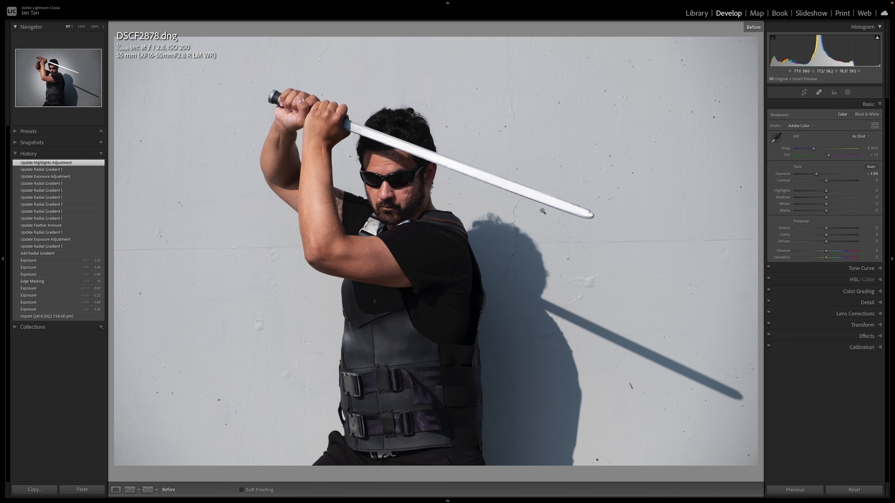
key("backslash")
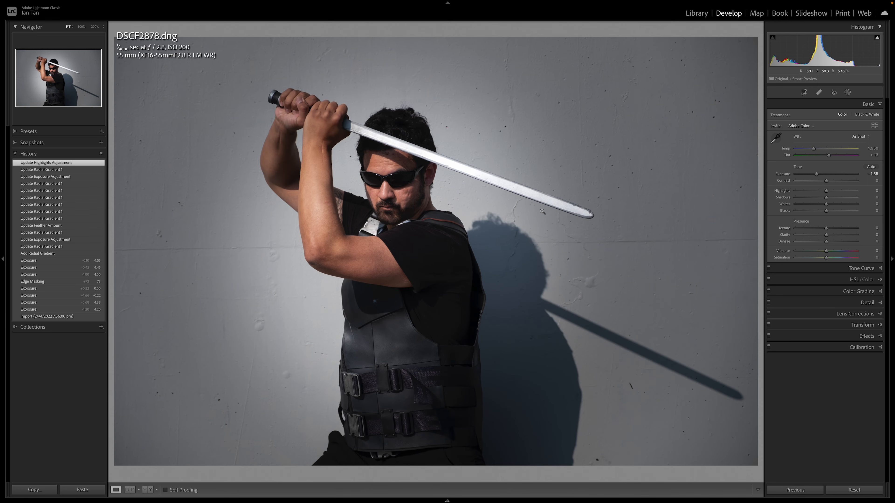
key("backslash")
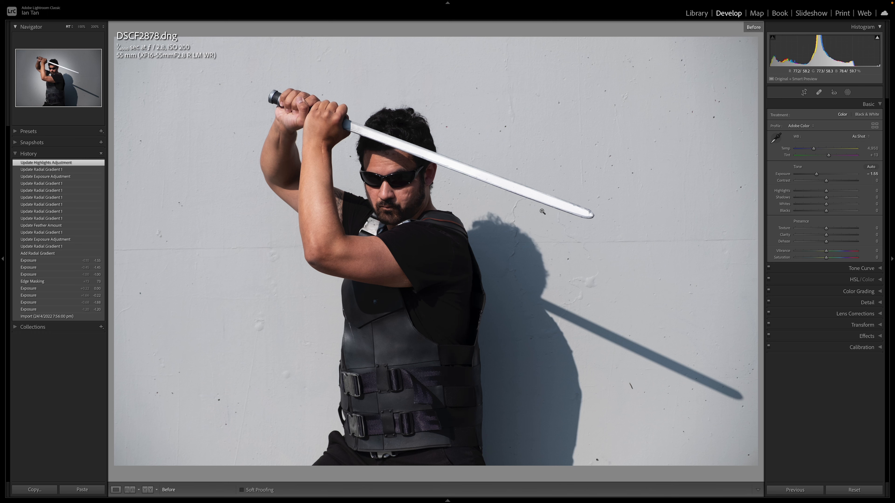
key("backslash")
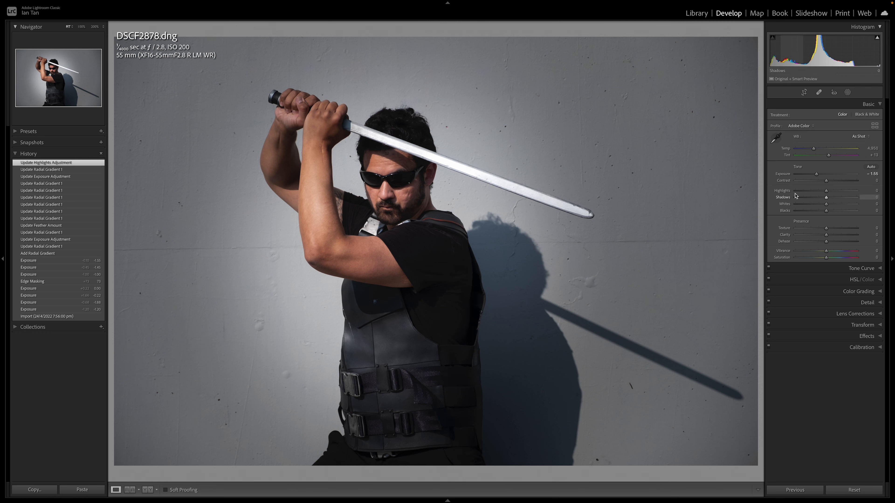
Increase the photo's overall contrast to +33.
left_click(826, 182)
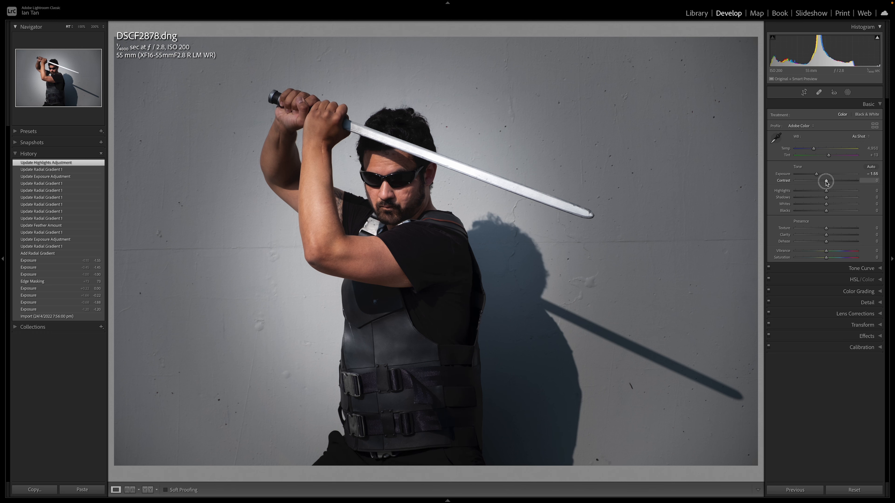
mouse_move(826, 182)
left_mouse_down()
mouse_move(845, 183)
mouse_move(835, 183)
left_mouse_up()
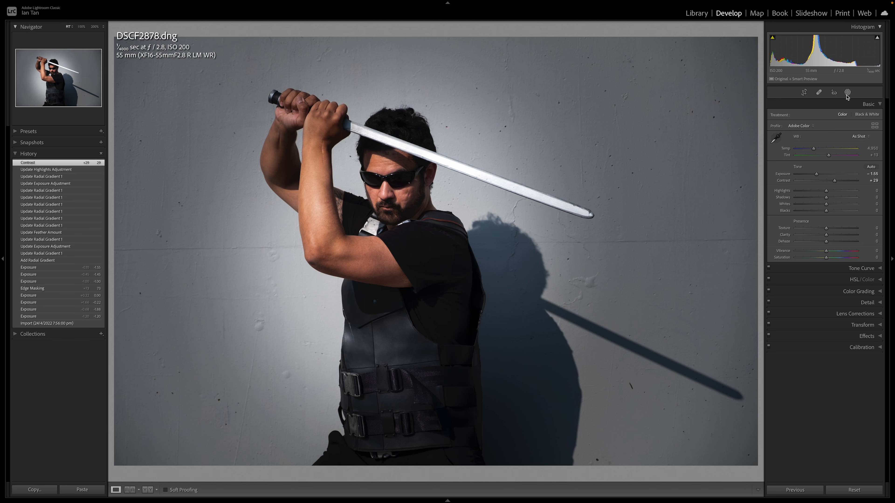
mouse_move(835, 182)
left_mouse_down()
mouse_move(847, 180)
mouse_move(817, 180)
mouse_move(837, 184)
left_mouse_up()
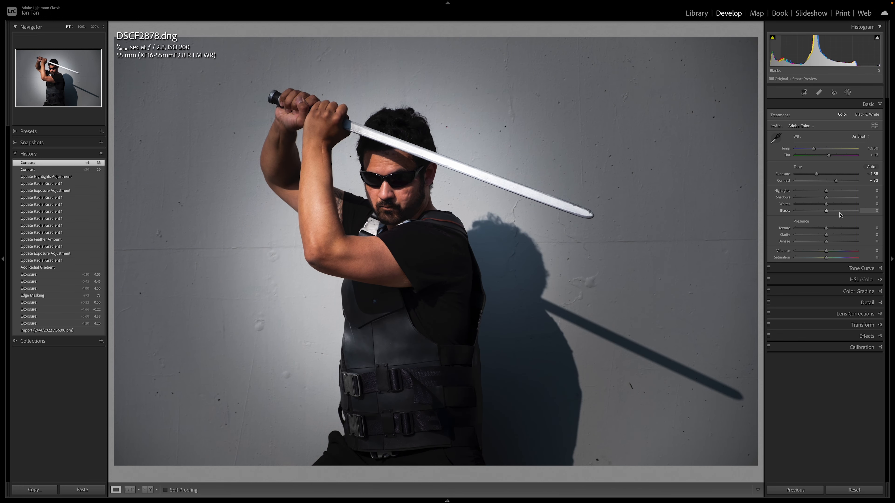
Undo the contrast increases and tint the shadows blue in color grading, with hue 228 and saturation 86.
key("ctrl+z")
key("ctrl+z")
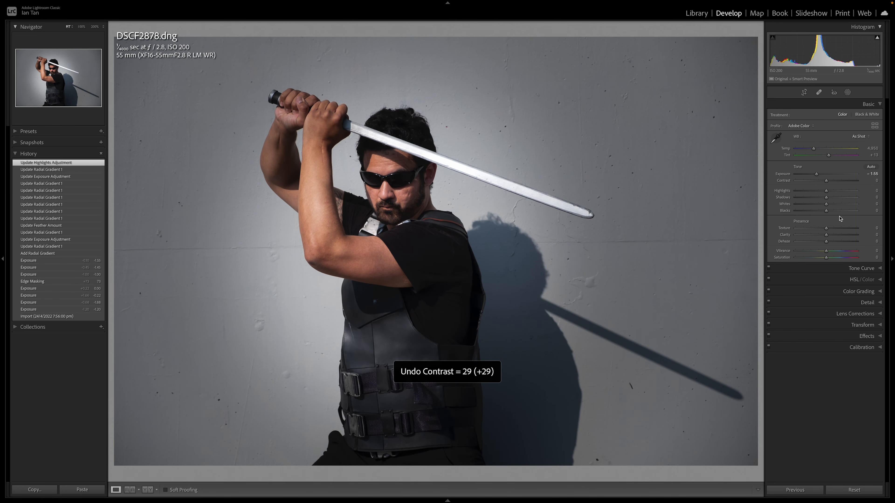
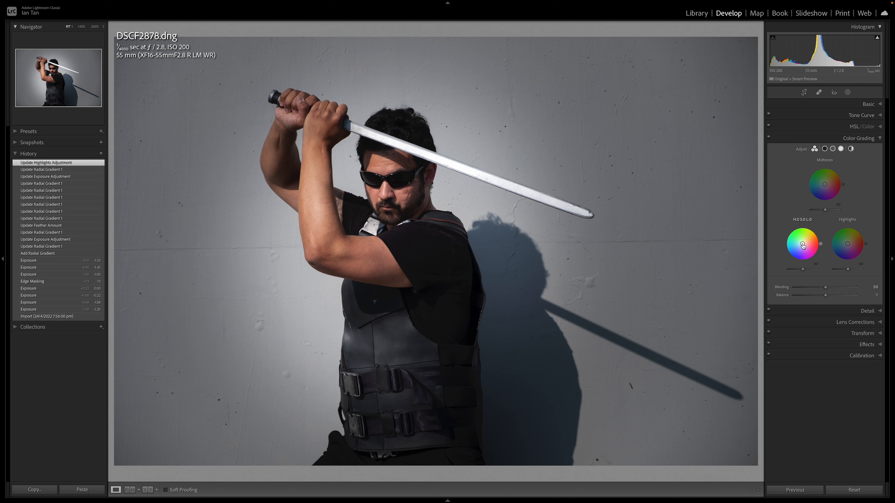
left_click_drag(803, 245, 795, 252)
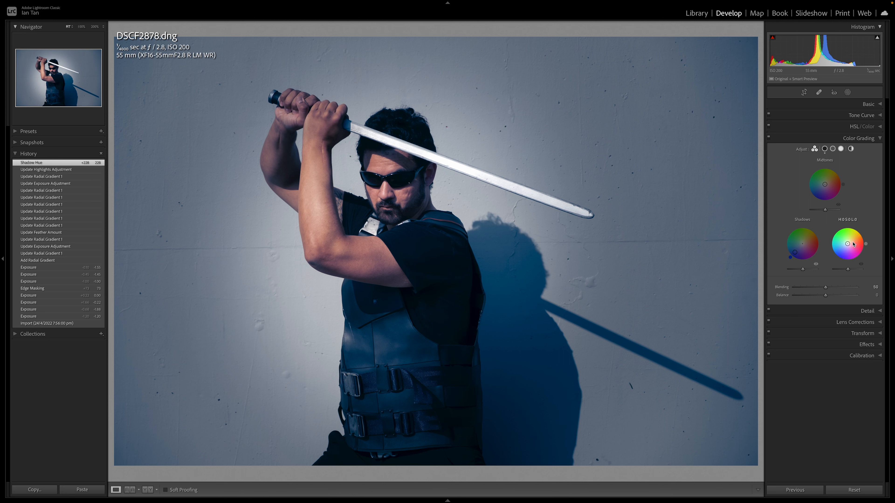
Try orange, green and yellow tints for the highlights in color grading, finishing on a faint yellow with hue about 65.
left_click_drag(849, 246, 856, 234)
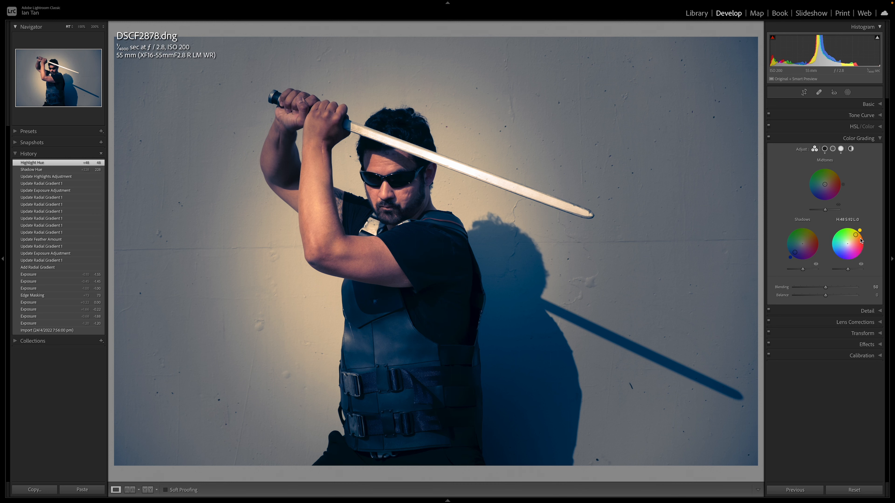
mouse_move(856, 235)
left_mouse_down()
mouse_move(863, 235)
mouse_move(845, 226)
left_mouse_up()
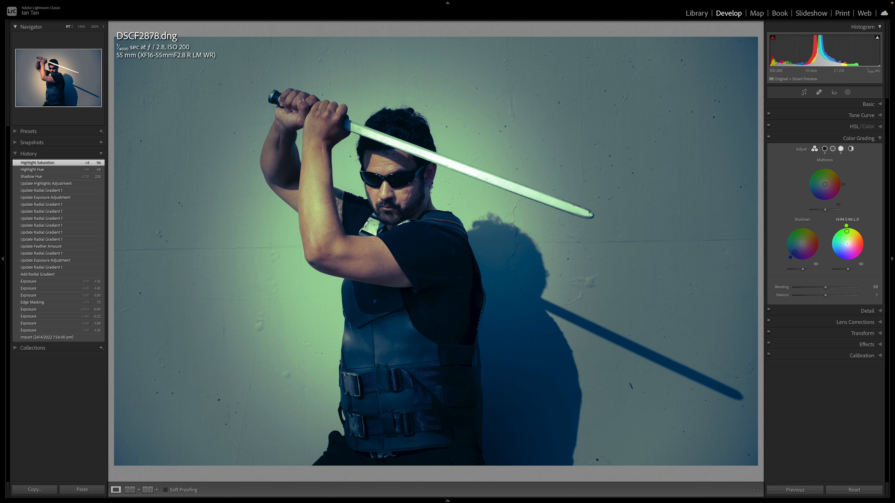
left_click_drag(845, 226, 854, 228)
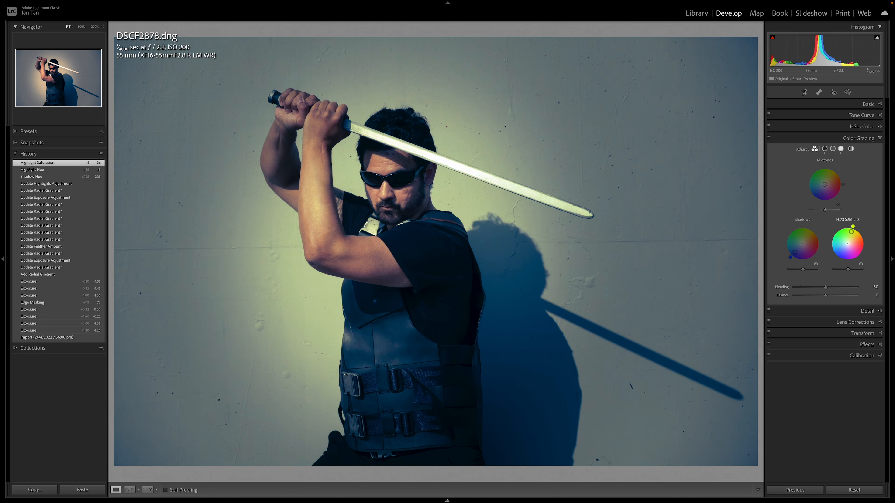
left_click_drag(852, 227, 854, 228)
left_click_drag(856, 227, 855, 227)
left_click_drag(856, 228, 853, 233)
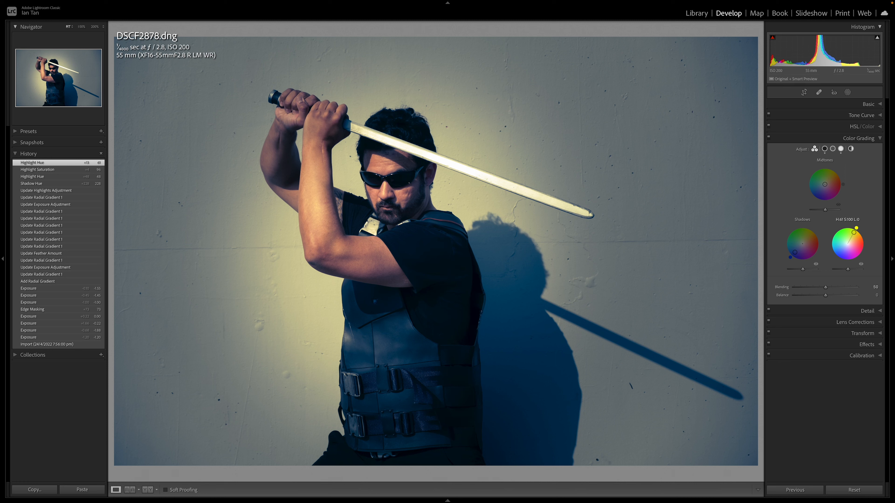
left_click_drag(854, 233, 848, 242)
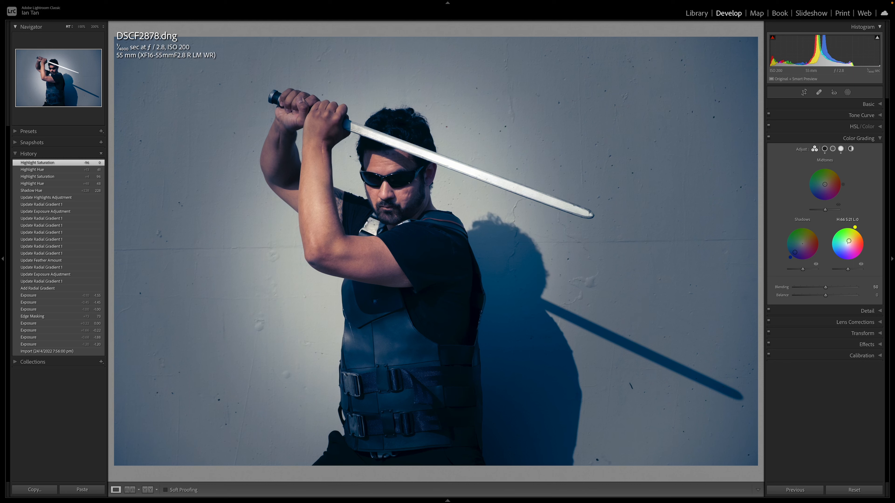
left_click_drag(849, 241, 849, 240)
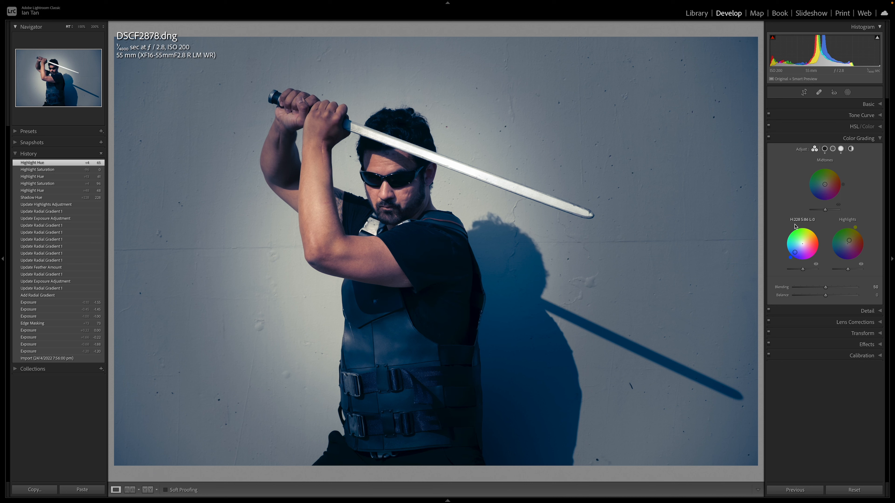
Try red and orange shadow tints, settle on teal with hue 200 and saturation 40, and compare the photo with its unedited version.
left_click_drag(790, 257, 821, 244)
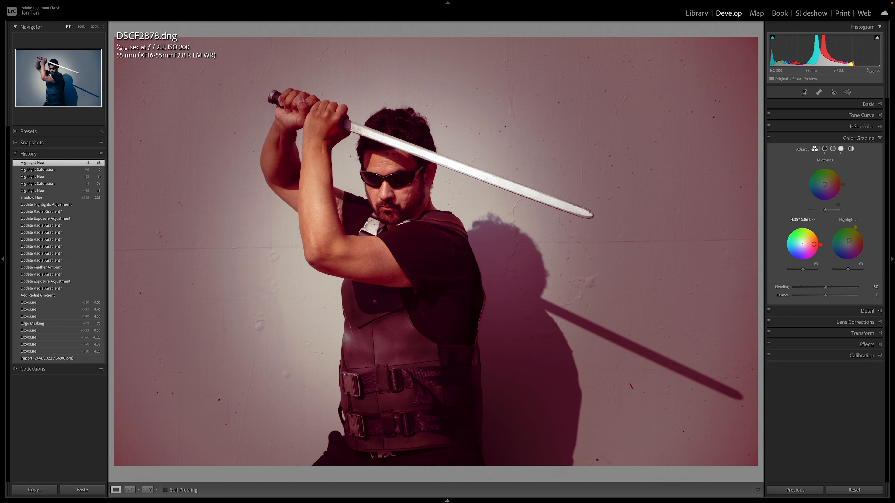
mouse_move(820, 245)
left_mouse_down()
mouse_move(808, 261)
mouse_move(819, 247)
mouse_move(815, 231)
left_mouse_up()
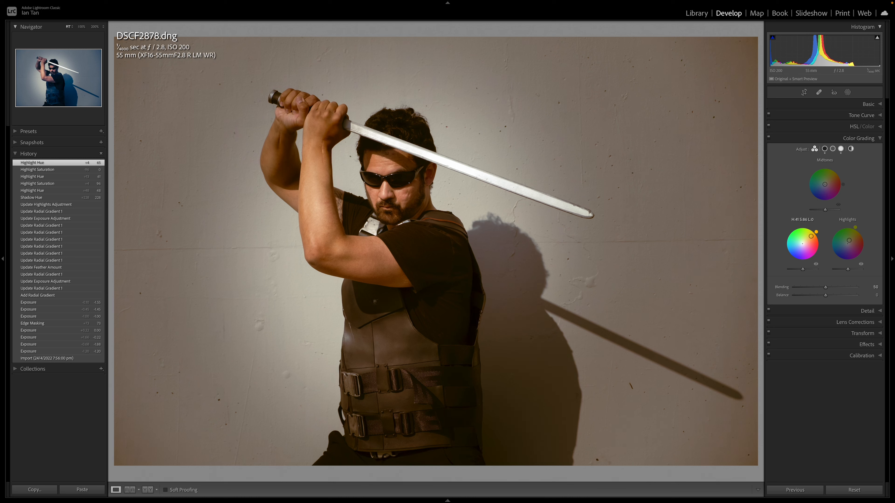
left_click_drag(815, 232, 818, 234)
left_click_drag(819, 235, 811, 228)
left_click_drag(811, 228, 796, 246)
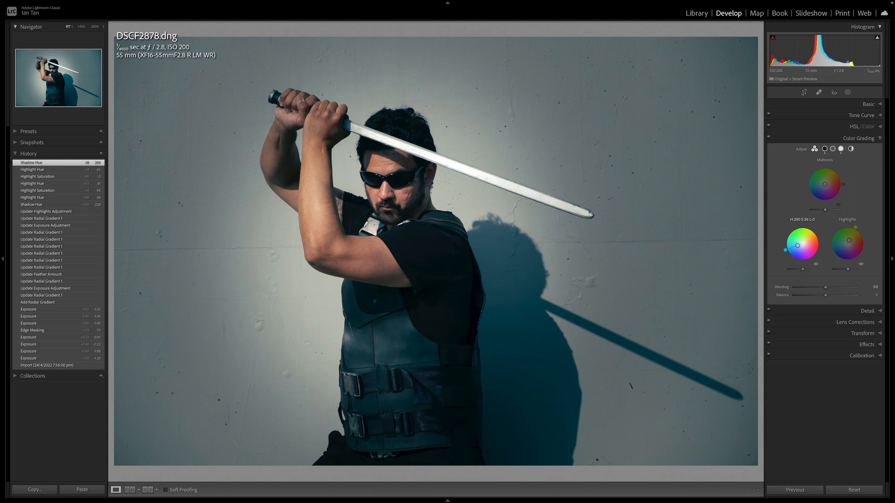
left_click_drag(795, 246, 796, 245)
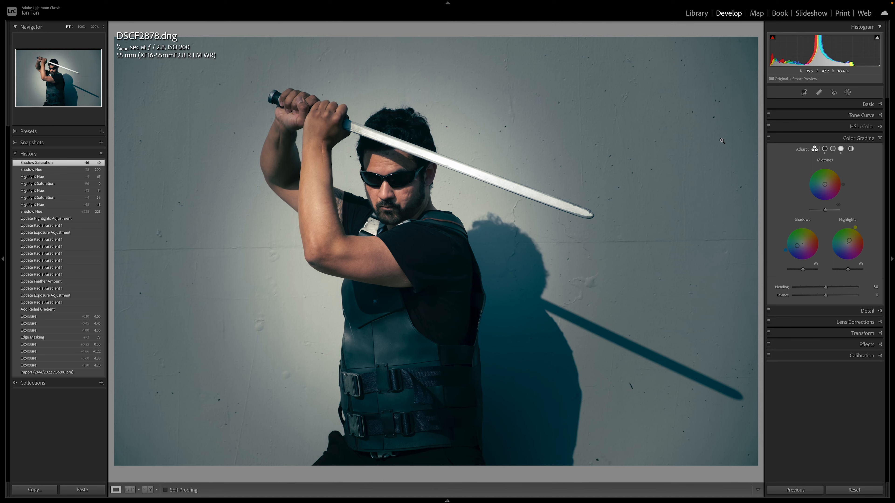
key("backslash")
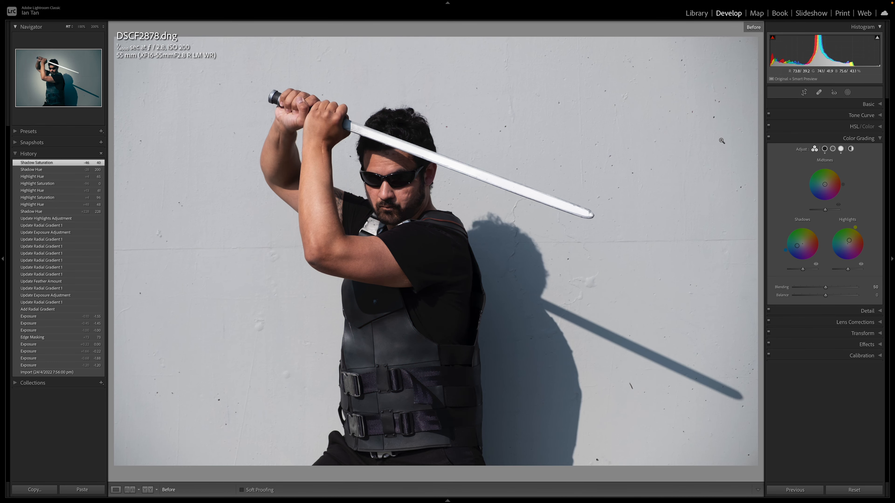
key("backslash")
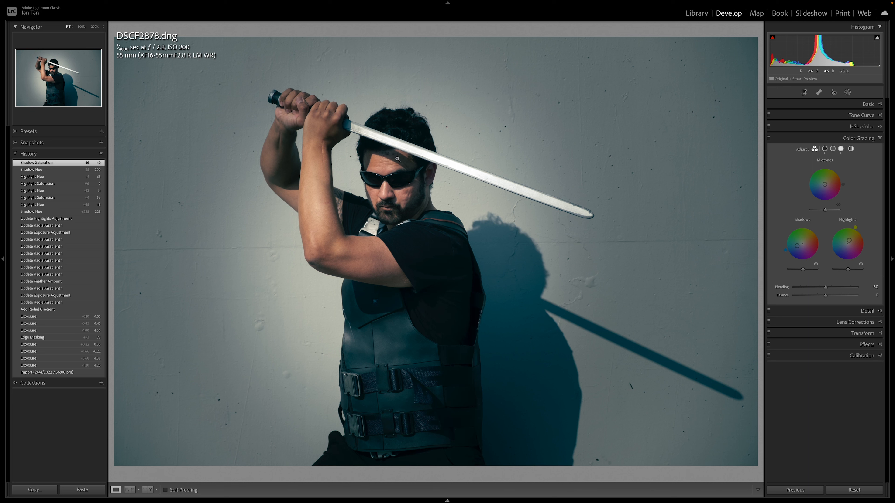
Create a new brush mask with clarity 23 and sharpness 11.
left_click(881, 105)
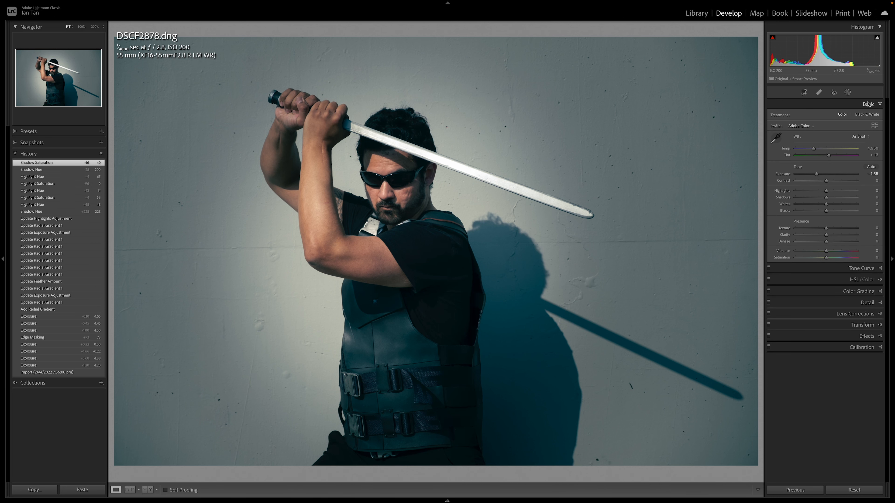
left_click(848, 93)
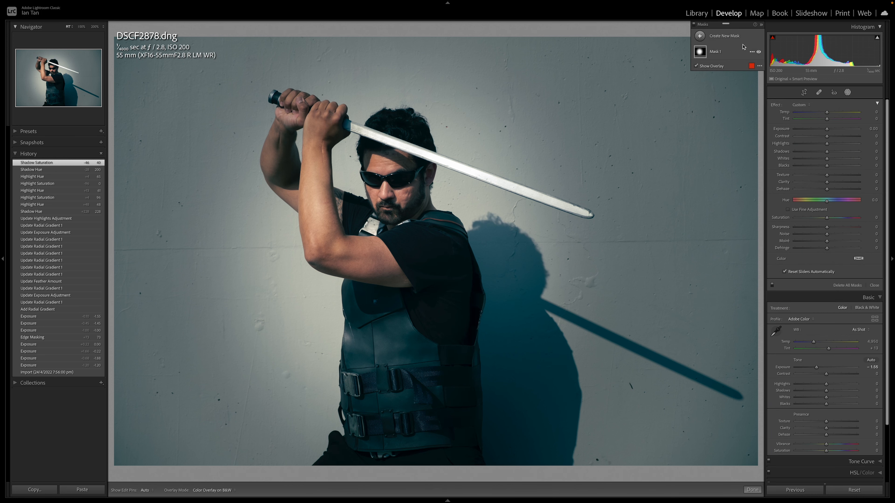
left_click(727, 37)
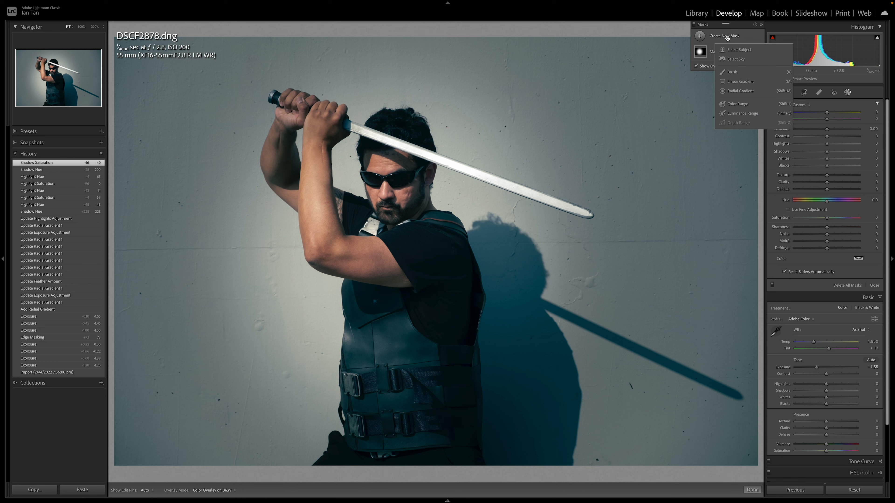
mouse_move(700, 54)
left_click(732, 72)
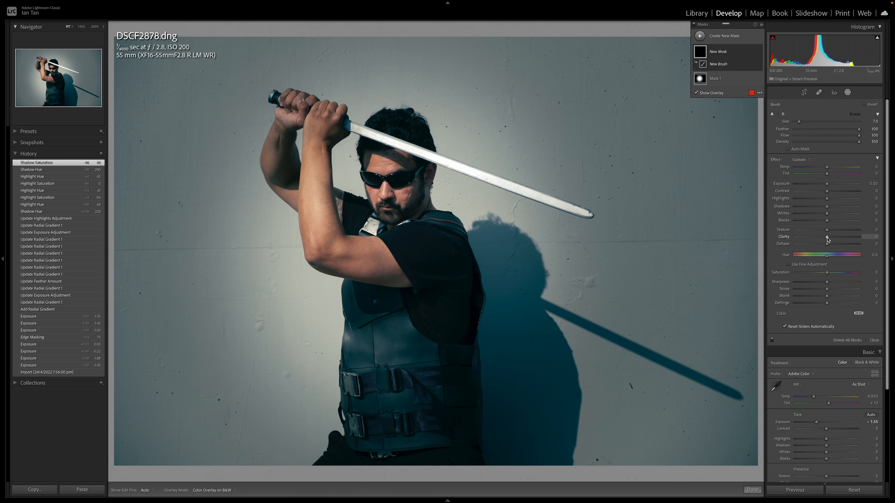
left_click_drag(828, 237, 835, 239)
left_click_drag(827, 283, 830, 282)
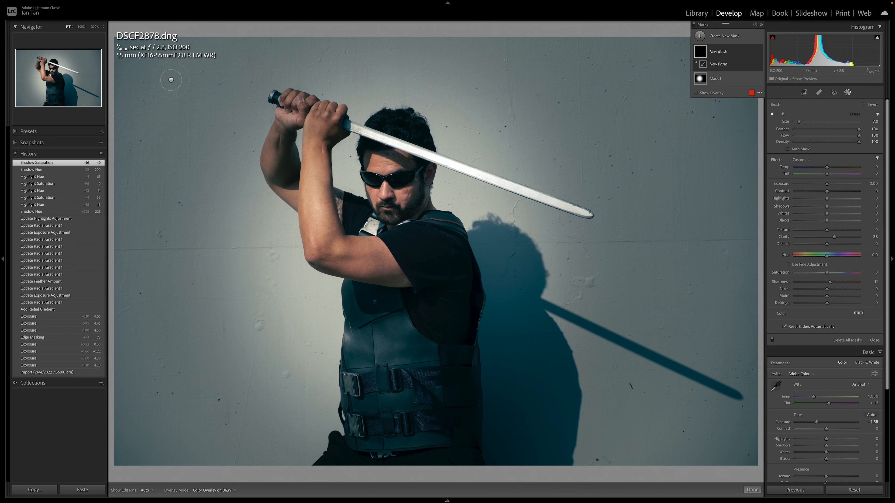
Paint the brush mask over the man's sunglasses at 200% magnification, reducing the brush size to 4.
left_click(84, 30)
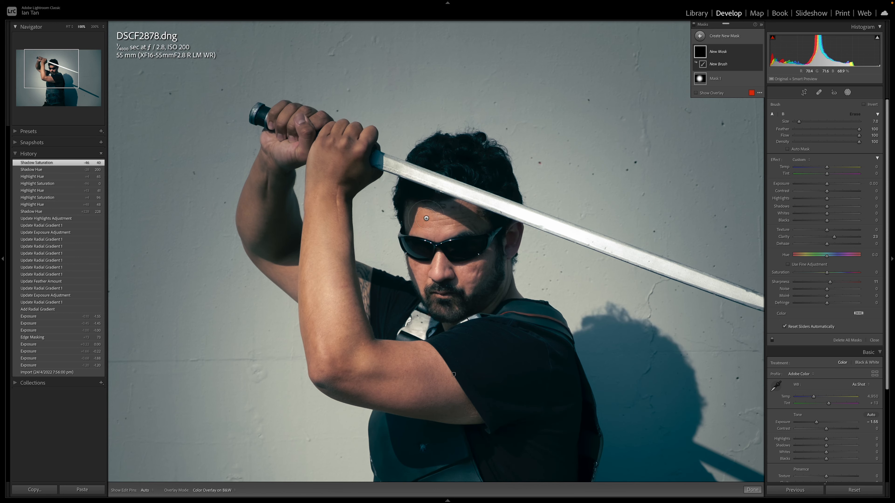
left_click(96, 30)
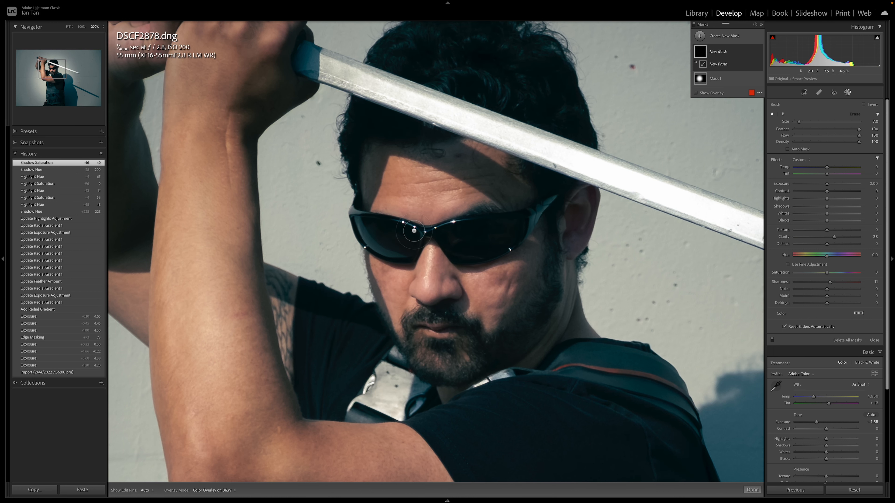
key("h")
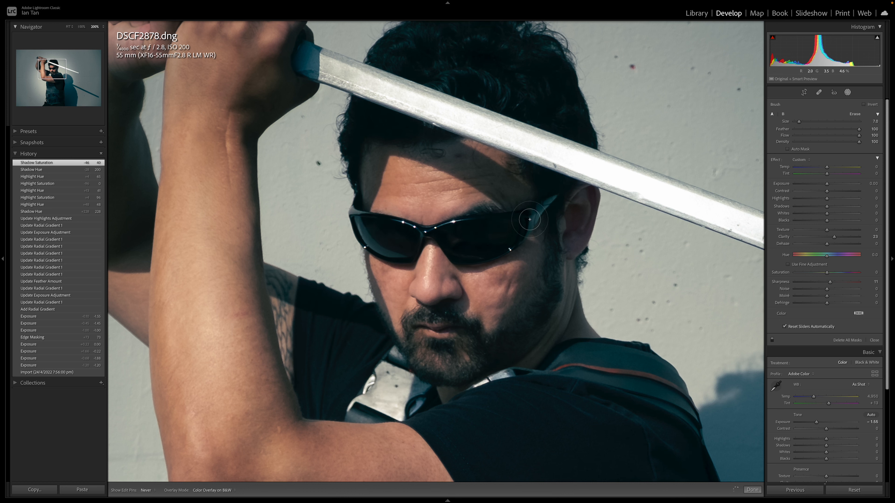
left_click(459, 251)
key("bracketleft")
key("bracketleft")
key("bracketleft")
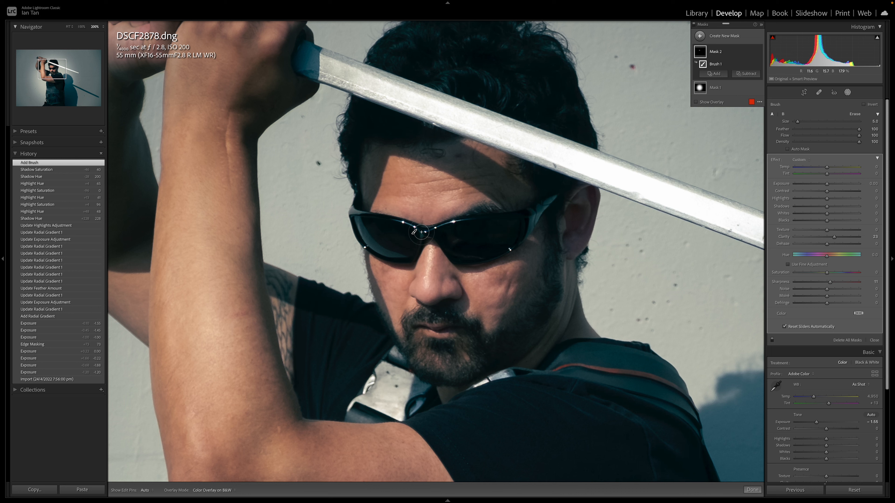
key("h")
left_click_drag(421, 232, 471, 218)
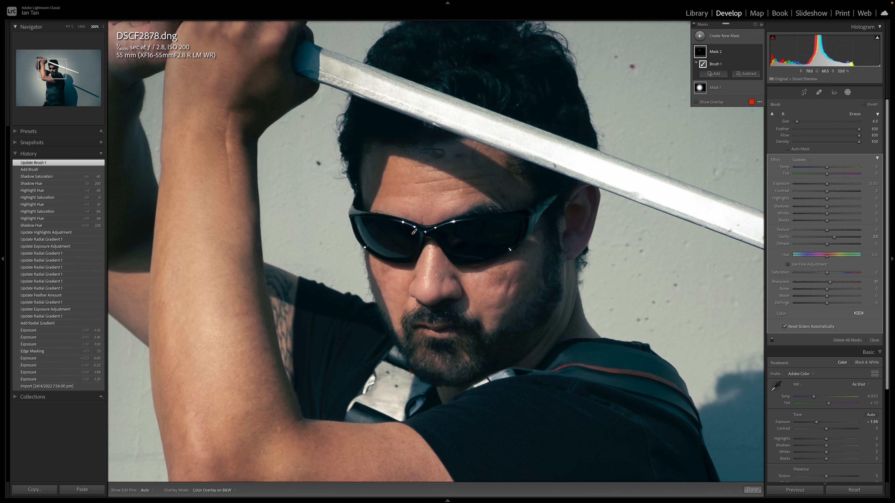
Brush the mask over the man's moustache and beard, enlarging the brush to size 5.
key("h")
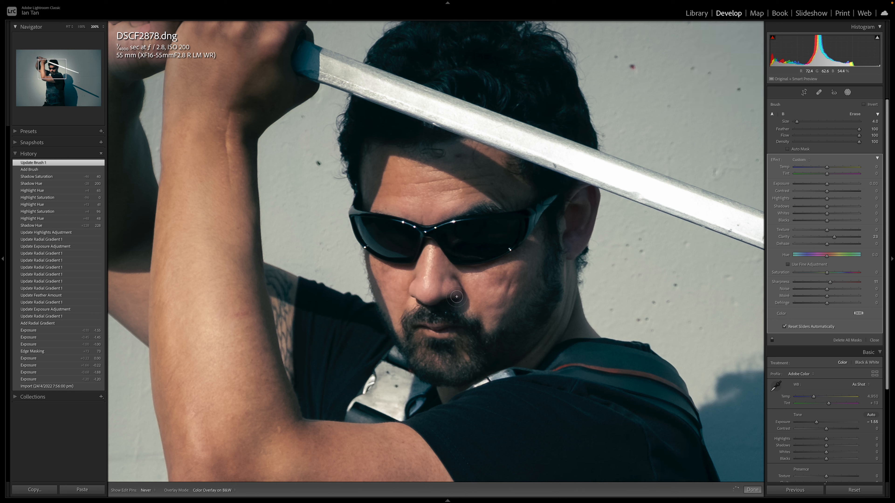
mouse_move(443, 311)
left_mouse_down()
mouse_move(412, 323)
mouse_move(445, 315)
mouse_move(474, 356)
left_mouse_up()
key("bracketright")
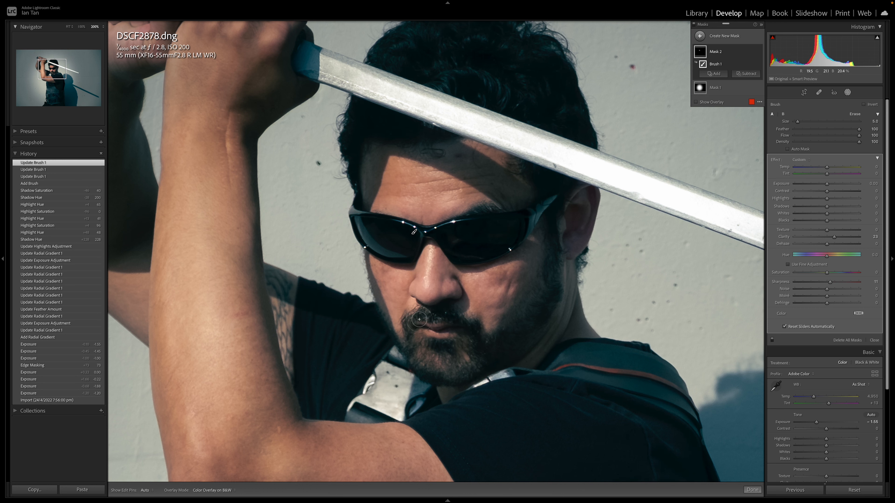
mouse_move(420, 319)
left_mouse_down()
mouse_move(462, 334)
mouse_move(413, 332)
mouse_move(473, 351)
mouse_move(420, 353)
mouse_move(437, 372)
mouse_move(478, 361)
mouse_move(453, 368)
left_mouse_up()
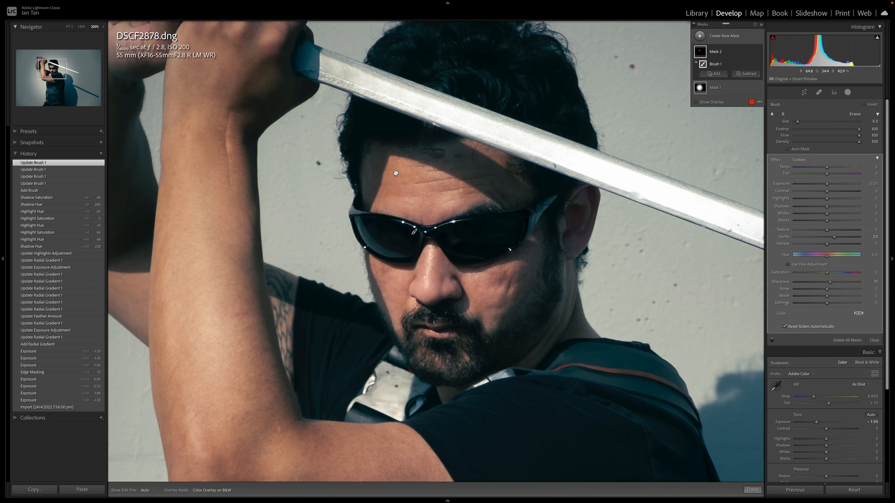
Brush the mask over the man's hair above the sword blade.
left_click_drag(399, 143, 391, 261)
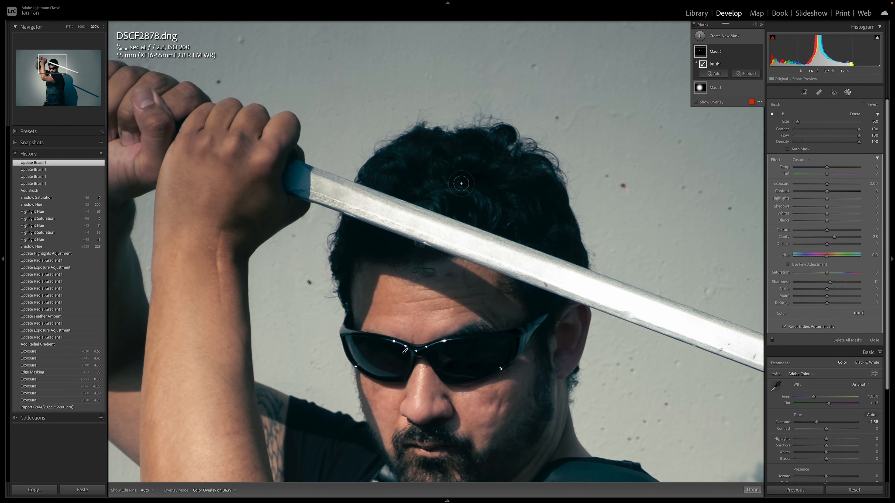
key("h")
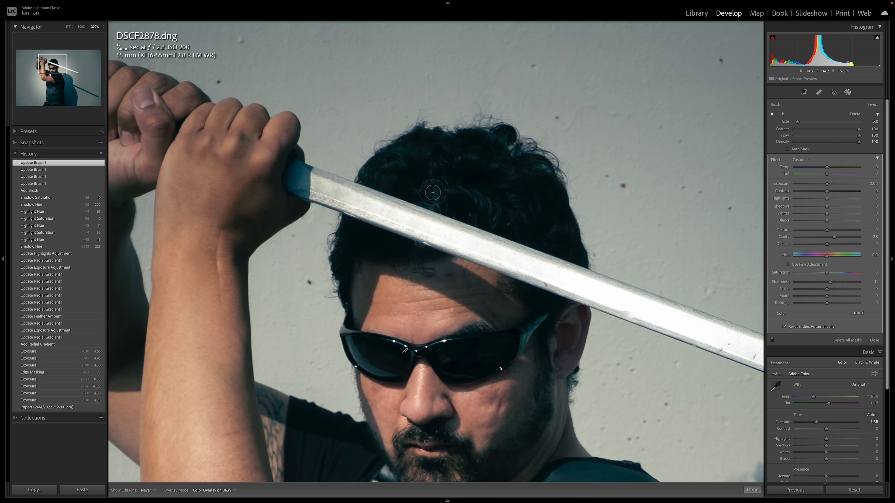
mouse_move(432, 192)
left_mouse_down()
mouse_move(488, 207)
mouse_move(464, 183)
mouse_move(428, 195)
left_mouse_up()
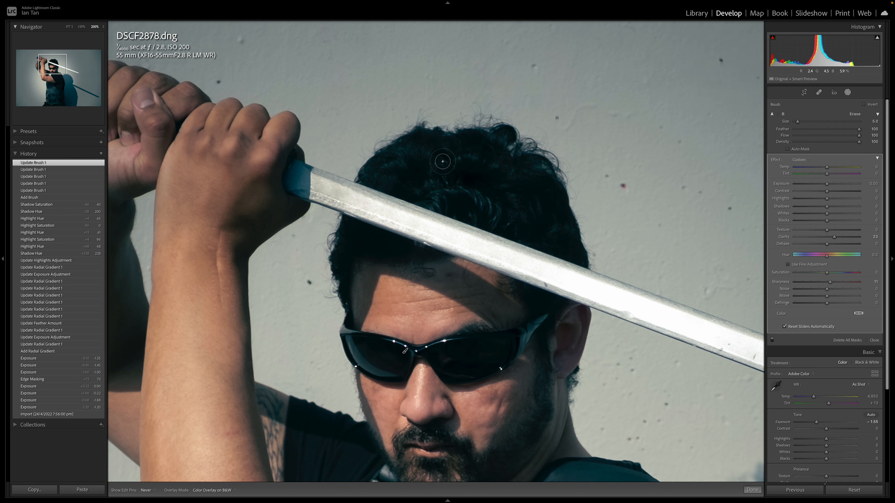
left_click_drag(442, 162, 492, 162)
left_click_drag(411, 162, 407, 144)
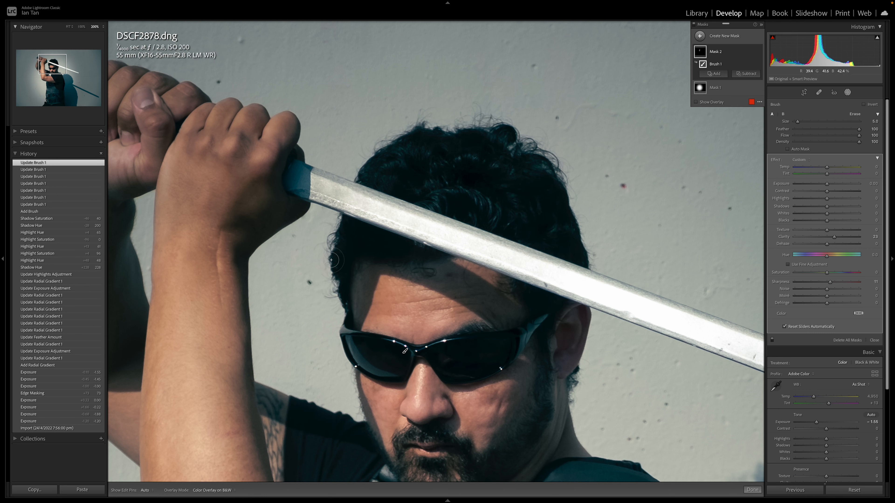
Brush the mask over the man's hands and both arms at 100% magnification, enlarging the brush to size 7.2.
key("ctrl+minus")
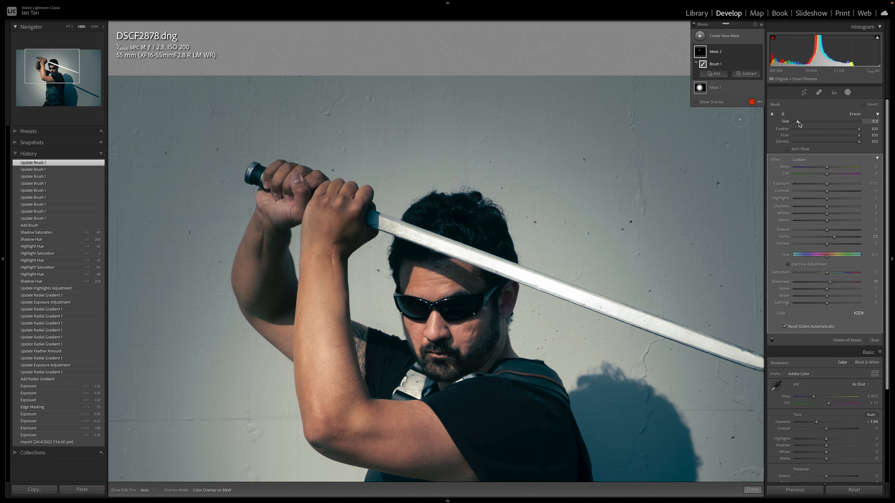
left_click_drag(798, 122, 798, 121)
key("h")
mouse_move(327, 231)
left_mouse_down()
mouse_move(355, 210)
mouse_move(334, 250)
mouse_move(314, 209)
left_mouse_up()
key("h")
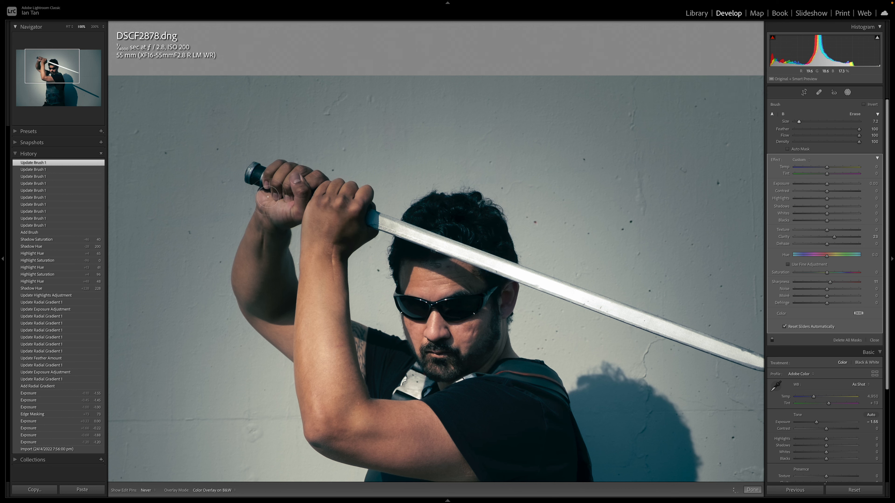
left_click_drag(261, 242, 282, 261)
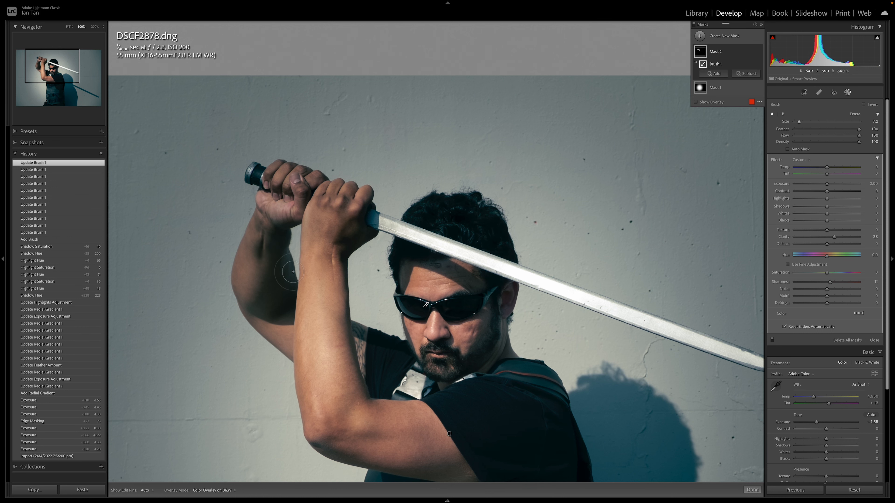
mouse_move(336, 265)
left_mouse_down()
mouse_move(343, 352)
mouse_move(359, 392)
left_mouse_up()
key("h")
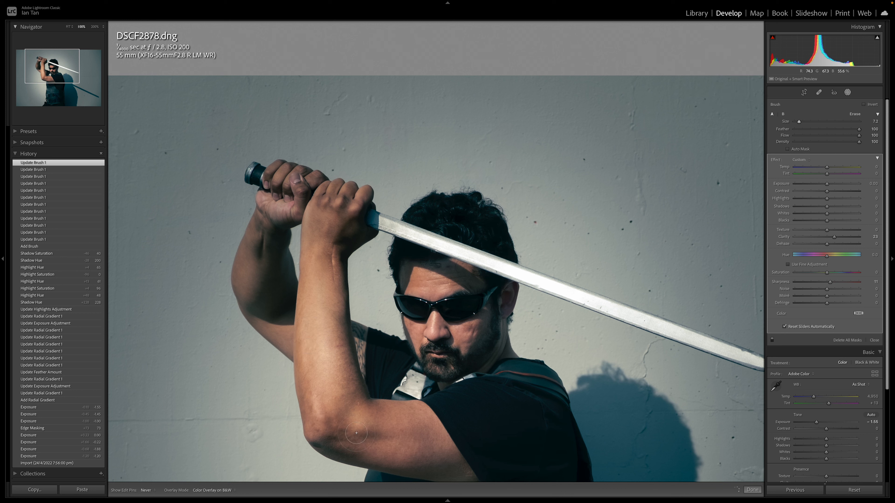
left_click_drag(411, 449, 341, 381)
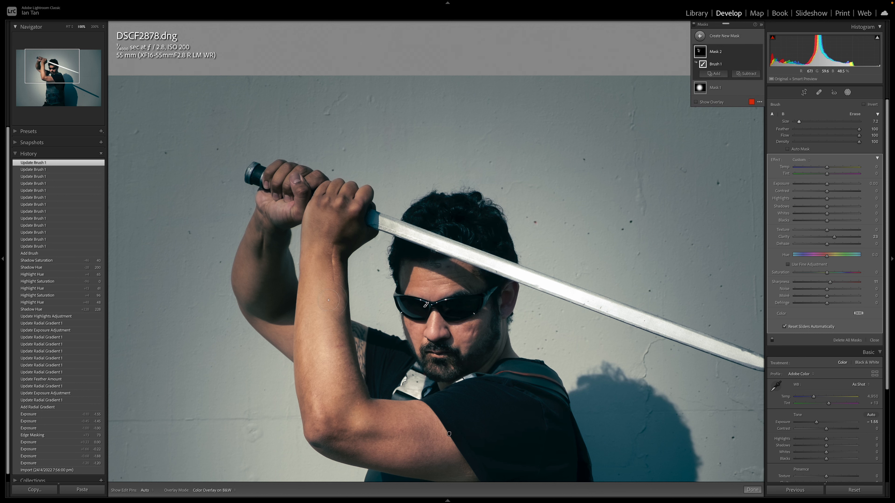
left_click_drag(328, 300, 355, 367)
left_click_drag(271, 249, 266, 311)
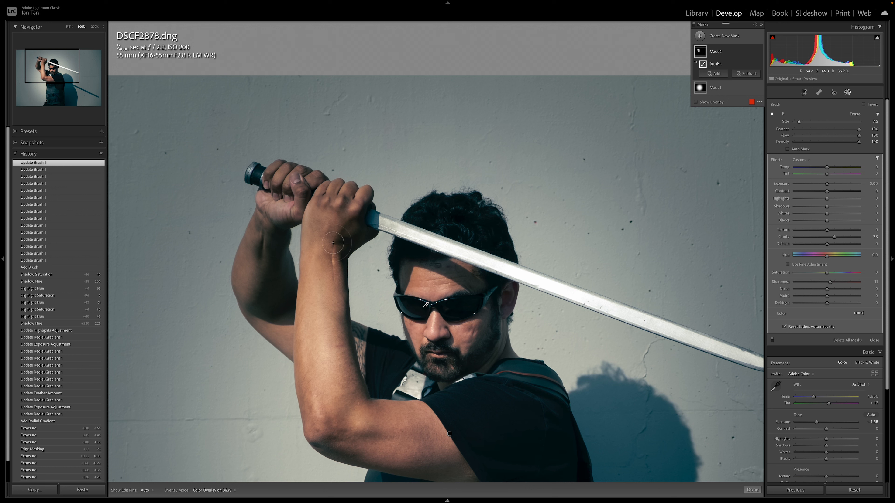
Brush the mask over the vest's front panel, straps, buckles and lower edge with the whole photo in view, reducing the brush size to 4.
left_click(68, 27)
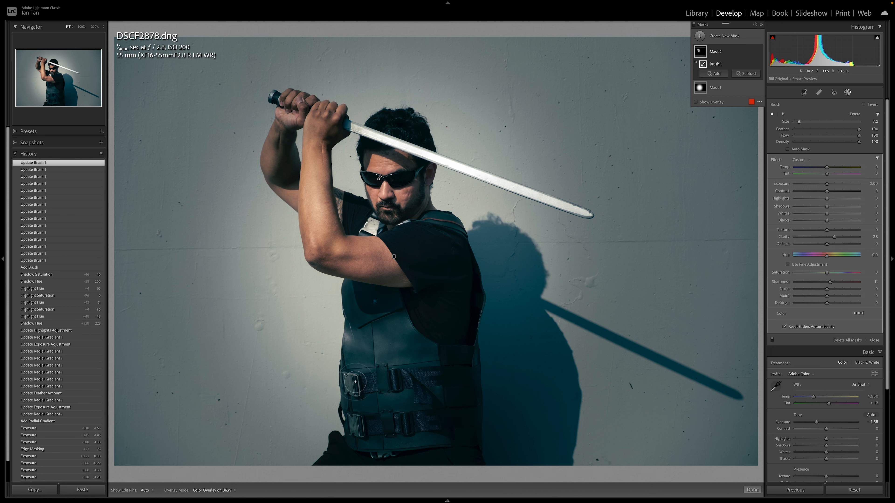
scroll(355, 382, "down", 3)
key("h")
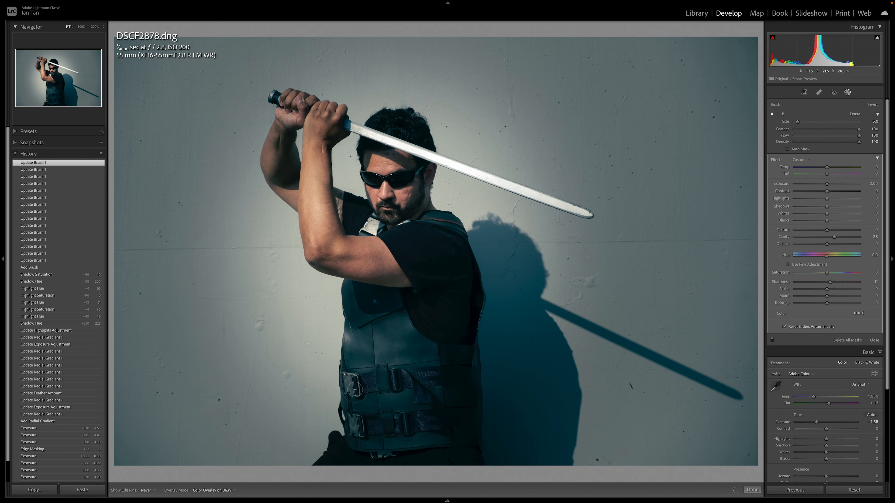
left_click_drag(355, 389, 353, 381)
key("bracketleft")
mouse_move(356, 417)
left_mouse_down()
mouse_move(359, 435)
mouse_move(355, 419)
mouse_move(363, 431)
mouse_move(434, 419)
mouse_move(411, 421)
left_mouse_up()
mouse_move(382, 382)
left_mouse_down()
mouse_move(411, 381)
mouse_move(423, 398)
mouse_move(407, 380)
mouse_move(441, 375)
mouse_move(417, 380)
left_mouse_up()
left_click_drag(409, 428, 442, 423)
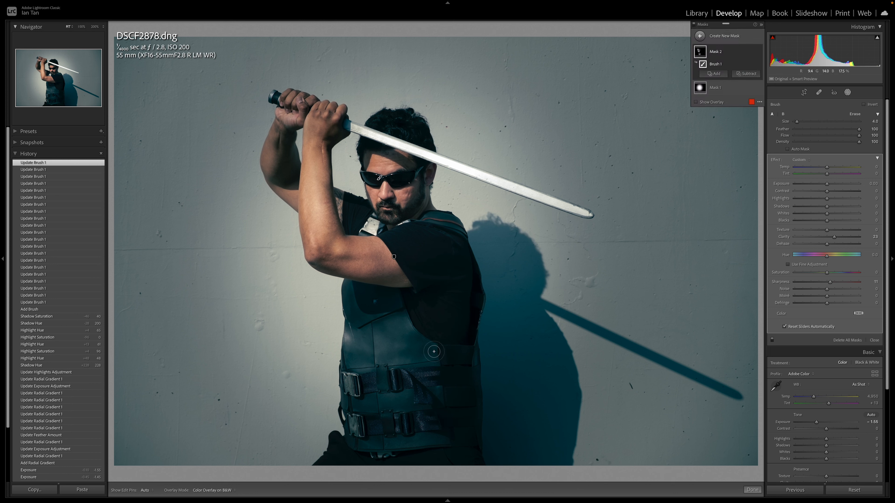
mouse_move(434, 351)
left_mouse_down()
mouse_move(401, 321)
mouse_move(358, 331)
mouse_move(372, 348)
mouse_move(358, 360)
left_mouse_up()
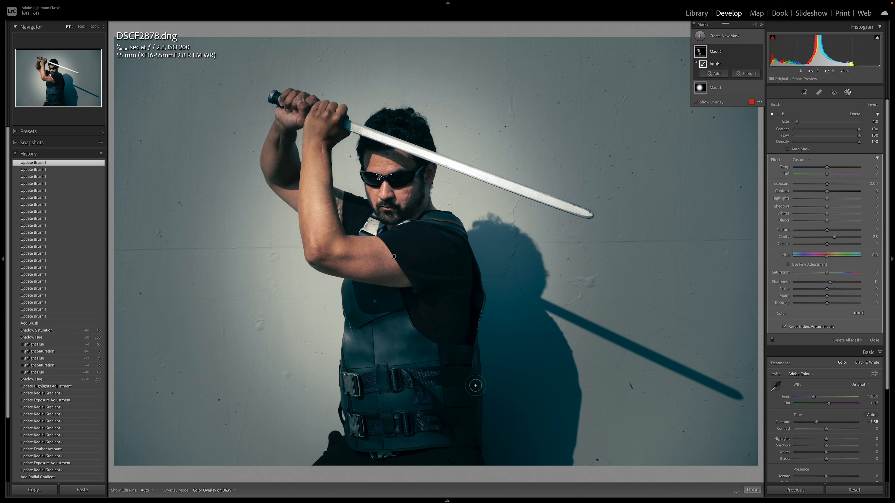
left_click_drag(374, 458, 421, 451)
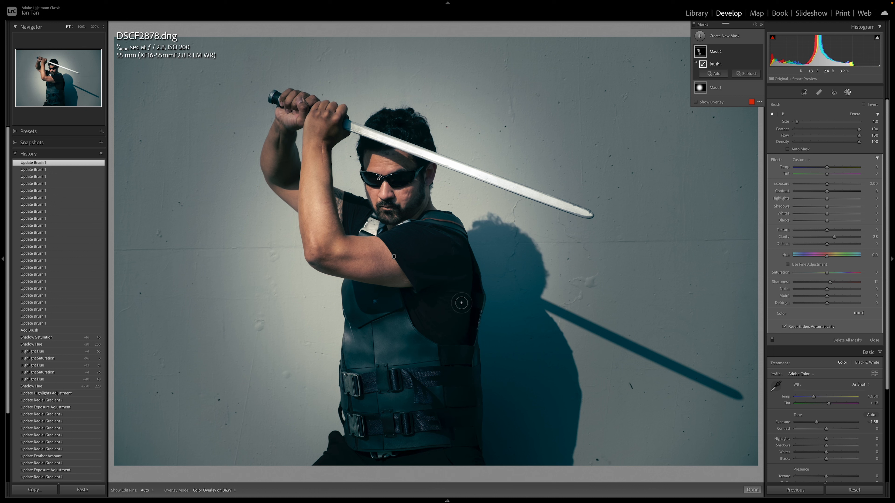
Erase the mask from the vest area above the upper buckle strap, using the mask overlay as a guide.
left_click(696, 102)
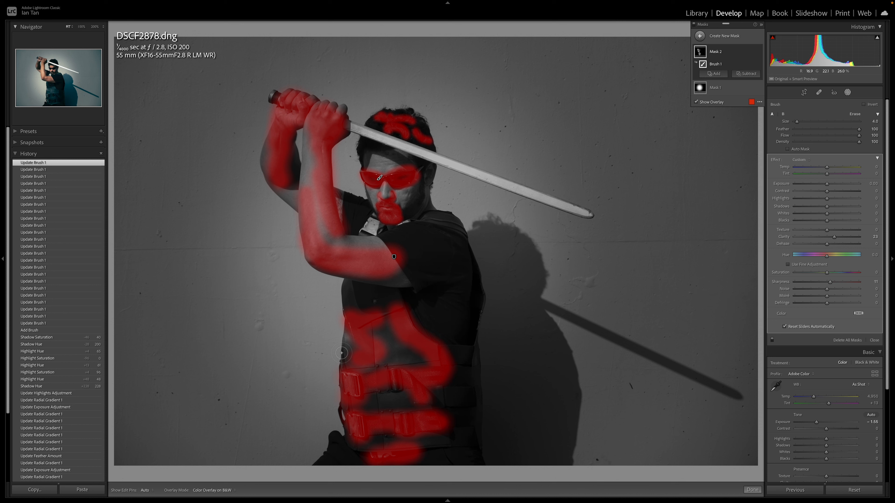
key("alt")
scroll(347, 352, "up", 3)
key("h")
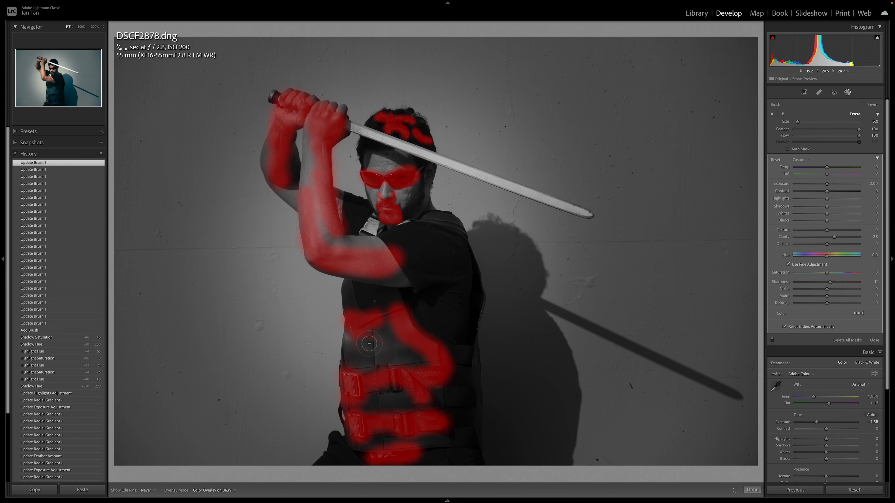
mouse_move(369, 343)
left_mouse_down()
mouse_move(352, 331)
mouse_move(348, 312)
mouse_move(350, 330)
mouse_move(341, 325)
mouse_move(360, 328)
mouse_move(363, 309)
mouse_move(371, 336)
mouse_move(368, 316)
left_mouse_up()
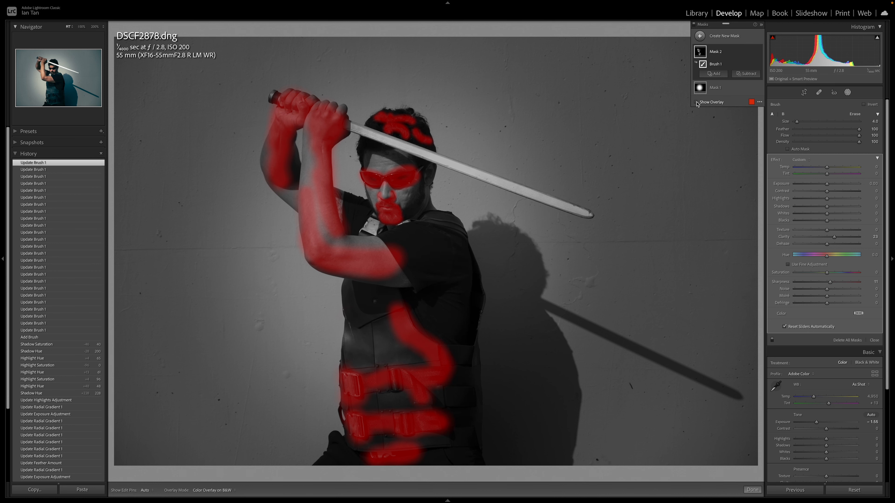
key("o")
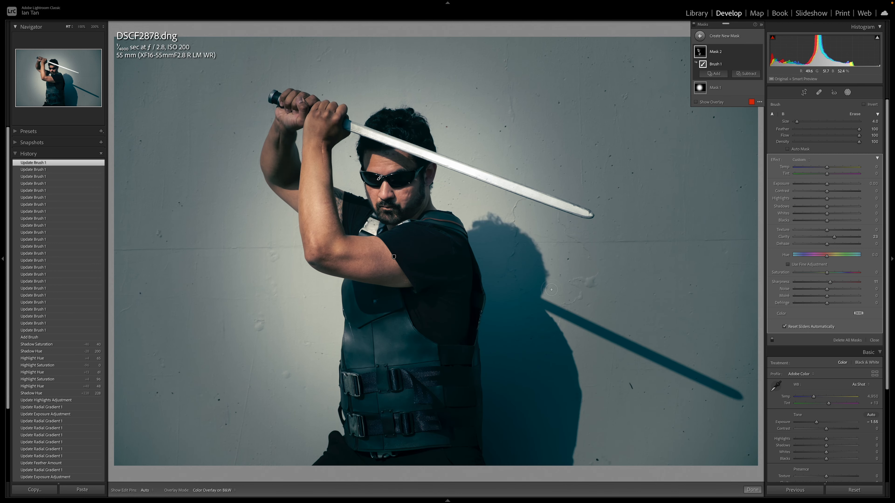
Compare the photo before and after all edits, and with Mask 2 hidden and shown.
left_click(752, 490)
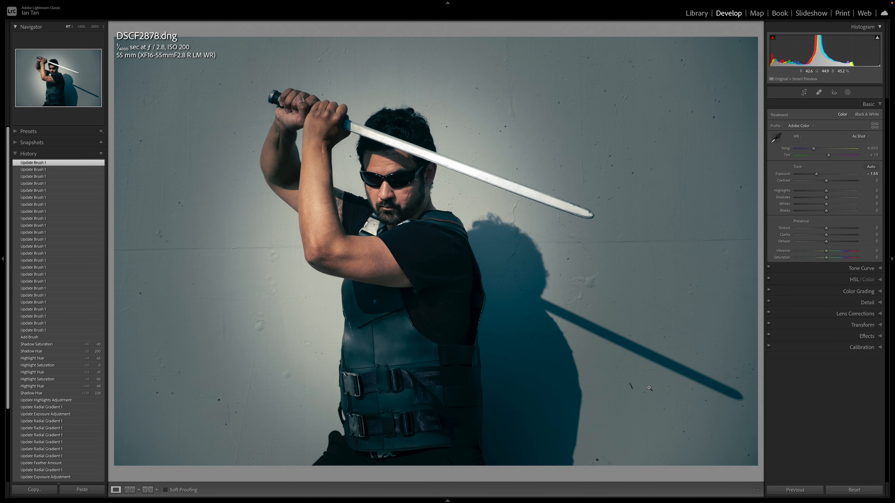
key("backslash")
key("backslash")
left_click(847, 93)
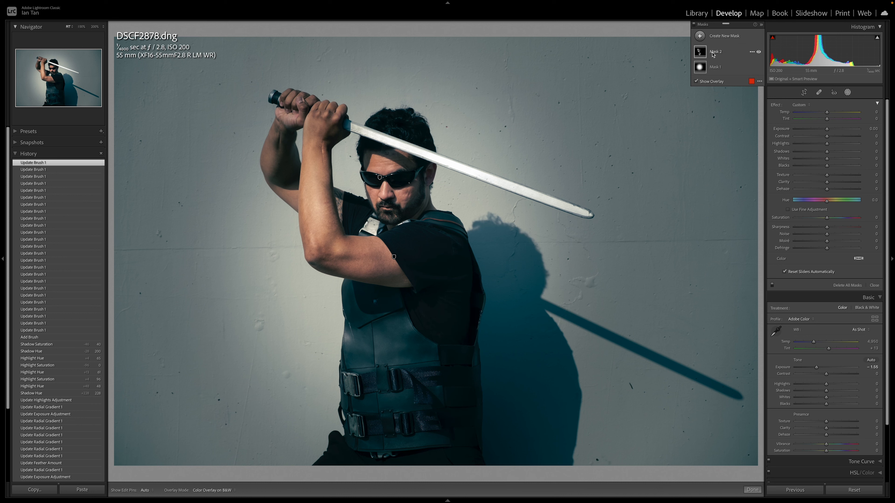
left_click(759, 52)
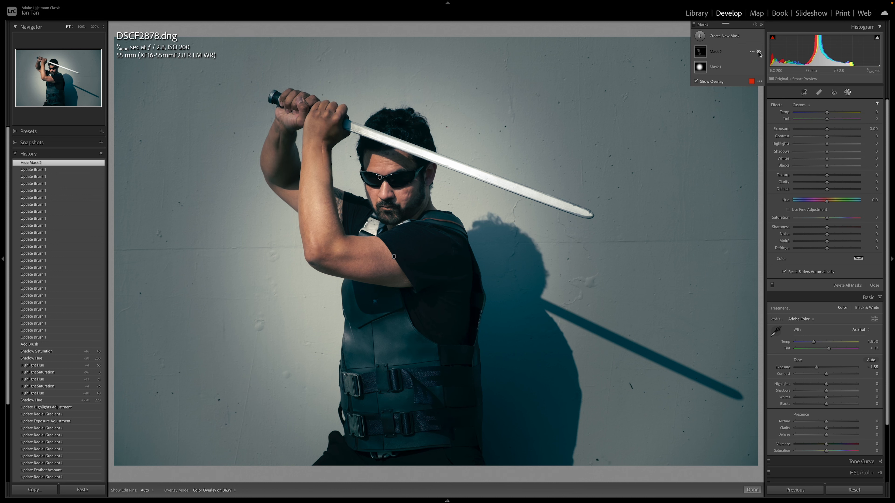
left_click(759, 52)
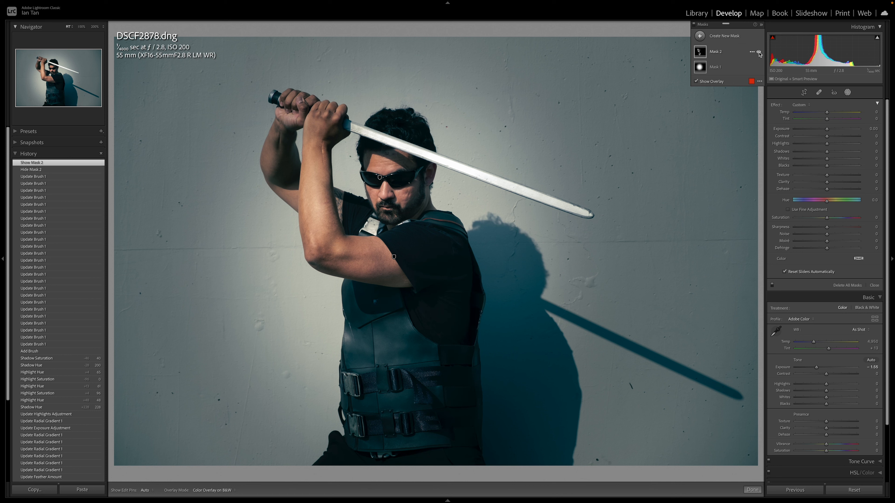
left_click(758, 52)
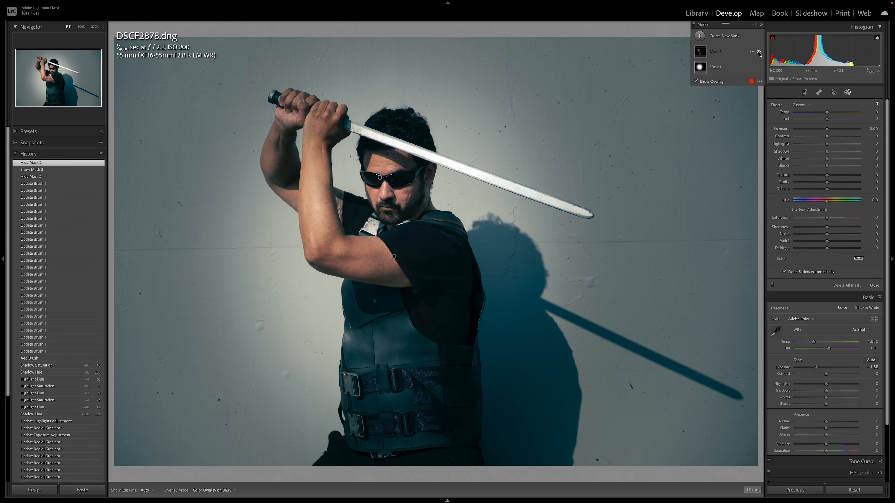
left_click(759, 52)
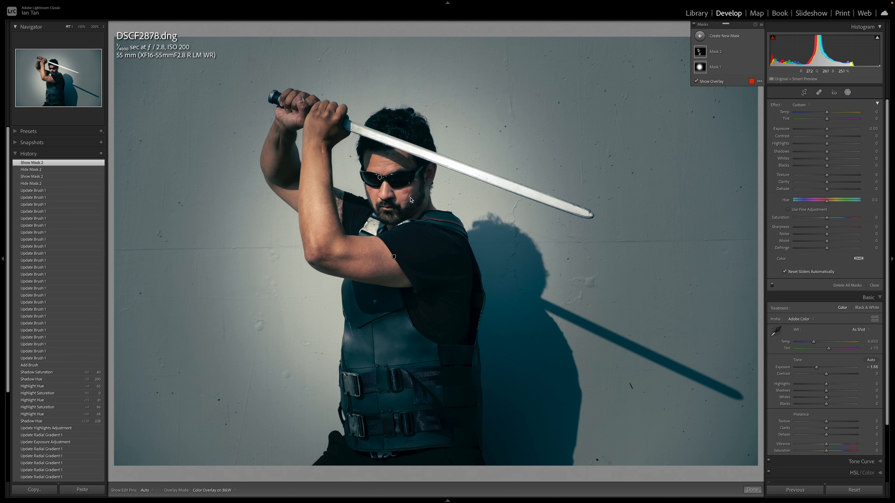
Extend Mask 2 over the man's cheek and the side of his face with a size 2 brush.
left_click(716, 52)
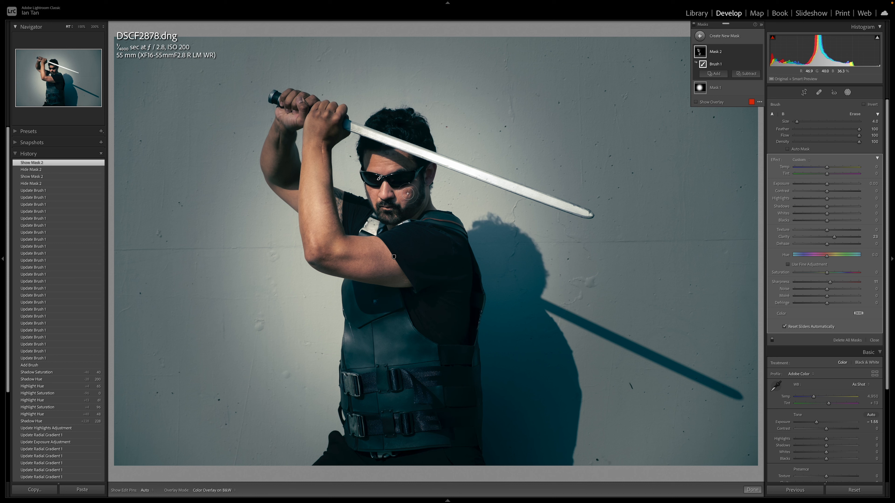
key("bracketleft")
key("h")
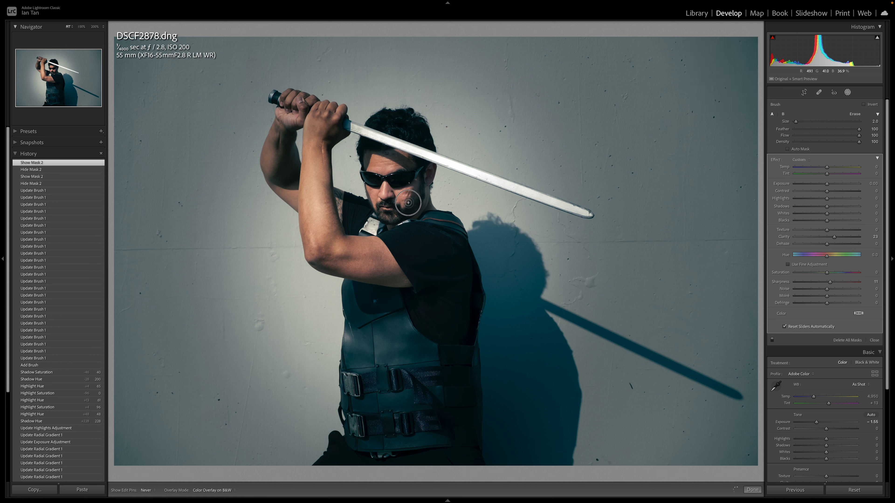
left_click(408, 203)
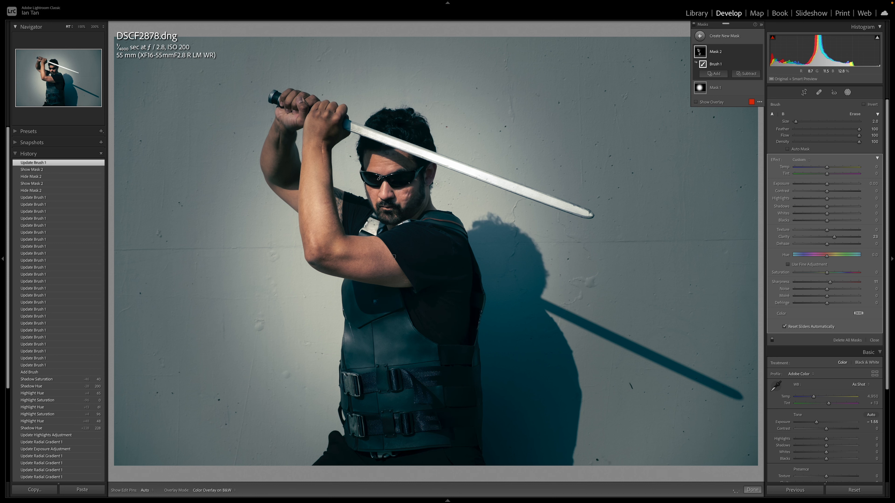
left_click(422, 168)
key("h")
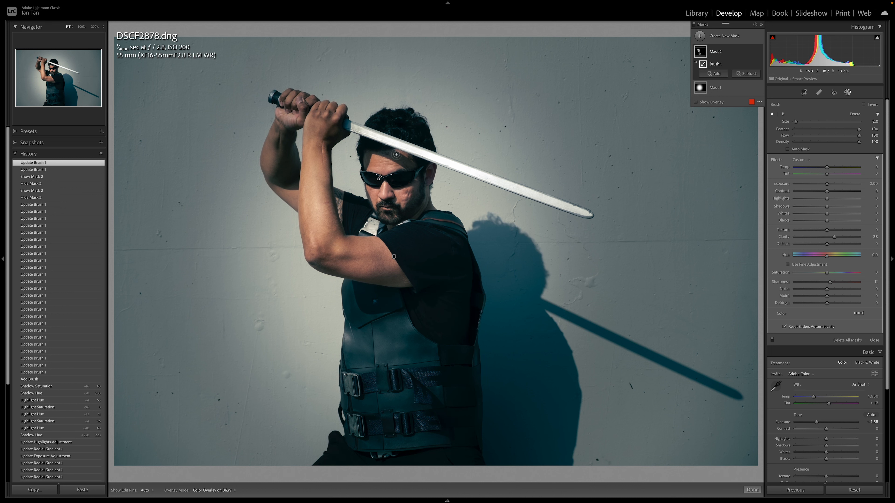
Brush the mask over the sword's pommel and along the blade to its tip, and set the mask's clarity to 31.
key("h")
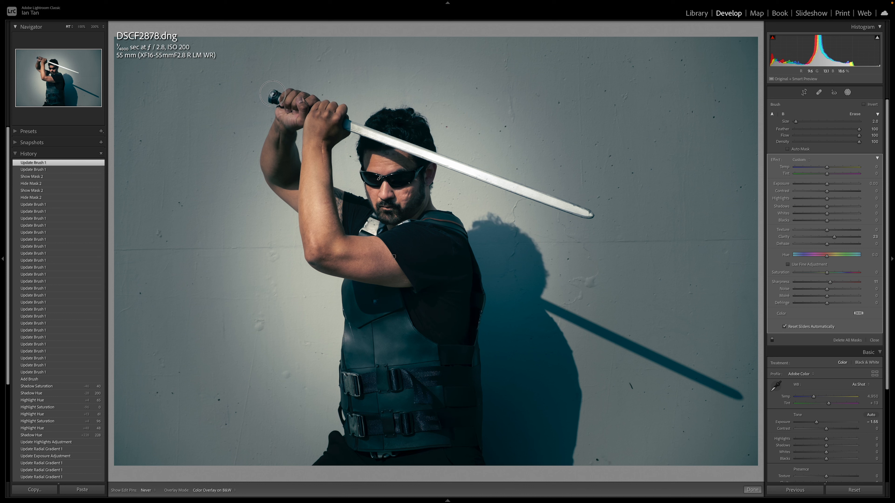
left_click_drag(269, 100, 277, 100)
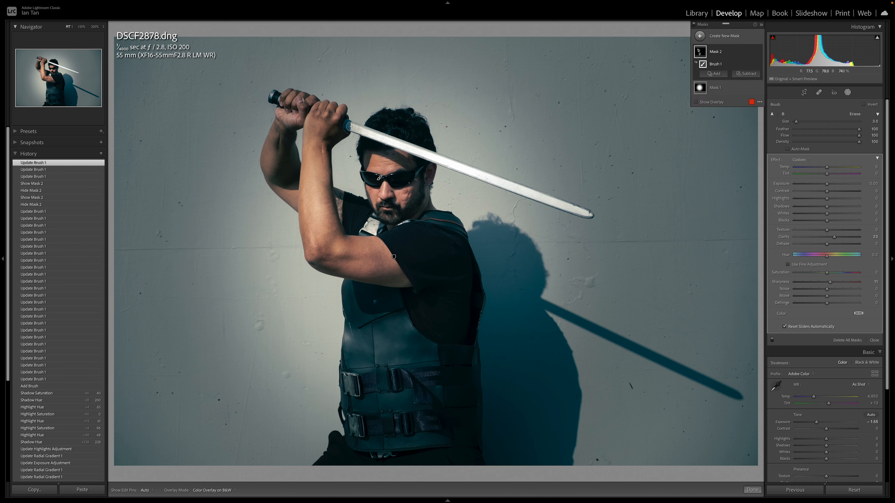
key("bracketright")
key("h")
left_click_drag(356, 128, 592, 215)
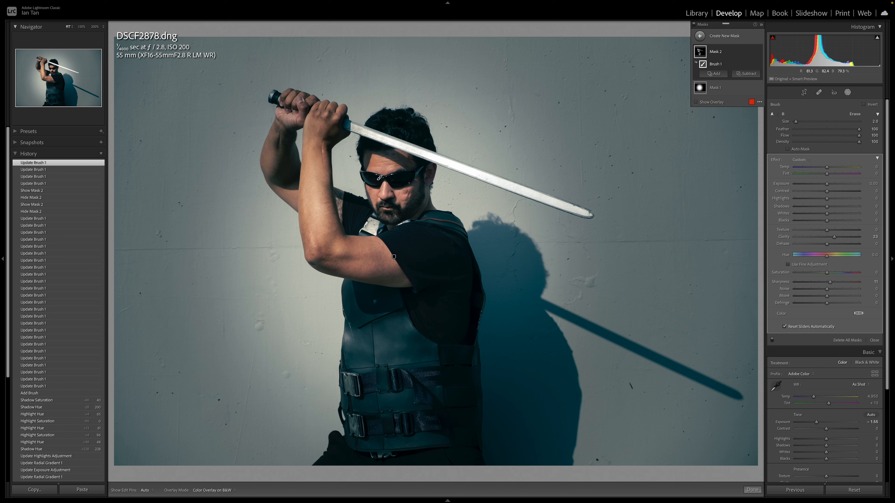
left_click_drag(591, 215, 577, 215)
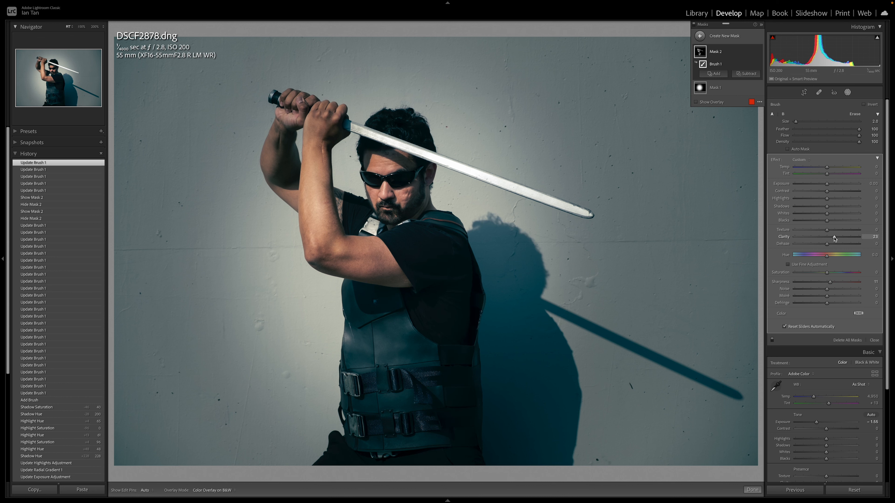
mouse_move(834, 239)
left_mouse_down()
mouse_move(864, 239)
mouse_move(817, 239)
mouse_move(854, 239)
mouse_move(826, 239)
mouse_move(847, 239)
mouse_move(837, 239)
left_mouse_up()
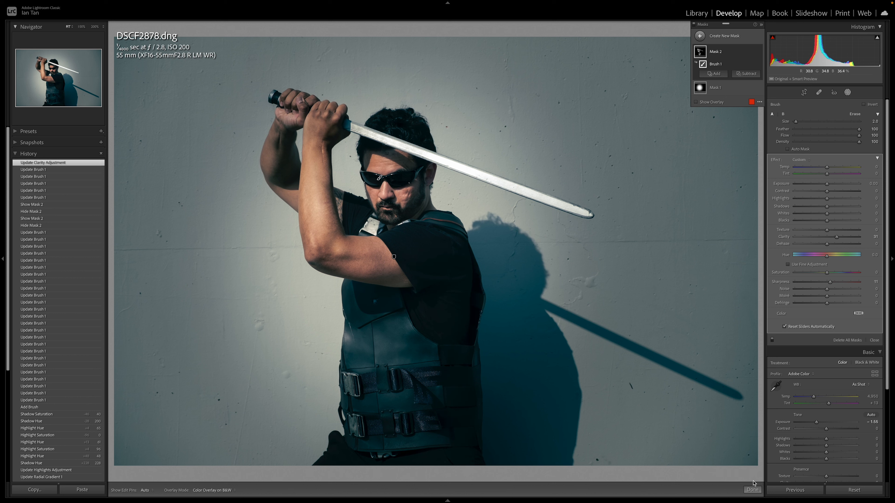
left_click(752, 490)
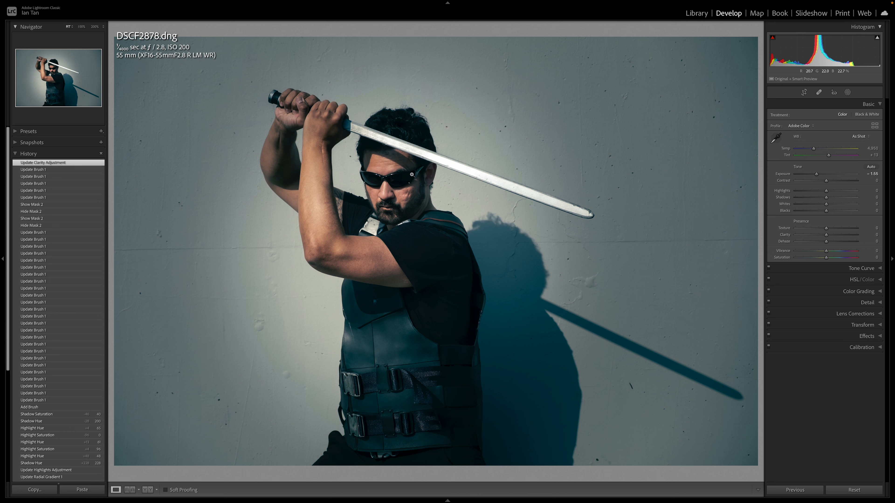
Create a new radial gradient mask and fit its ellipse over the man's face from hairline to collar.
left_click(847, 92)
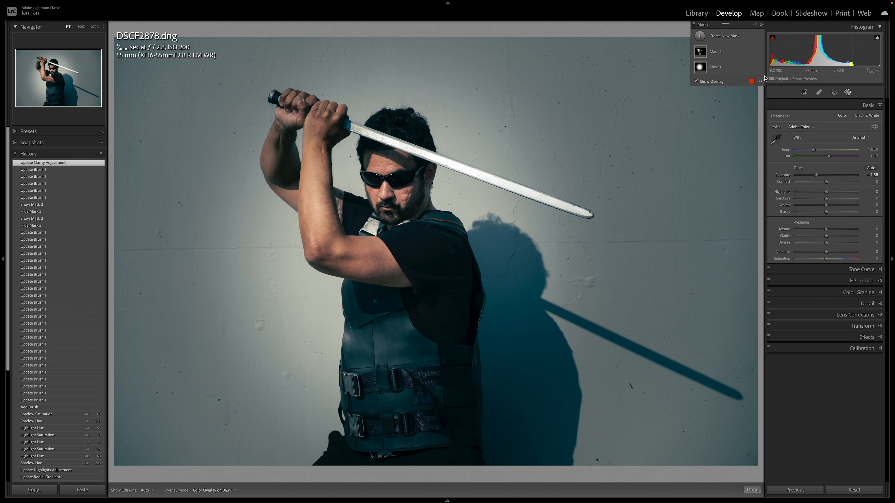
left_click(721, 39)
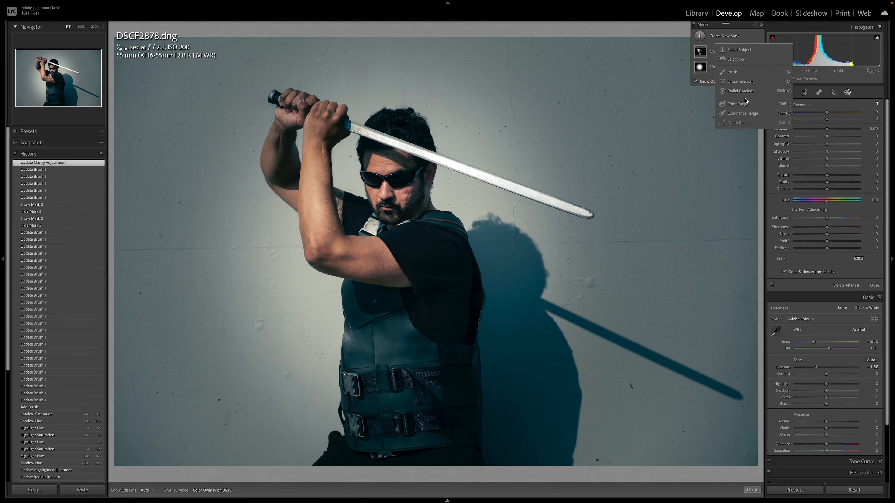
left_click(741, 92)
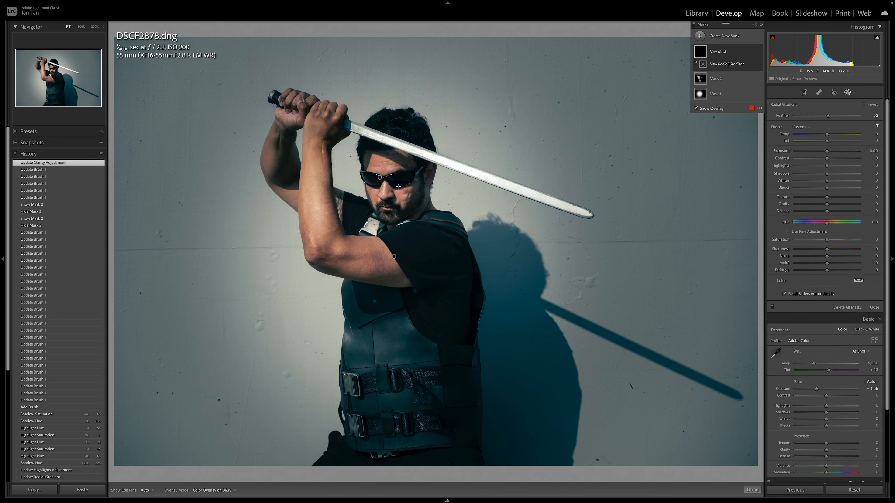
left_click_drag(387, 179, 427, 227)
left_click_drag(391, 179, 394, 186)
left_click_drag(390, 136, 390, 128)
left_click_drag(351, 184, 357, 185)
left_click_drag(394, 121, 386, 121)
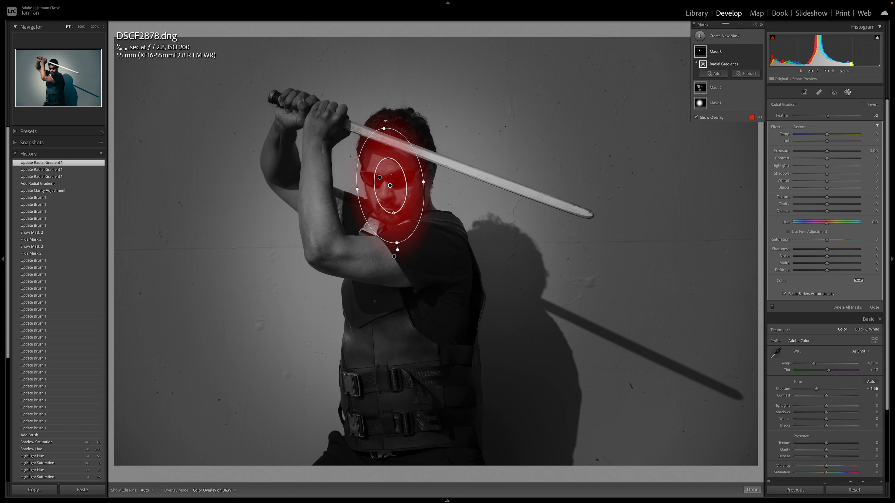
left_click_drag(397, 244, 397, 241)
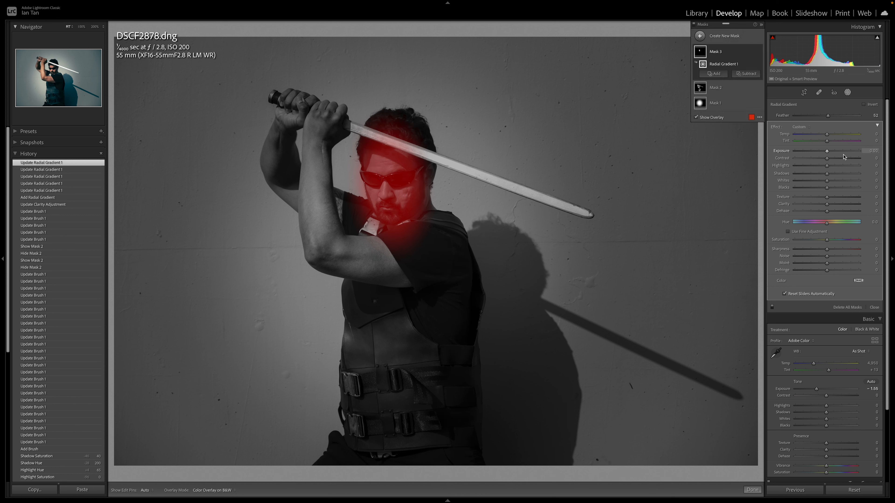
Set the face mask's exposure to 0.45, contrast to 17 and highlights to -8.
mouse_move(826, 152)
left_mouse_down()
mouse_move(825, 168)
mouse_move(833, 160)
left_mouse_up()
left_click(828, 166)
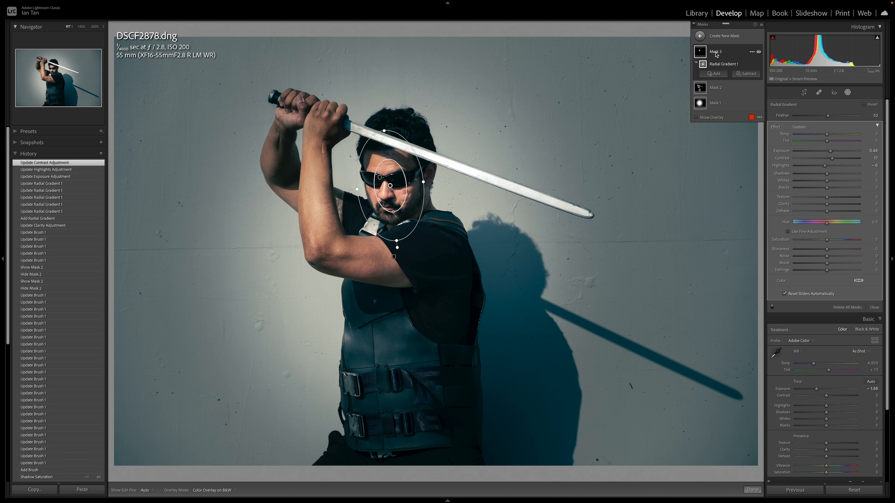
Rename the radial gradient mask Mask 3 as Face.
right_click(725, 52)
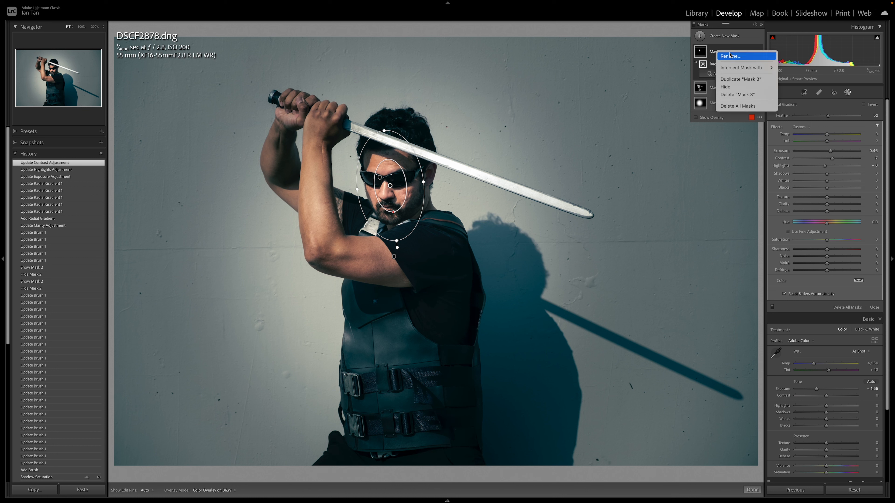
left_click(731, 55)
type("Face")
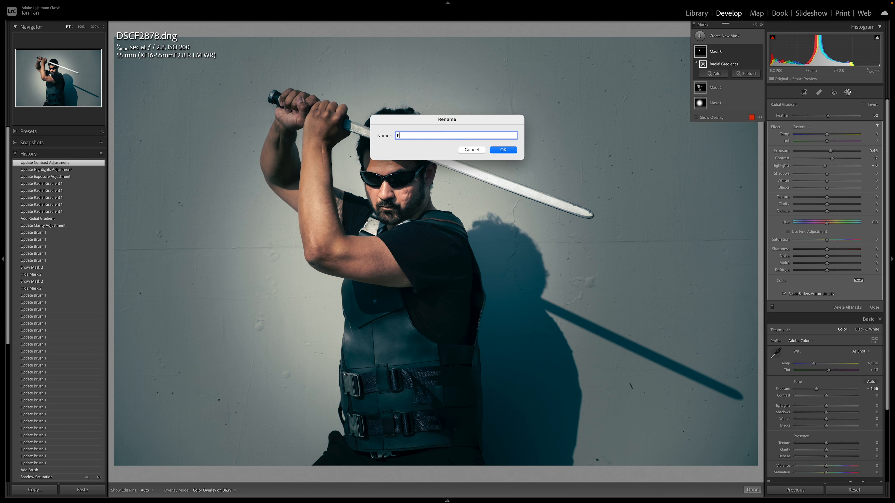
key("Return")
Start renaming Mask 2, the brushed clarity mask.
right_click(713, 92)
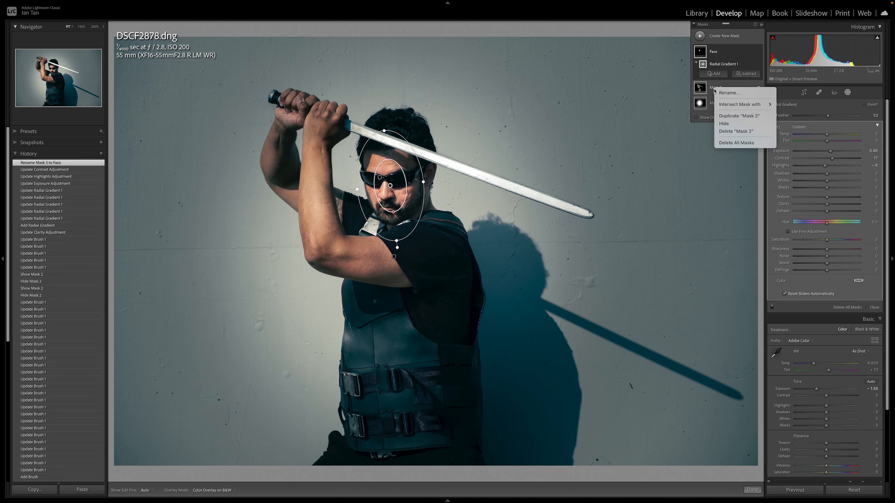
Rename Mask 2 as Clarity and Mask 1 as Subject, and finish the masking session.
left_click(731, 91)
type("Clarity")
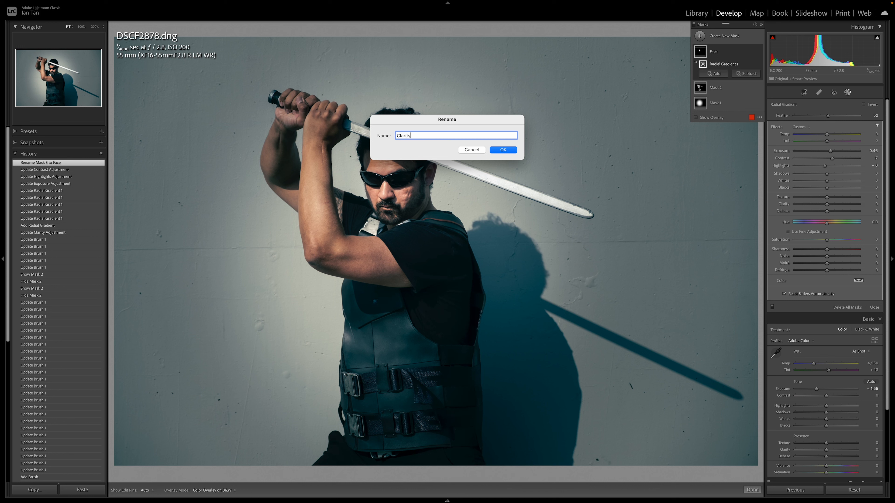
key("Return")
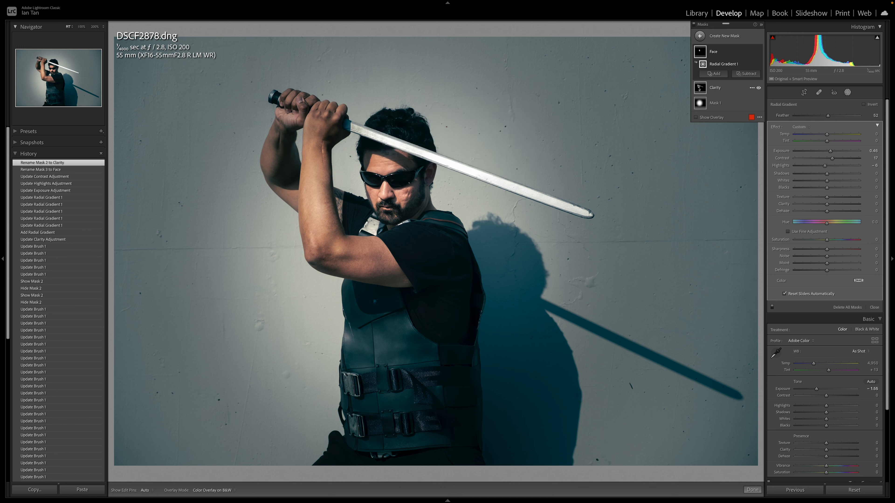
right_click(717, 106)
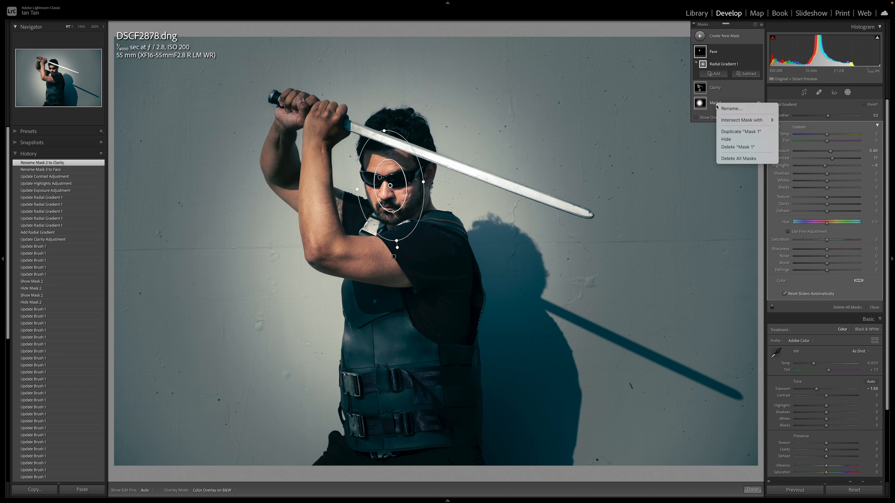
left_click(734, 110)
type("Subject")
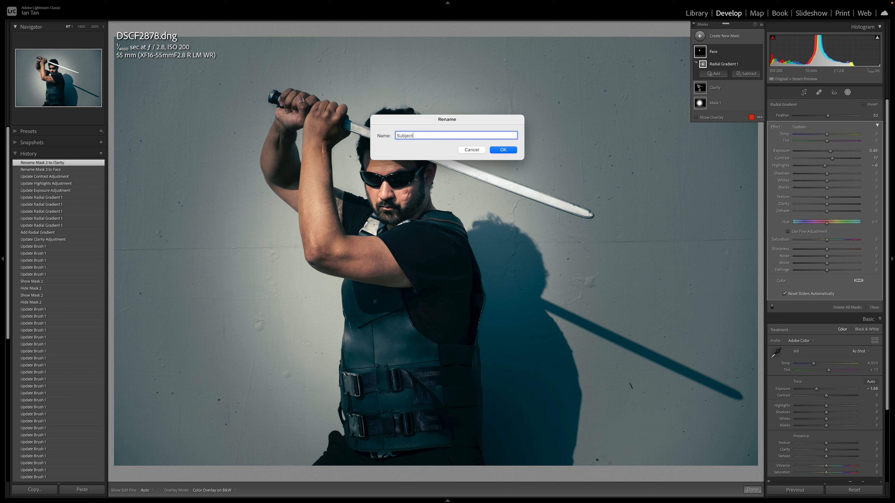
key("Return")
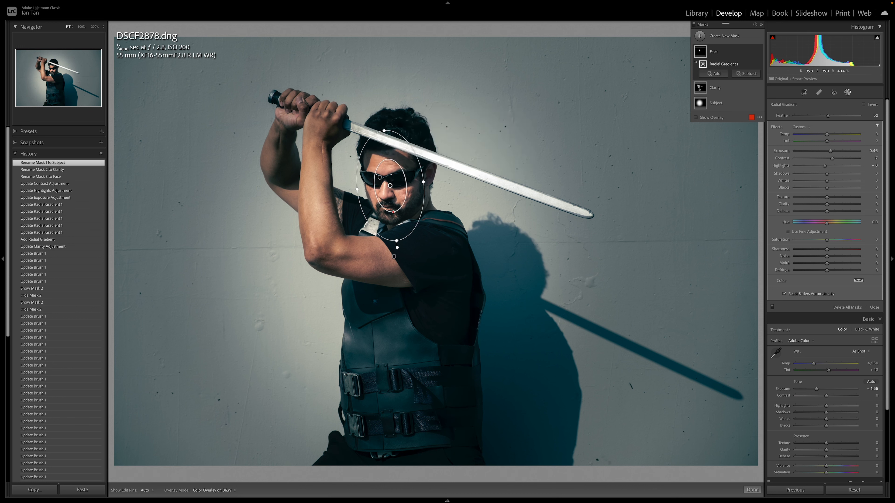
left_click(753, 489)
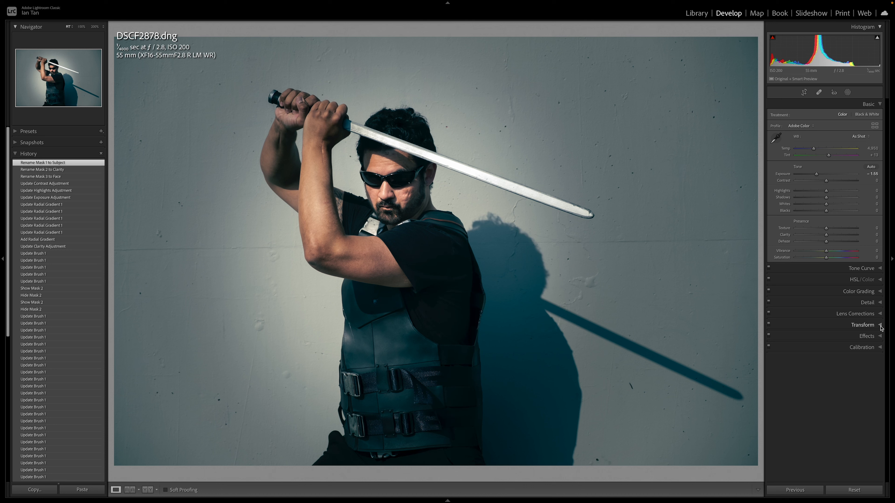
Add a dark post-crop vignette with its amount set to -15.
left_click(880, 337)
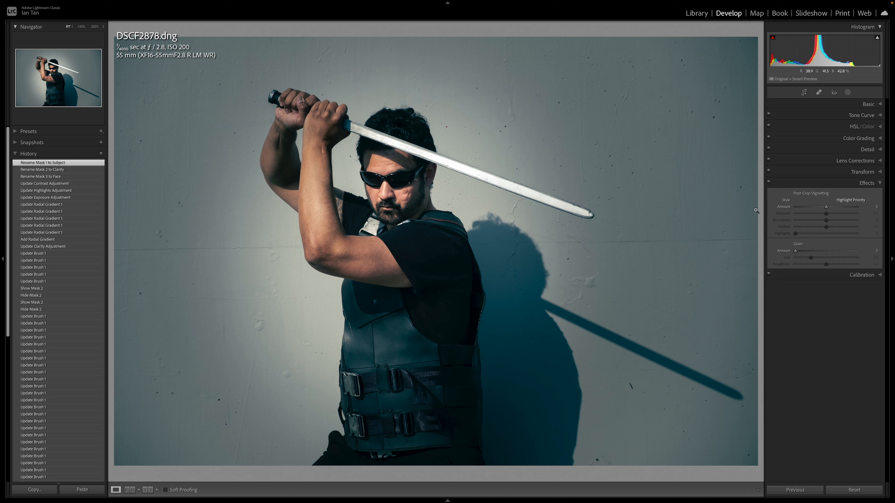
left_click(826, 207)
mouse_move(826, 208)
left_mouse_down()
mouse_move(813, 208)
mouse_move(821, 207)
left_mouse_up()
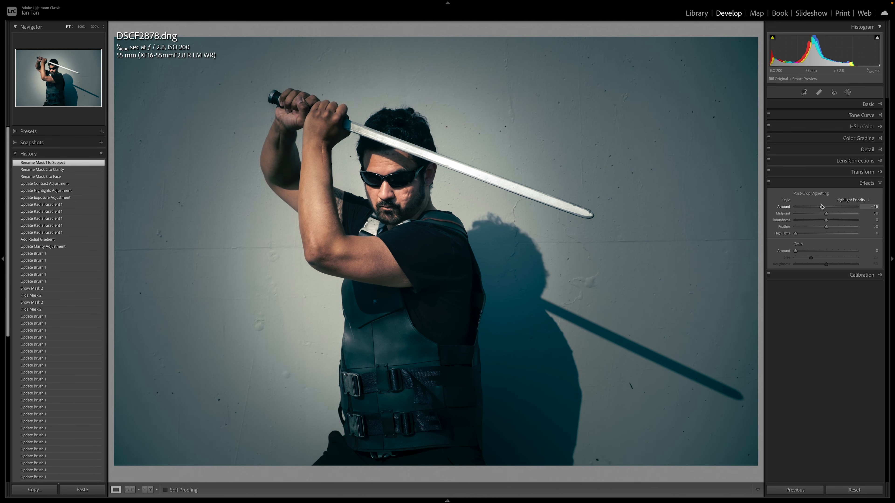
left_click_drag(821, 207, 834, 206)
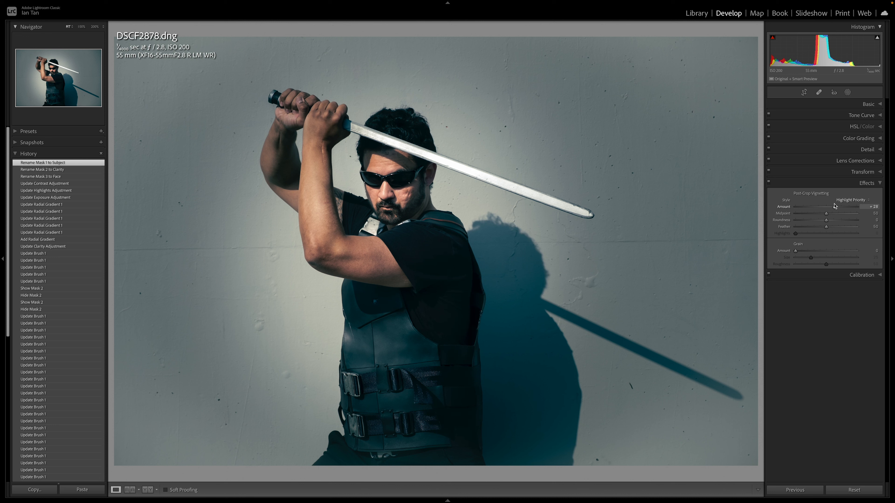
left_click_drag(835, 207, 823, 206)
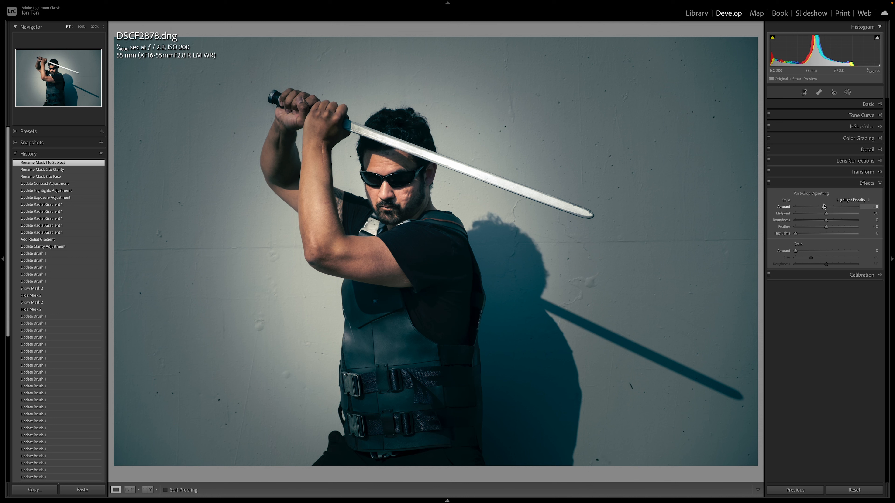
left_click_drag(823, 206, 823, 206)
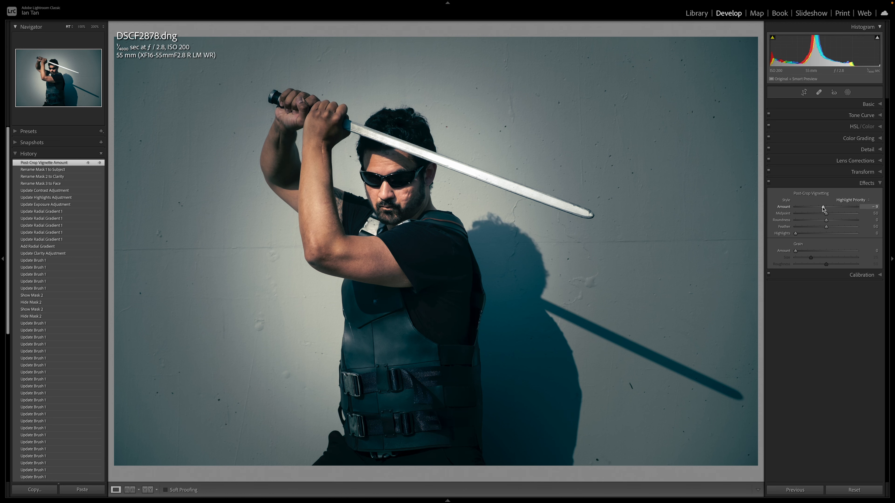
left_click_drag(823, 207, 807, 210)
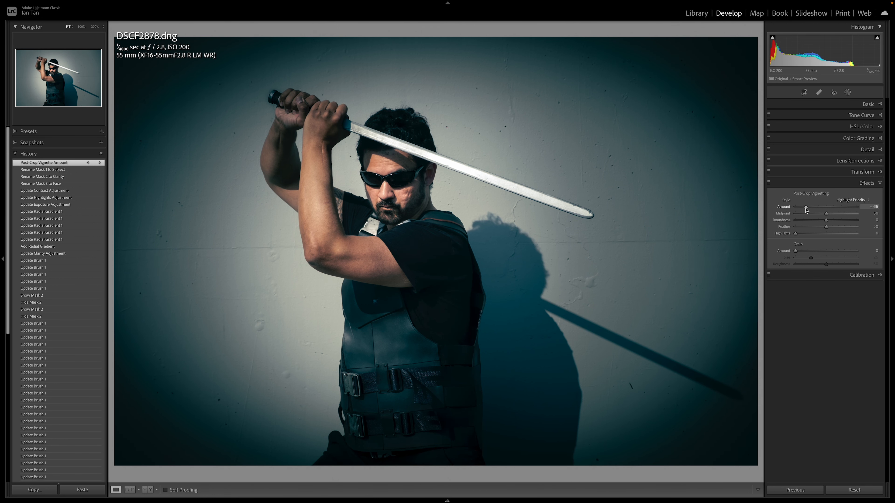
left_click_drag(807, 210, 821, 208)
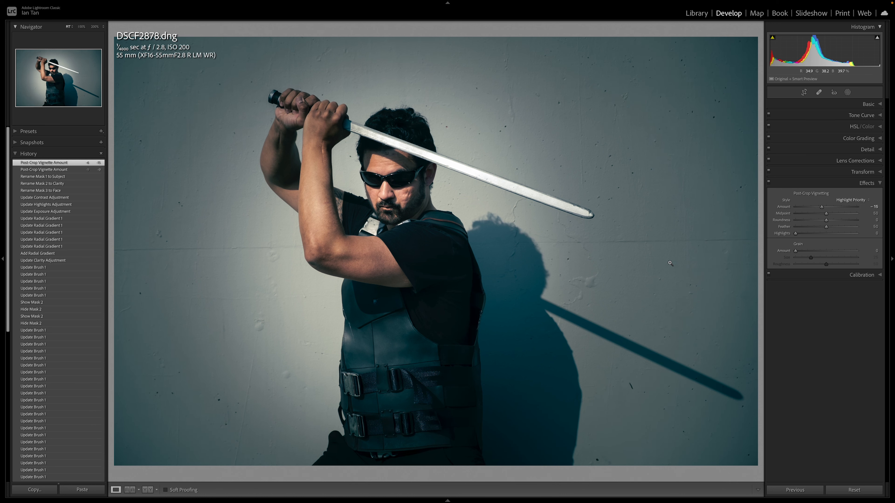
Add film grain with an amount of 20 and a roughness of 20.
left_click(876, 251)
type("20")
key("Tab")
key("Tab")
type("20")
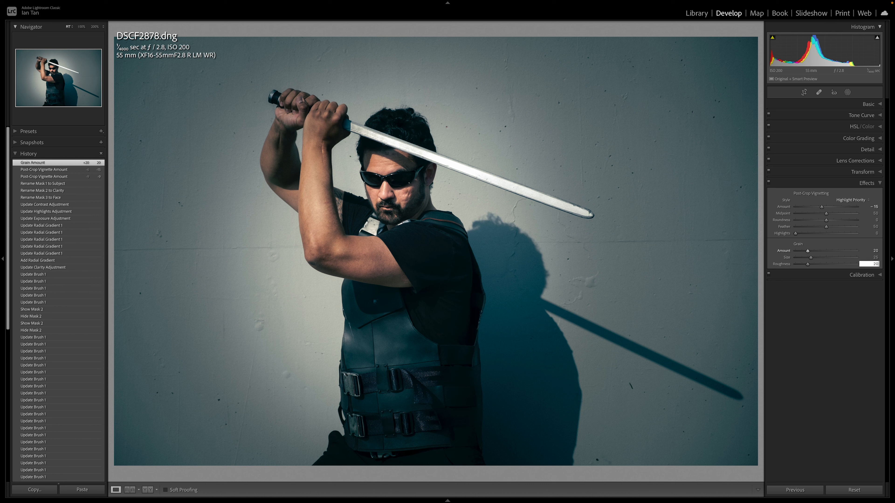
key("Return")
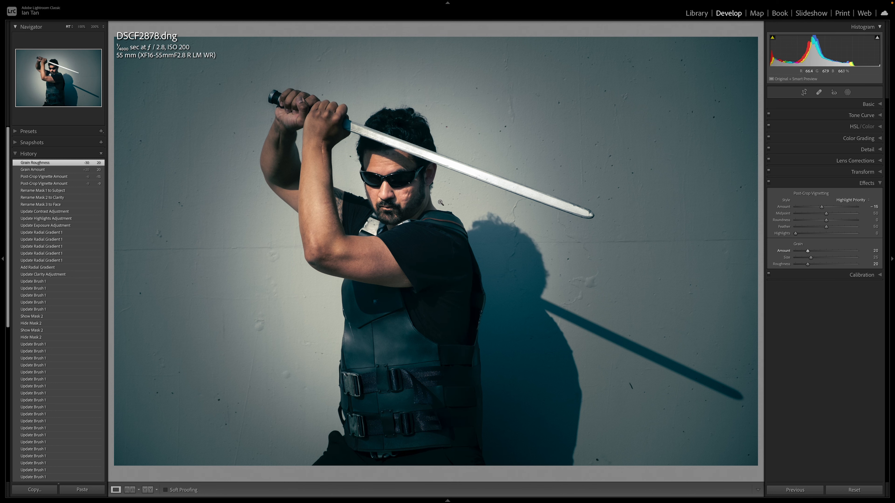
Try a grain amount of 88 and inspect the texture on the subject at up to 200% magnification.
left_click(396, 178)
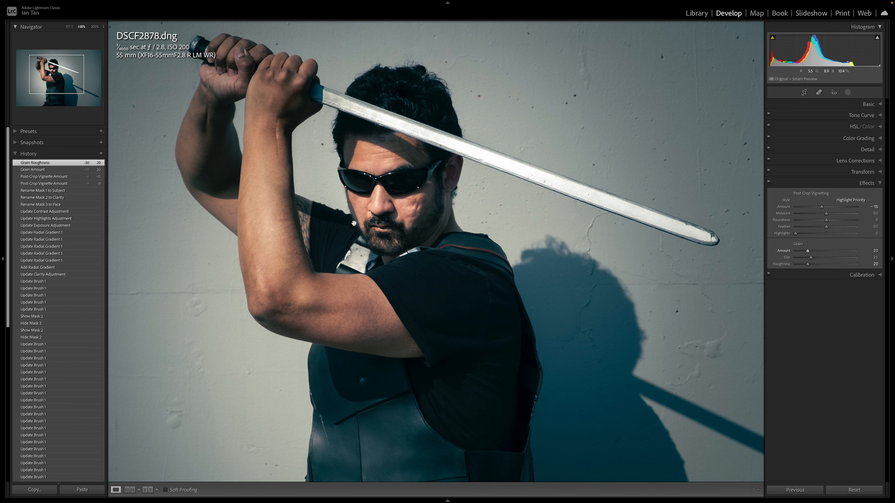
left_click(487, 223)
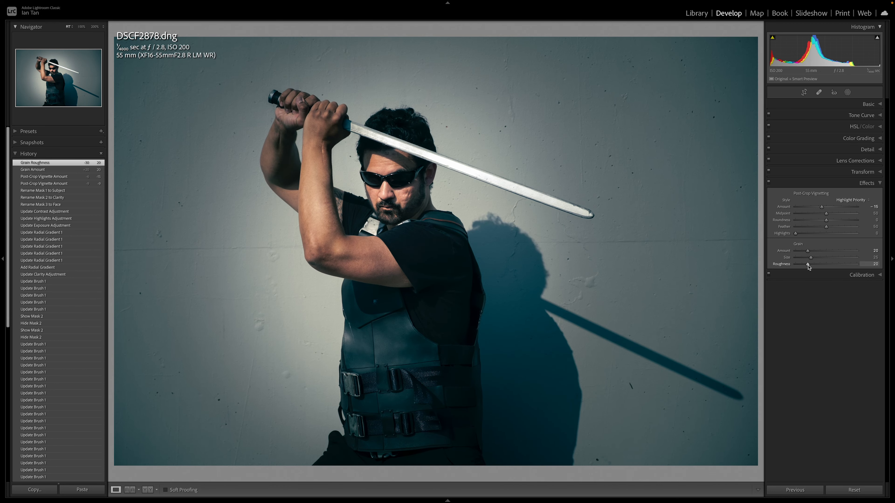
left_click_drag(808, 251, 850, 253)
left_click(365, 213)
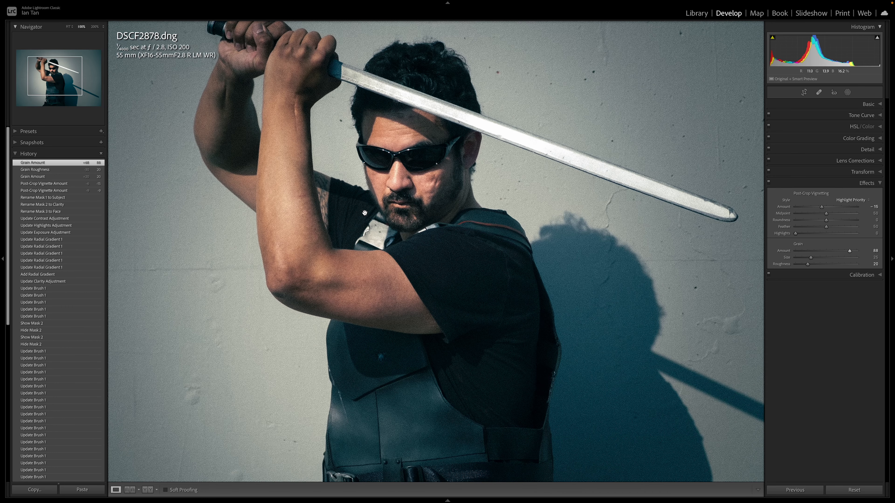
left_click(390, 180)
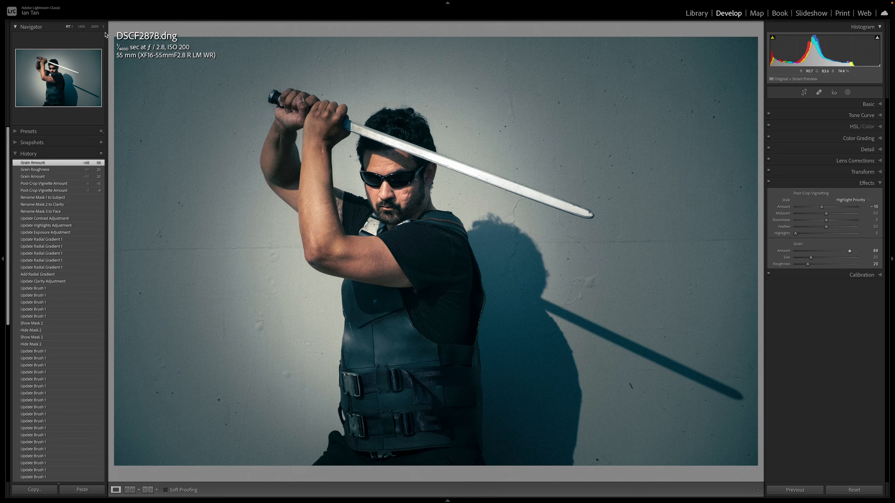
left_click(95, 28)
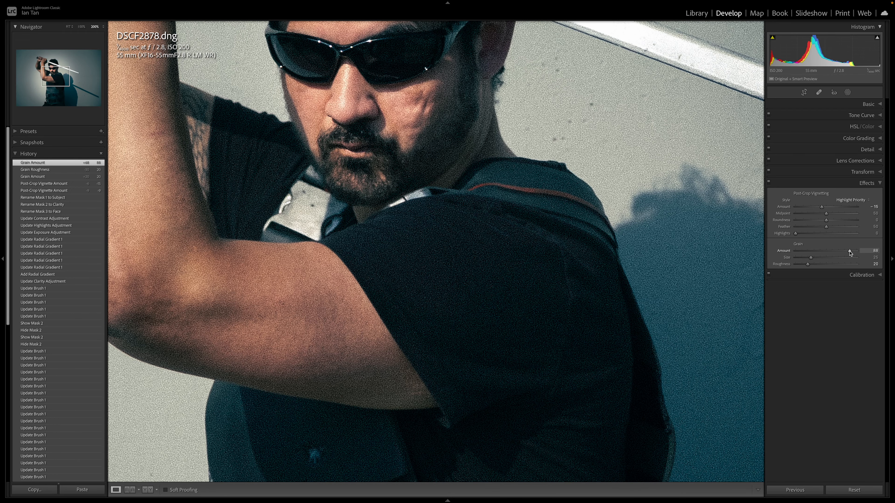
Reduce the grain amount to 24 and return to viewing the whole photo.
left_click_drag(850, 251, 811, 254)
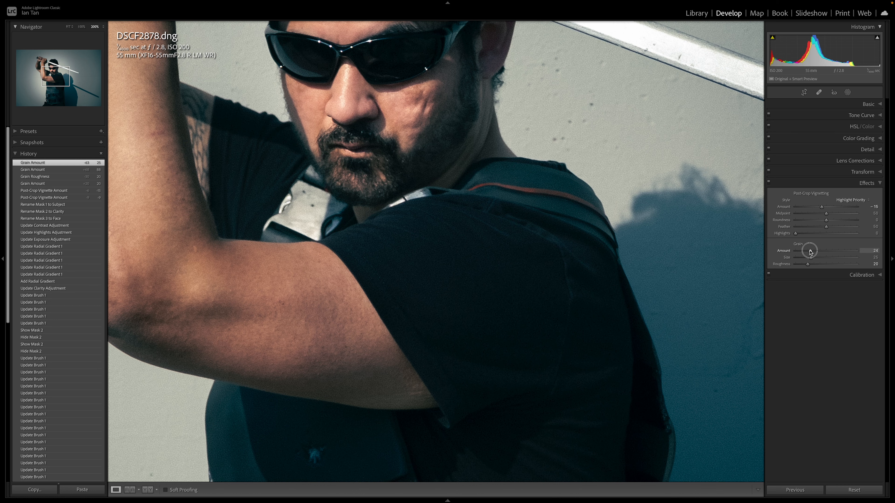
left_click(811, 251)
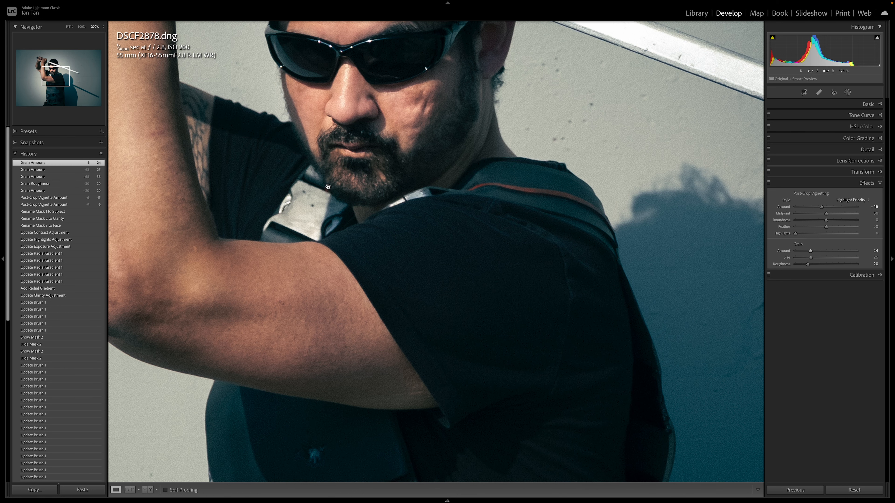
left_click(69, 27)
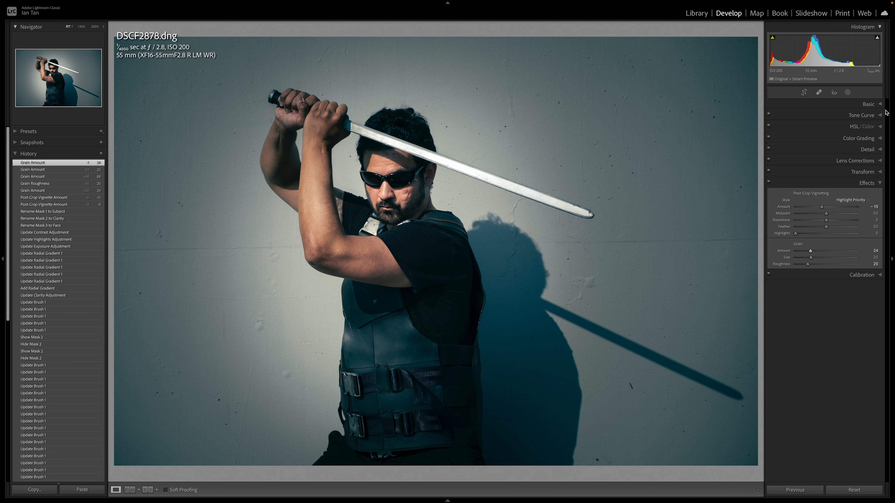
Warm the photo's white balance by setting the basic temperature to 5,715.
left_click(881, 105)
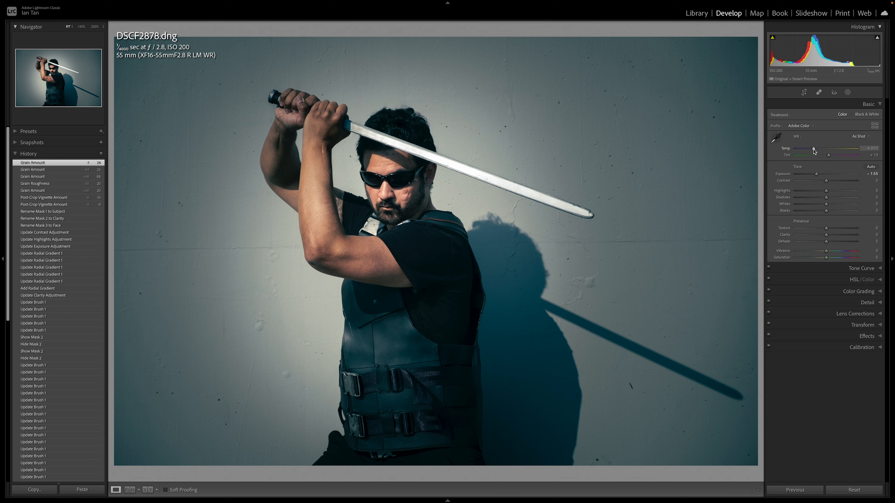
left_click_drag(813, 149, 817, 150)
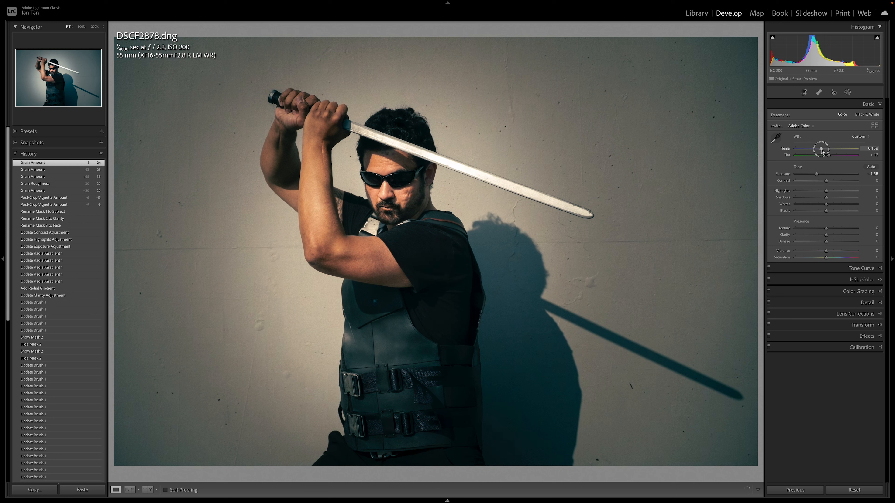
left_click_drag(822, 150, 802, 151)
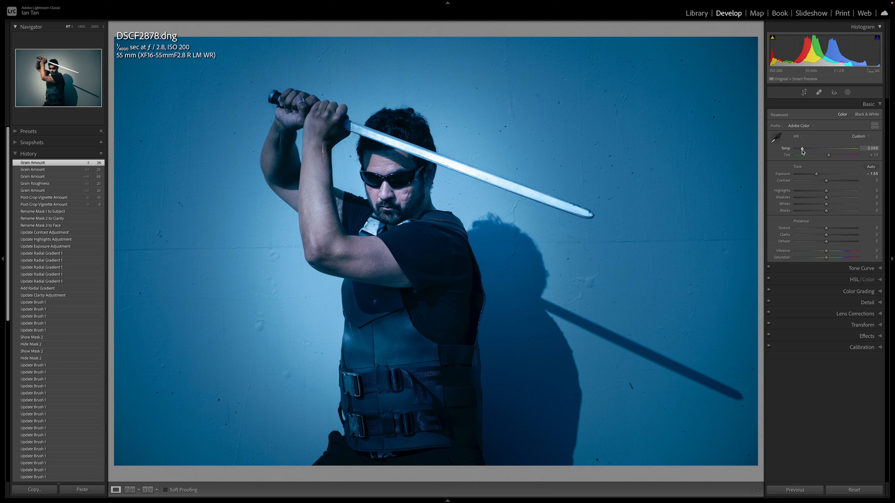
left_click_drag(803, 151, 826, 158)
key("ctrl+z")
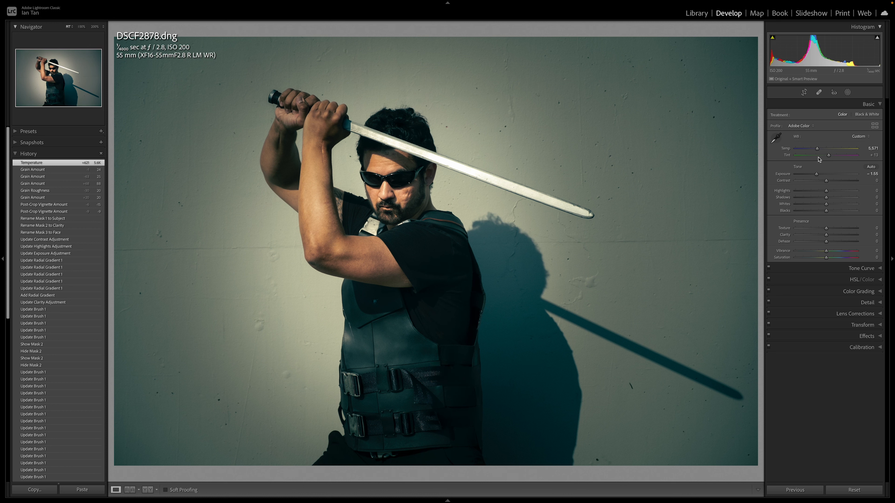
left_click_drag(817, 151, 819, 151)
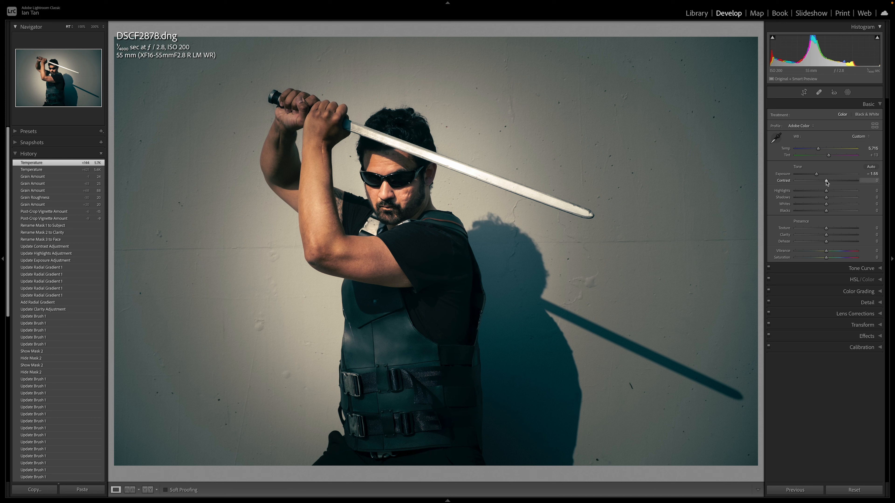
Set the contrast to +11 and check the blacks and whites with the clipping preview.
left_click_drag(827, 181, 829, 181)
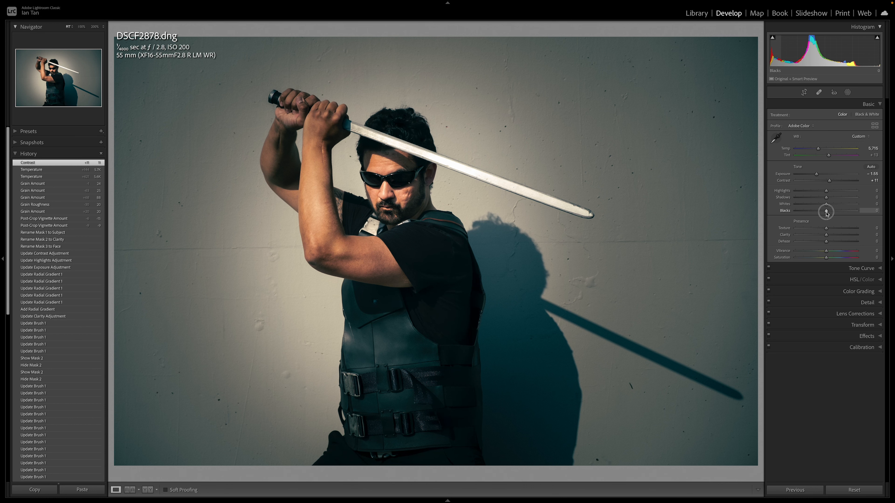
mouse_move(826, 212)
left_mouse_down()
mouse_move(817, 211)
mouse_move(838, 212)
mouse_move(827, 214)
left_mouse_up()
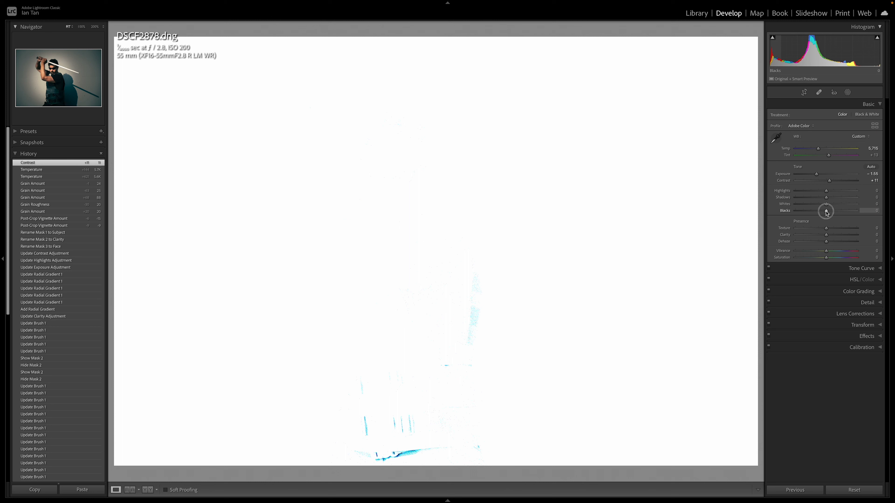
left_click_drag(826, 213, 826, 213)
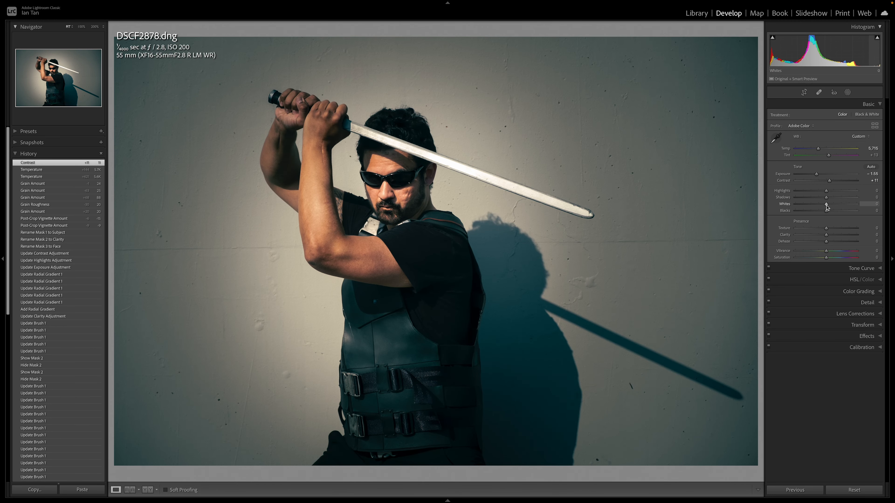
left_click_drag(826, 207, 826, 207)
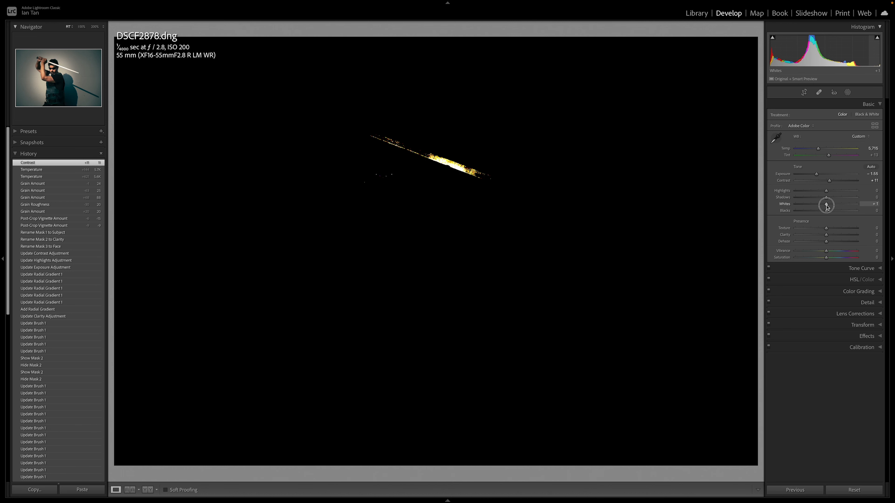
left_click_drag(826, 207, 826, 207)
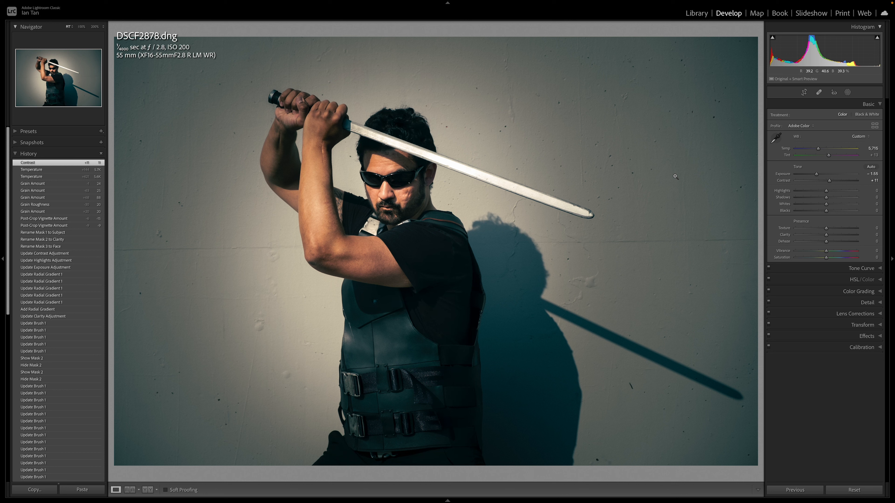
Set up a 1 x 1 crop on the swordsman portrait and reposition the photo inside the square frame.
key("r")
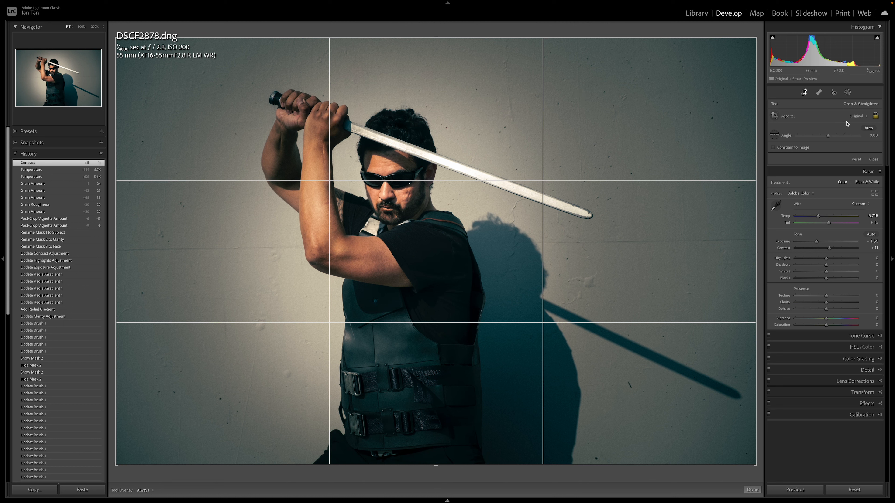
left_click(859, 116)
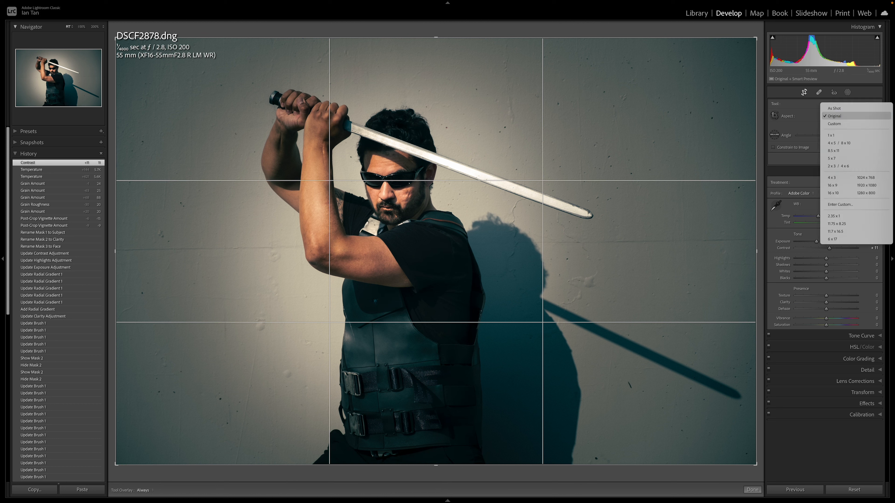
left_click(853, 135)
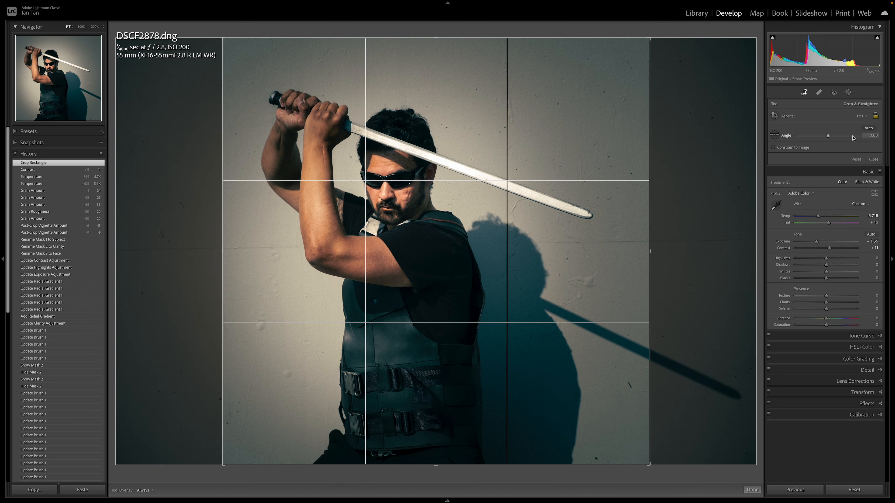
left_click_drag(555, 148, 579, 136)
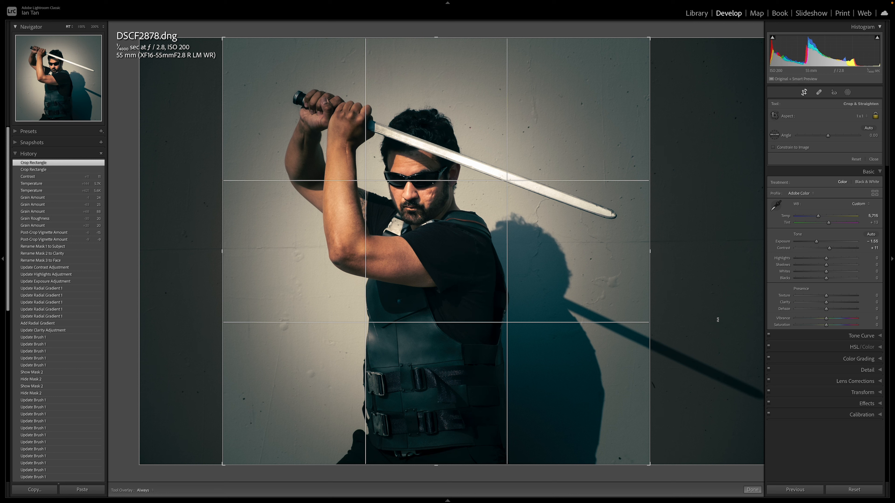
left_click_drag(604, 275, 602, 275)
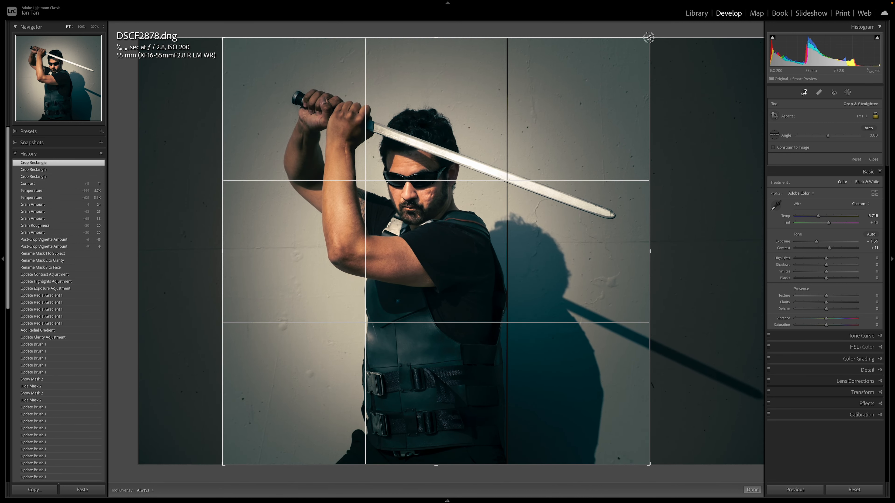
Tighten the square crop around the swordsman's upper body and raised sword, repositioning the photo inside the frame.
left_click_drag(650, 32, 606, 85)
left_click_drag(560, 150, 498, 184)
left_click_drag(273, 90, 244, 80)
left_click_drag(532, 172, 511, 162)
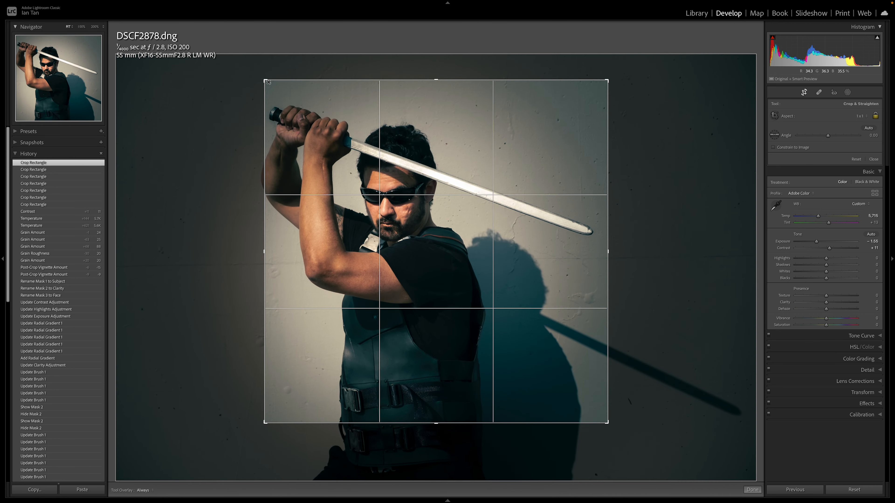
Enlarge the square crop slightly for more space around the sword and torso, reposition the photo, and apply the crop.
left_click_drag(268, 81, 253, 76)
left_click_drag(587, 158, 579, 137)
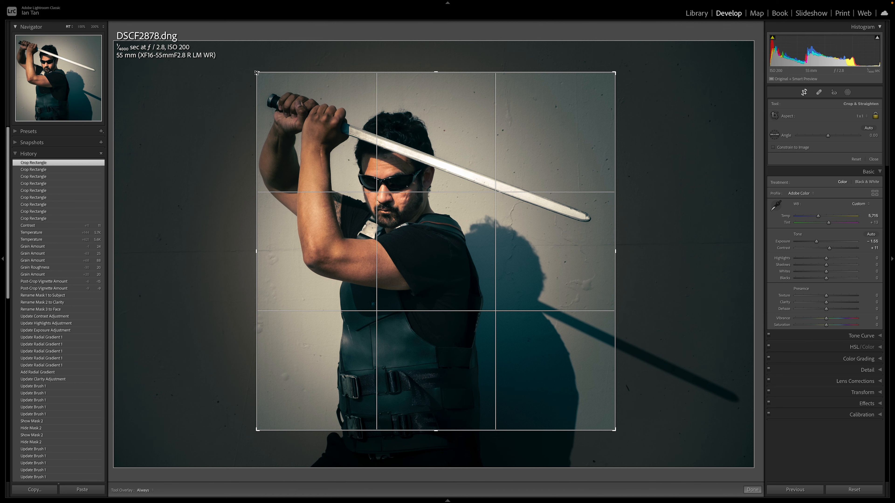
left_click_drag(257, 72, 227, 64)
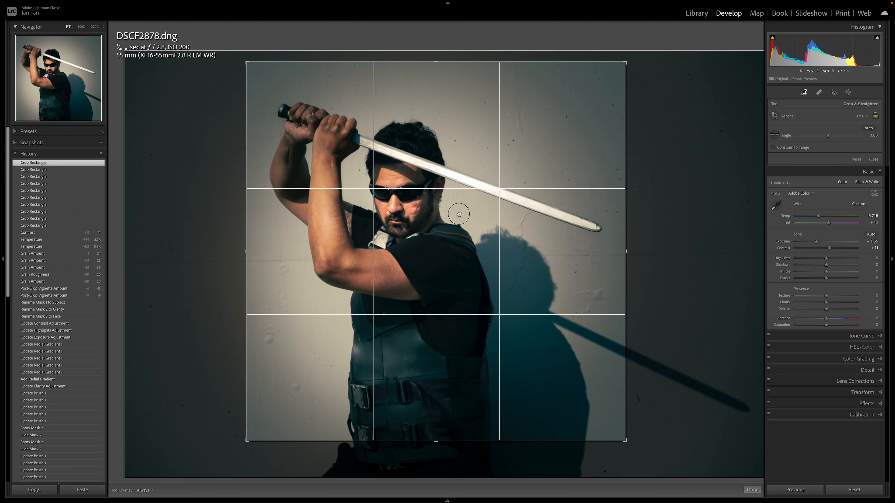
left_click_drag(456, 209, 449, 210)
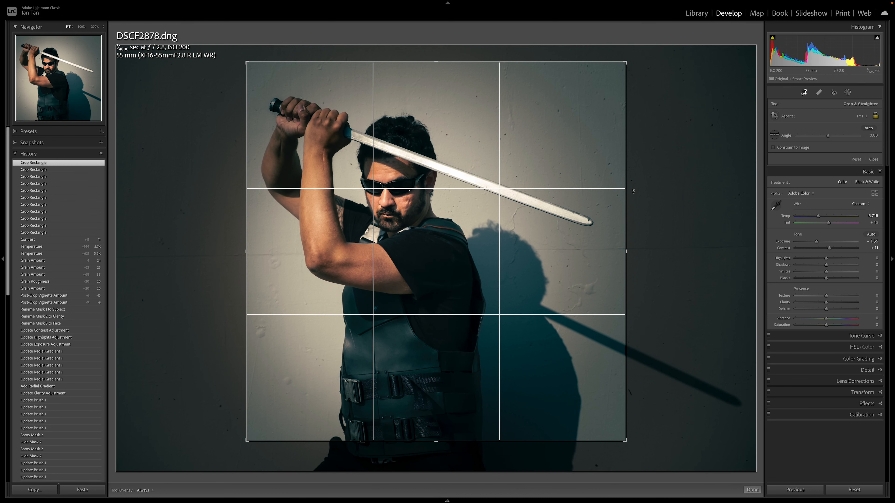
key("Return")
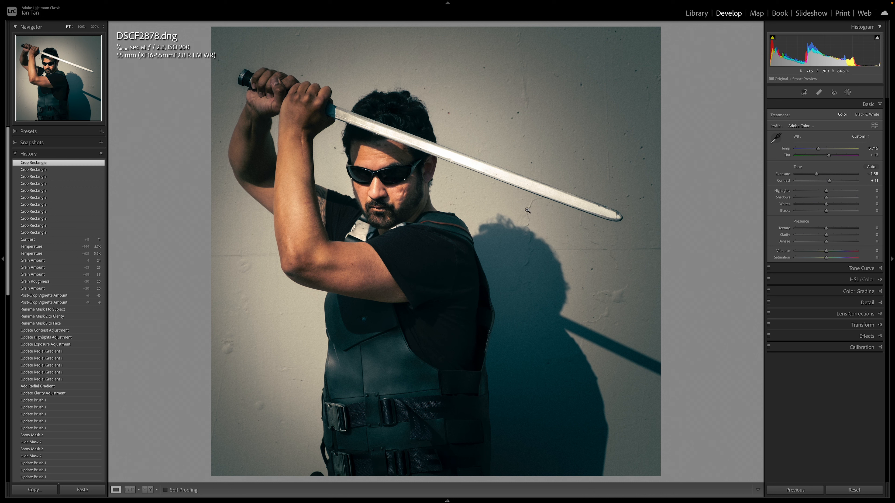
Review the crop against the full frame, check the photo in the library grid, and compare it with its before version.
key("r")
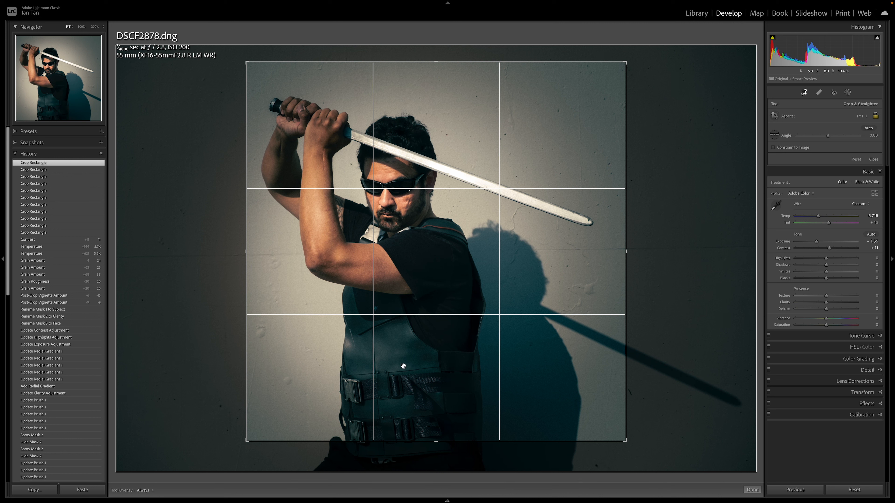
key("Return")
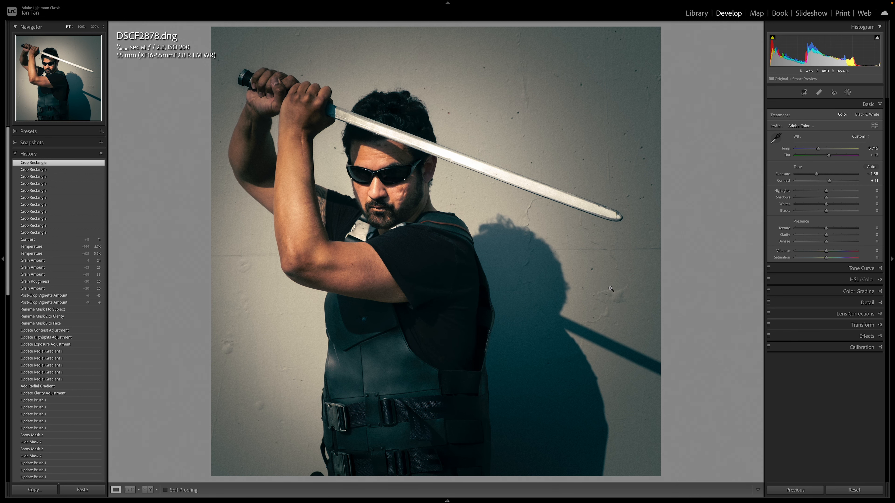
key("g")
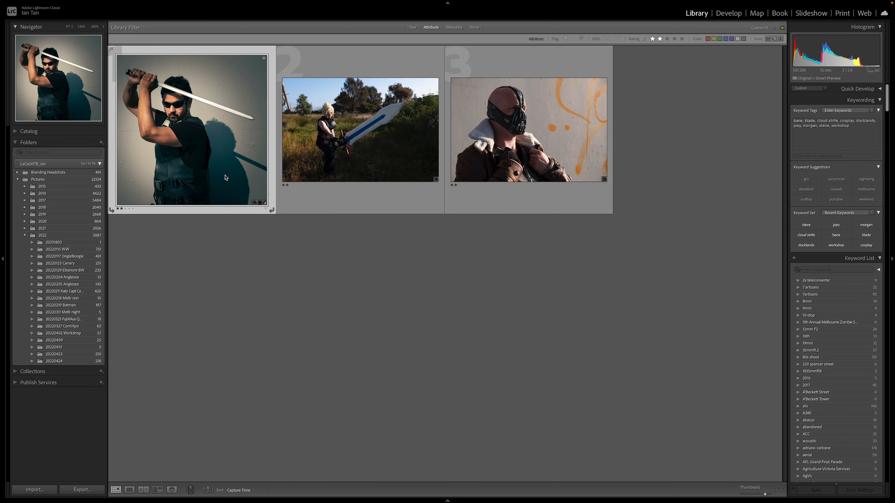
key("d")
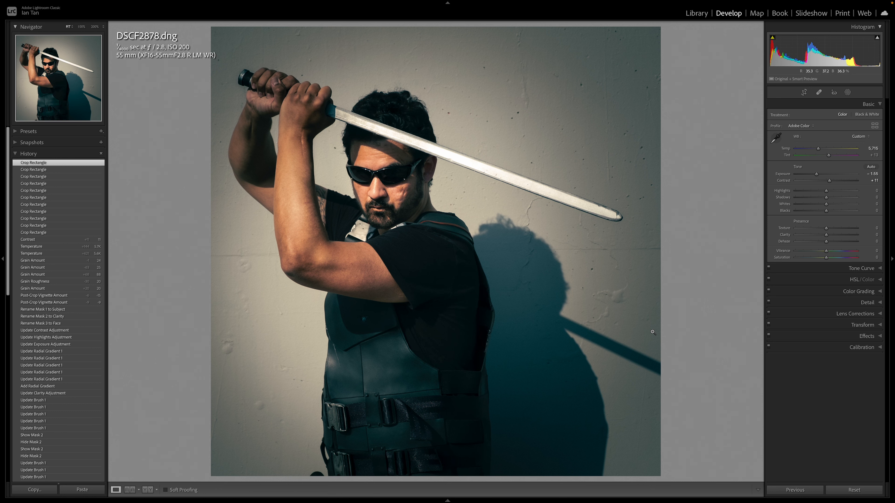
key("backslash")
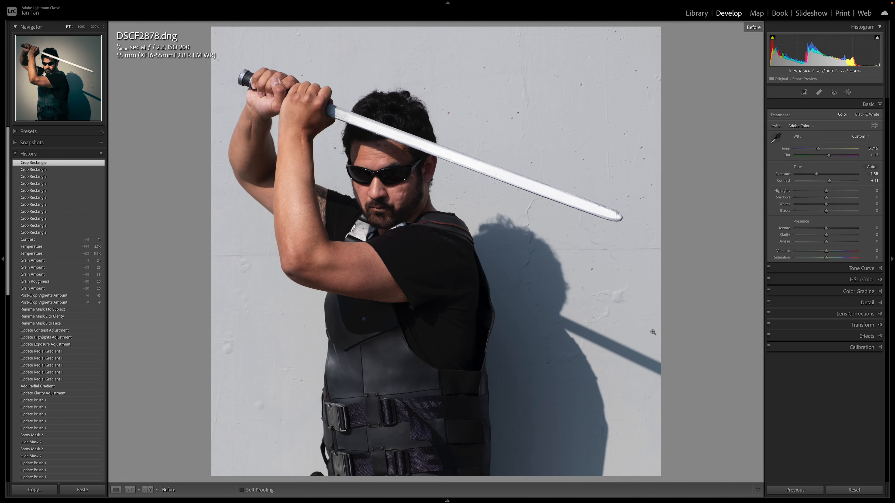
key("backslash")
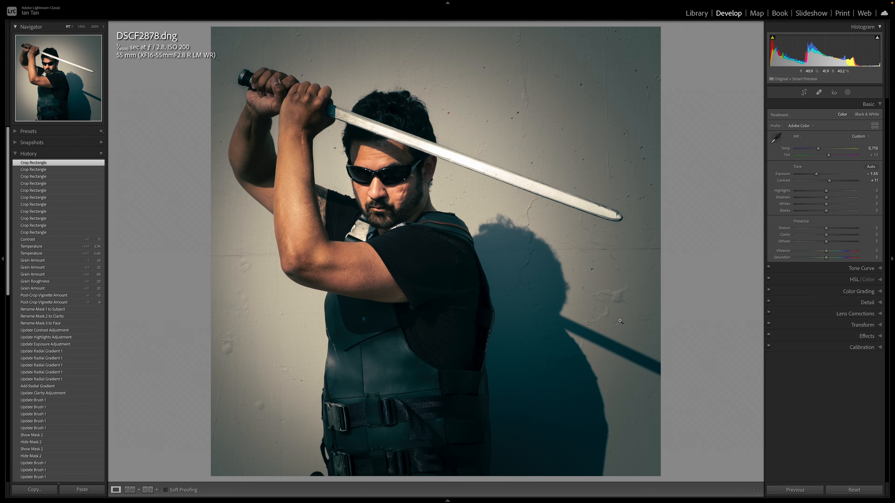
Open the photo of the blond cosplayer with the giant sword, DSCF3008.dng, for developing.
key("g")
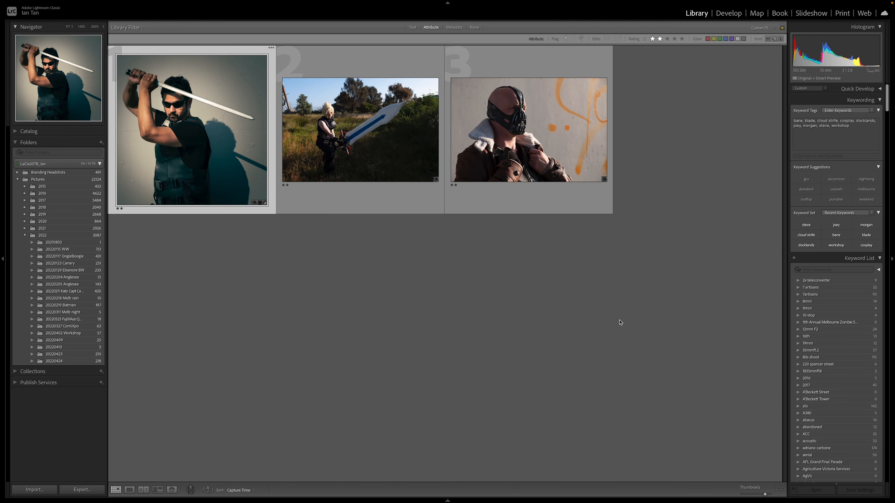
left_click(338, 133)
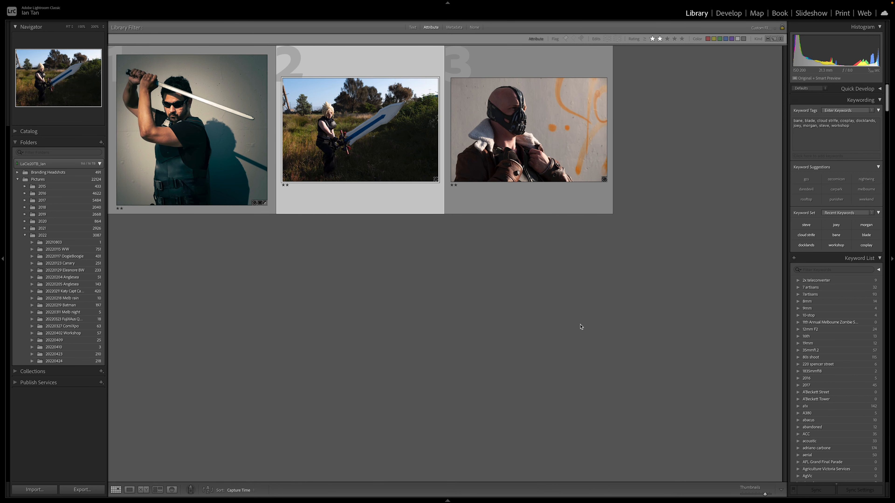
key("d")
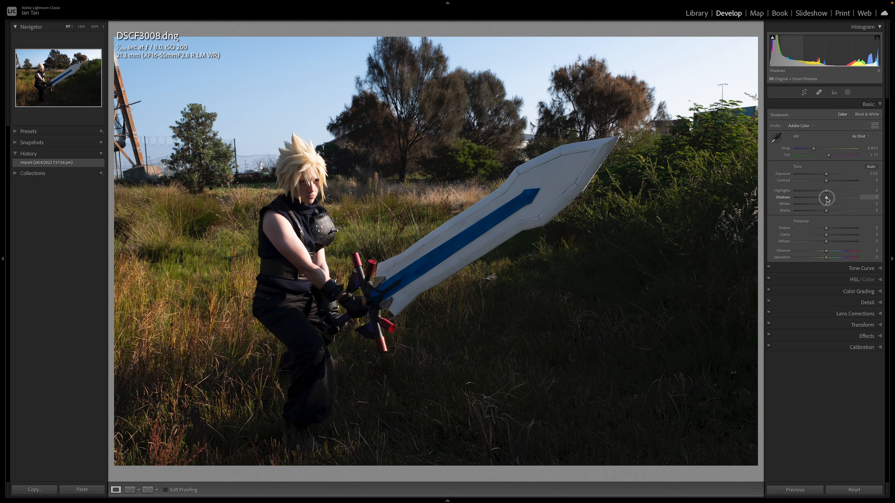
Try shadows at +100, then exposure at +2.00 with highlights at -100, undoing each trial.
left_click_drag(826, 198, 861, 197)
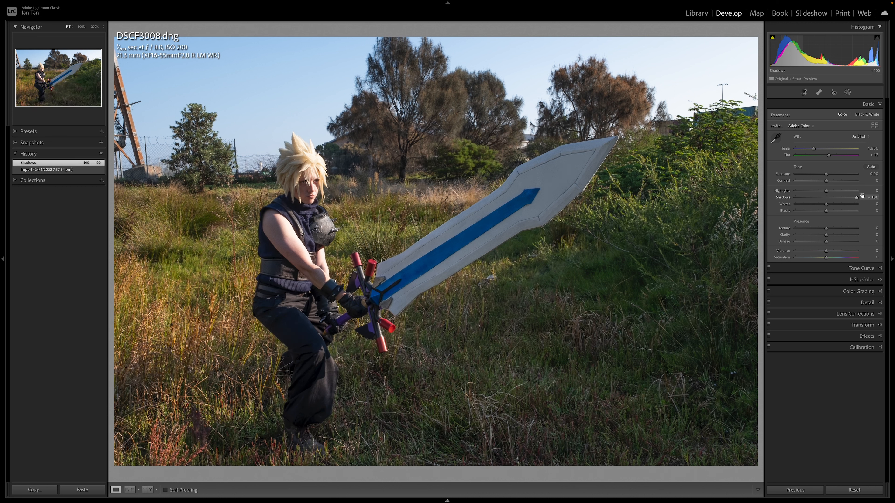
key("ctrl+z")
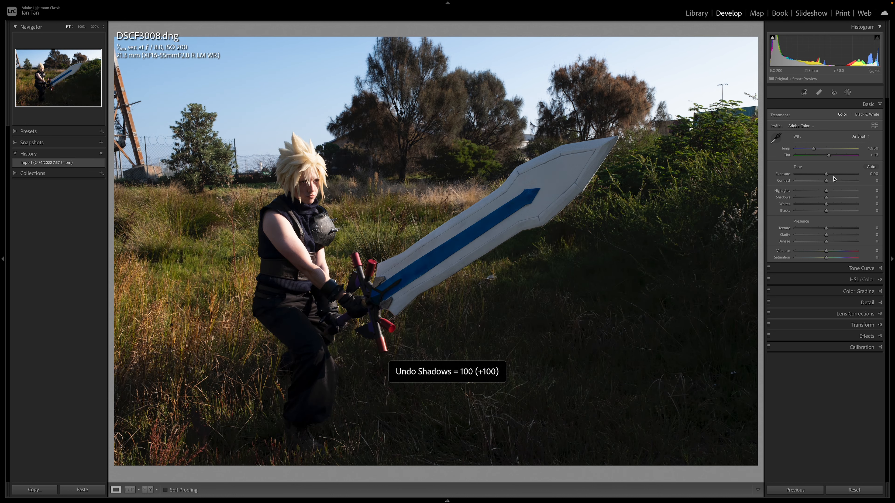
left_click_drag(826, 174, 839, 173)
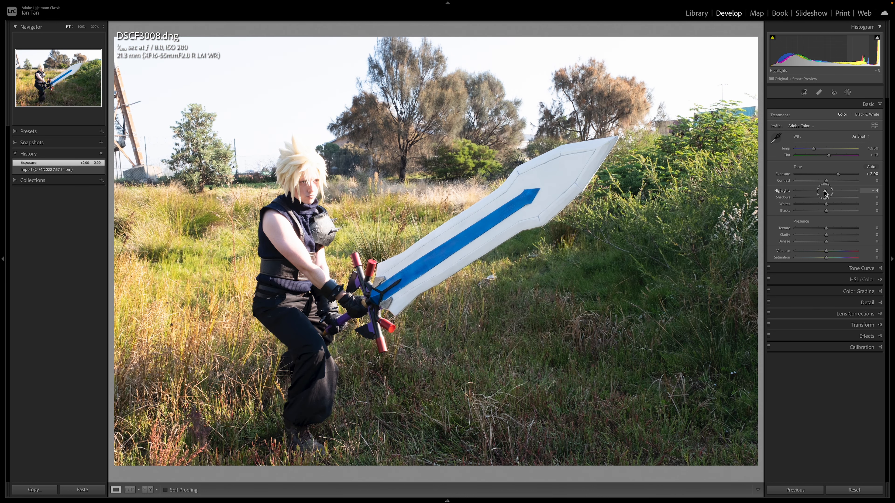
left_click_drag(824, 191, 793, 192)
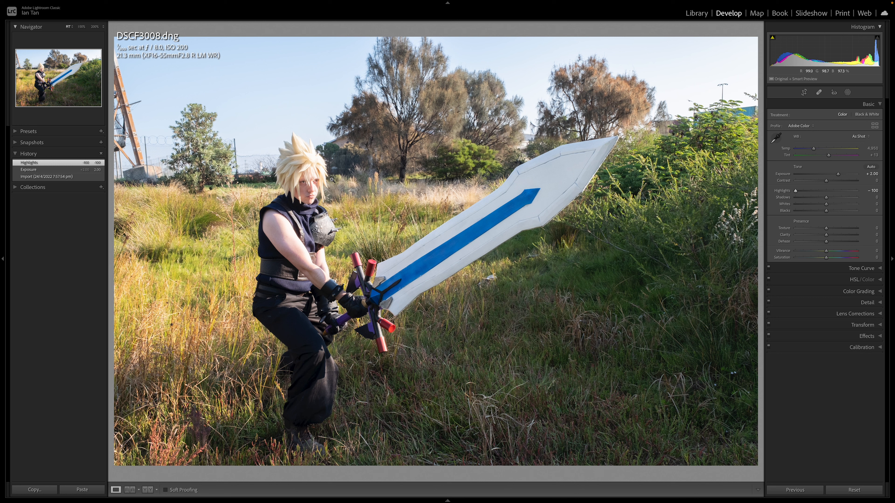
key("ctrl+z")
key("ctrl+z")
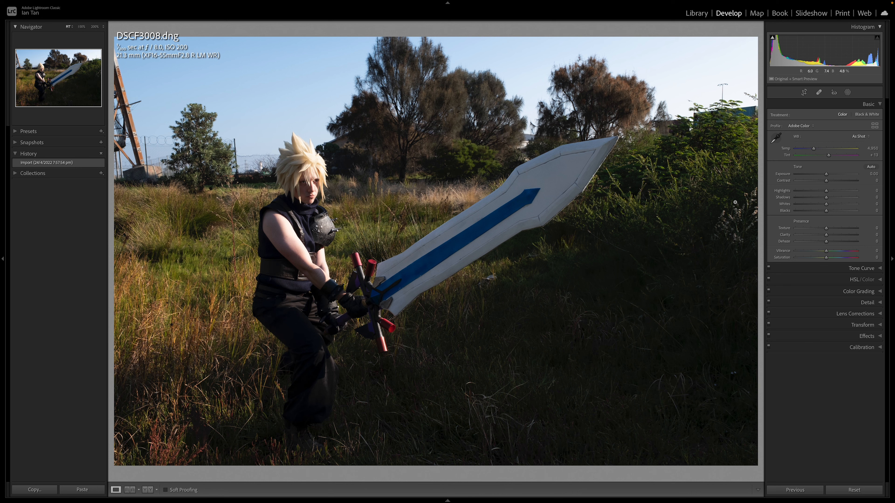
Straighten the cosplayer photo with a crop angle of 0.23 and apply the crop.
key("r")
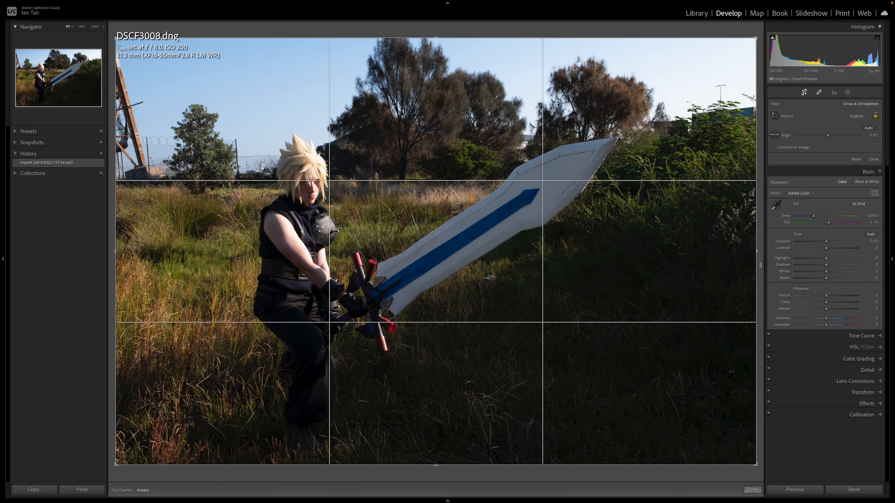
mouse_move(761, 263)
left_mouse_down()
mouse_move(760, 271)
mouse_move(756, 264)
left_mouse_up()
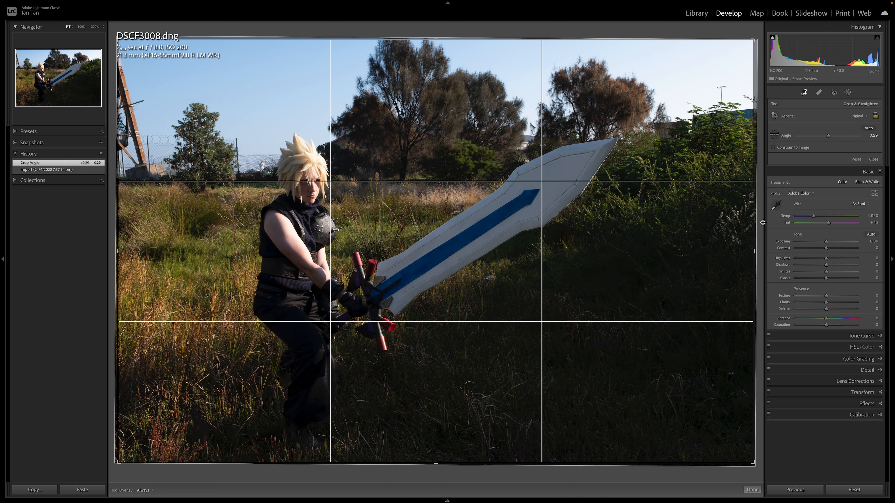
left_click_drag(761, 222, 762, 223)
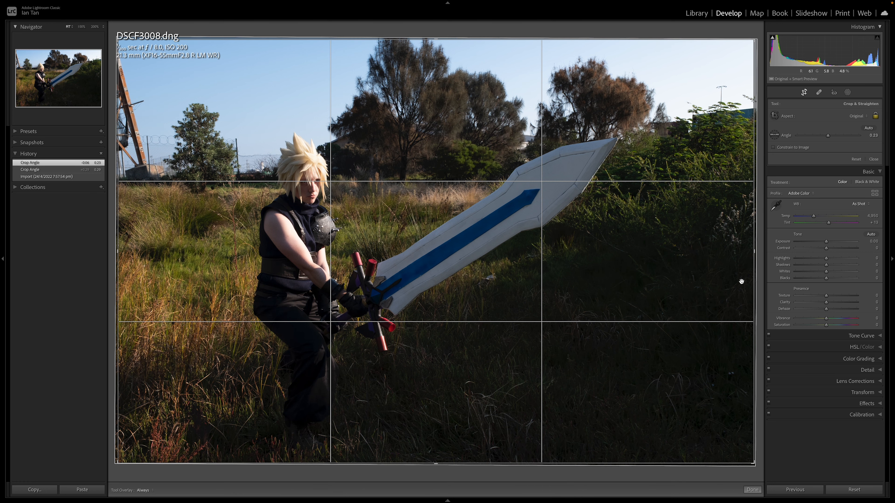
key("Return")
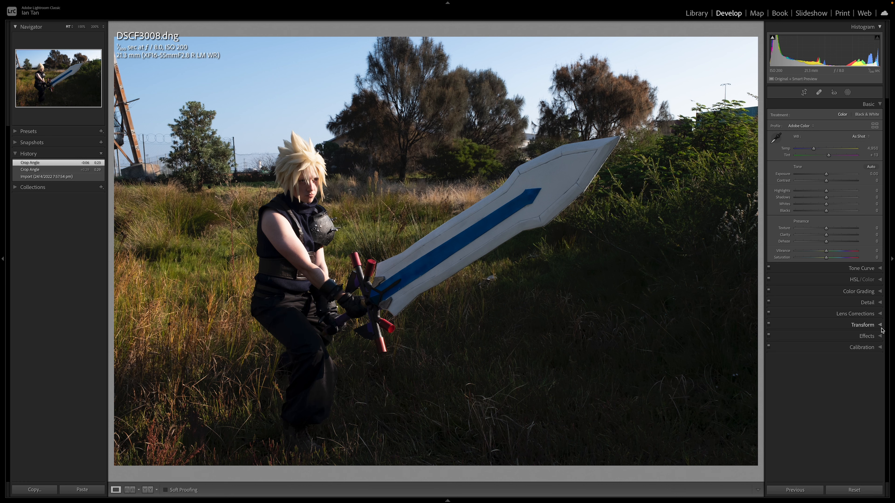
Set the photo's vertical perspective to +3 with the crop constrained to the image area, and return to the basic adjustments.
left_click(874, 325)
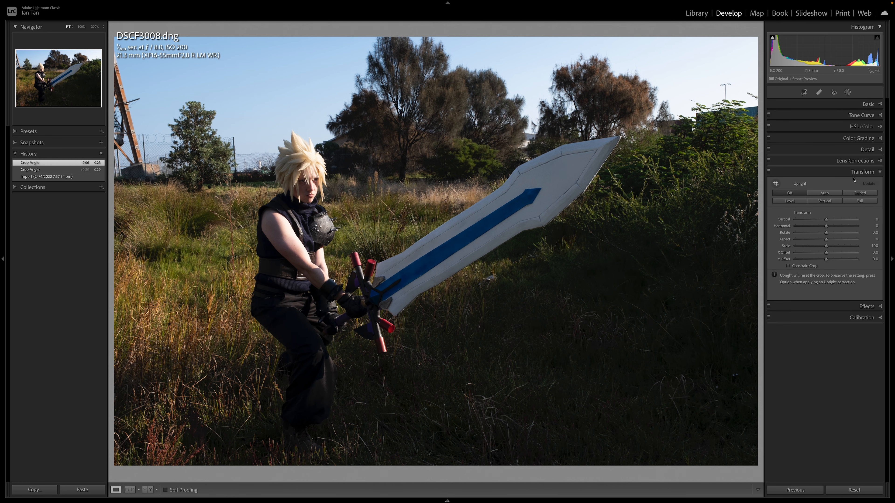
mouse_move(820, 233)
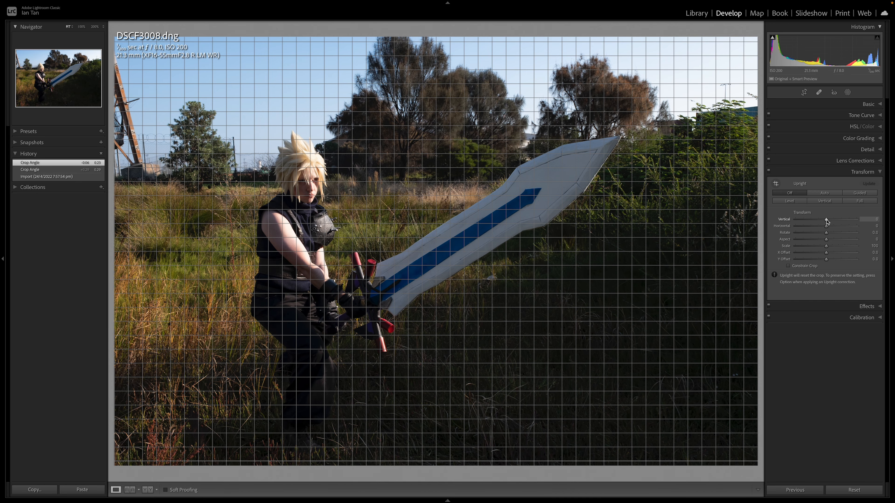
left_click_drag(827, 221, 829, 221)
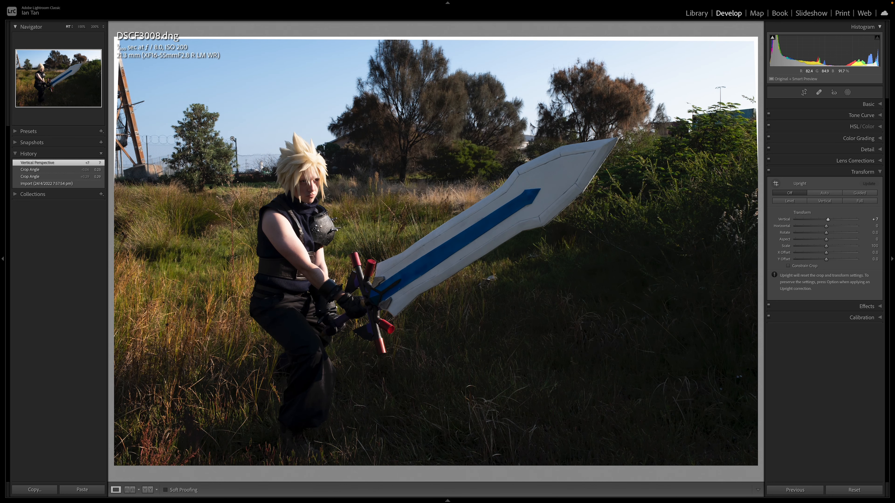
mouse_move(837, 222)
left_mouse_down()
mouse_move(820, 221)
mouse_move(828, 219)
left_mouse_up()
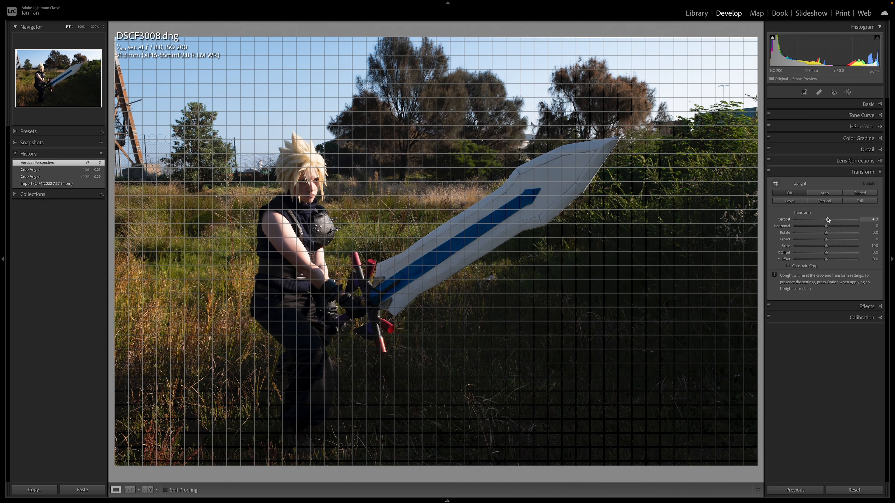
left_click_drag(826, 217, 827, 219)
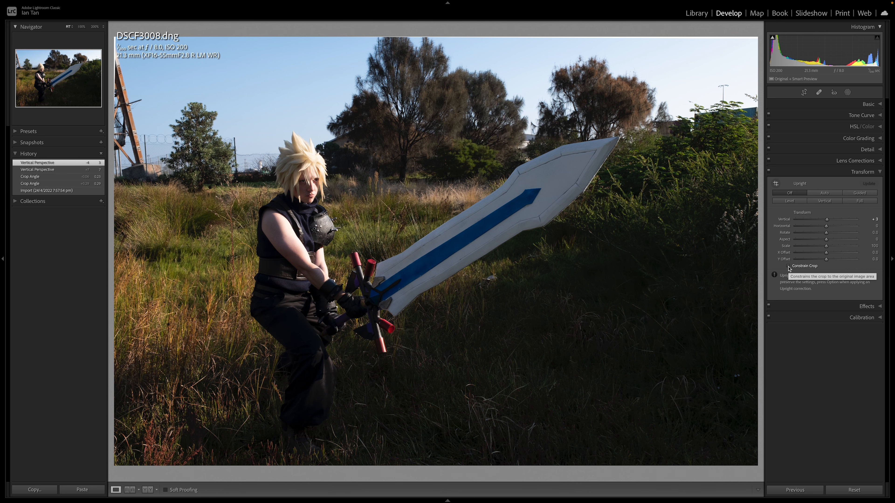
left_click(788, 267)
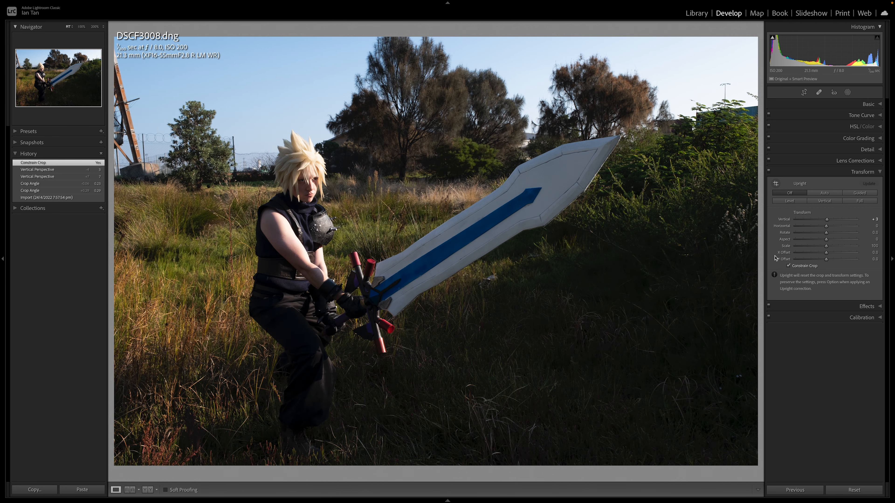
left_click(881, 104)
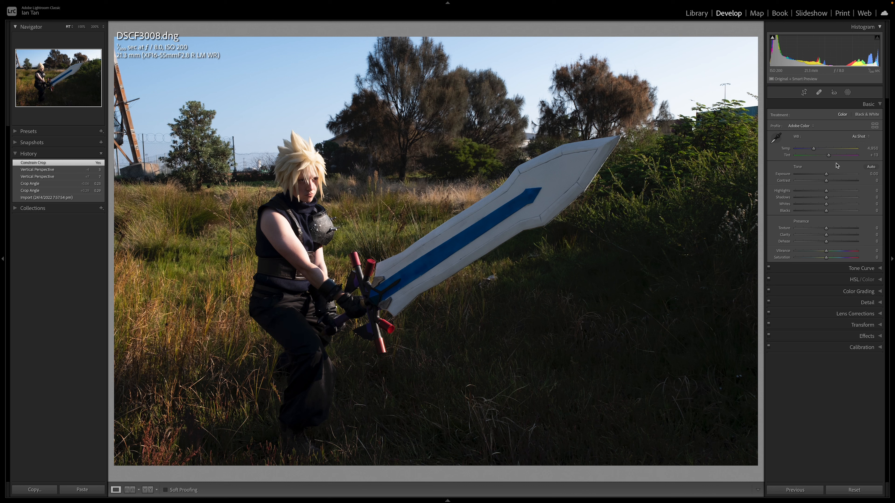
Browse the creative profiles, apply the Modern 08 profile to the photo, and return to the basic adjustments.
left_click(875, 127)
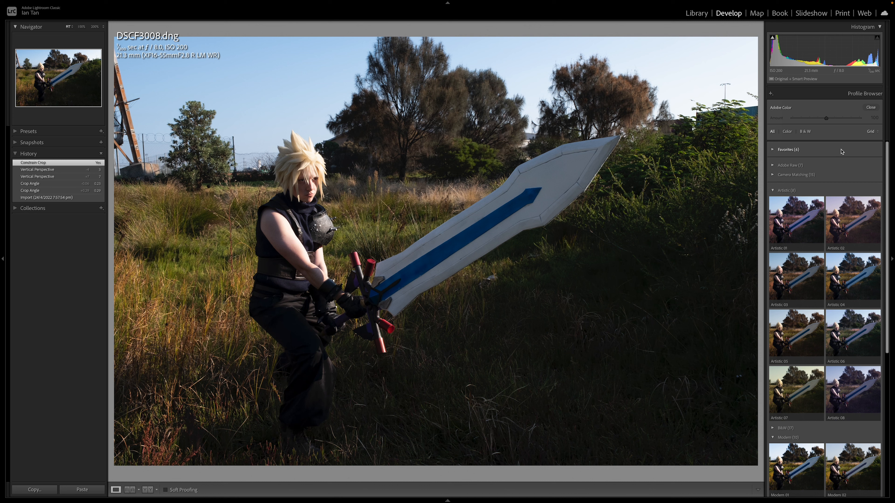
scroll(841, 152, "down", 1)
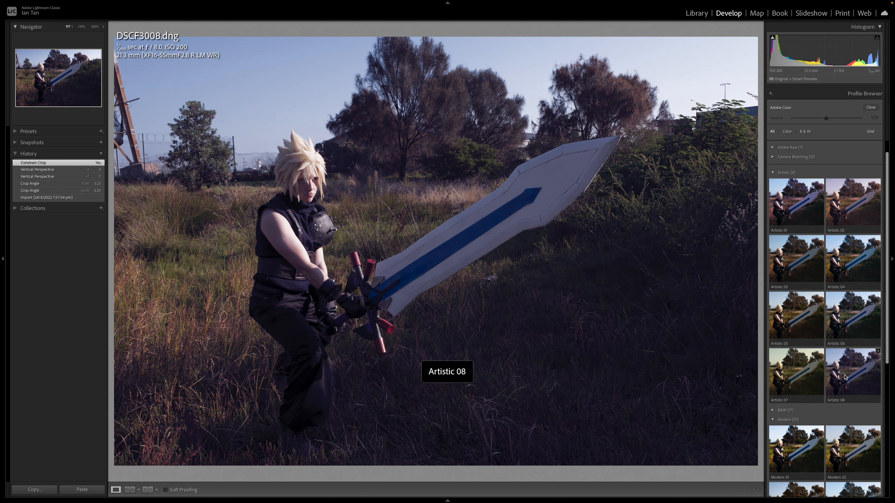
scroll(848, 309, "down", 1)
scroll(848, 308, "down", 8)
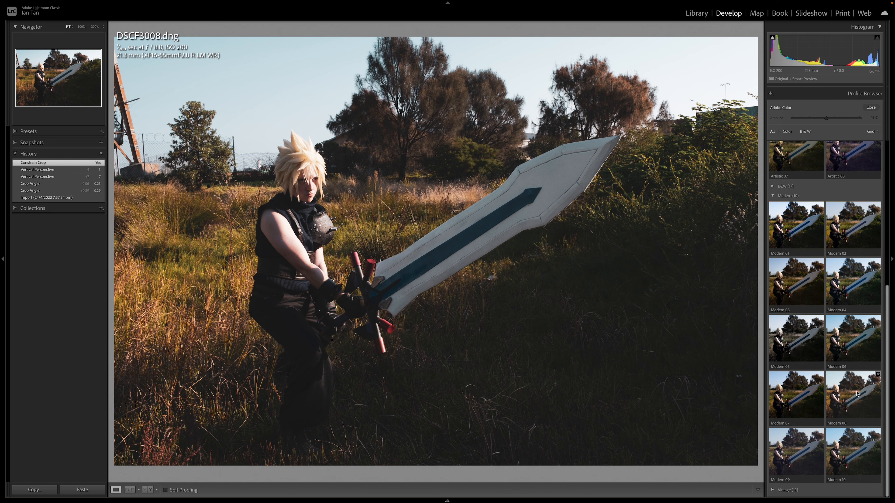
left_click(857, 394)
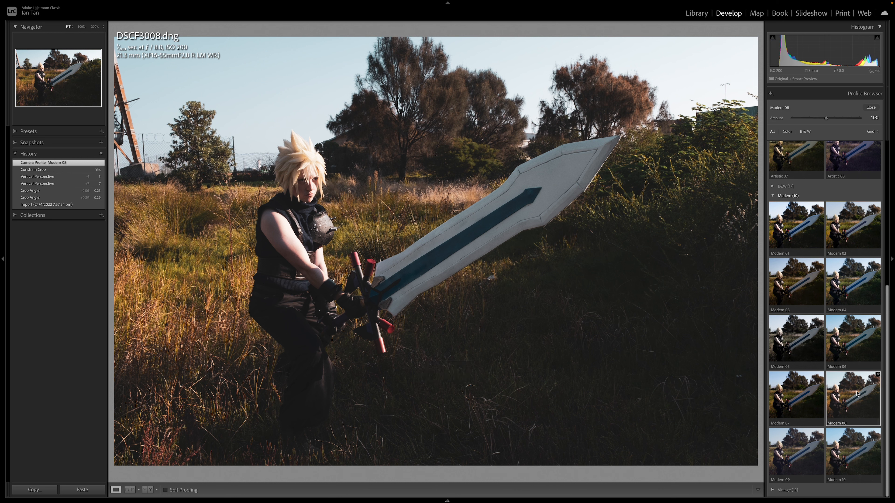
left_click(870, 107)
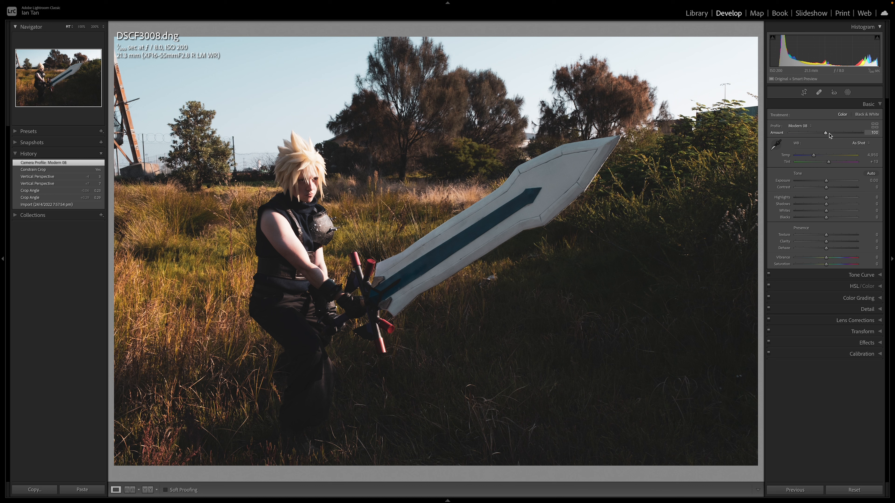
Try the Modern 08 profile amount at 0 and at 200, and return it to 100.
left_click_drag(826, 135, 786, 134)
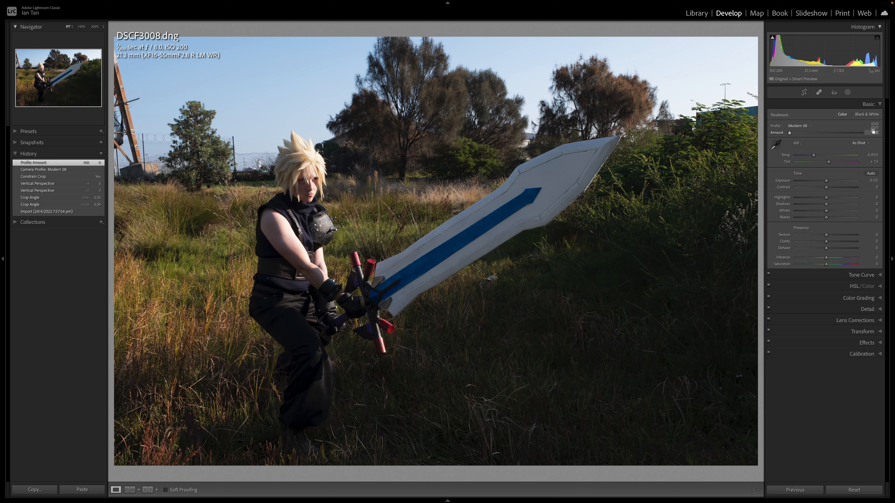
left_click_drag(789, 134, 869, 133)
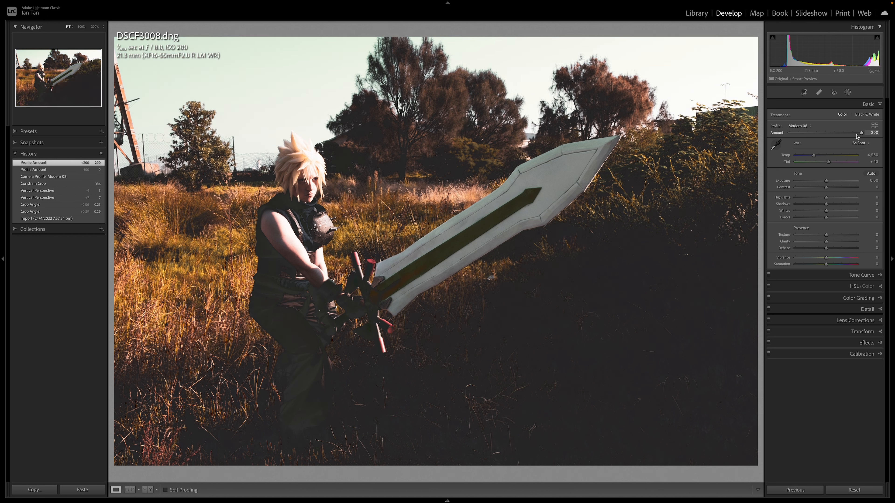
left_click_drag(861, 135, 826, 134)
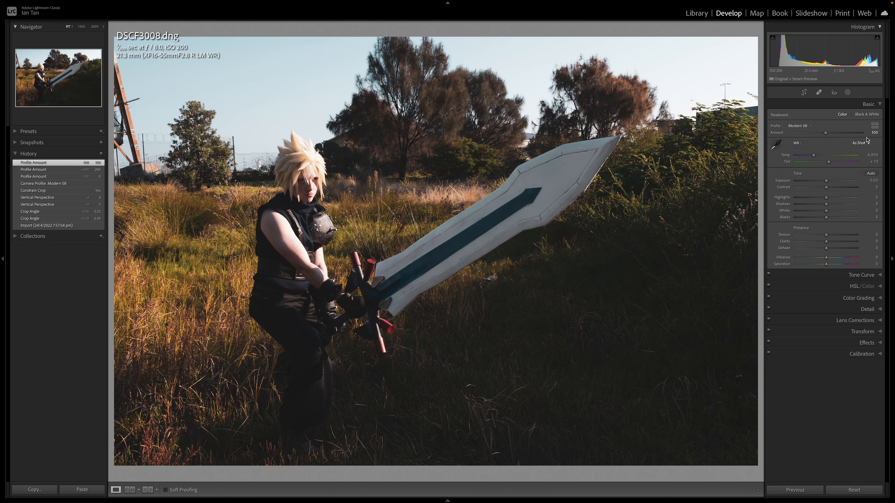
Start a new brush mask with highlights at -20 and a slightly larger brush for the cosplayer's blond wig, with the edit pins hidden.
left_click(847, 92)
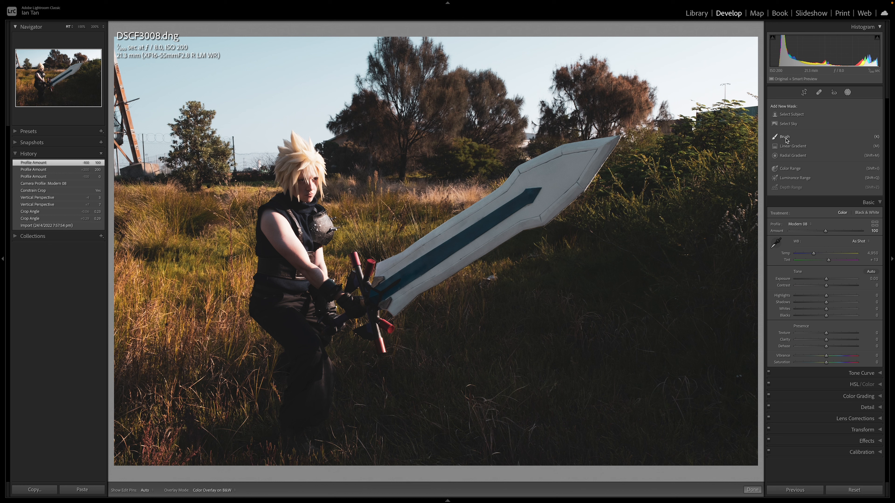
left_click(785, 137)
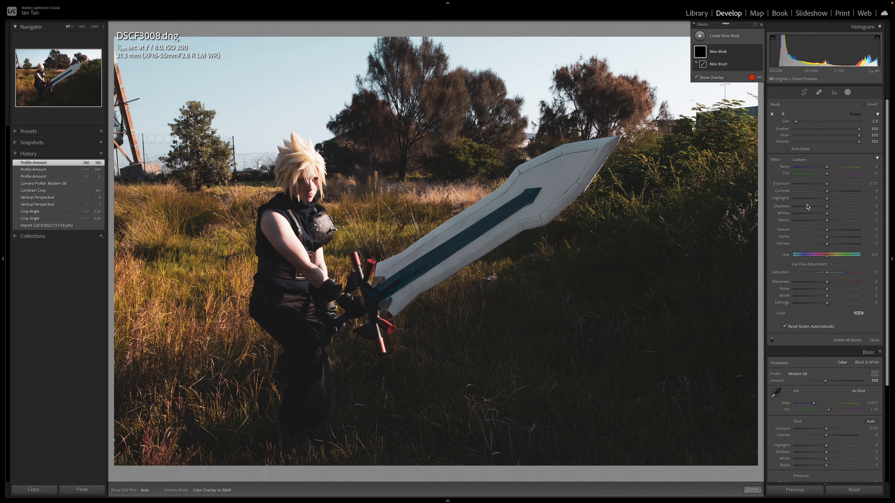
left_click_drag(827, 201, 820, 200)
left_click(94, 26)
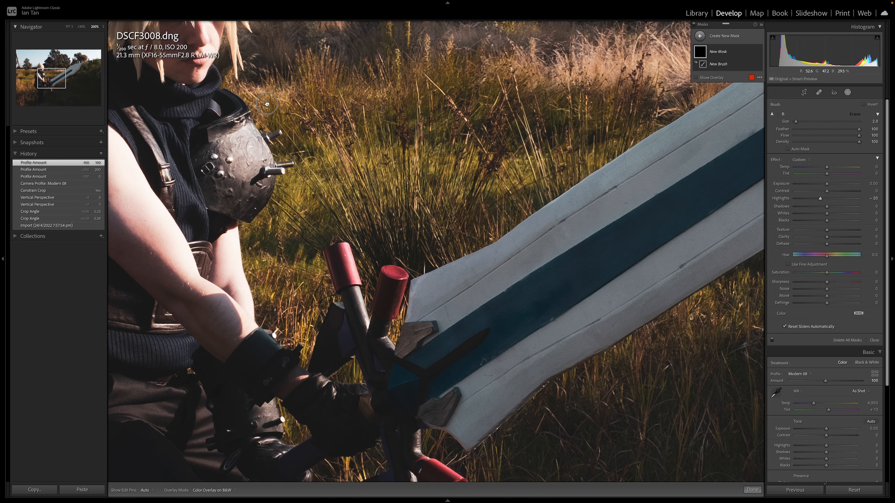
left_click_drag(266, 104, 469, 283)
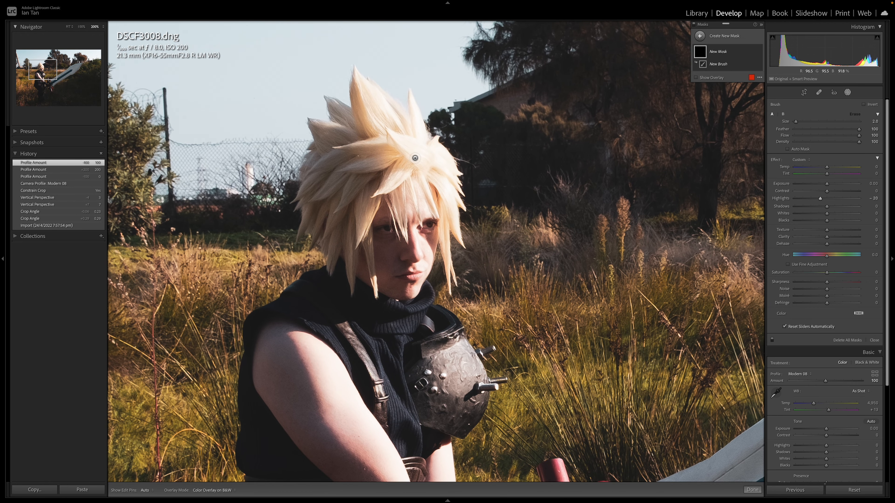
left_click_drag(795, 121, 799, 123)
key("h")
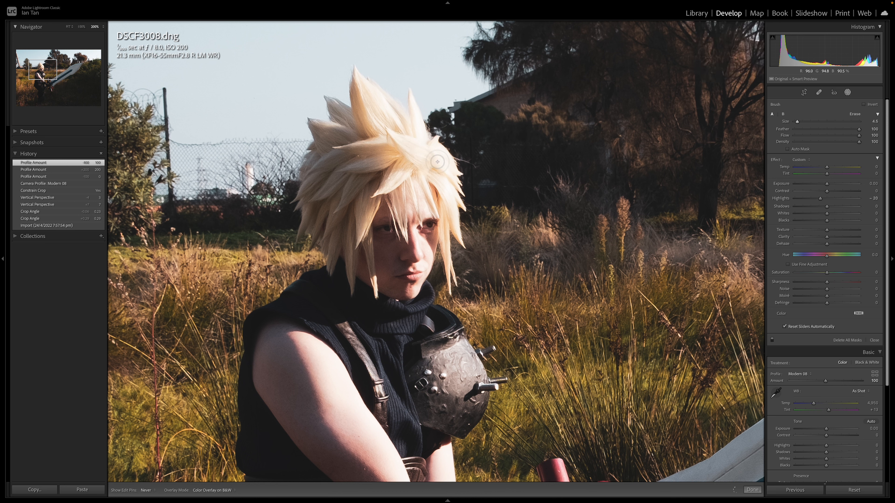
Paint the highlight-reducing mask over the brightest spikes and fringe of the wig, reducing the brush size to 3.0.
left_click_drag(439, 178, 458, 231)
key("[")
key("[")
left_click_drag(405, 170, 387, 184)
mouse_move(415, 123)
left_mouse_down()
mouse_move(409, 105)
mouse_move(408, 130)
mouse_move(366, 96)
left_mouse_up()
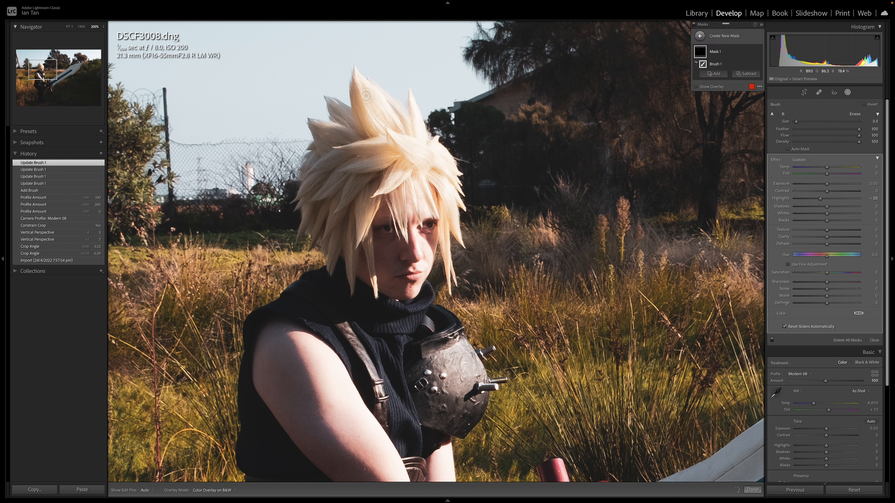
mouse_move(397, 138)
left_mouse_down()
mouse_move(430, 154)
mouse_move(416, 183)
mouse_move(419, 206)
mouse_move(422, 181)
mouse_move(438, 208)
left_mouse_up()
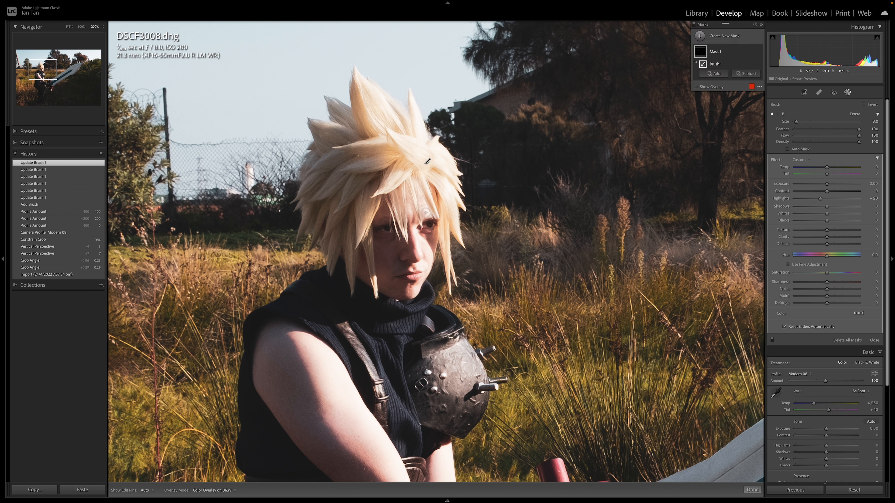
Refine the wig mask around the fringe, lower its highlights to about -45, and finish masking with the whole photo in view.
key("alt")
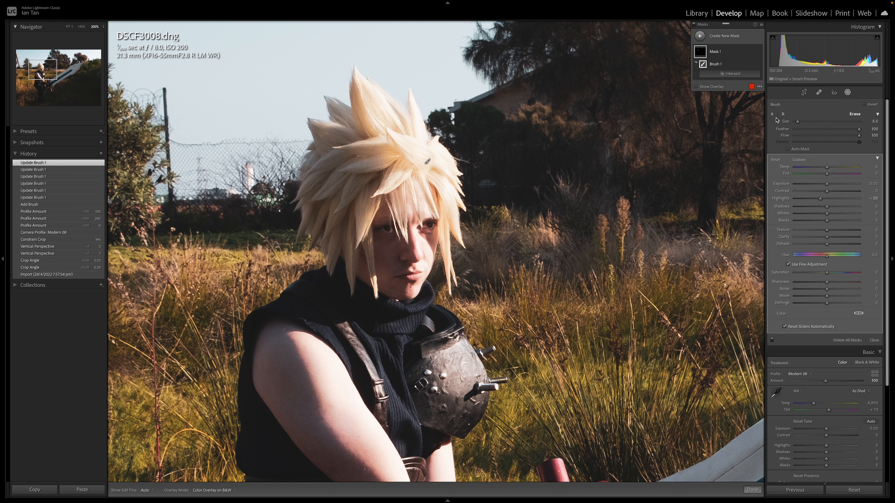
left_click_drag(797, 121, 795, 122)
mouse_move(425, 214)
left_mouse_down()
mouse_move(420, 187)
mouse_move(425, 215)
mouse_move(411, 204)
left_mouse_up()
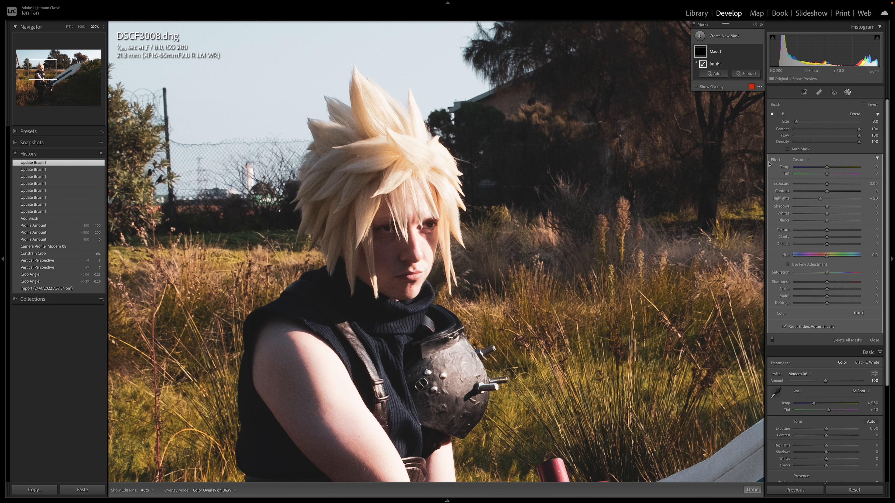
mouse_move(820, 200)
left_mouse_down()
mouse_move(800, 199)
mouse_move(827, 199)
mouse_move(812, 200)
left_mouse_up()
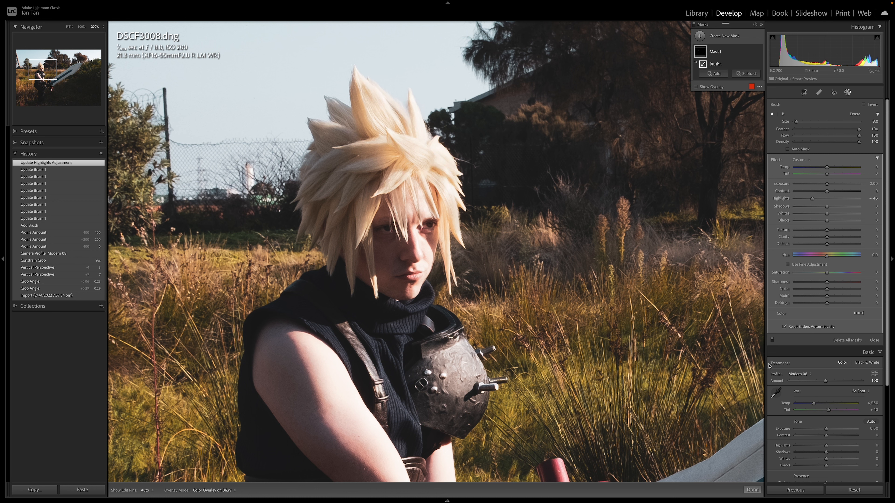
left_click(752, 490)
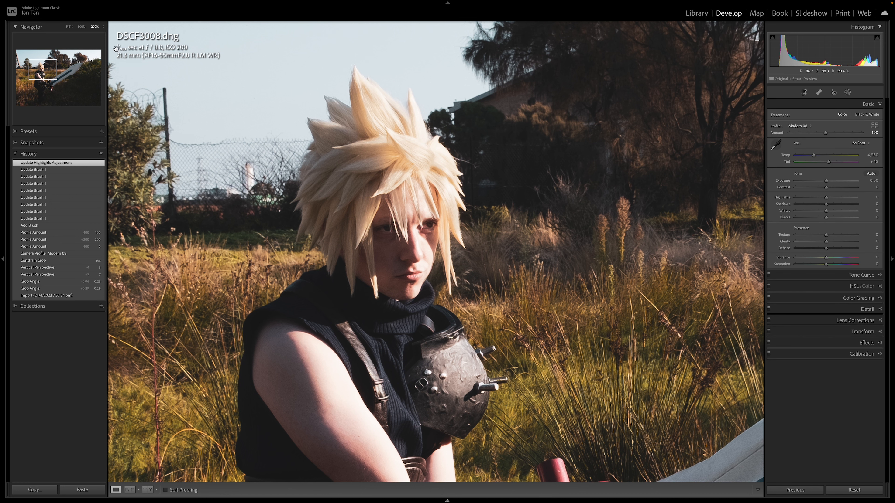
left_click(68, 26)
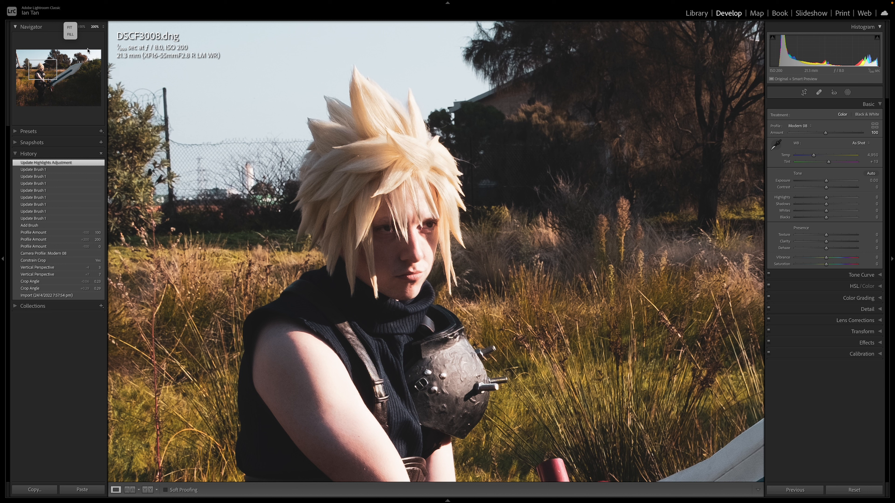
left_click(71, 28)
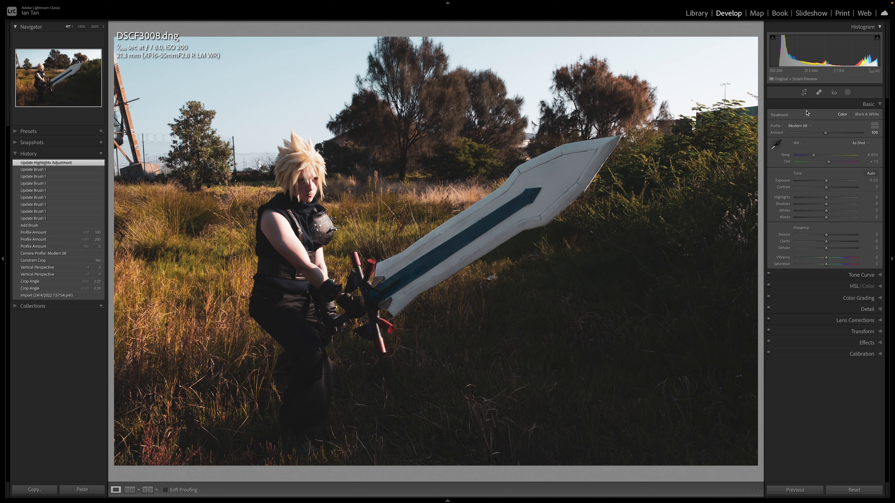
Try brightening the dark grass beneath the sword with a large brush mask at exposure 0.37 and shadows 24, and undo it.
left_click(848, 93)
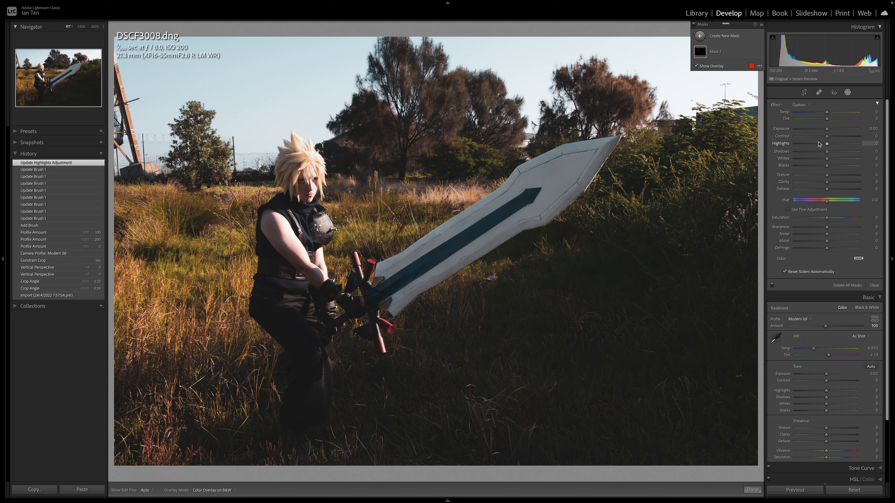
left_click(733, 37)
left_click(732, 73)
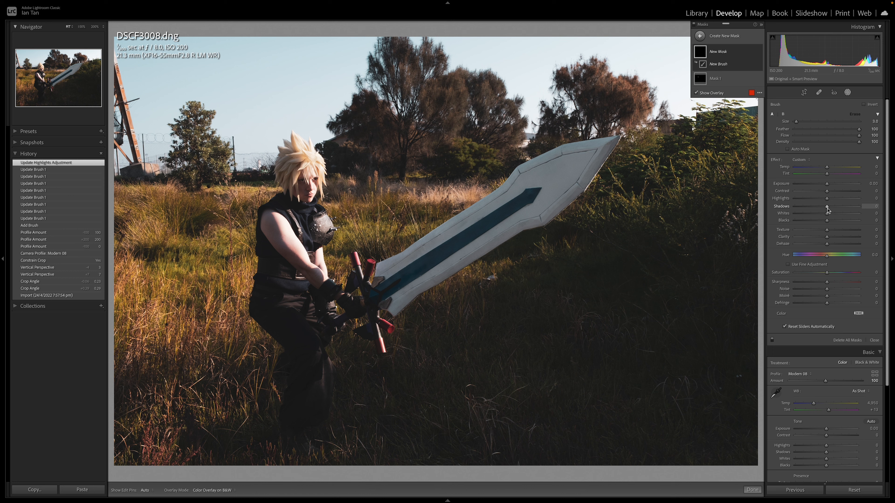
mouse_move(827, 207)
left_mouse_down()
mouse_move(835, 207)
mouse_move(830, 183)
left_mouse_up()
mouse_move(796, 121)
left_mouse_down()
mouse_move(829, 121)
mouse_move(809, 121)
left_mouse_up()
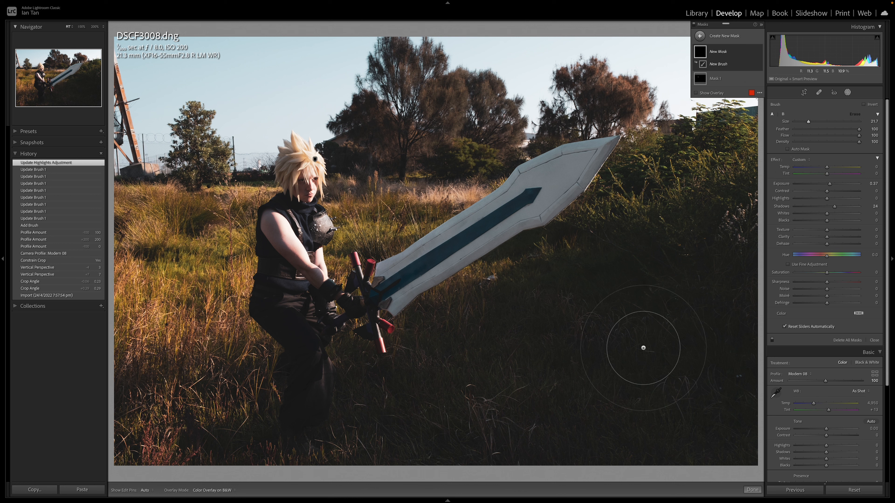
key("h")
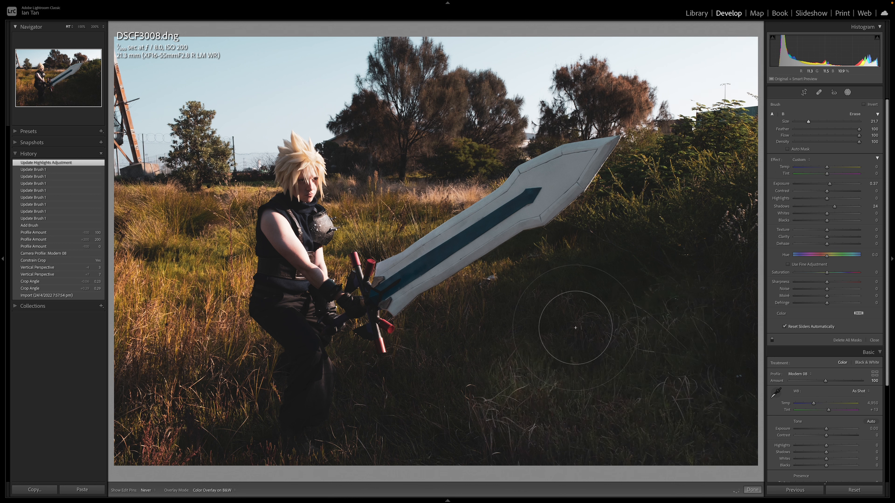
mouse_move(575, 327)
left_mouse_down()
mouse_move(632, 276)
mouse_move(703, 255)
mouse_move(446, 342)
mouse_move(490, 391)
mouse_move(550, 413)
mouse_move(450, 425)
mouse_move(624, 277)
mouse_move(629, 261)
mouse_move(683, 317)
left_mouse_up()
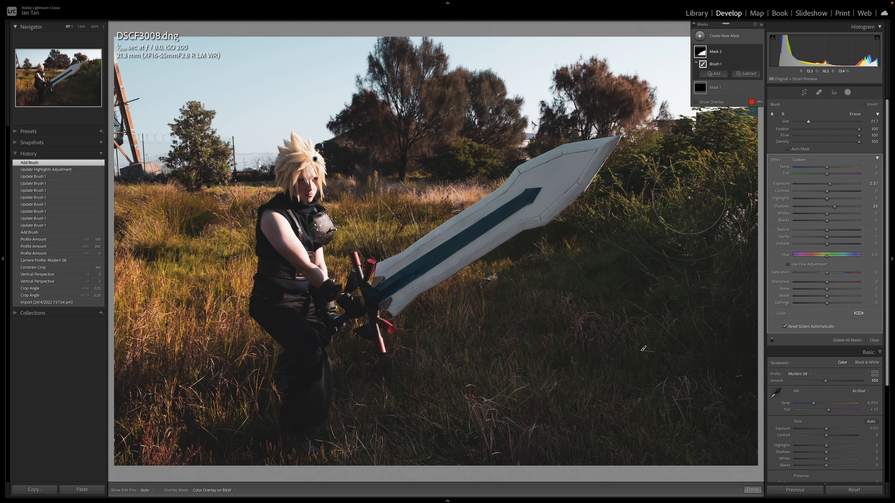
key("Escape")
key("ctrl+z")
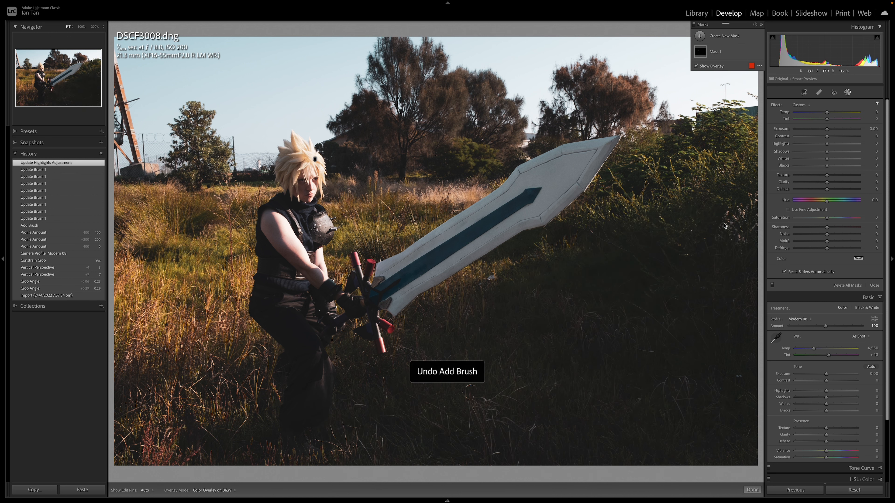
Add a diagonal linear gradient mask over the dark grass with exposure 0.70 and shadows 14, shift it toward the sword, and finish masking.
left_click(724, 36)
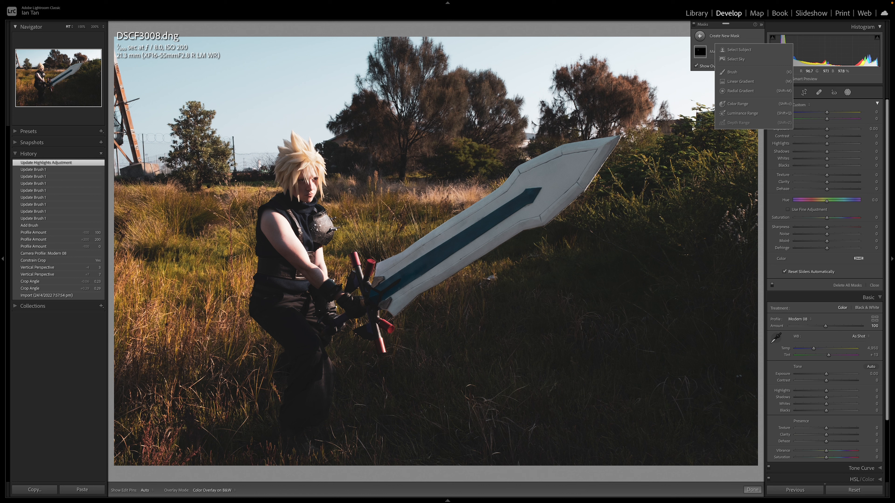
left_click(739, 83)
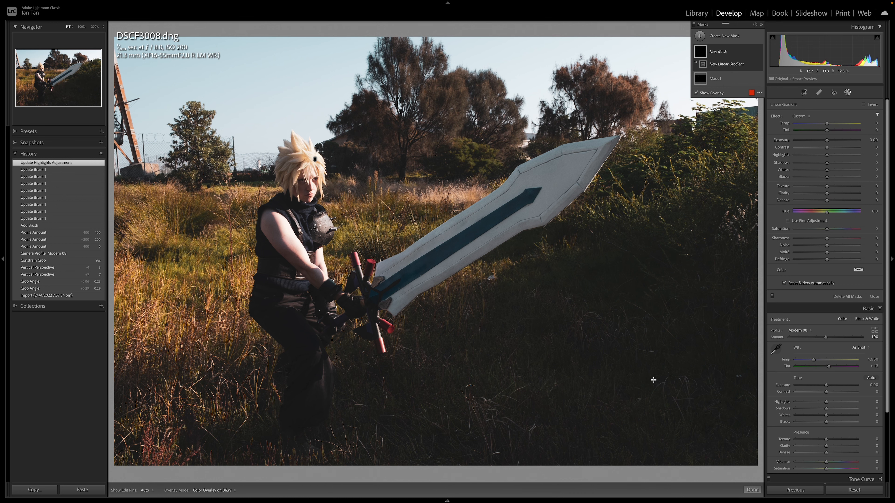
mouse_move(652, 379)
left_mouse_down()
mouse_move(587, 306)
mouse_move(565, 268)
mouse_move(575, 266)
mouse_move(538, 275)
mouse_move(579, 256)
mouse_move(501, 269)
mouse_move(523, 253)
mouse_move(487, 266)
mouse_move(619, 234)
mouse_move(655, 244)
mouse_move(575, 253)
mouse_move(567, 369)
mouse_move(591, 390)
mouse_move(554, 332)
mouse_move(553, 299)
mouse_move(577, 278)
mouse_move(529, 299)
mouse_move(547, 302)
mouse_move(558, 256)
mouse_move(543, 223)
left_mouse_up()
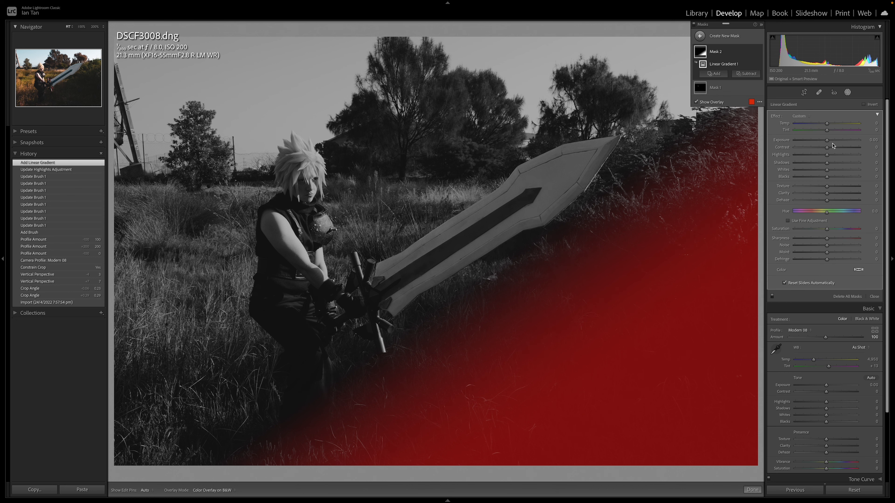
left_click_drag(826, 140, 831, 164)
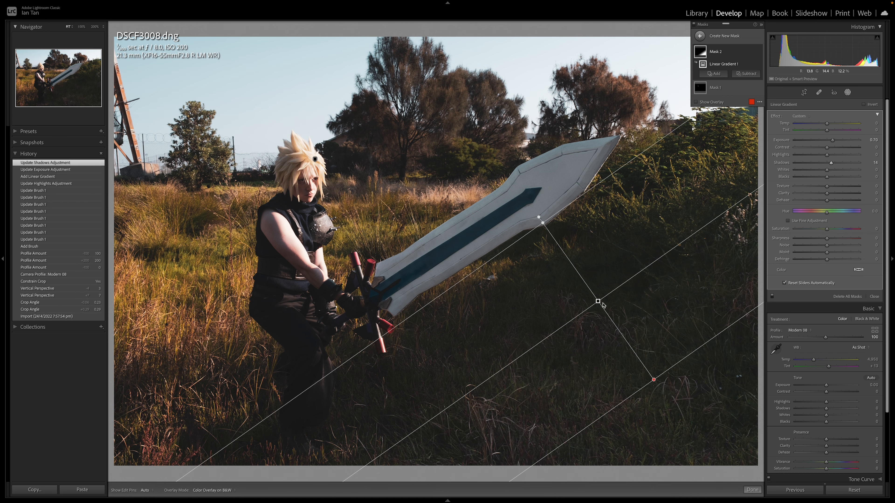
mouse_move(597, 301)
left_click_drag(598, 302, 559, 272)
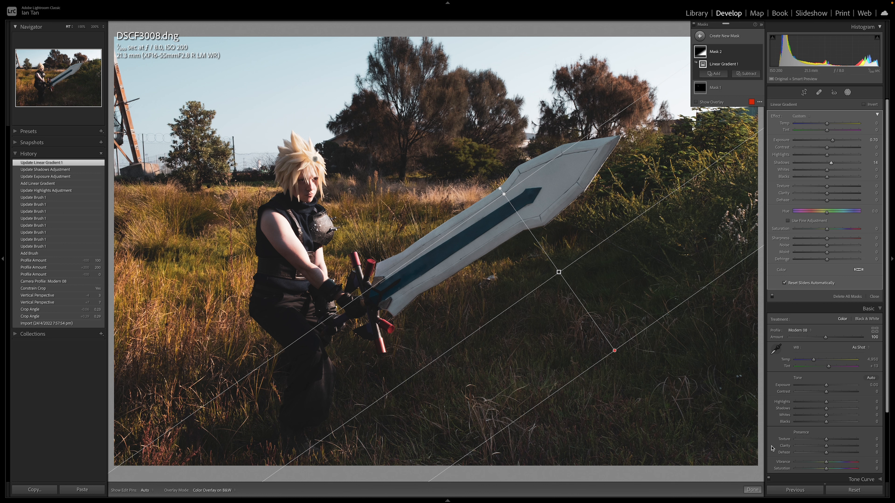
left_click(752, 489)
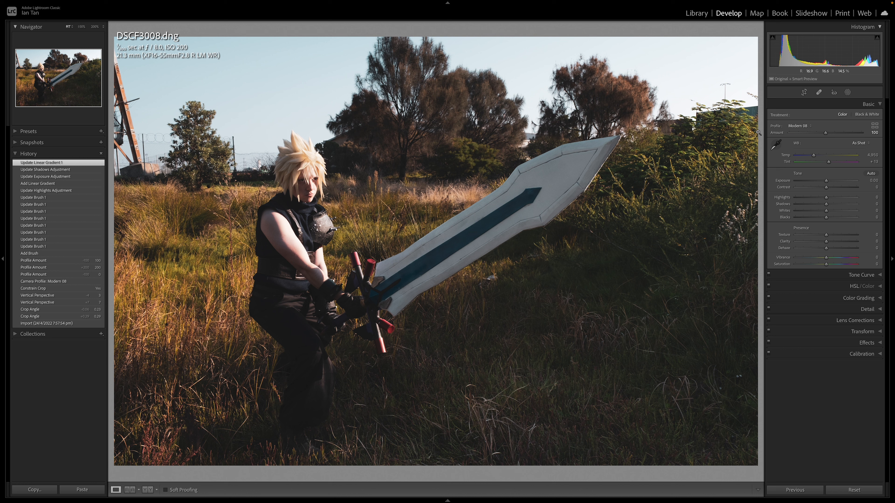
Create a new brush mask for sharpening details, with clarity 20, sharpness 21 and a brush size of 5.4.
left_click(848, 93)
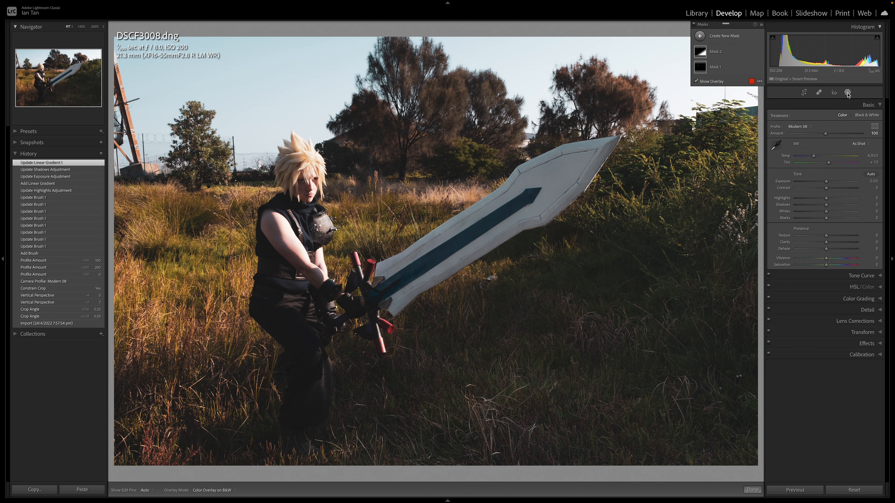
left_click(724, 37)
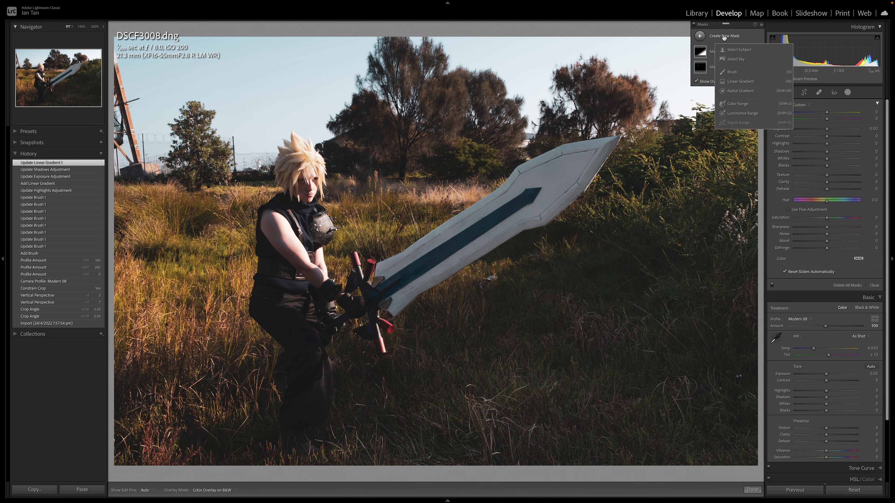
left_click(732, 72)
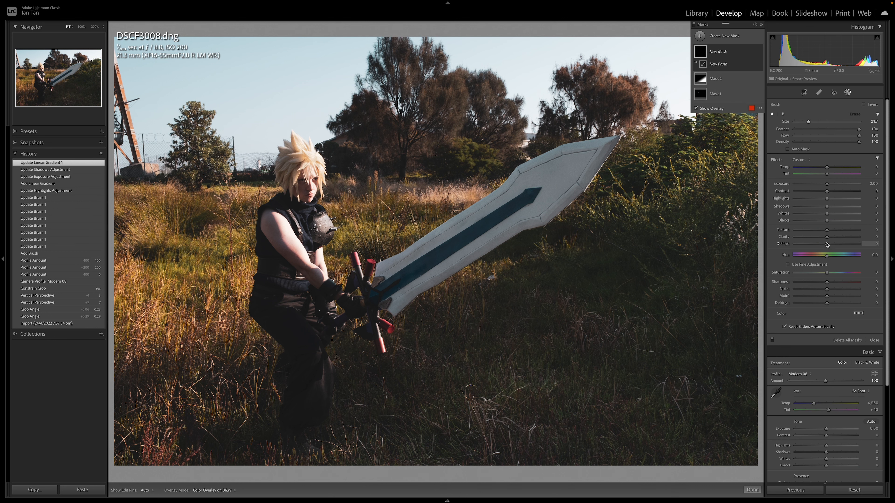
left_click_drag(827, 238, 833, 238)
left_click_drag(828, 283, 836, 284)
left_click_drag(808, 122, 798, 122)
Paint the detail mask over the cosplayer's eyes and lips, reducing the brush size to 2.0.
left_click(95, 29)
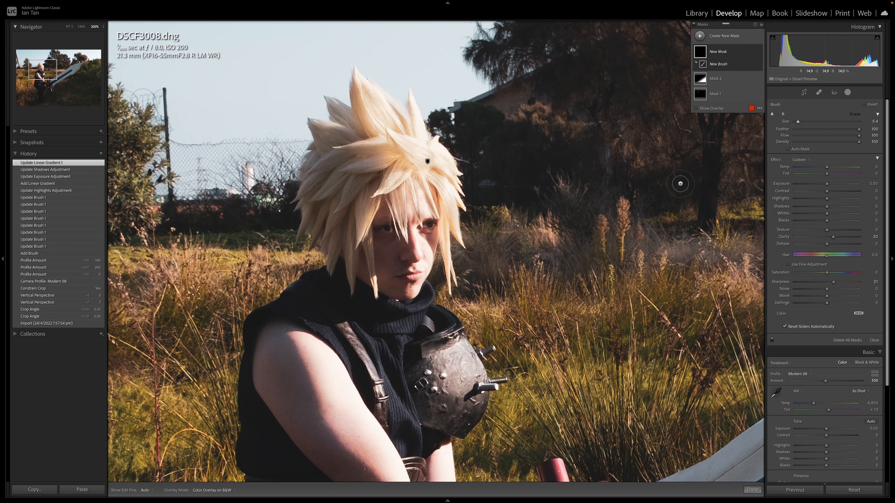
left_click_drag(798, 123, 796, 121)
key("h")
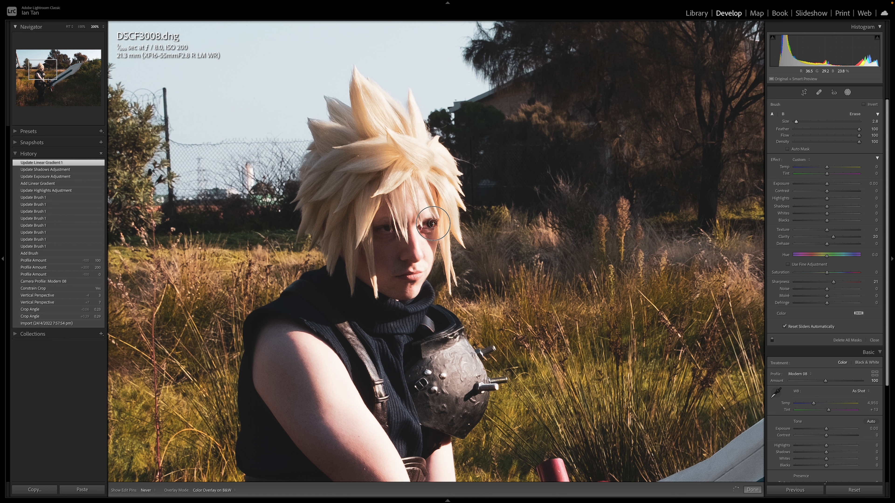
mouse_move(425, 226)
left_mouse_down()
mouse_move(434, 223)
mouse_move(389, 232)
left_mouse_up()
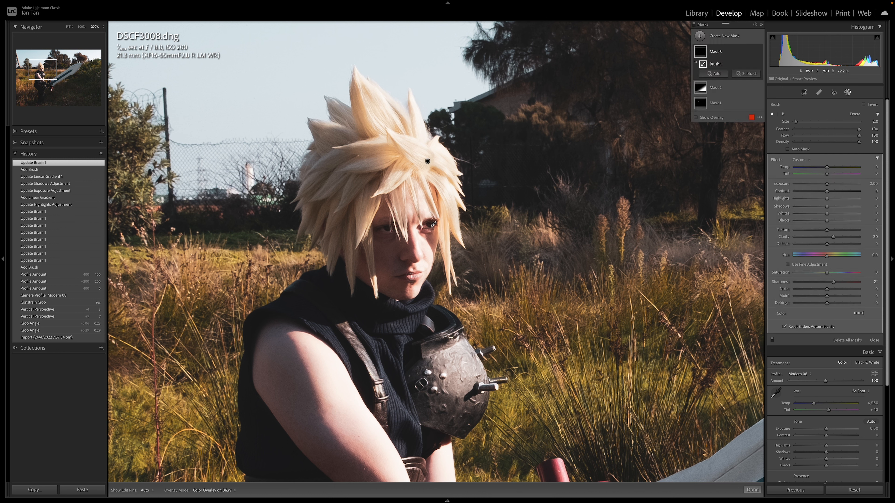
mouse_move(422, 268)
left_mouse_down()
mouse_move(405, 282)
mouse_move(413, 240)
mouse_move(411, 294)
mouse_move(420, 280)
left_mouse_up()
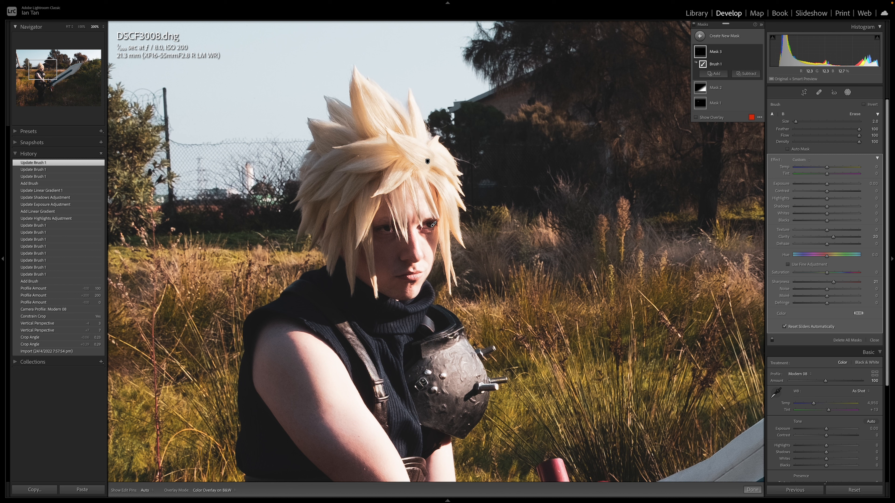
Extend the detail mask over the studded shoulder armor, the strap buckle and the collar, with brush sizes up to 4.0.
mouse_move(423, 382)
left_mouse_down()
mouse_move(430, 396)
mouse_move(426, 374)
mouse_move(421, 384)
mouse_move(447, 377)
left_mouse_up()
mouse_move(447, 378)
left_mouse_down()
mouse_move(449, 395)
mouse_move(504, 379)
mouse_move(493, 348)
mouse_move(468, 421)
left_mouse_up()
key("bracketright")
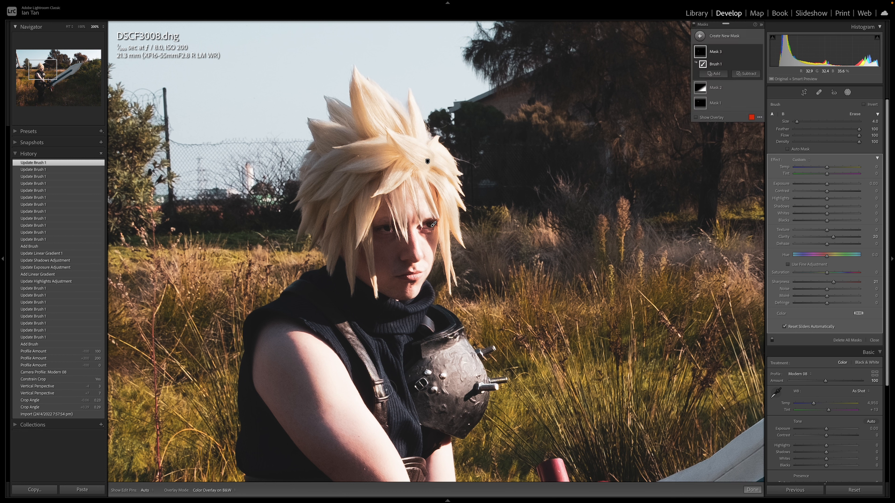
left_click_drag(379, 381, 382, 399)
scroll(398, 341, "up", 3)
mouse_move(395, 316)
left_mouse_down()
mouse_move(424, 311)
mouse_move(405, 324)
mouse_move(389, 332)
left_mouse_up()
scroll(400, 347, "down", 1)
scroll(403, 339, "down", 1)
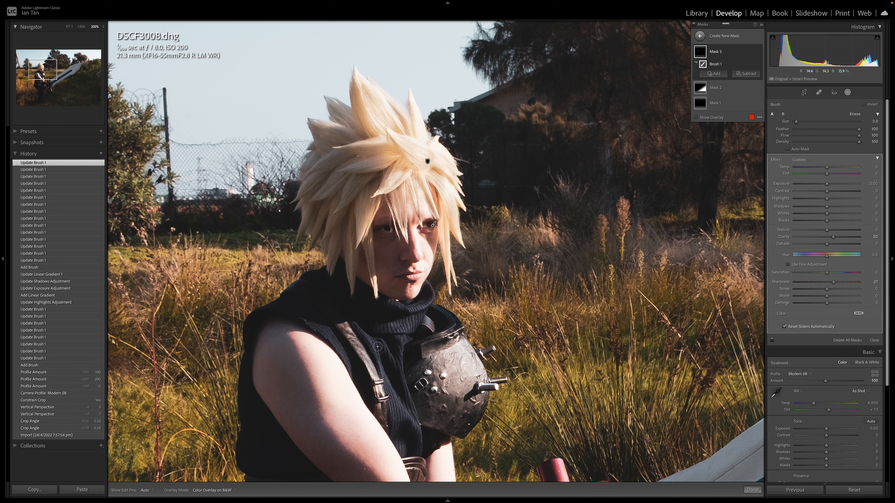
Paint the detail mask over the knitted top's front and along the shoulder strap.
key("h")
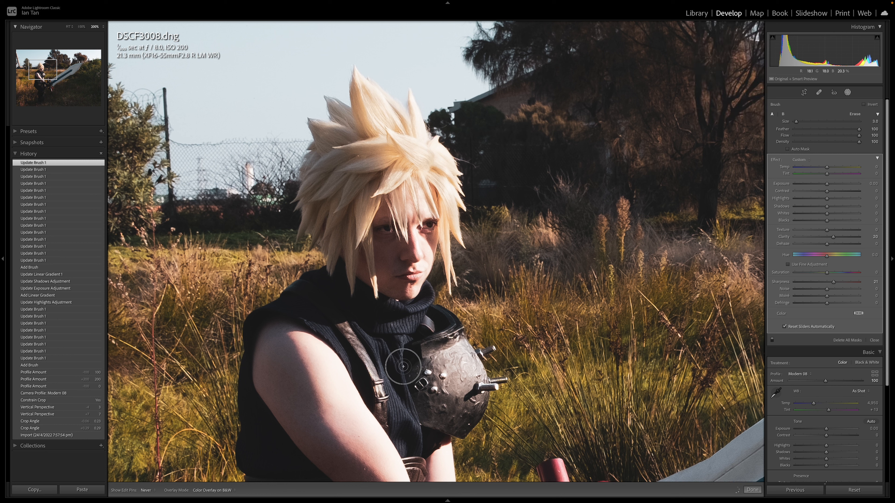
left_click_drag(403, 366, 413, 398)
mouse_move(387, 355)
left_mouse_down()
mouse_move(376, 343)
mouse_move(395, 413)
mouse_move(417, 430)
mouse_move(403, 442)
mouse_move(410, 448)
left_mouse_up()
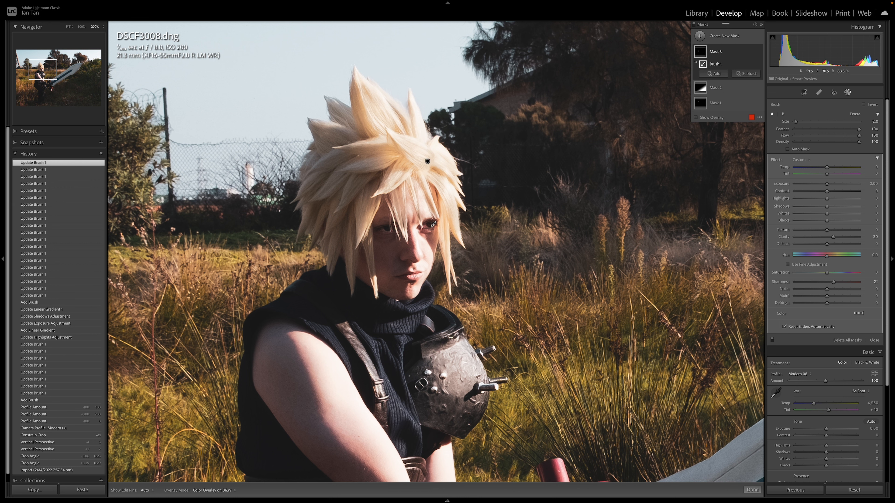
left_click_drag(317, 326, 354, 366)
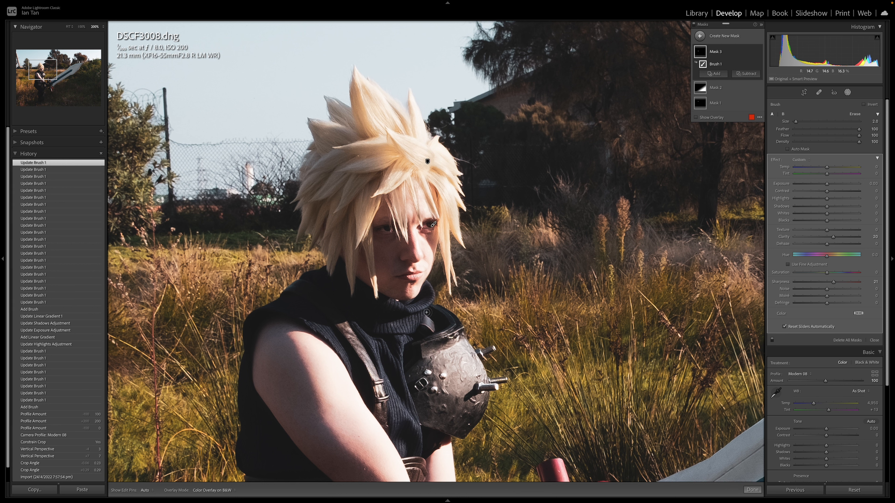
Paint the belt, forearm area and red sword handles into the detail mask with a brush size of 1.0.
key("space")
mouse_move(431, 447)
left_mouse_down()
mouse_move(409, 248)
mouse_move(418, 256)
left_mouse_up()
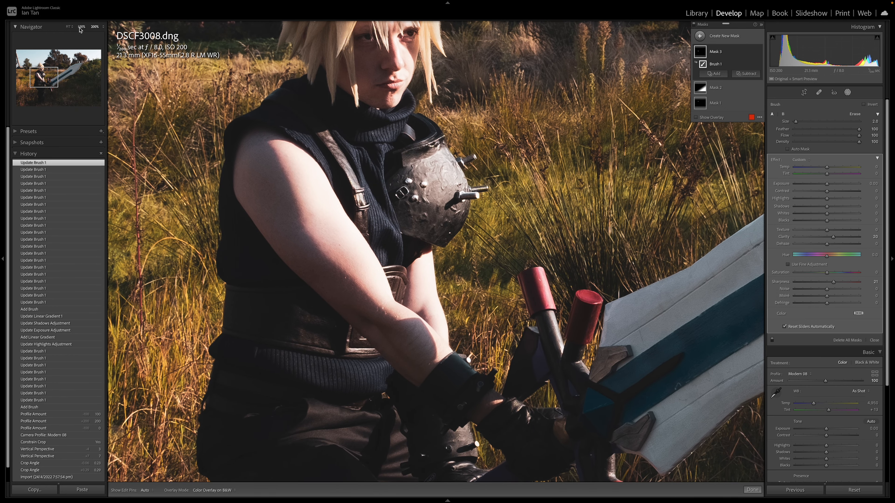
left_click(68, 27)
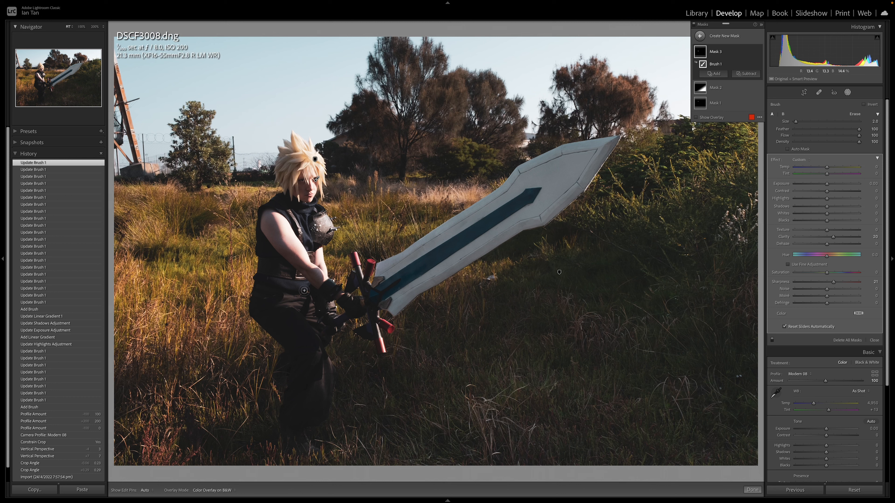
left_click_drag(300, 283, 315, 251)
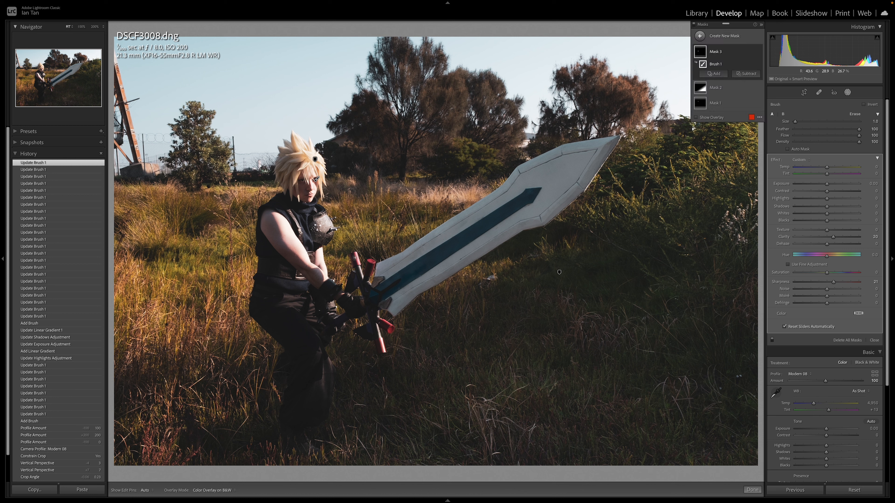
mouse_move(355, 258)
left_mouse_down()
mouse_move(362, 274)
mouse_move(370, 262)
mouse_move(379, 283)
left_mouse_up()
Paint the sword's tip, gloves and hilt into the detail mask at brush size 2.0, undoing a stray stroke on the blade.
key("bracketright")
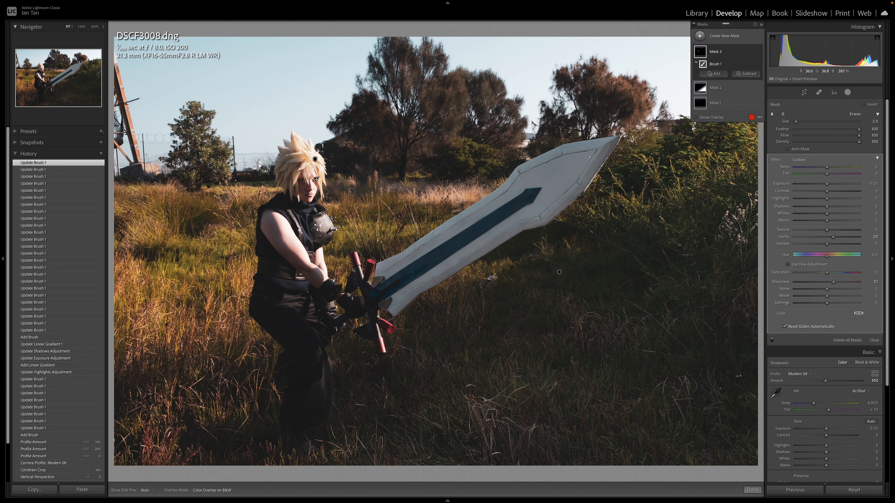
key("h")
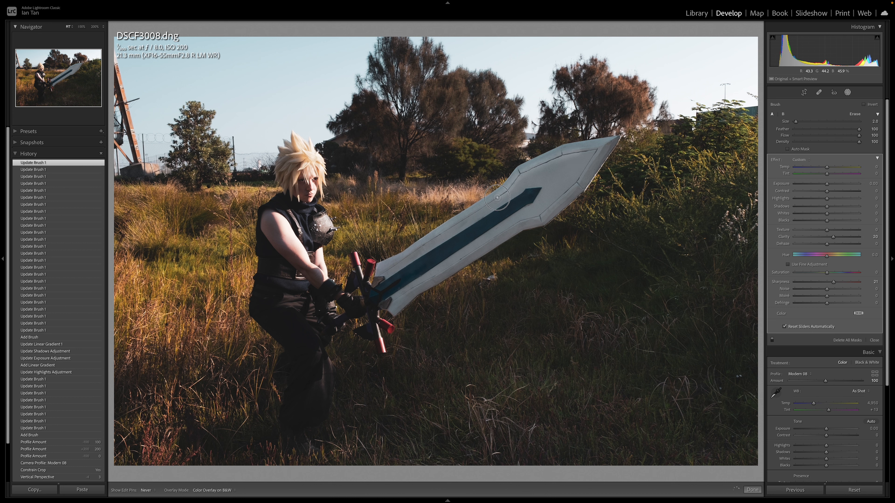
left_click_drag(480, 208, 512, 183)
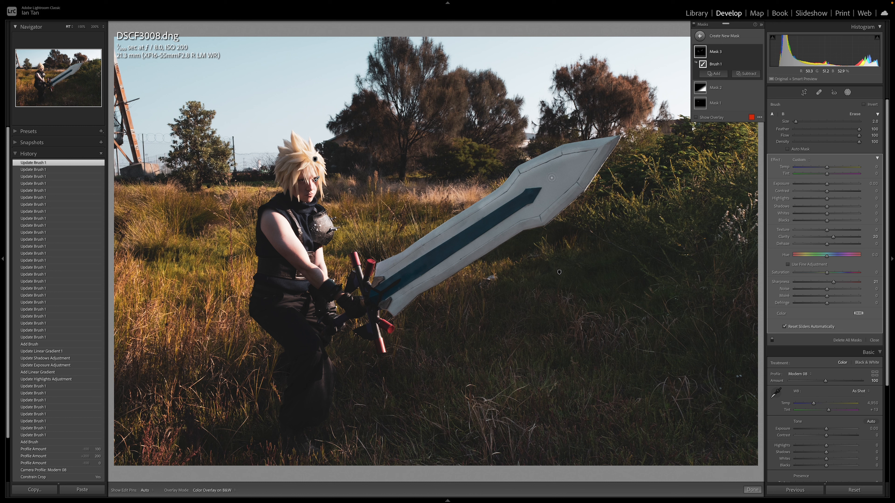
key("ctrl+z")
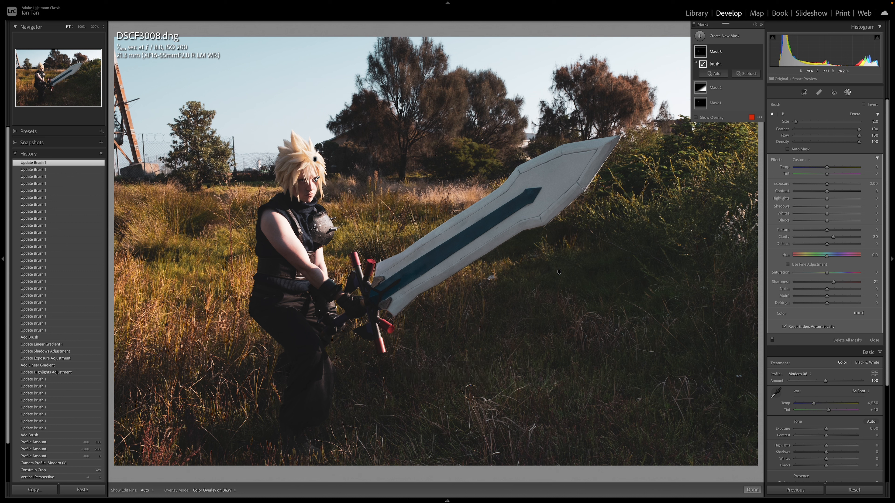
key("h")
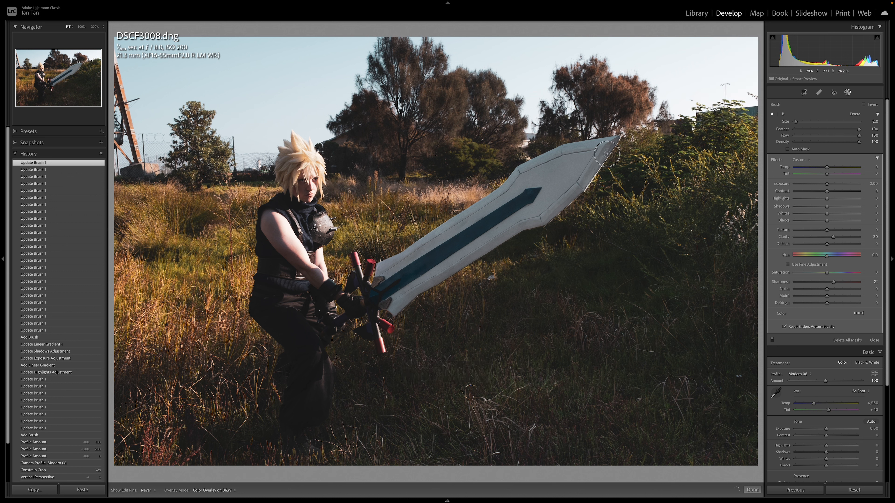
left_click_drag(617, 141, 613, 150)
key("h")
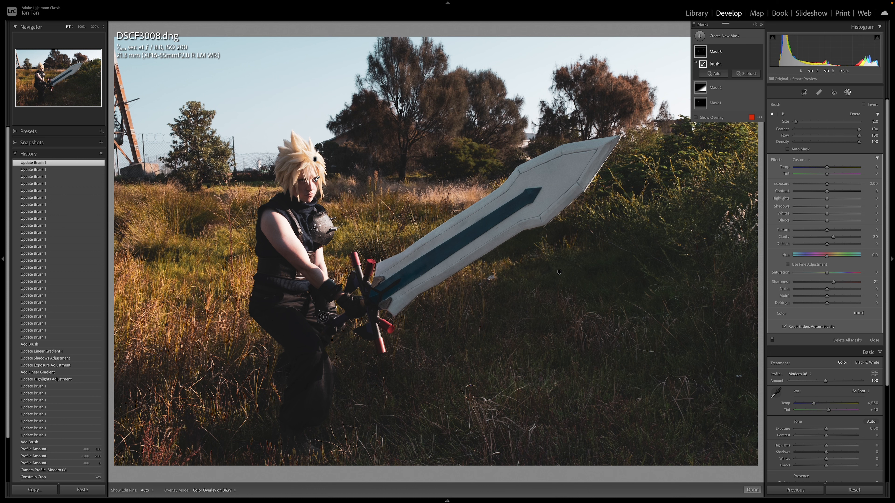
mouse_move(293, 302)
left_mouse_down()
mouse_move(322, 323)
mouse_move(332, 318)
mouse_move(333, 301)
mouse_move(335, 328)
mouse_move(388, 340)
mouse_move(379, 310)
left_mouse_up()
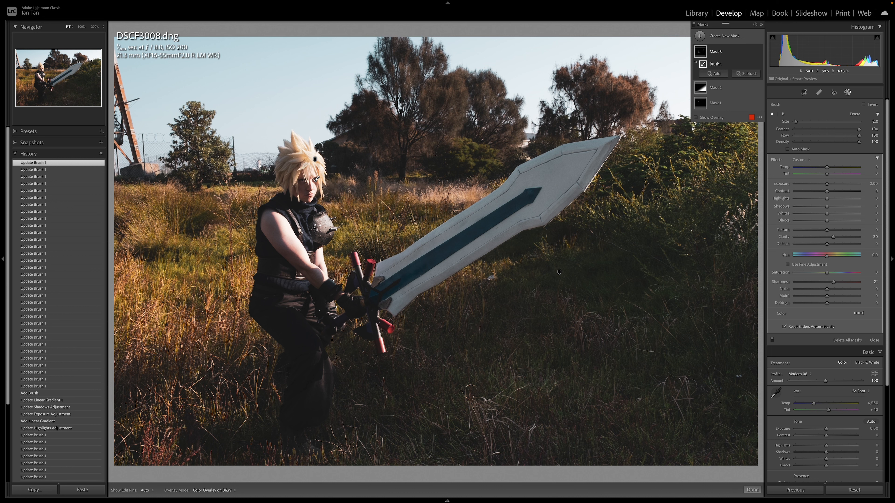
Paint the detail mask over the wig's spikes and fringe with a brush size of 1.0.
left_click(81, 27)
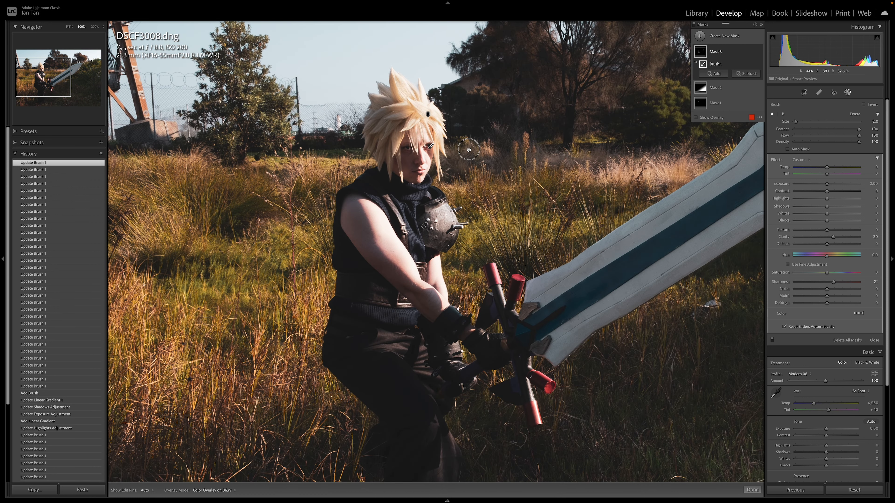
scroll(468, 152, "up", 3)
key("bracketleft")
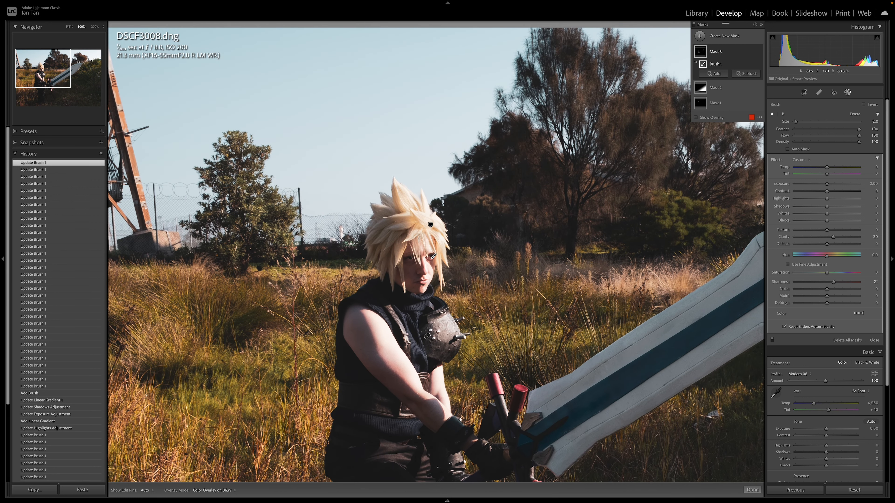
mouse_move(421, 231)
left_mouse_down()
mouse_move(404, 238)
mouse_move(404, 270)
mouse_move(427, 239)
mouse_move(450, 245)
mouse_move(444, 235)
left_mouse_up()
left_click(422, 243)
left_click(429, 237)
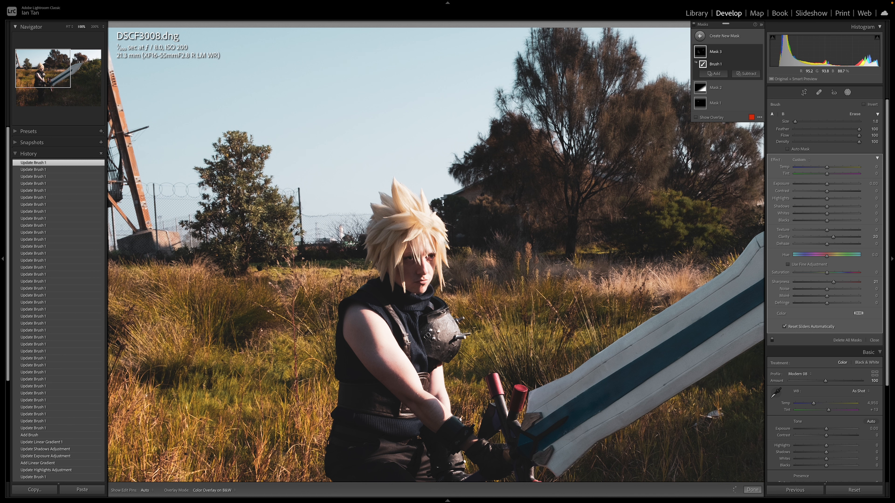
mouse_move(442, 268)
left_mouse_down()
mouse_move(443, 285)
mouse_move(434, 256)
left_mouse_up()
mouse_move(398, 193)
left_mouse_down()
mouse_move(422, 195)
mouse_move(412, 199)
left_mouse_up()
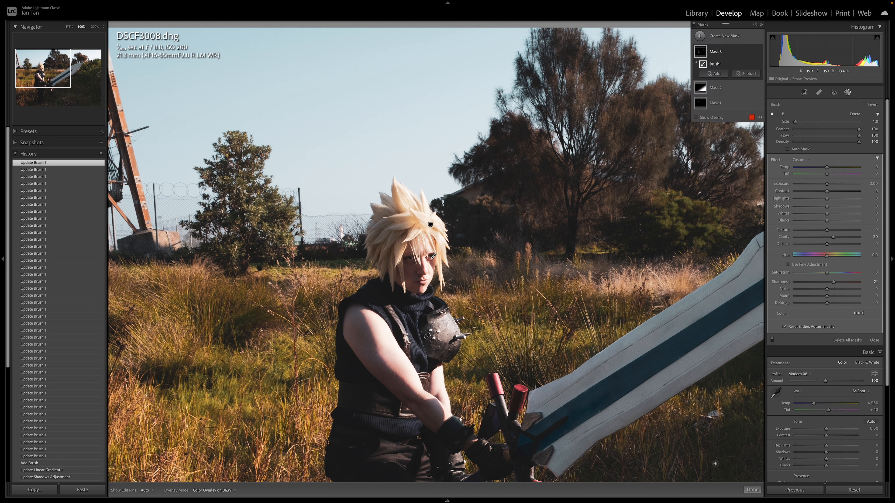
Finish masking and compare the whole edited photo with its unedited version.
left_click(752, 490)
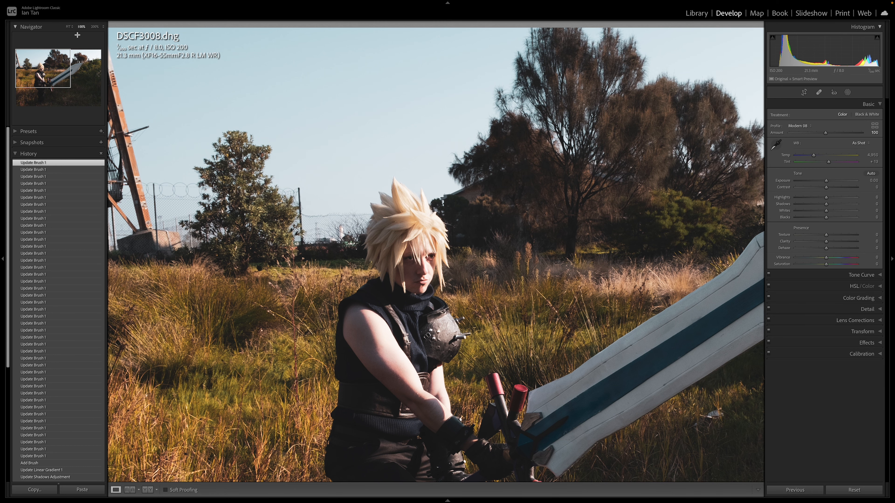
left_click(68, 28)
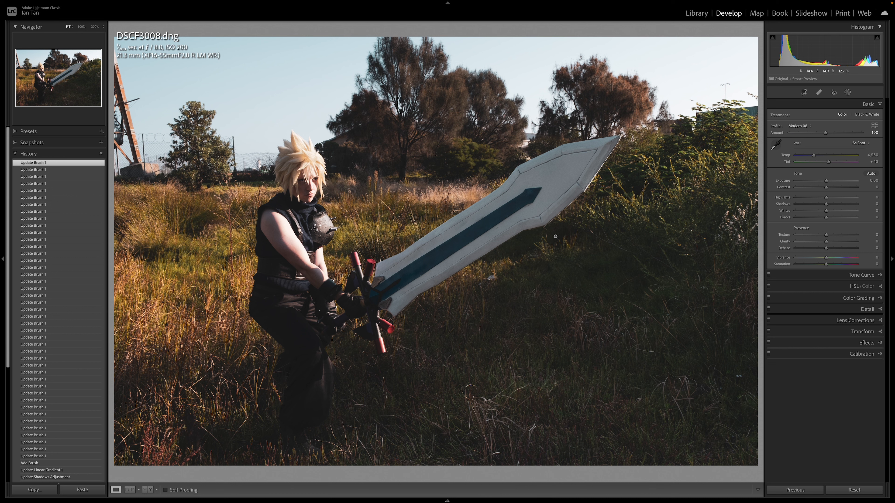
key("backslash")
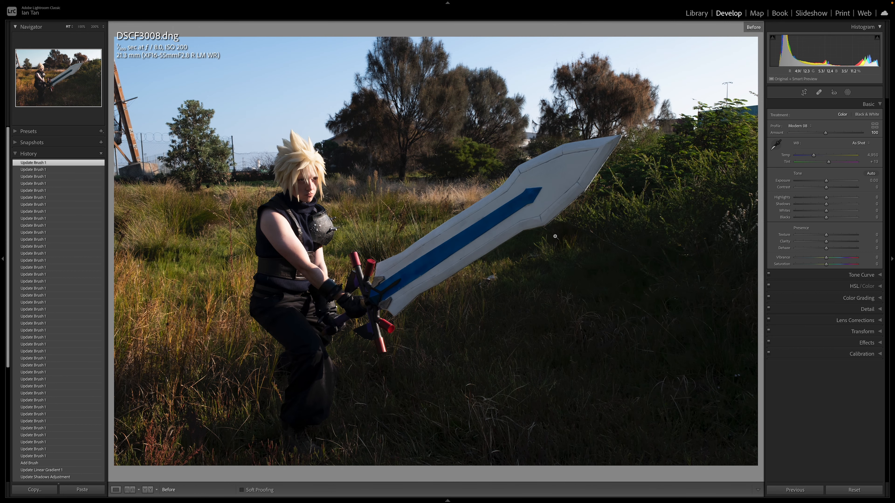
key("backslash")
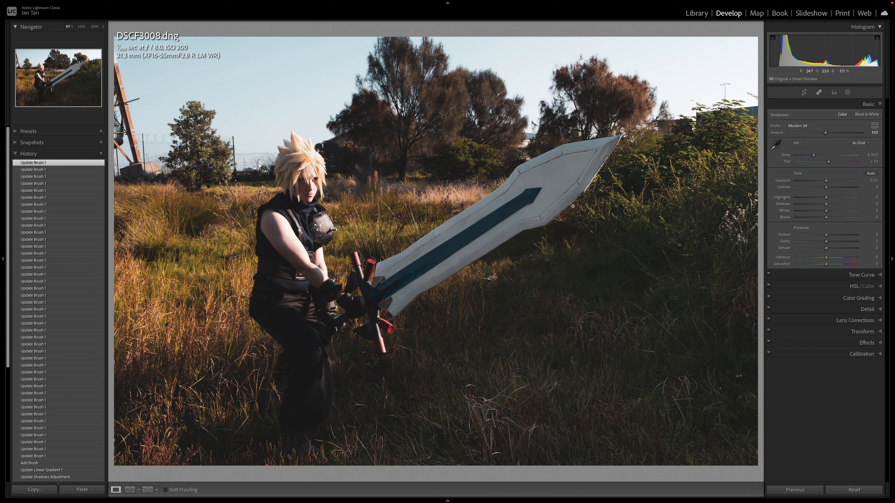
Set the sharpening masking to 82 so that sharpening is limited to edges.
left_click(879, 310)
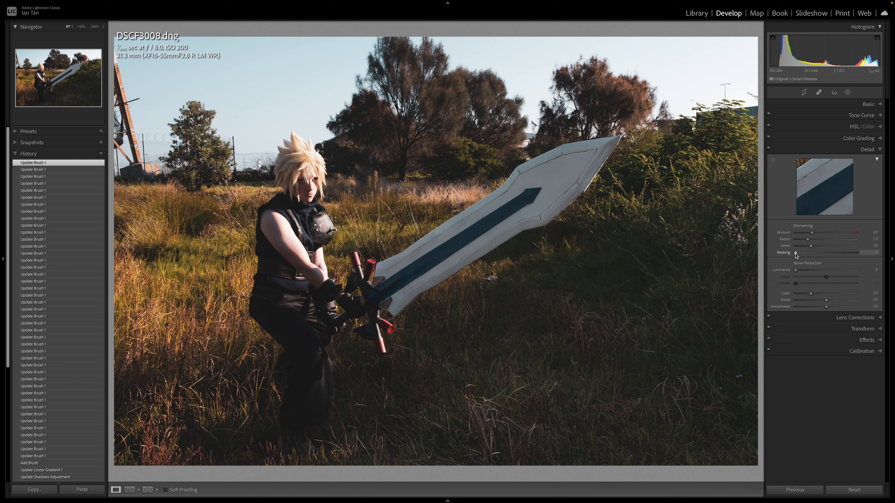
left_click_drag(796, 255, 846, 255)
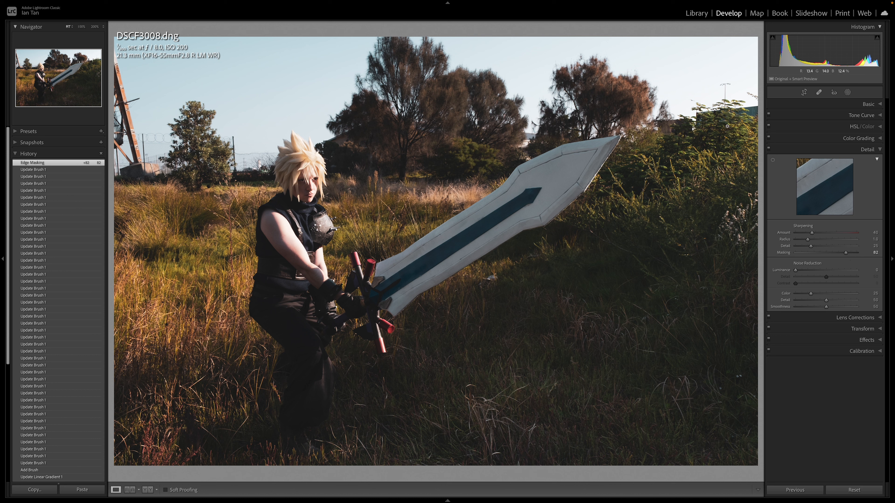
Tint the photo's shadows blue in Color Grading, with hue 217 and saturation 12.
left_click(878, 105)
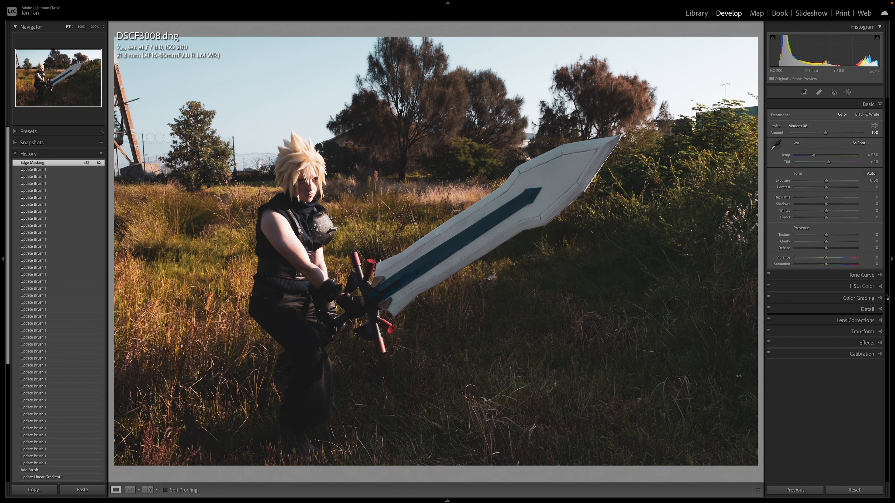
left_click(873, 298)
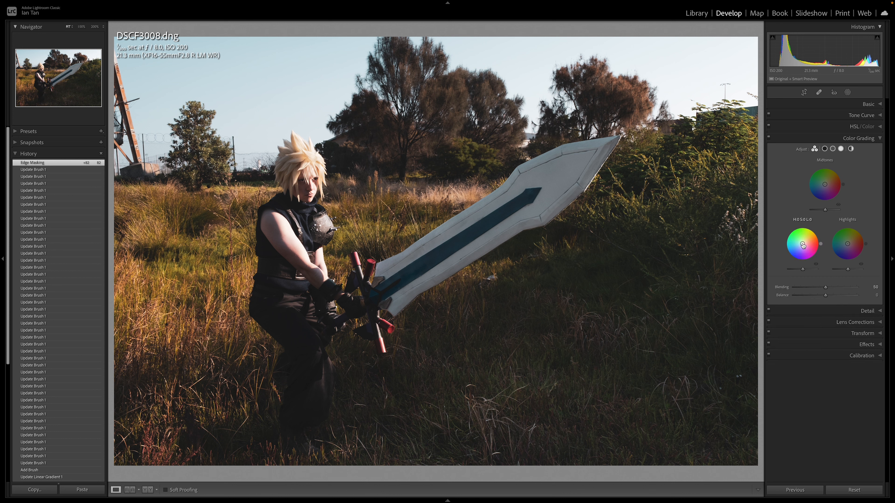
mouse_move(802, 246)
left_mouse_down()
mouse_move(793, 247)
mouse_move(806, 234)
mouse_move(811, 249)
mouse_move(796, 252)
mouse_move(801, 245)
left_mouse_up()
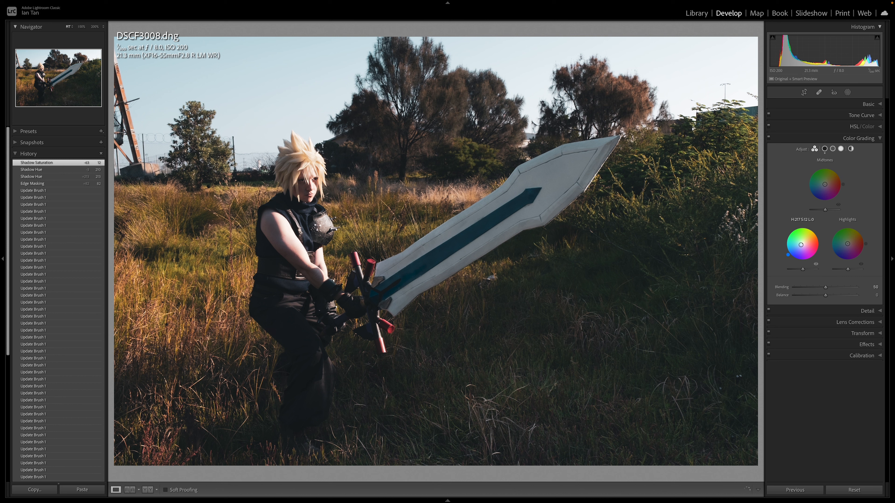
Refine the color grading with a shadow hue of 222, a subtle yellow tint in the highlights and a balance of +58.
left_click_drag(789, 257, 789, 256)
mouse_move(847, 244)
left_mouse_down()
mouse_move(857, 228)
mouse_move(849, 241)
left_mouse_up()
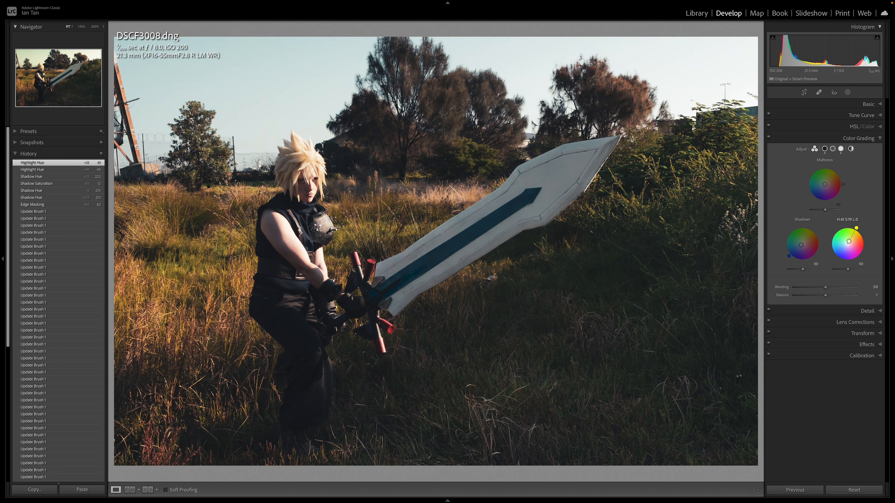
left_click_drag(849, 241, 848, 242)
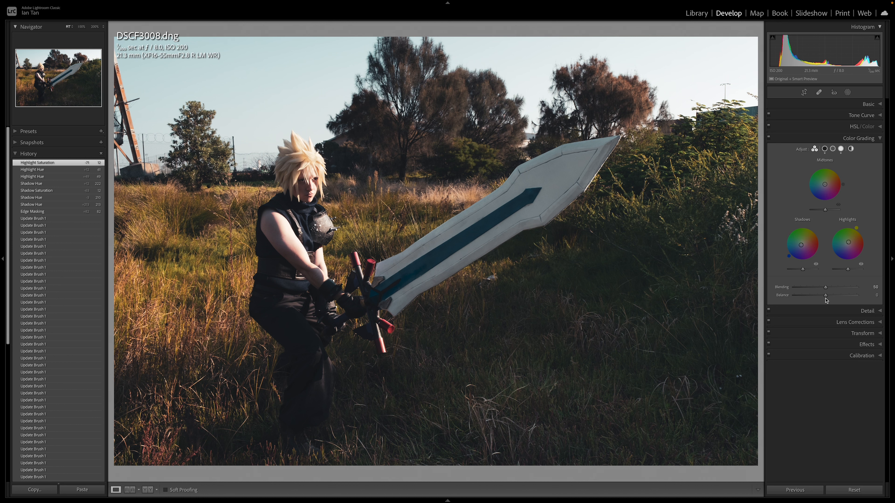
left_click_drag(825, 298, 844, 295)
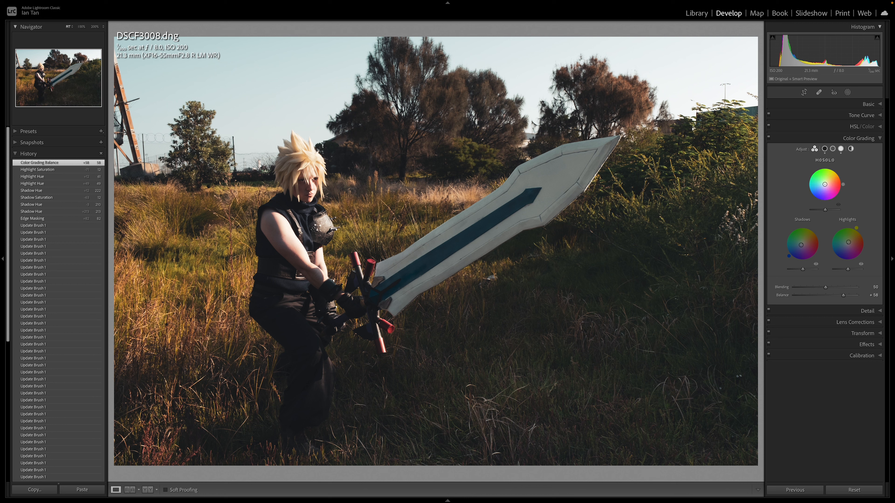
Try orange, blue and faint yellow tints on the midtones and reset the midtone color to neutral.
left_click_drag(825, 184, 841, 176)
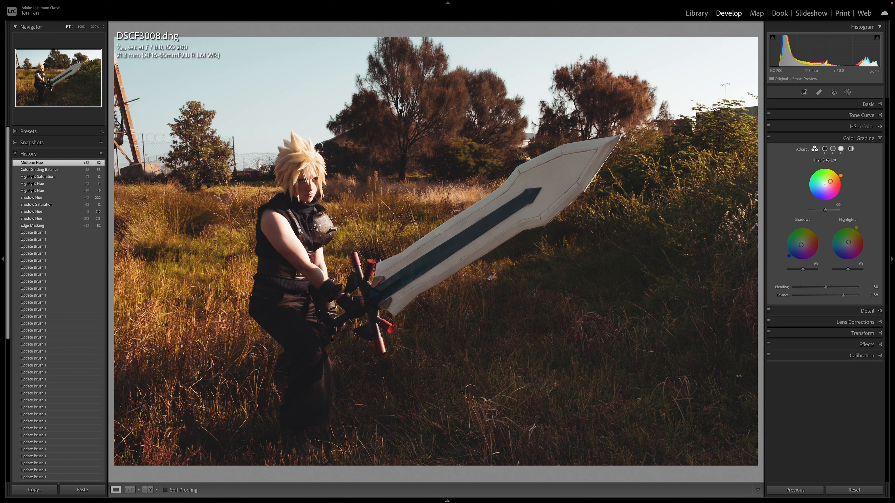
mouse_move(839, 173)
left_mouse_down()
mouse_move(837, 199)
mouse_move(809, 193)
left_mouse_up()
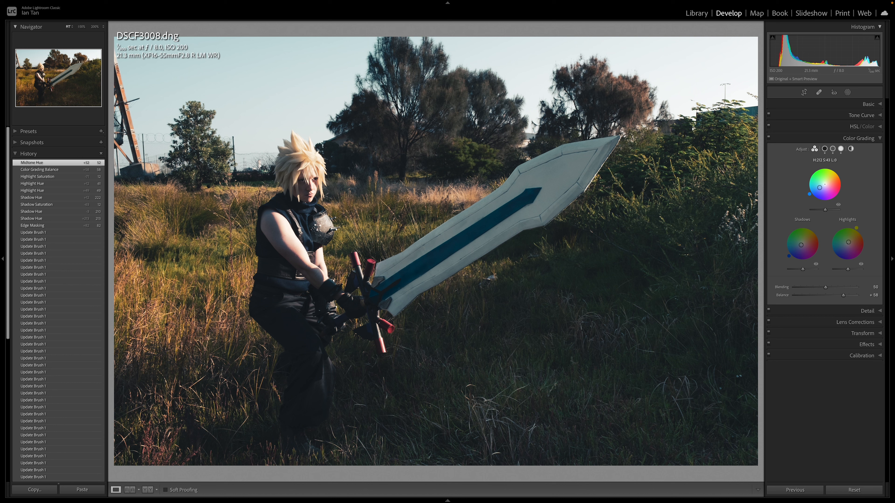
left_click_drag(809, 194, 807, 180)
left_click_drag(819, 181, 839, 173)
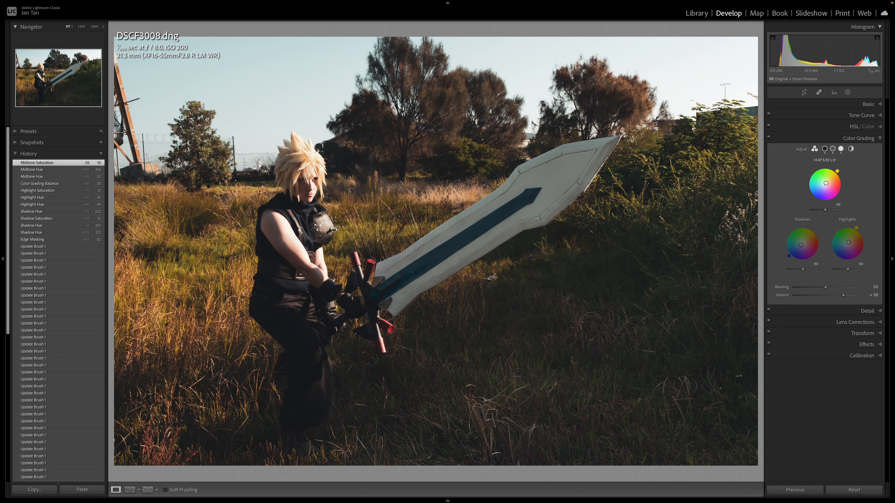
double_click(826, 184)
Try shifting the red hue to +87 in the HSL adjustments and undo the shift.
left_click(879, 104)
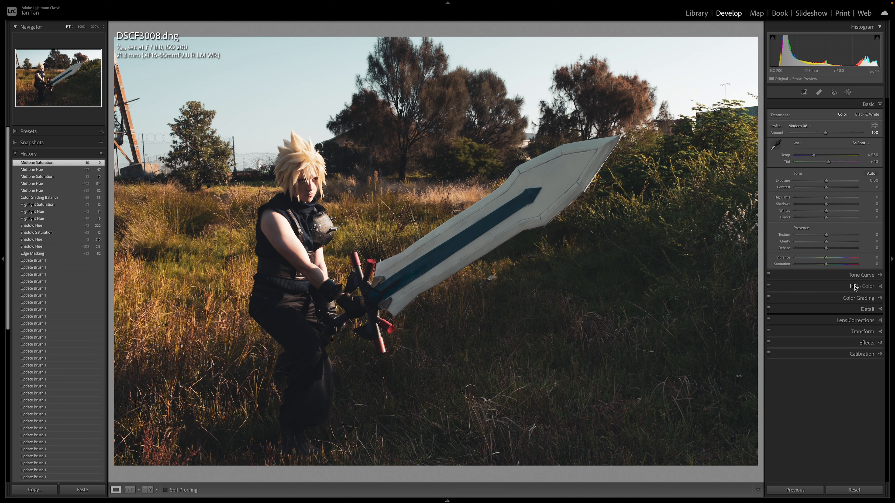
left_click(880, 287)
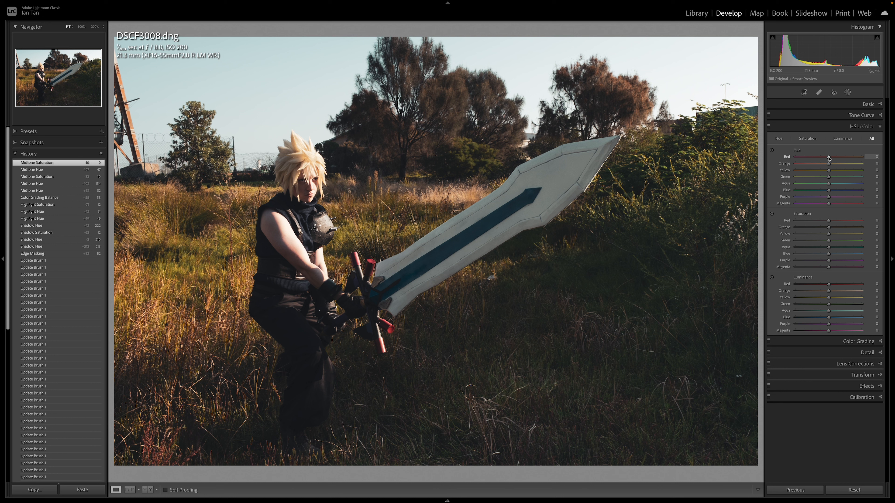
left_click_drag(829, 159, 857, 159)
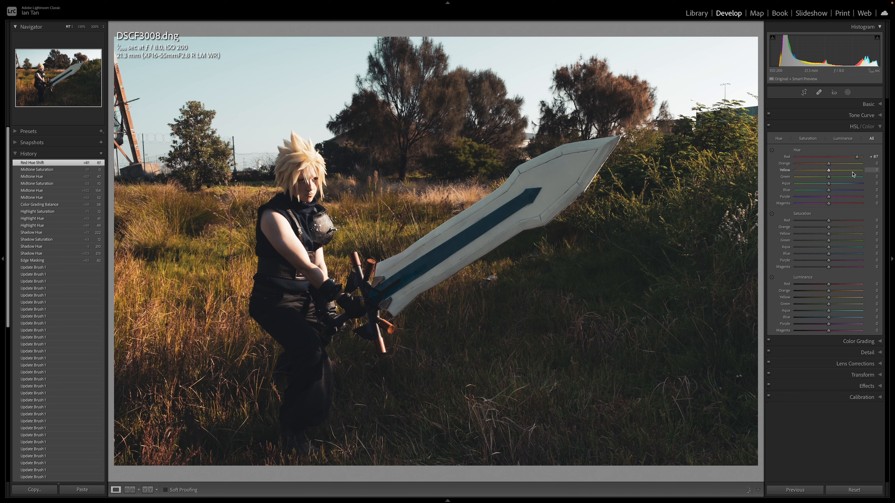
key("ctrl+z")
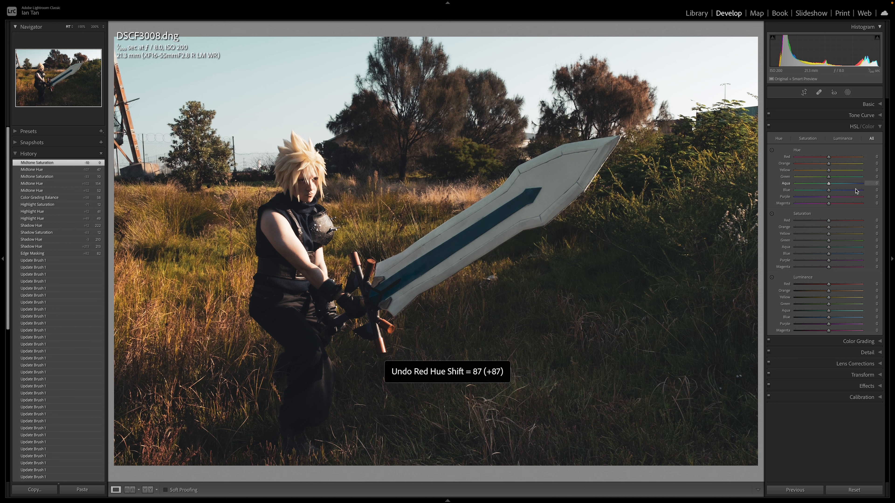
Try shifting the yellow hue to -100 and the magenta hue to +62, undoing both hue changes.
left_click(828, 171)
left_click_drag(829, 172, 791, 170)
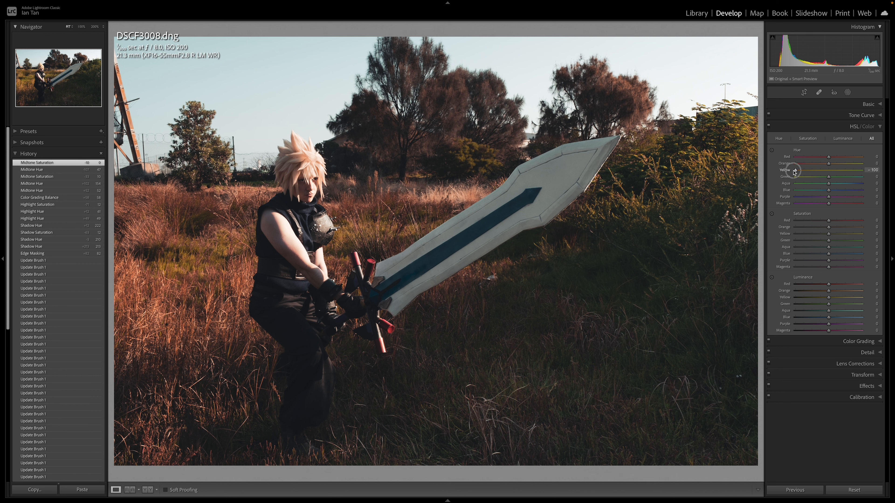
left_click_drag(794, 171, 830, 173)
key("ctrl+z")
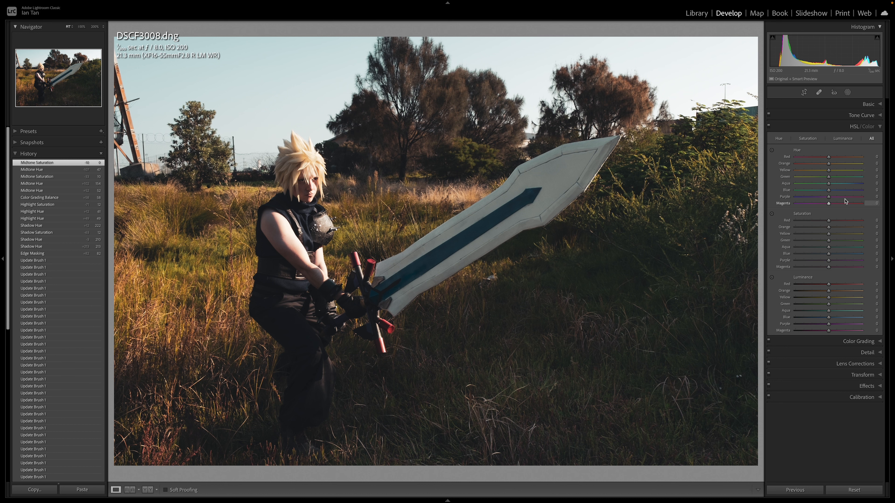
left_click_drag(829, 177, 850, 205)
key("ctrl+z")
key("ctrl+z")
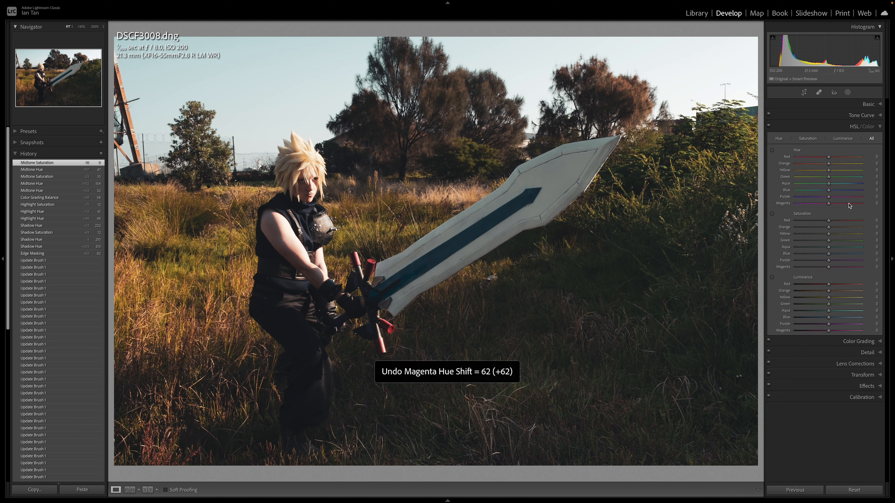
Try shifting the wig's orange and yellow hues with the targeted hue adjustment, down to -100, and undo it.
left_click(771, 150)
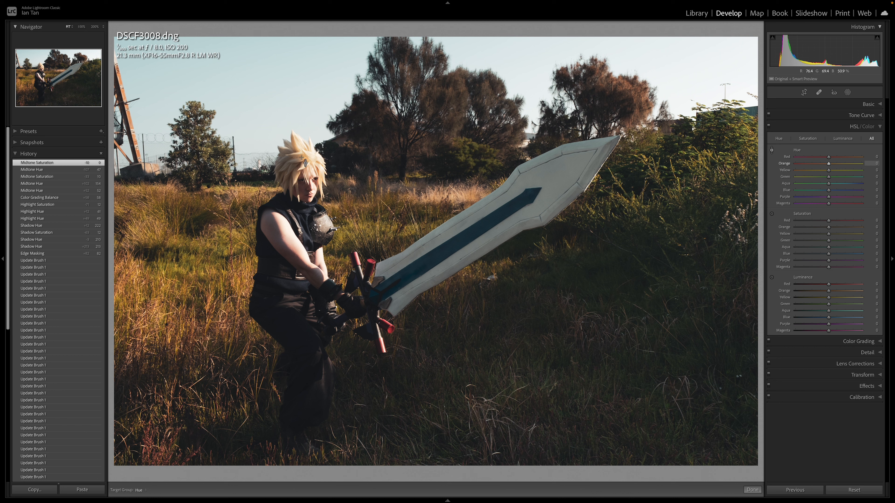
left_click_drag(300, 159, 300, 184)
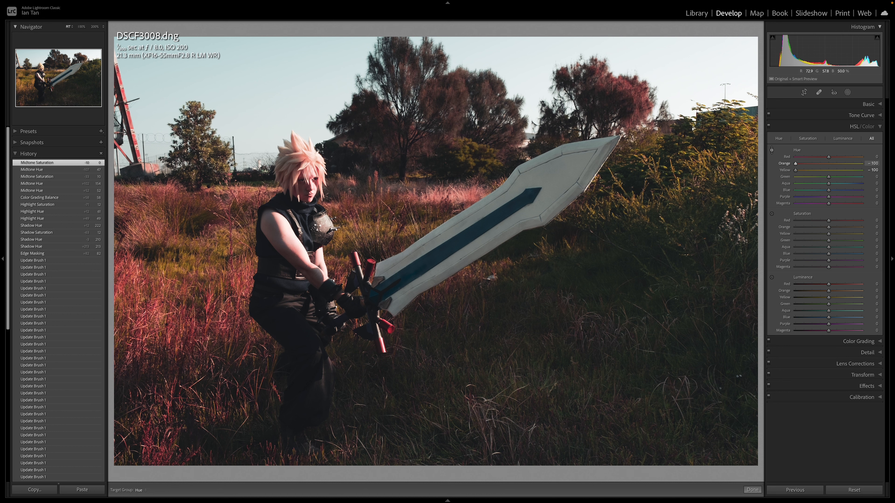
mouse_move(299, 188)
left_mouse_down()
mouse_move(299, 144)
mouse_move(300, 197)
left_mouse_up()
left_click_drag(300, 197, 299, 178)
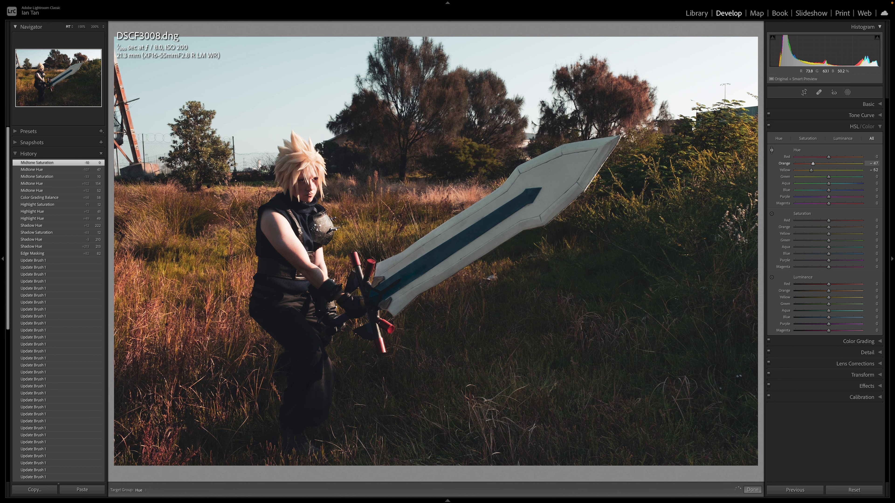
left_click_drag(300, 184, 299, 187)
left_click_drag(300, 190, 300, 156)
key("ctrl+z")
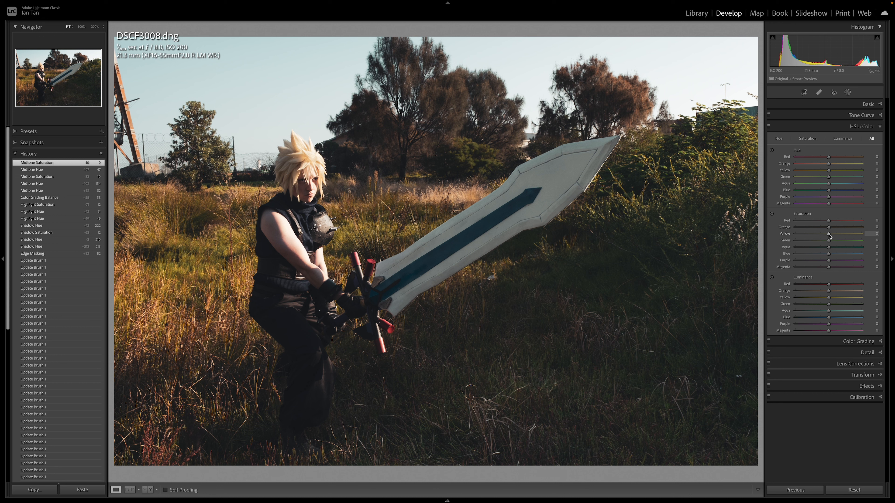
Try lowering the yellow saturation to -100 and raising it, and return it to 0.
left_click_drag(829, 235, 788, 234)
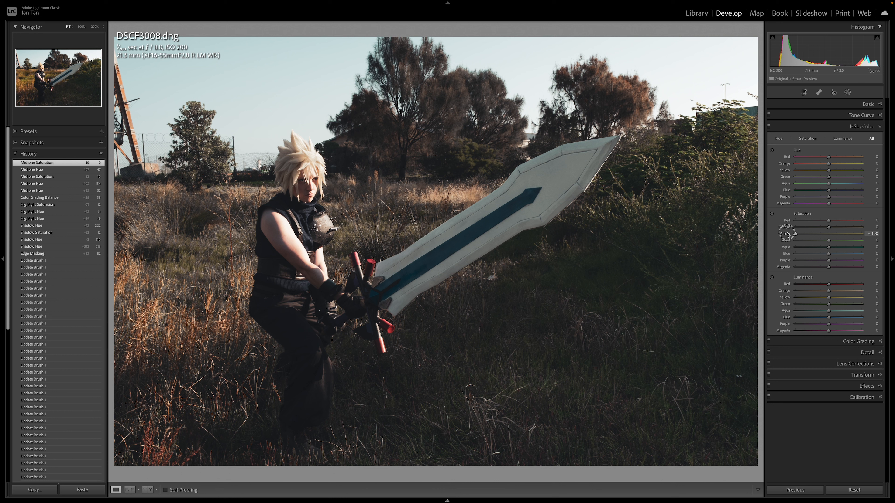
left_click_drag(788, 235, 859, 237)
left_click_drag(850, 237, 829, 236)
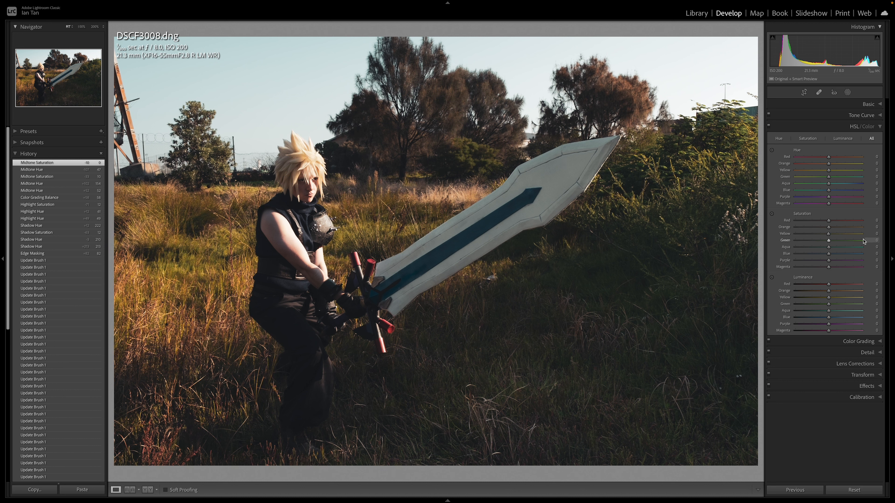
Desaturate the sword's blue stripe with the targeted saturation adjustment, to blue -79 and purple -18.
left_click(772, 214)
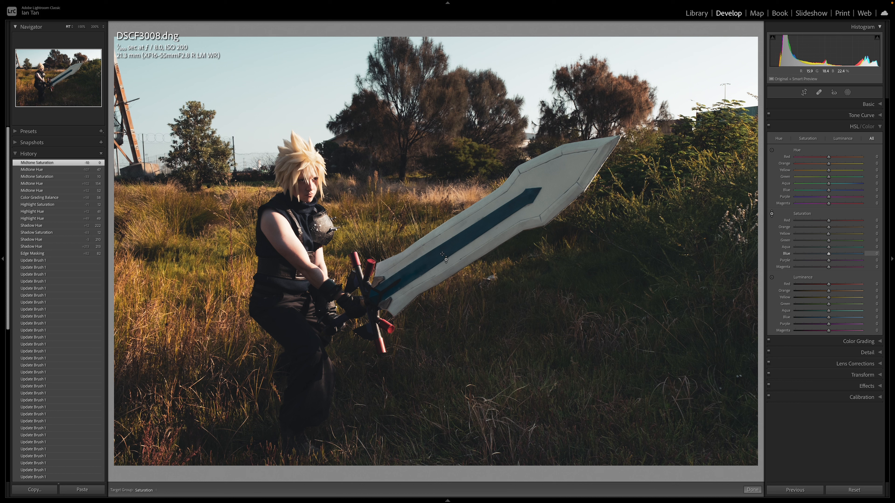
left_click_drag(458, 235, 458, 277)
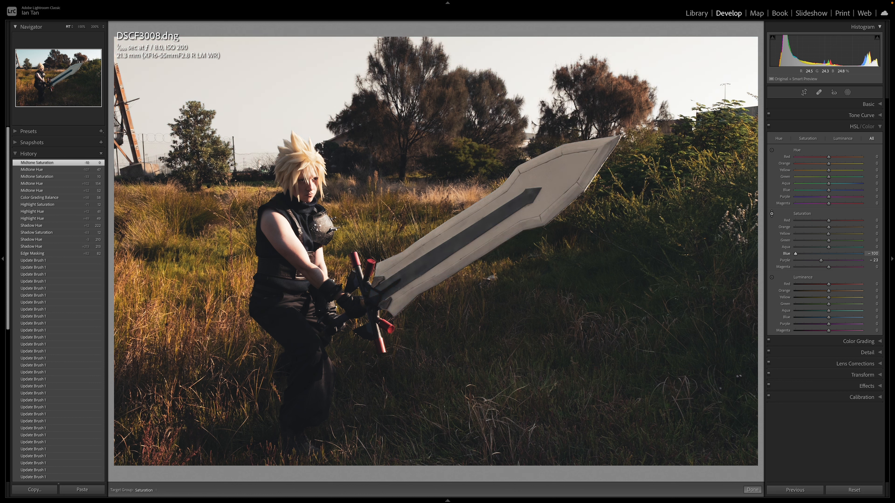
mouse_move(458, 277)
left_mouse_down()
mouse_move(457, 192)
mouse_move(458, 283)
left_mouse_up()
left_click_drag(458, 282, 458, 276)
left_click_drag(458, 271, 458, 275)
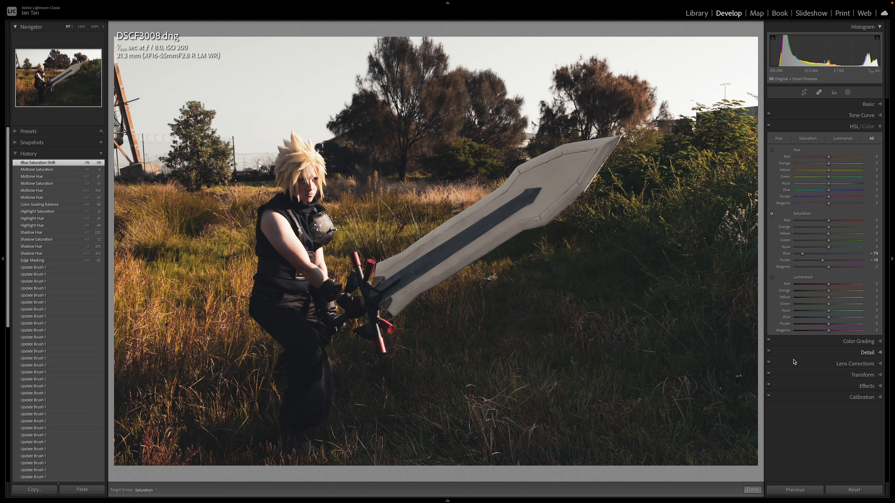
left_click(753, 490)
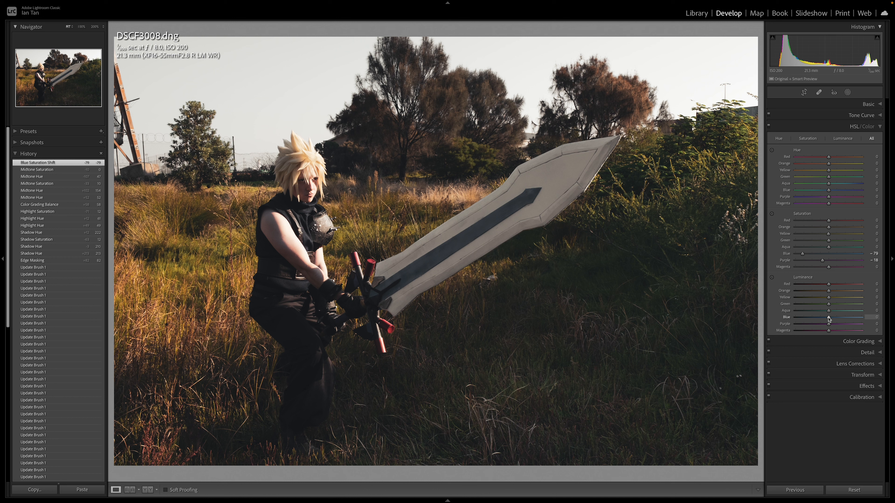
Darken the sky with the targeted luminance adjustment, to blue -52 and aqua -13.
left_click_drag(828, 319, 800, 319)
key("ctrl+z")
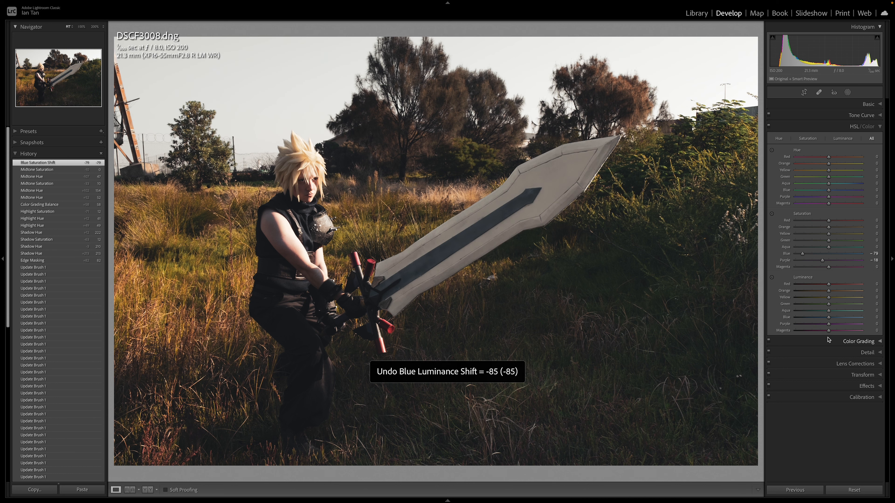
left_click(772, 278)
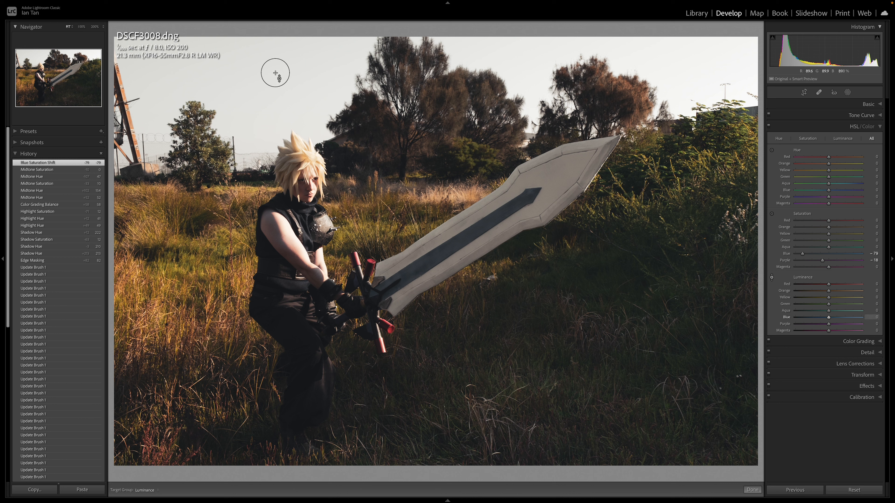
left_click_drag(275, 73, 275, 114)
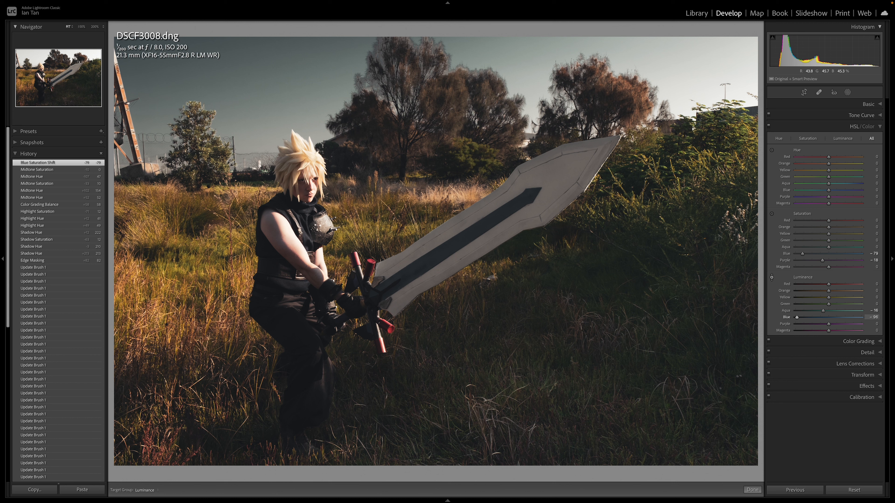
left_click_drag(276, 115, 275, 99)
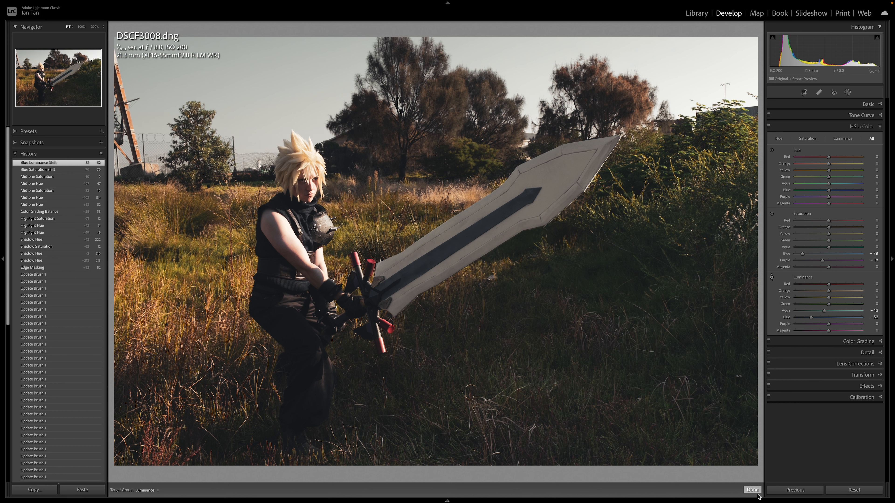
left_click(752, 490)
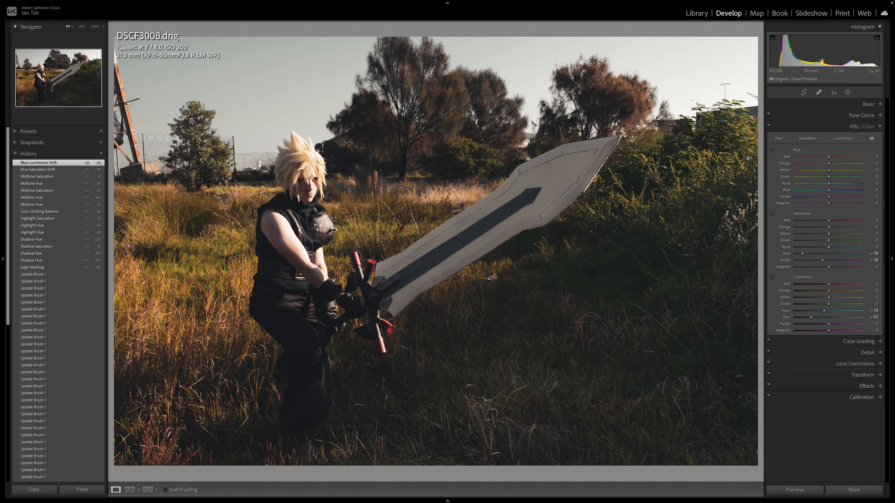
Compare the fully edited photo with its unedited version several times.
key("backslash")
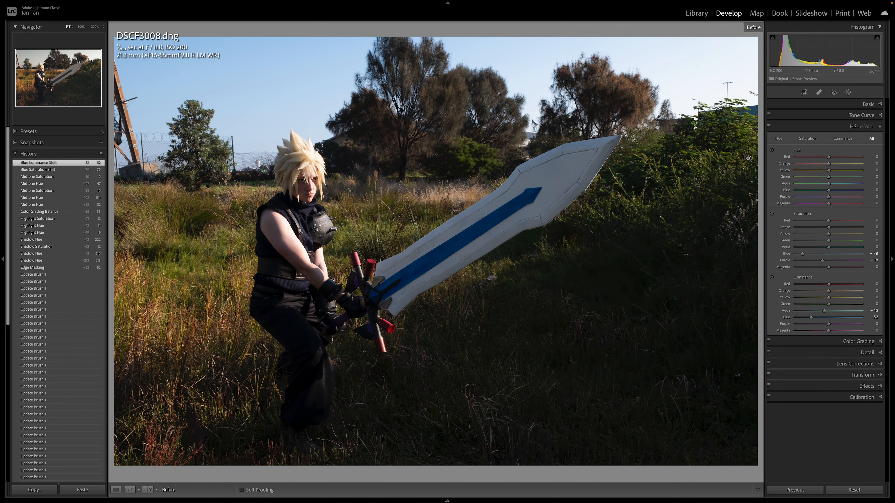
key("backslash")
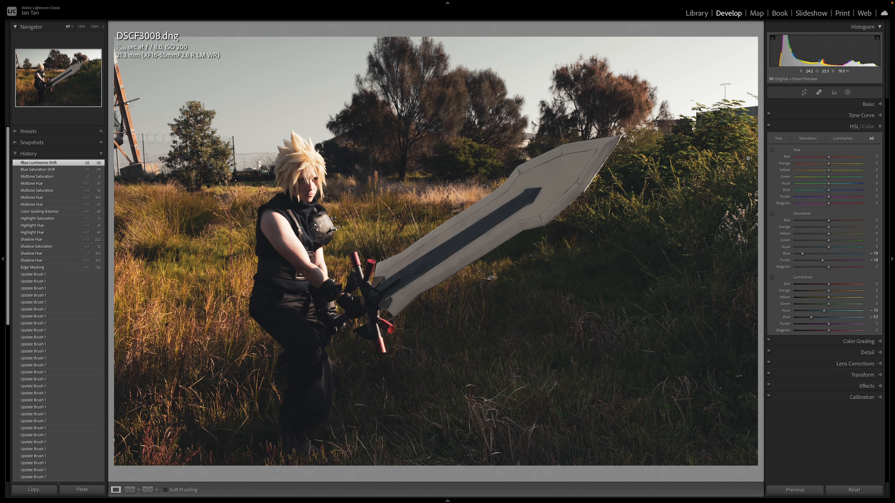
key("backslash")
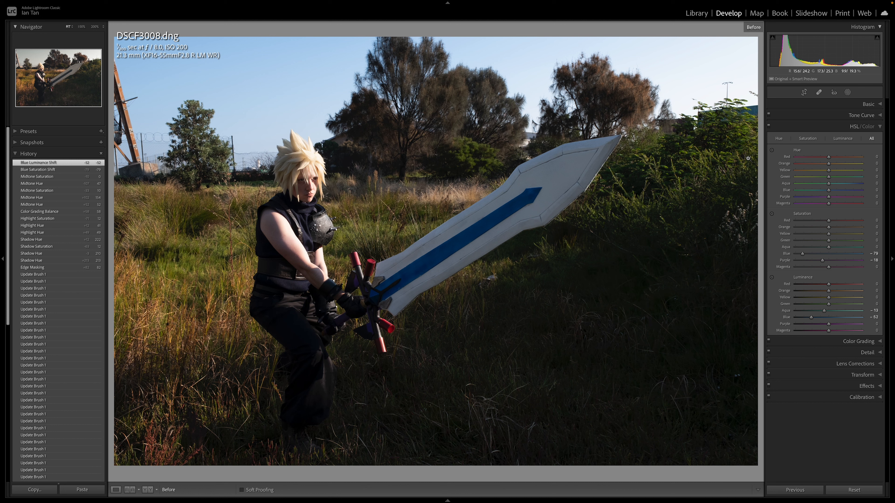
key("backslash")
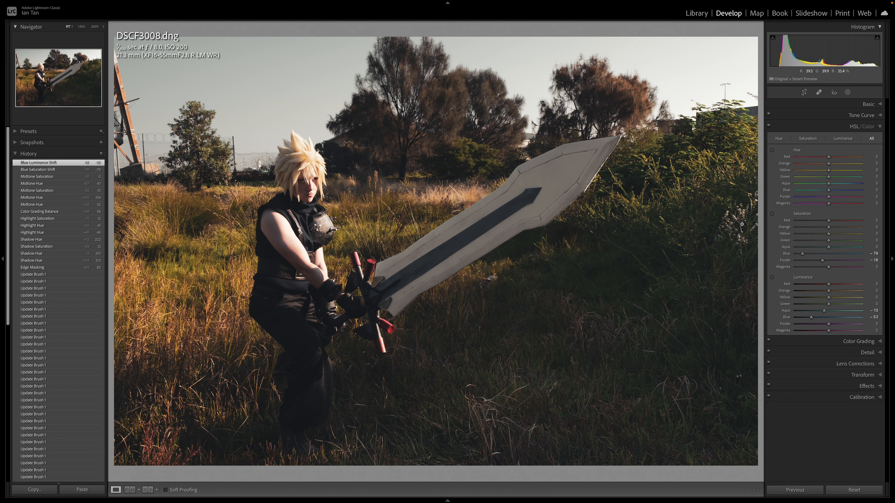
left_click(880, 127)
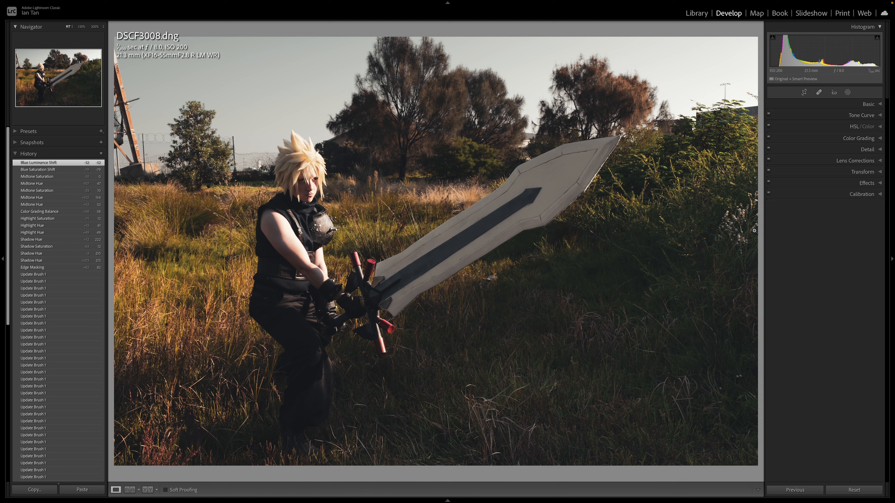
key("backslash")
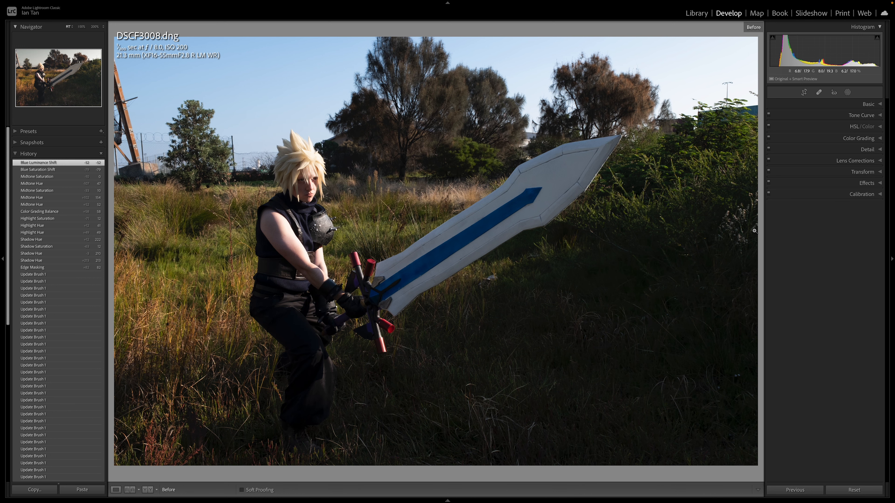
key("backslash")
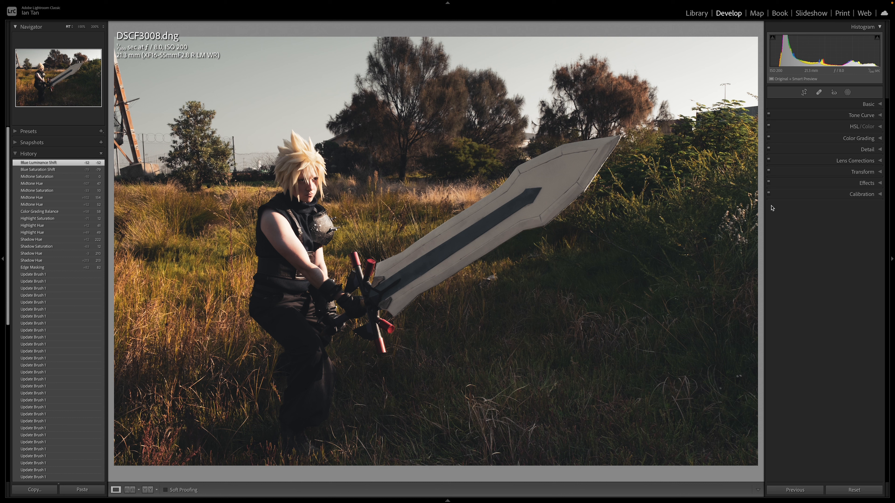
Add a post-crop vignette with amount -11 and film grain with amount 20 and roughness 20.
left_click(879, 185)
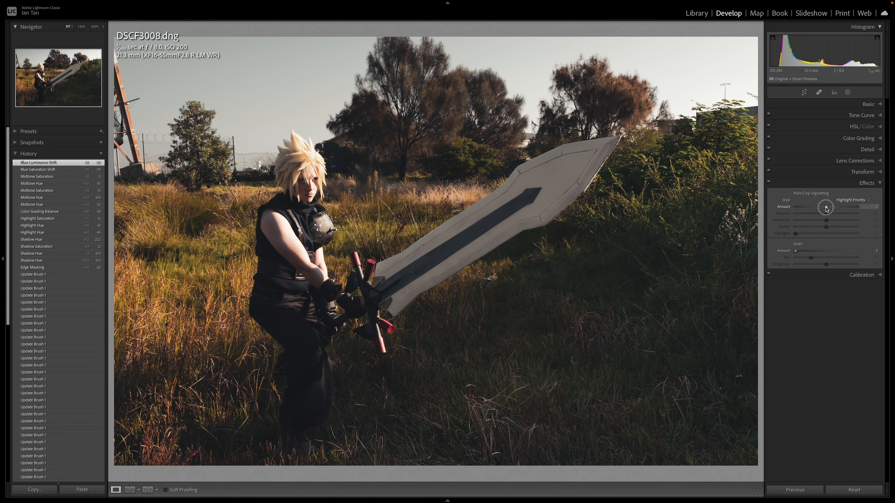
left_click_drag(826, 209, 823, 208)
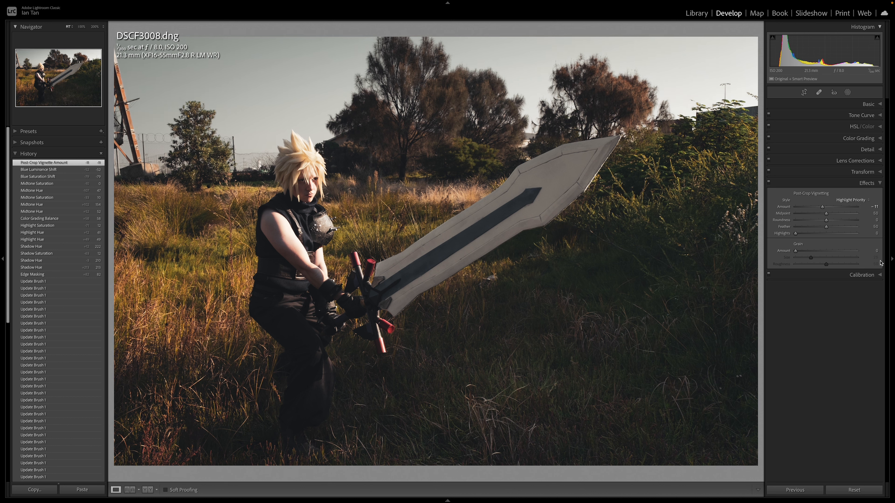
left_click(874, 250)
type("20")
key("Tab")
key("Tab")
type("20")
key("Return")
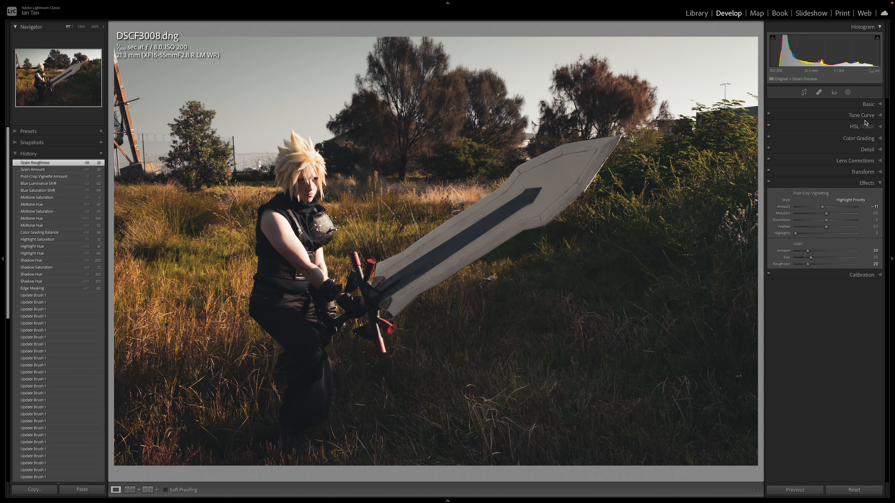
Raise the photo's overall contrast to +12 and exposure to +0.15.
left_click(876, 105)
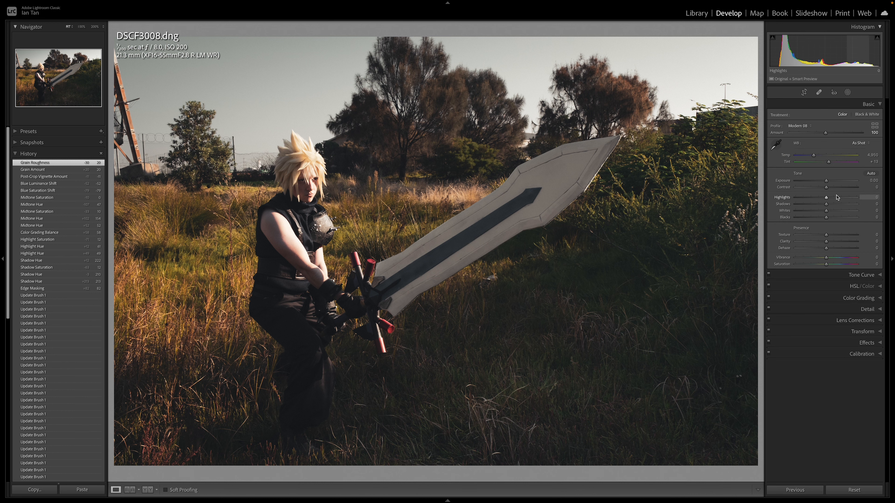
left_click_drag(827, 189, 828, 182)
left_click(827, 182)
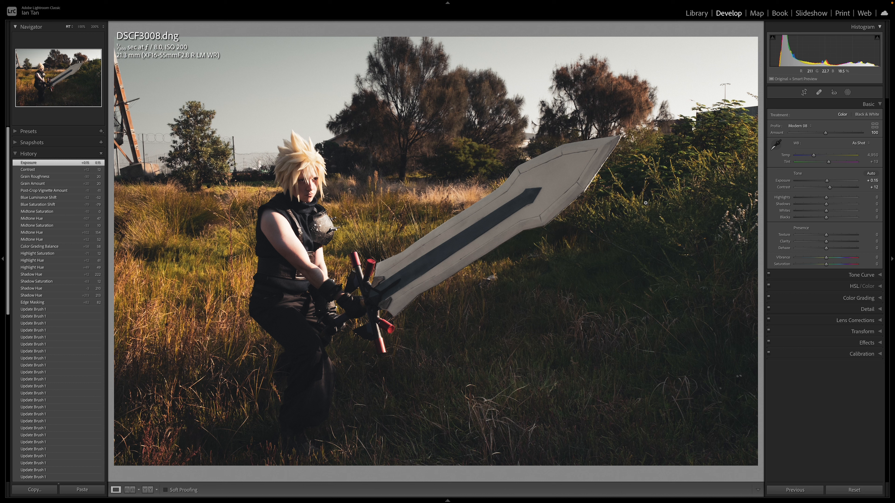
Crop the photo to the 4 x 5 / 8 x 10 aspect ratio and nudge the image within the frame.
key("r")
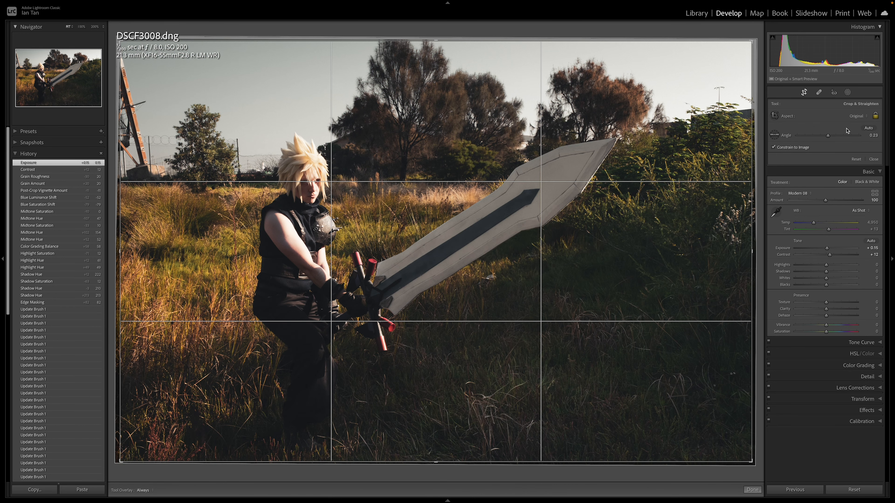
left_click(858, 117)
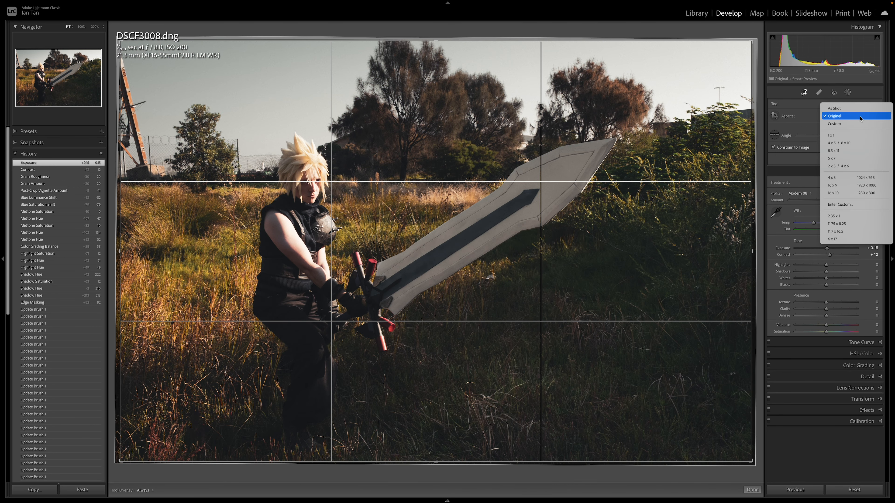
left_click(845, 147)
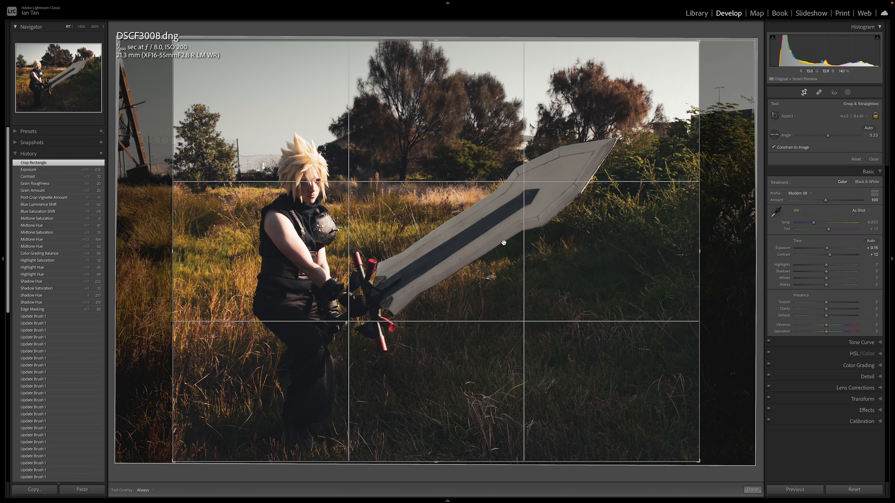
left_click_drag(504, 242, 506, 244)
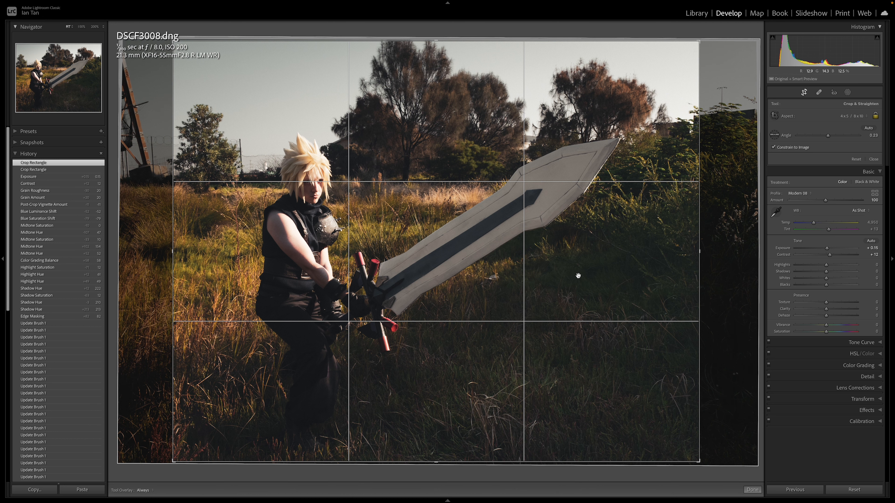
left_click_drag(576, 273, 579, 242)
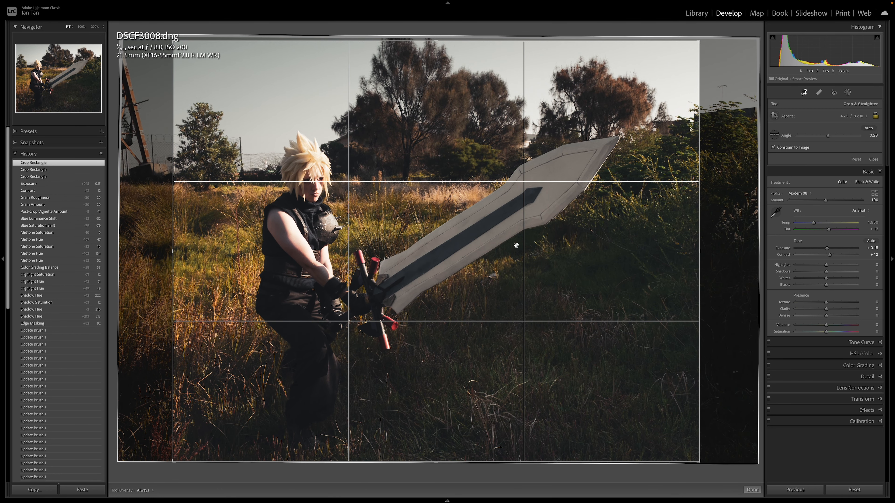
left_click(548, 260)
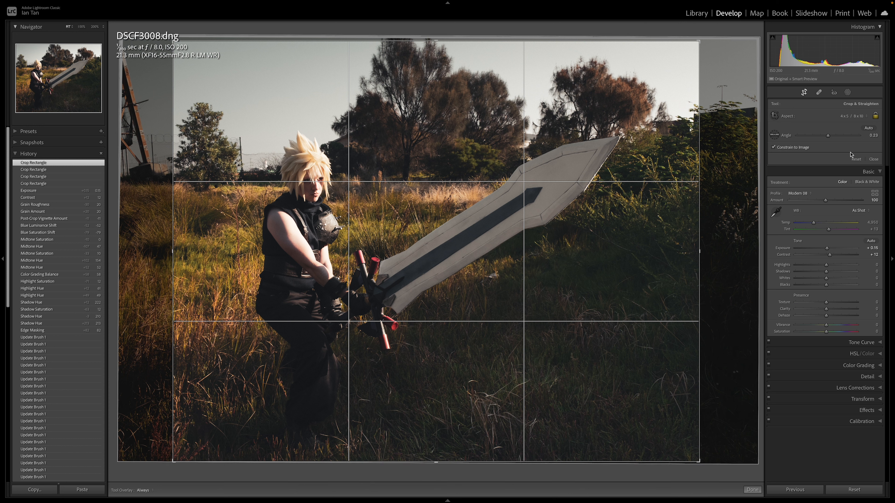
Try a 16 x 9 crop, slightly enlarging the frame and repositioning the photo inside it.
left_click(858, 118)
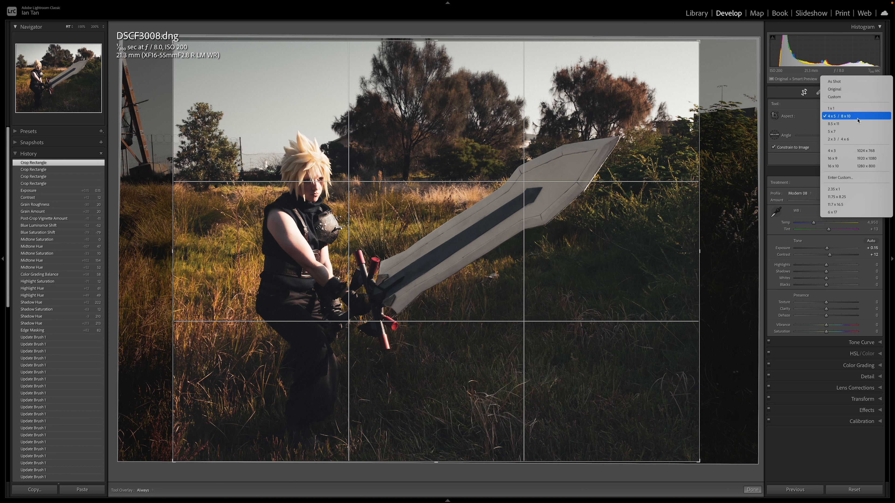
left_click(847, 161)
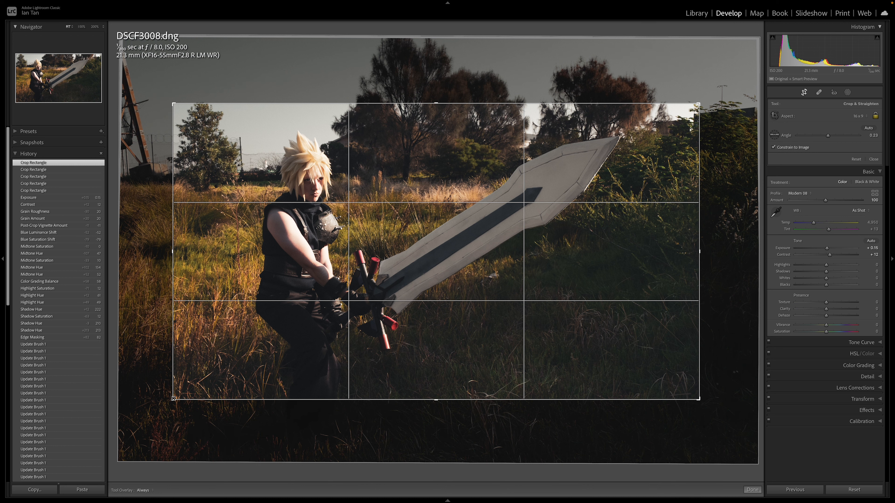
mouse_move(172, 400)
left_mouse_down()
mouse_move(150, 412)
mouse_move(163, 408)
left_mouse_up()
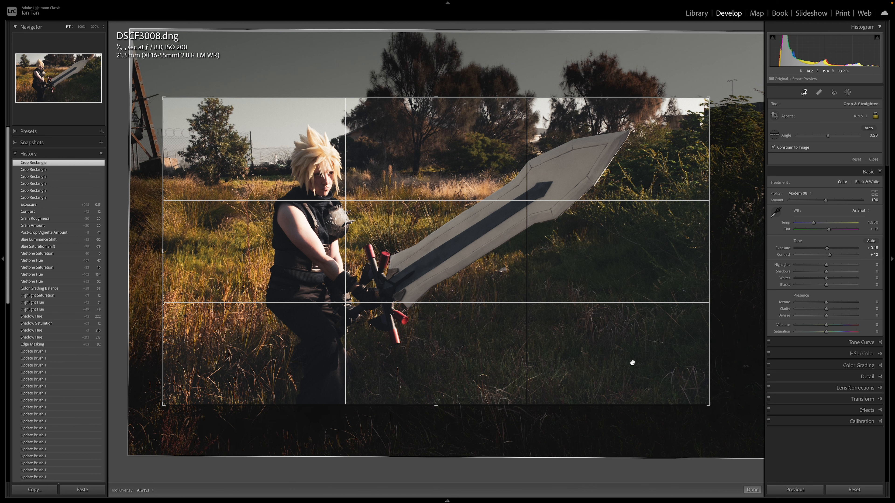
left_click_drag(631, 361, 627, 354)
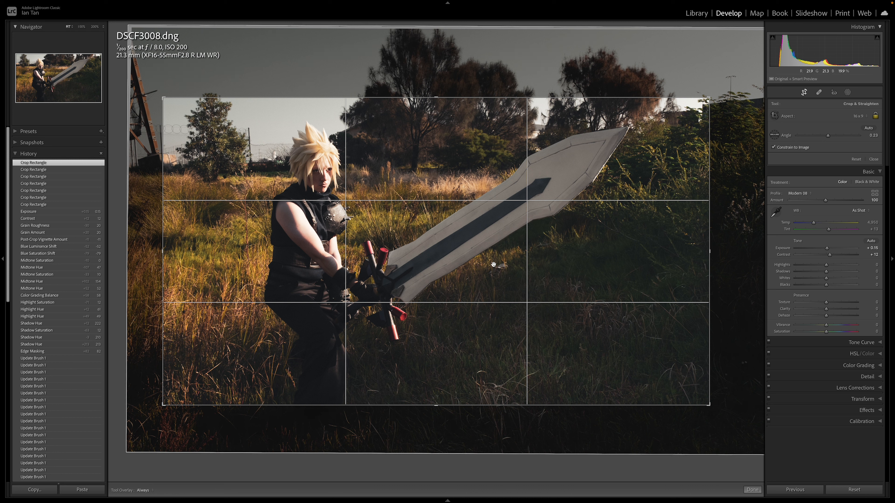
Set the crop back to 4 x 5 / 8 x 10 and enlarge the frame to include the cosplayer's full figure and the whole sword.
left_click(859, 117)
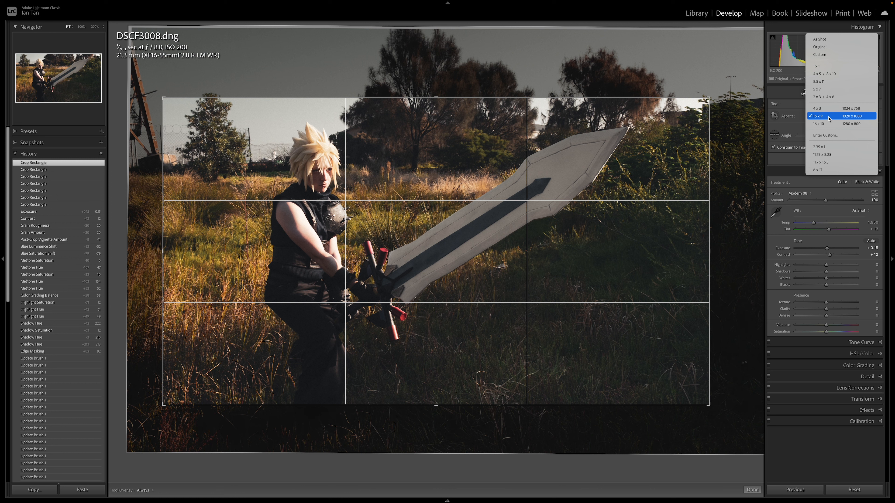
left_click(831, 76)
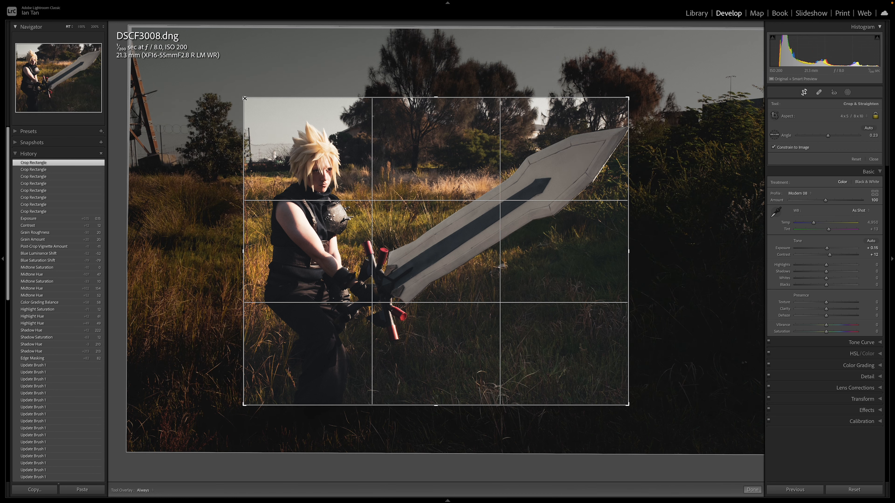
left_click_drag(250, 96, 217, 77)
left_click_drag(338, 150, 564, 135)
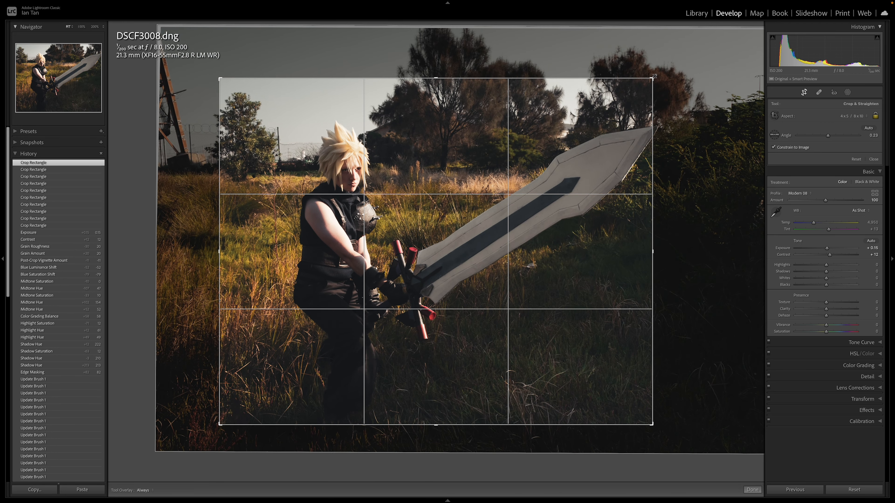
left_click_drag(652, 78, 709, 62)
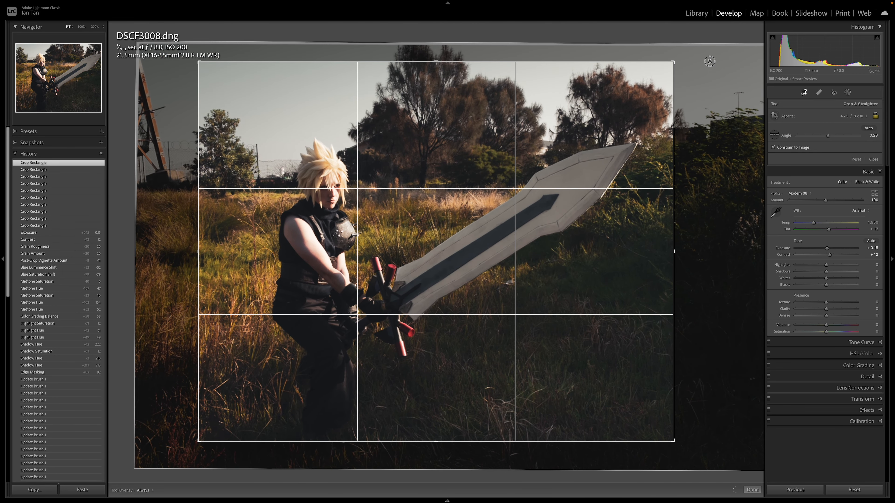
mouse_move(200, 445)
left_mouse_down()
mouse_move(198, 437)
mouse_move(190, 446)
left_mouse_up()
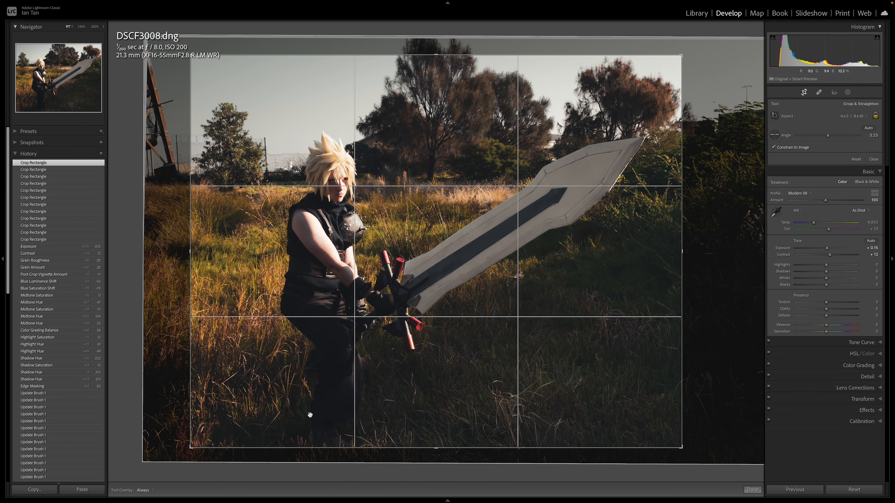
Balance the cosplayer and sword within the crop frame, tighten the frame slightly and apply the crop.
left_click_drag(468, 296, 475, 294)
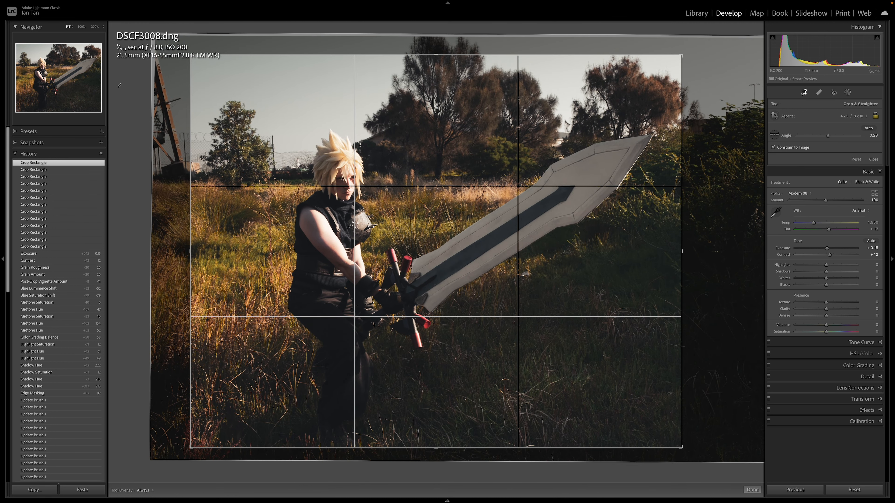
left_click_drag(605, 258, 591, 255)
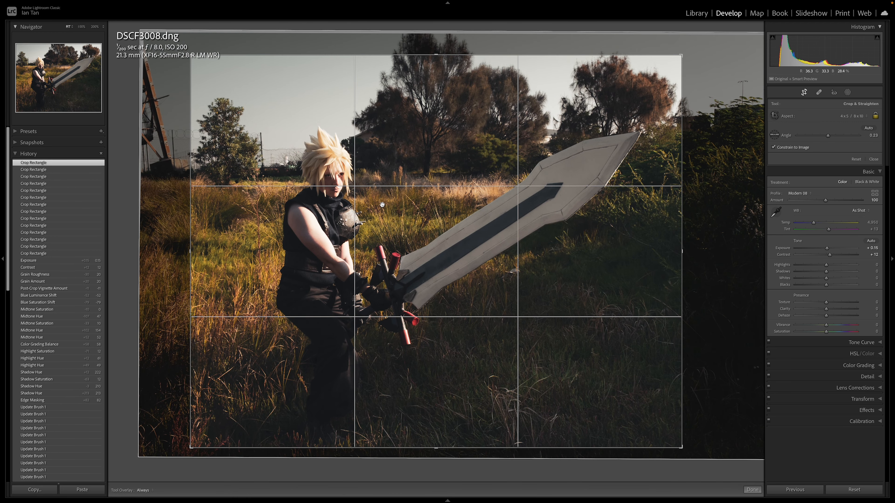
left_click_drag(393, 206, 383, 203)
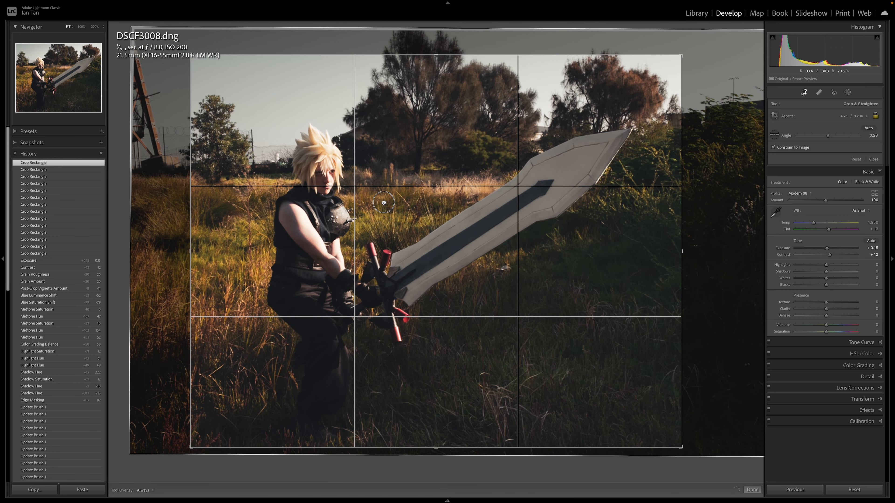
left_click_drag(189, 54, 194, 57)
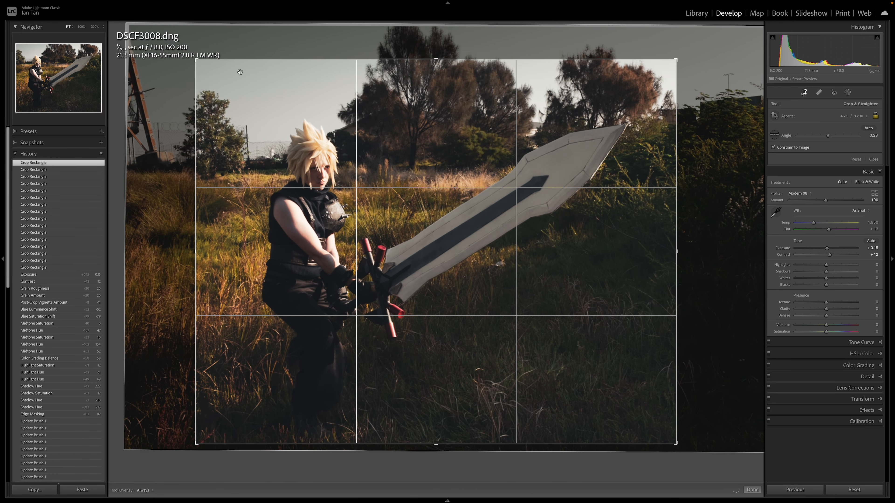
left_click_drag(484, 127, 485, 131)
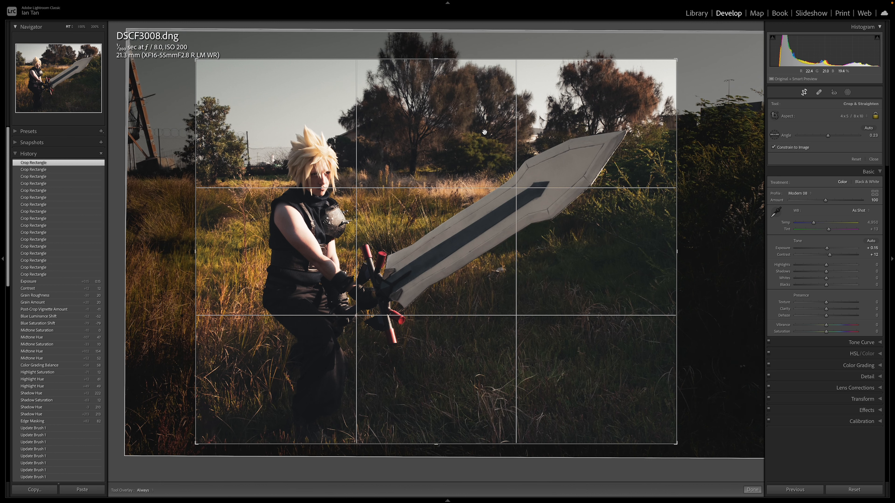
key("Return")
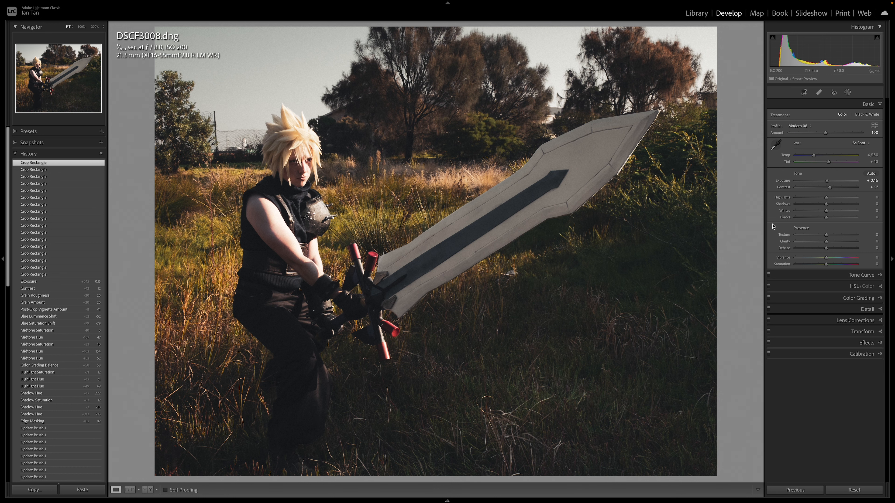
Rotate the cropped photo slightly to a crop angle of 0.66 and apply it.
key("r")
left_click_drag(726, 223, 727, 225)
key("r")
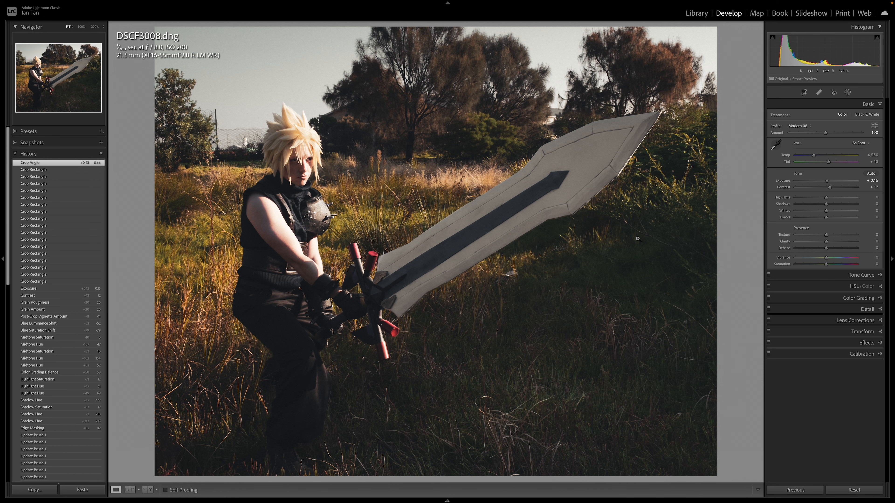
Compare the cropped, edited photo with its unedited version.
key("backslash")
key("backslash")
key("backslash")
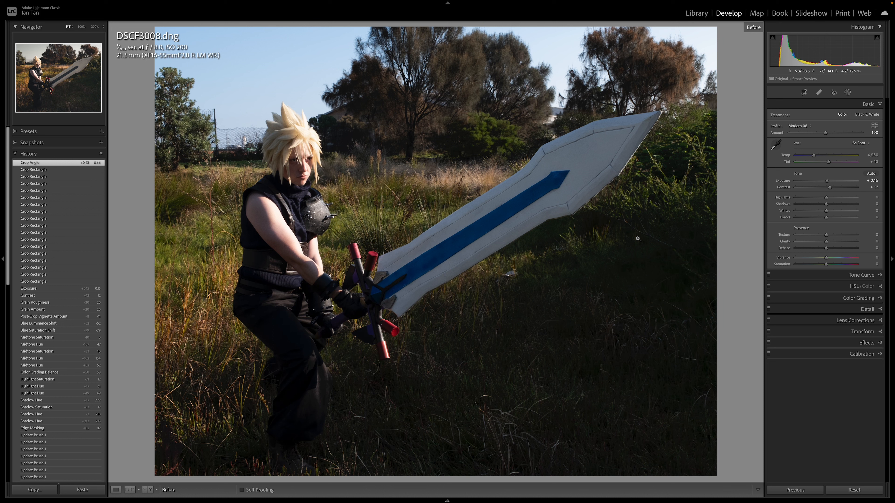
key("backslash")
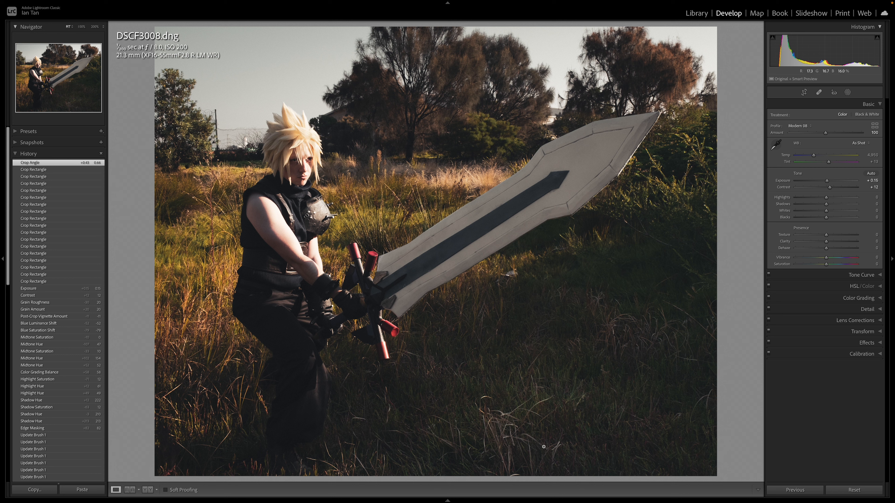
Create a new brush mask with exposure -0.33, shadows -8 and a brush size of about 19.4.
left_click(847, 92)
left_click(718, 36)
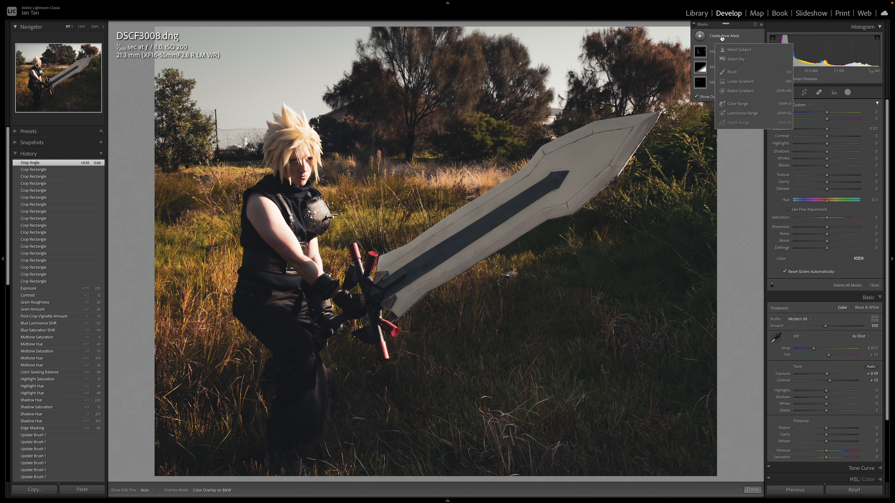
left_click(732, 72)
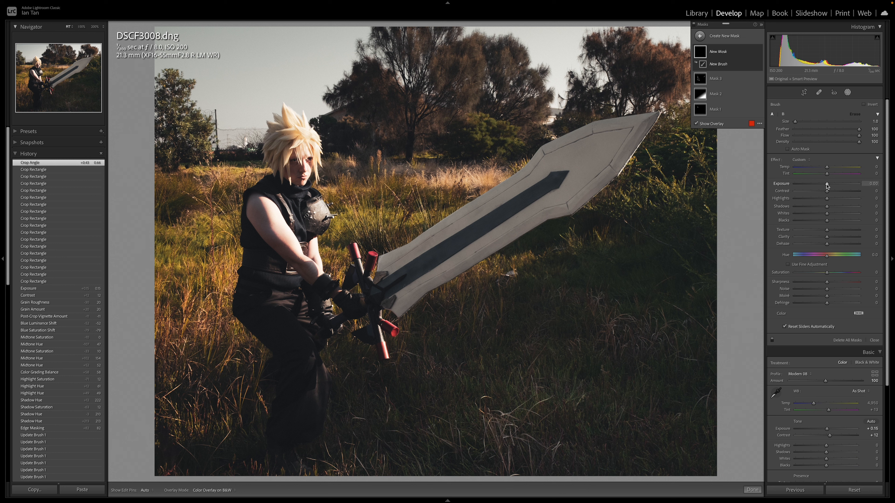
left_click_drag(826, 184, 824, 207)
left_click_drag(795, 122, 807, 122)
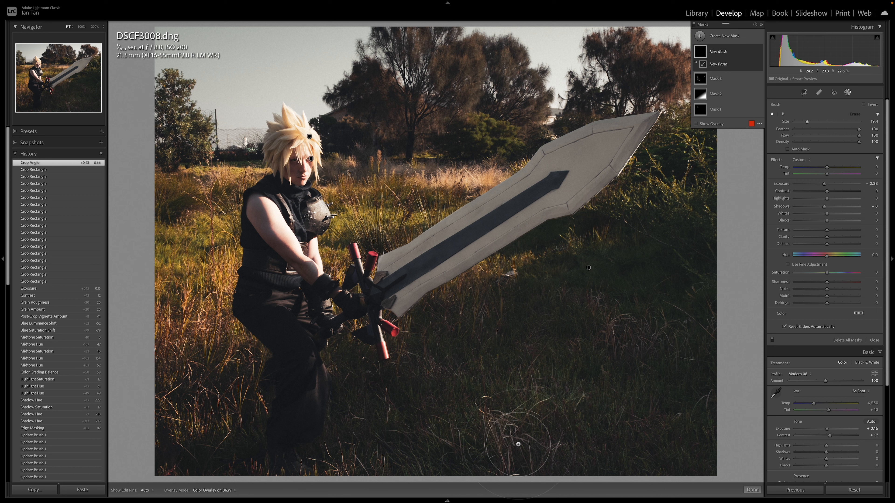
Paint the darkening brush over the bright grass stalks at the photo's bottom edge and finish masking.
left_click(507, 441)
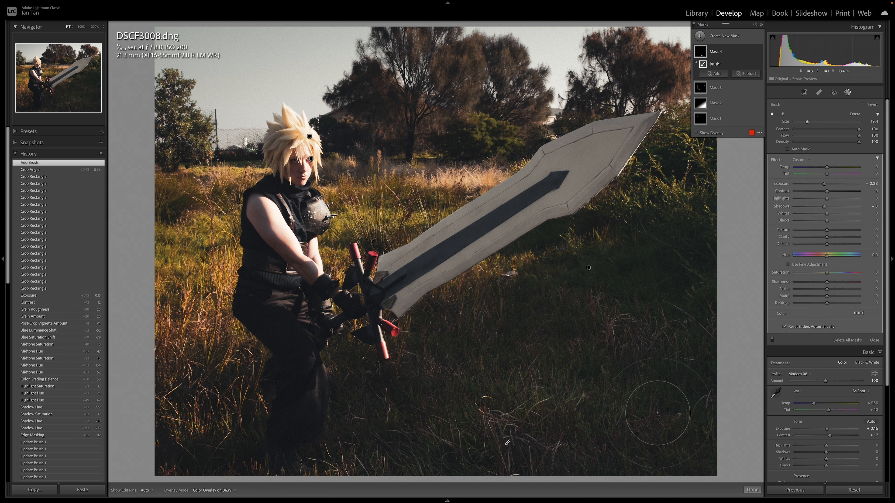
key("h")
mouse_move(494, 433)
left_mouse_down()
mouse_move(508, 422)
mouse_move(527, 445)
left_mouse_up()
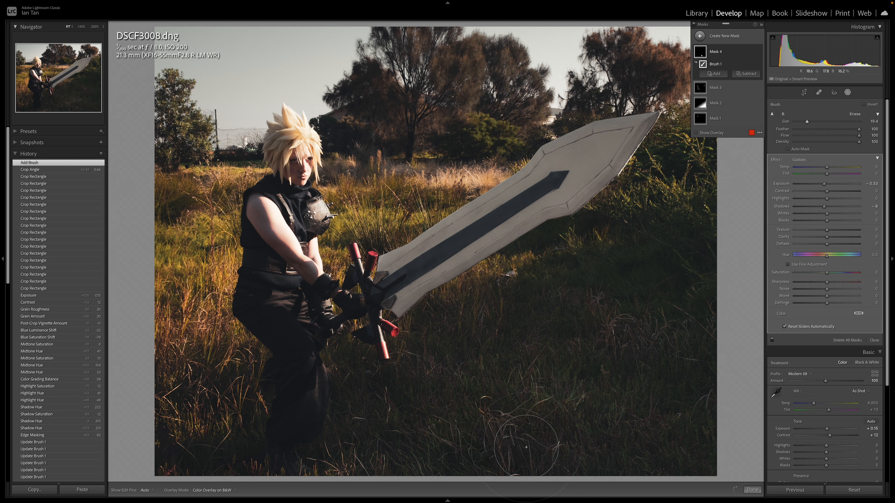
left_click(753, 490)
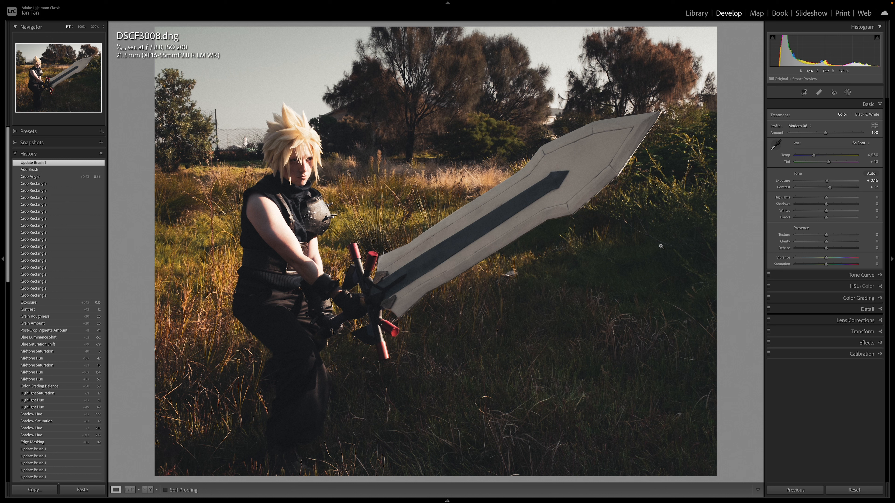
Compare the sword photo with its unedited version and toggle Mask 4 off and on to judge its effect, then finish masking.
key("backslash")
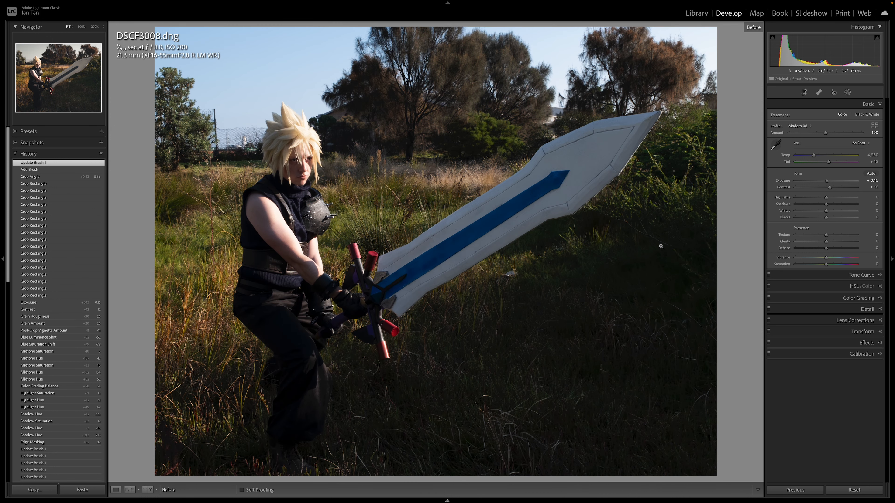
key("backslash")
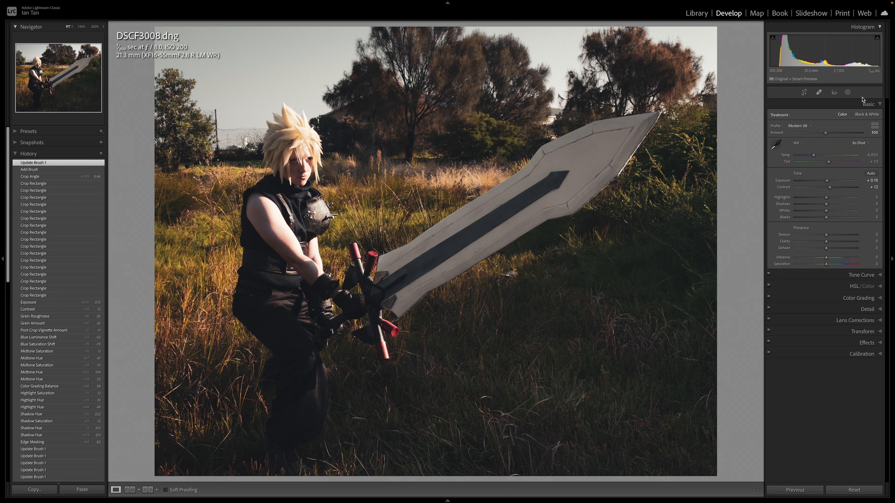
left_click(847, 92)
left_click(732, 56)
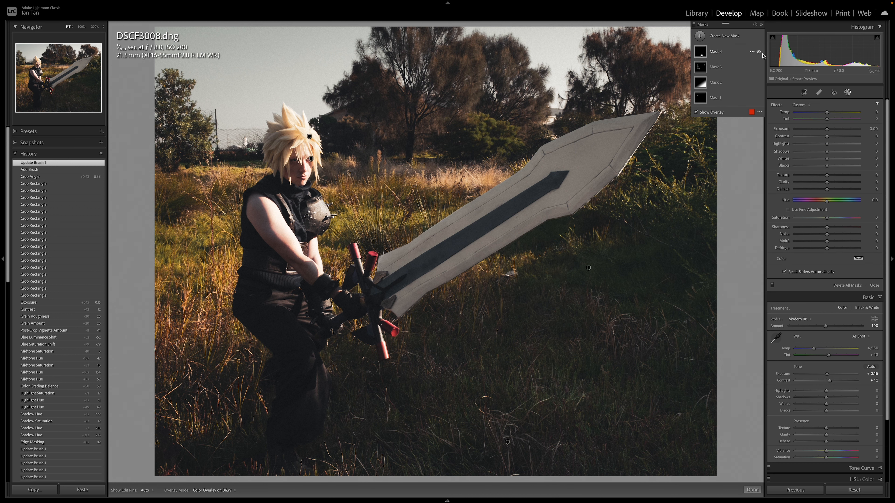
left_click(759, 52)
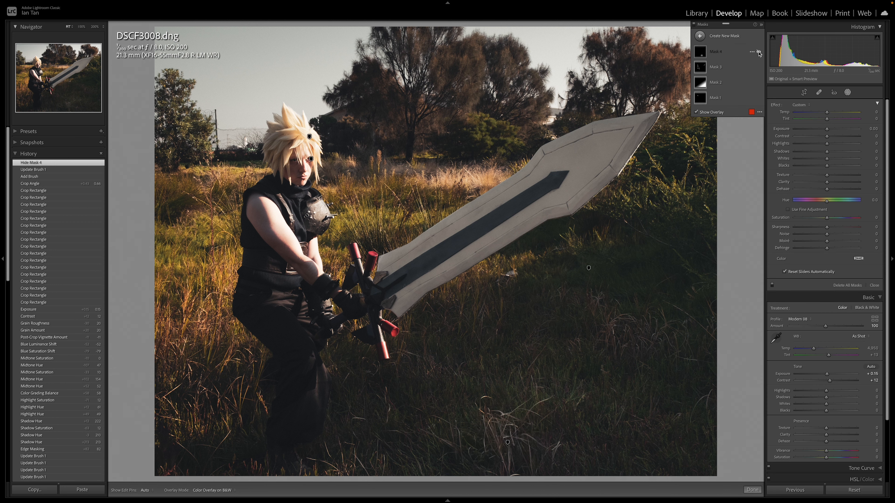
left_click(758, 52)
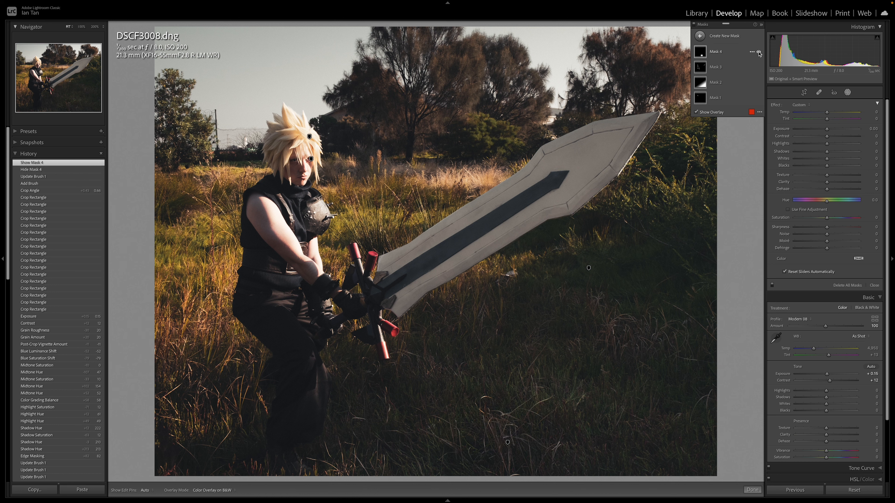
left_click(759, 52)
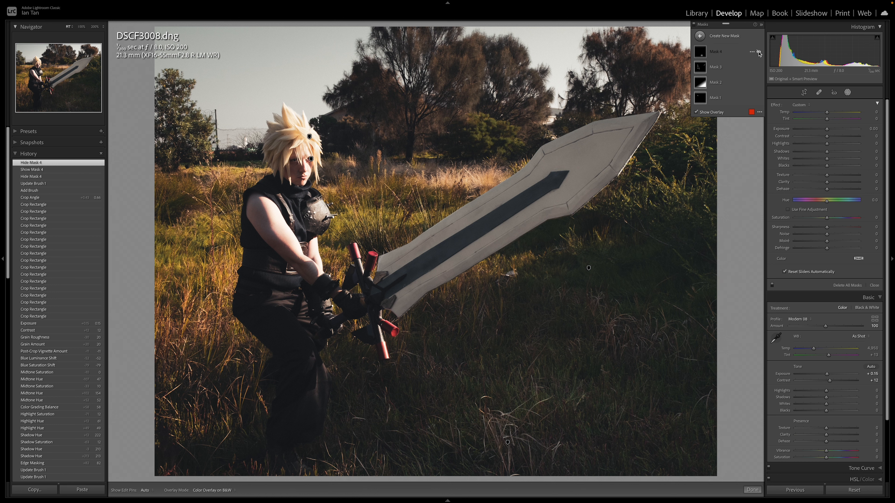
left_click(759, 52)
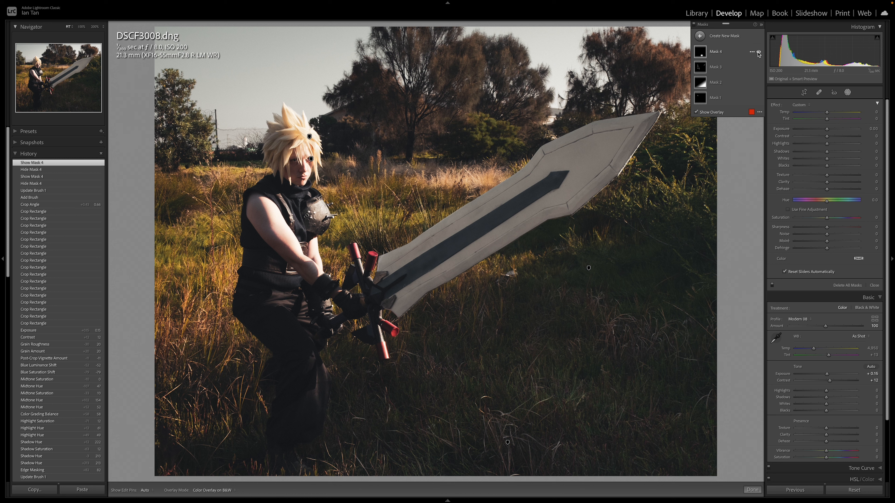
mouse_move(752, 493)
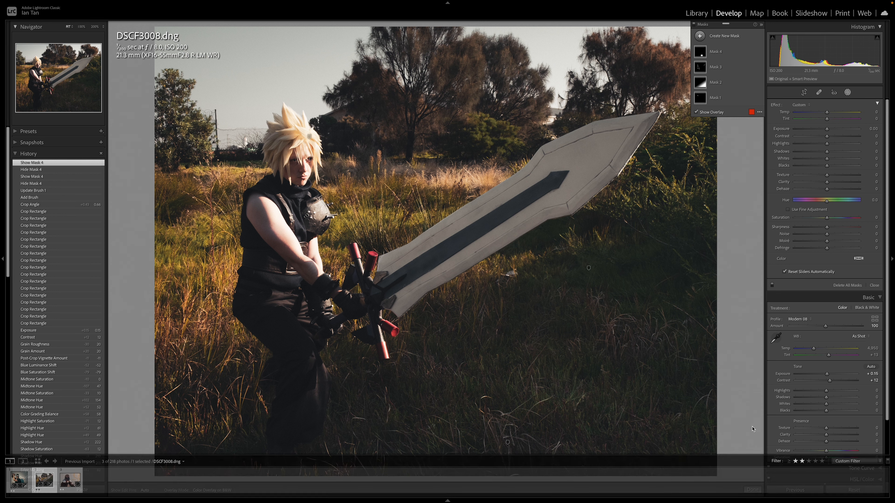
left_click(752, 491)
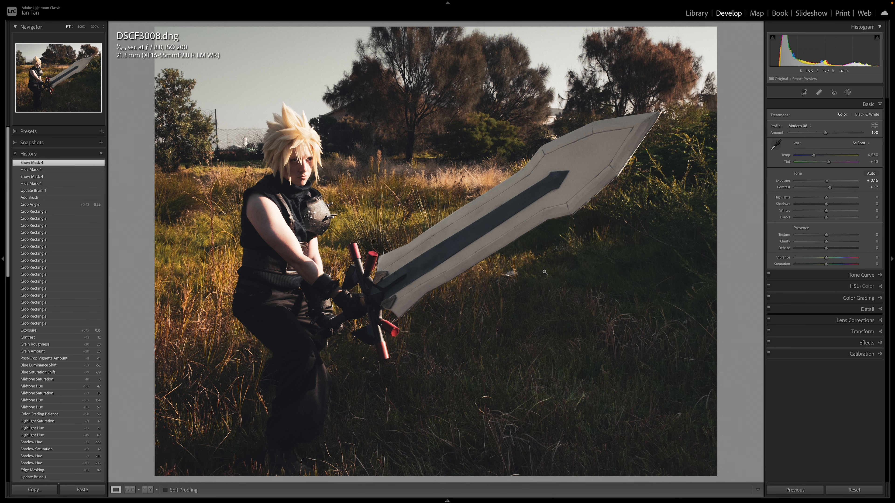
Open the photo of the masked man in the leather jacket for developing and set its sharpening masking to 66.
key("g")
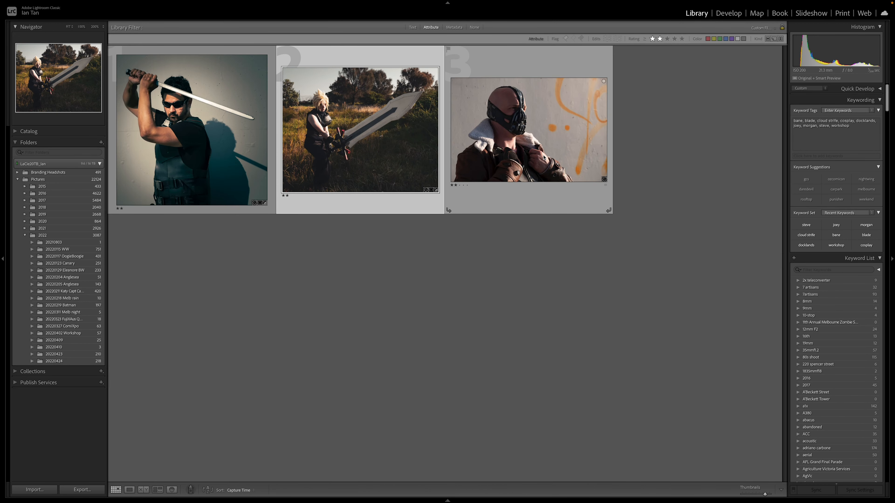
left_click(495, 157)
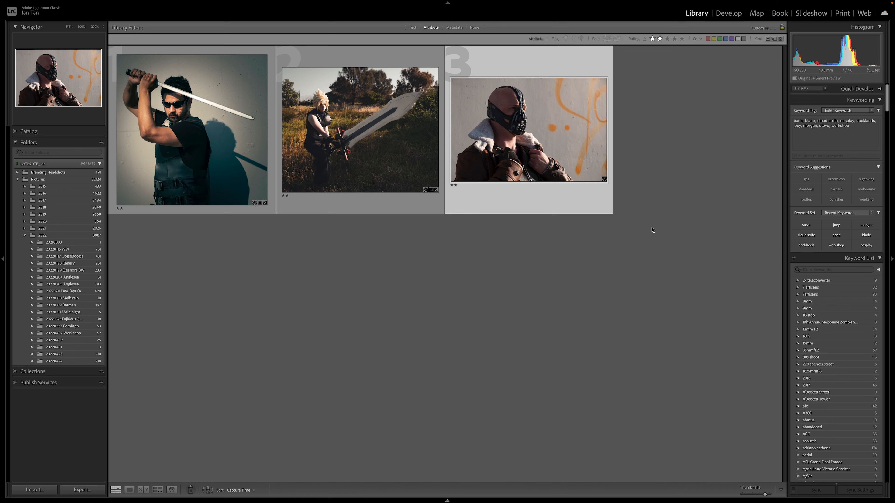
key("d")
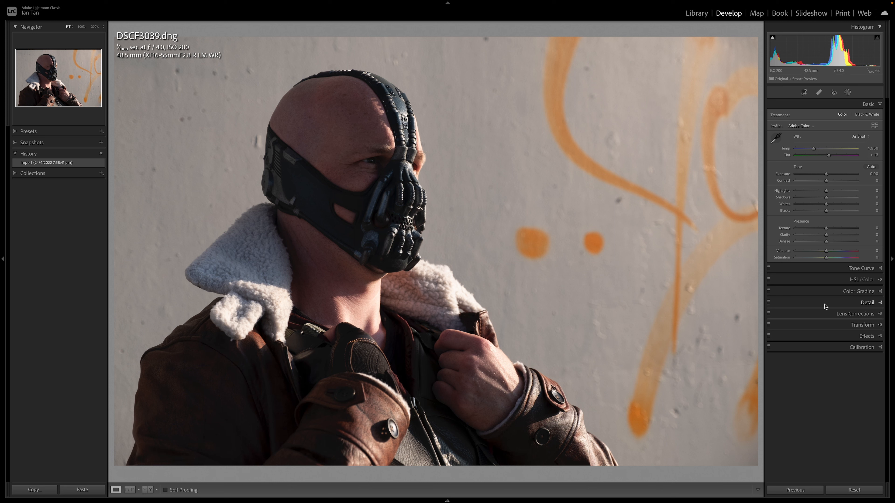
left_click(880, 303)
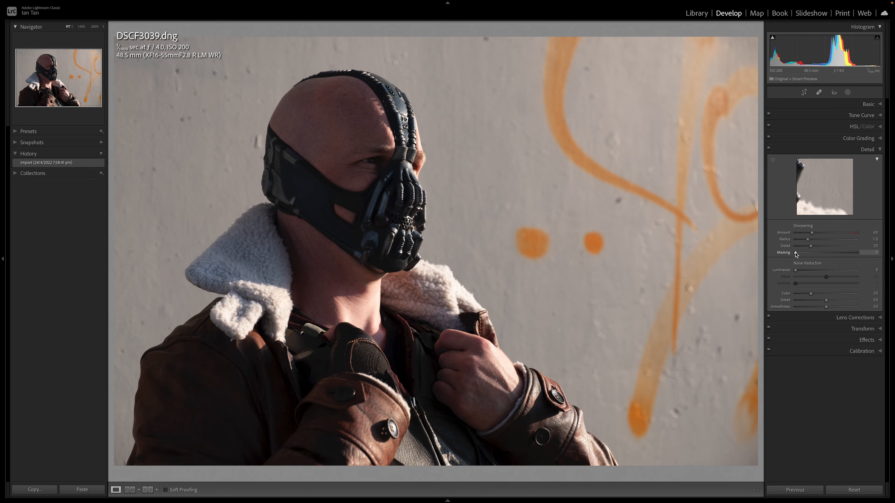
left_click_drag(795, 253, 836, 253)
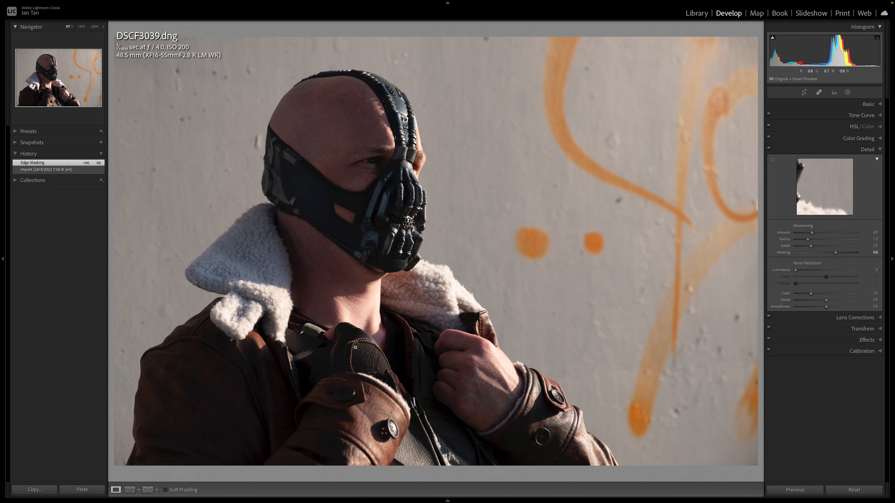
Apply the Artistic 03 profile to the masked man's photo, and try a slightly cooler temperature before undoing it.
mouse_move(773, 38)
mouse_move(878, 41)
left_click(881, 105)
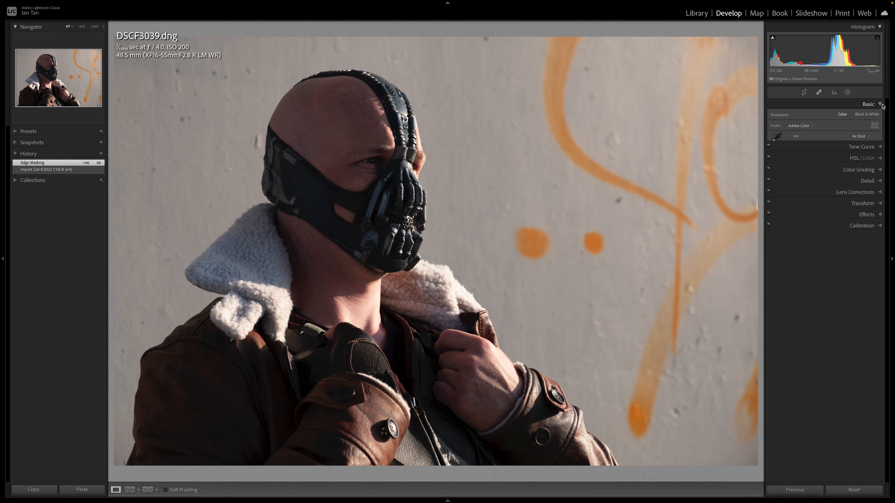
left_click(875, 125)
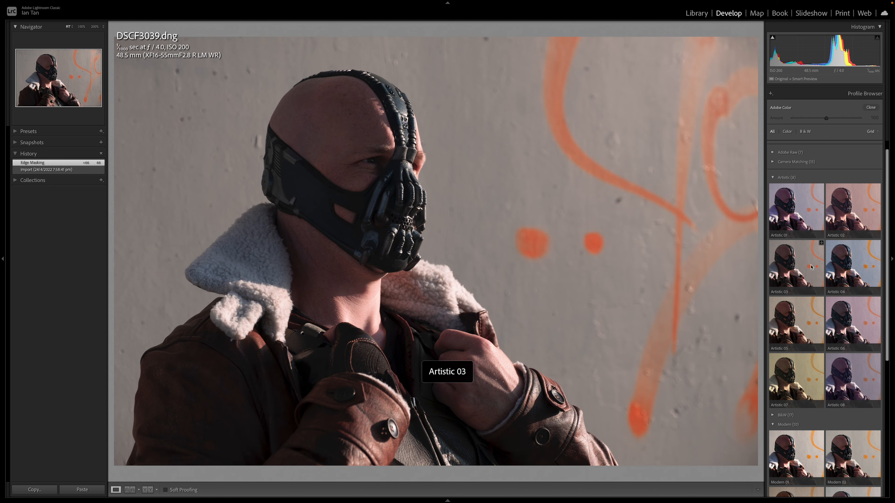
left_click(811, 267)
left_click(870, 108)
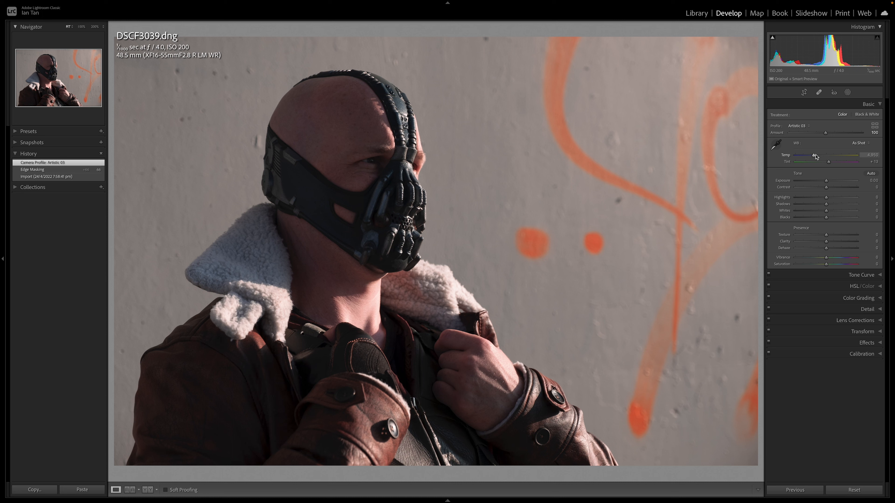
left_click_drag(815, 156, 812, 157)
key("ctrl+z")
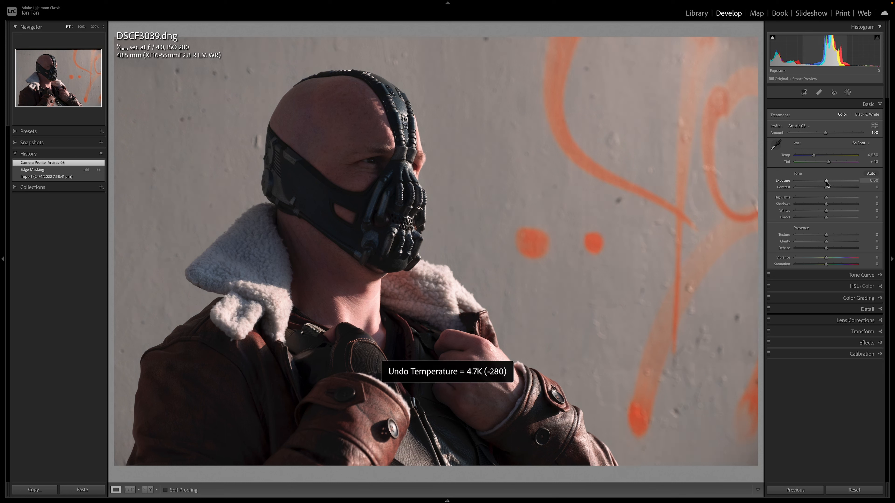
Color grade the shadows teal with hue 197 and saturation 52, and the highlights yellow with hue 53 and saturation 62.
left_click(871, 299)
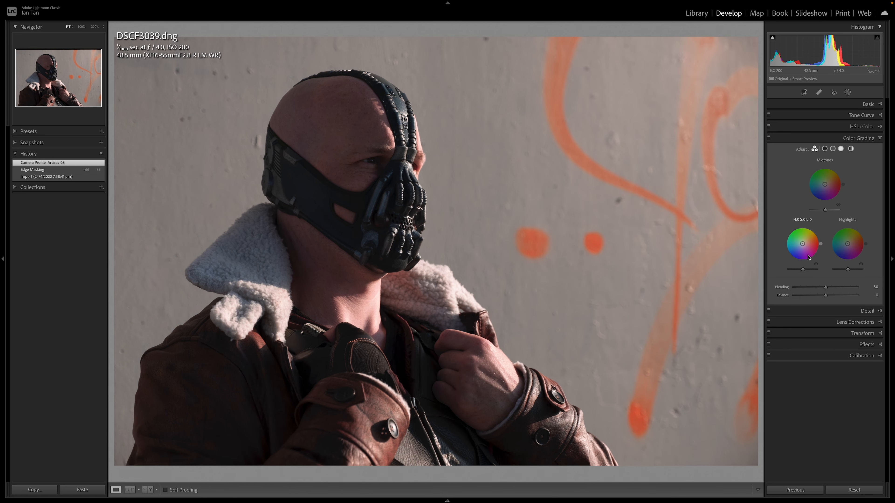
left_click_drag(802, 244, 795, 246)
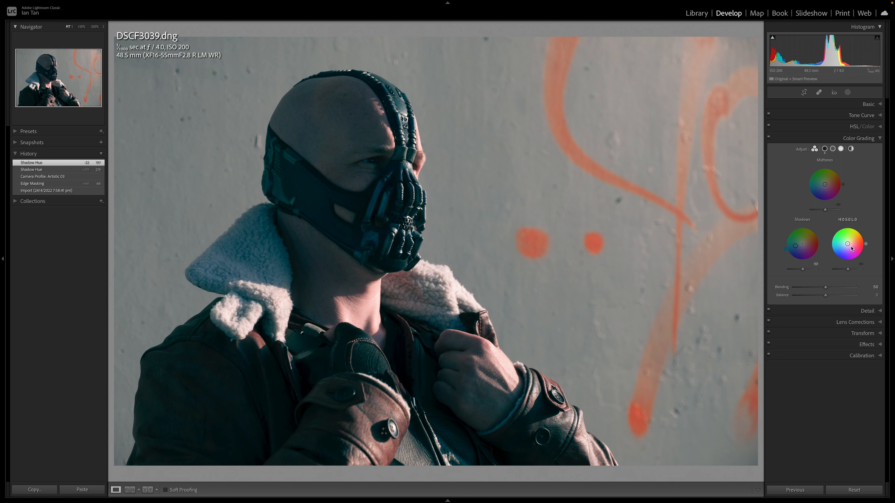
mouse_move(848, 246)
left_mouse_down()
mouse_move(860, 231)
mouse_move(851, 226)
mouse_move(852, 236)
left_mouse_up()
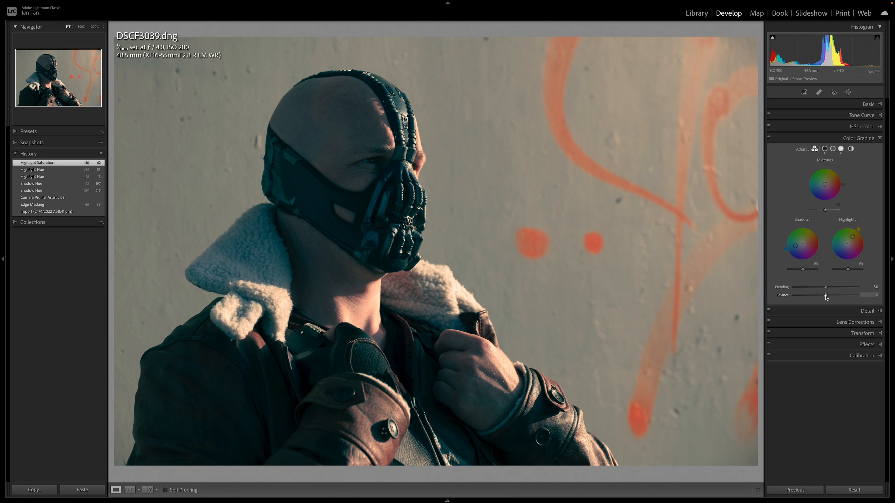
Shift the color grading balance toward the highlights to +61.
left_click_drag(825, 295, 836, 297)
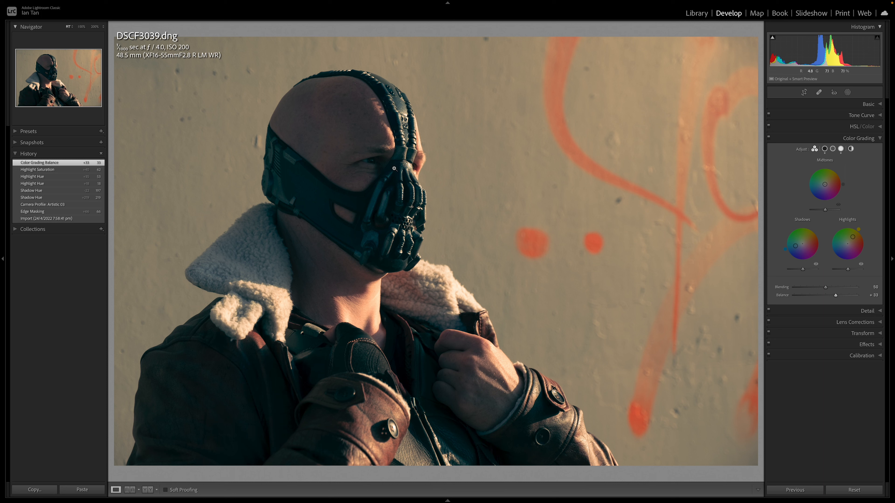
left_click(836, 297)
left_click_drag(836, 297, 845, 296)
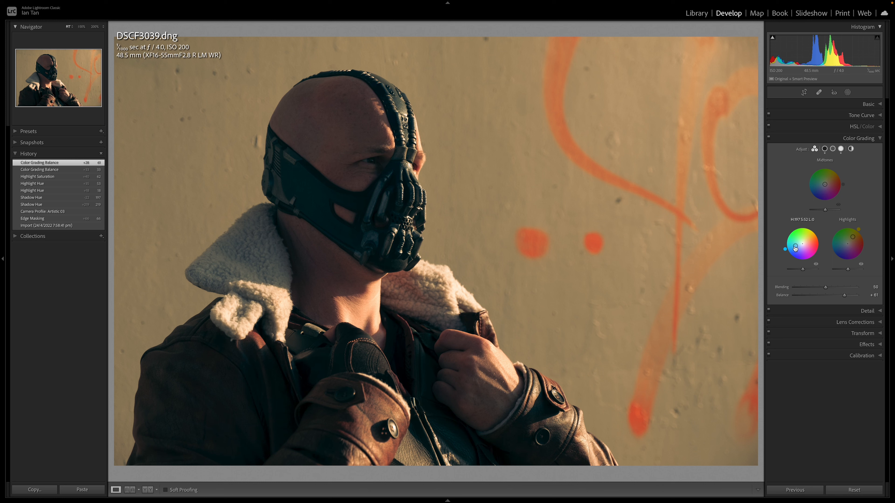
Reduce the color grading saturation to 29 in the shadows and 48 in the highlights.
left_click_drag(802, 248, 797, 245)
left_click_drag(798, 244, 798, 245)
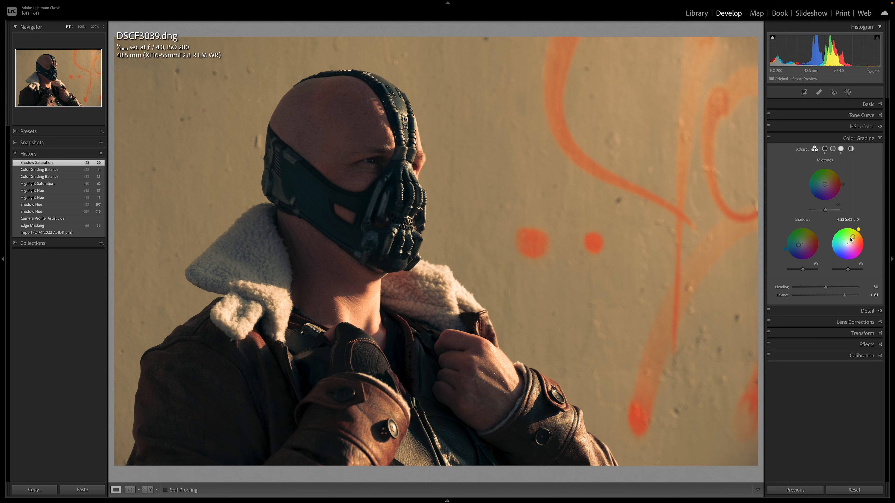
left_click_drag(852, 236, 852, 238)
left_click_drag(852, 238, 852, 237)
left_click_drag(853, 237, 856, 239)
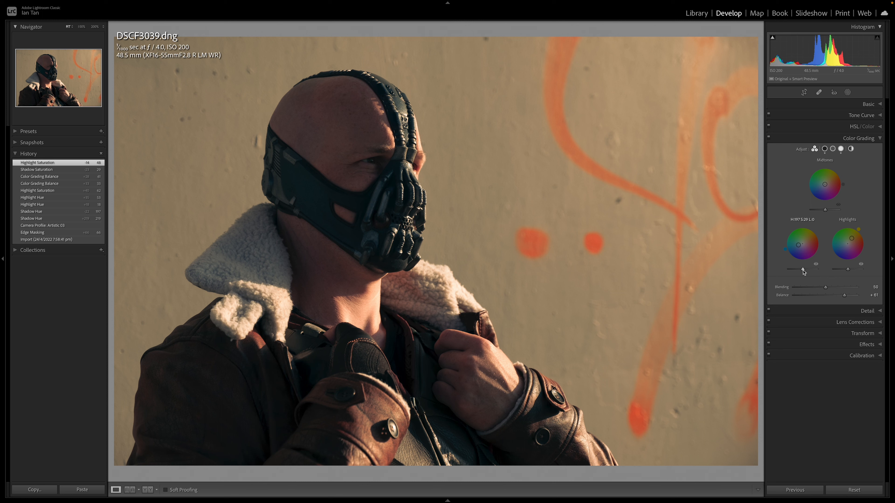
Test darker and brighter color grading shadows and set the shadow luminance to +100.
left_click_drag(803, 271, 817, 272)
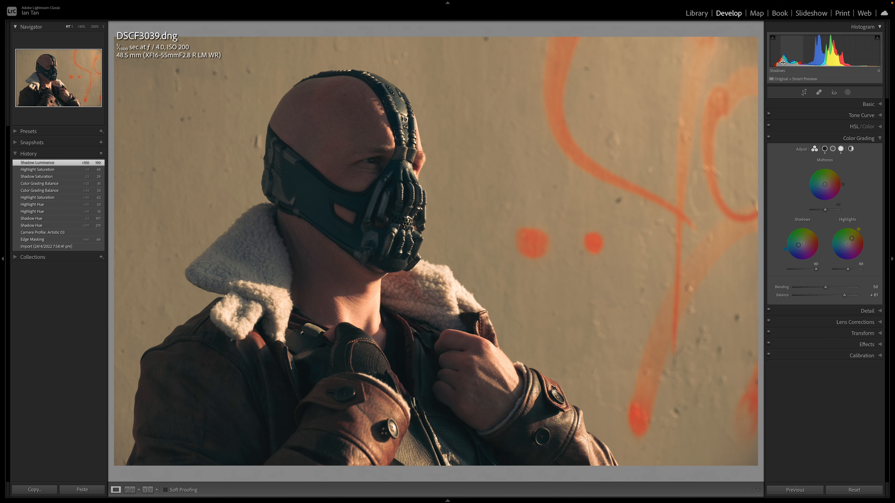
left_click_drag(816, 268, 797, 269)
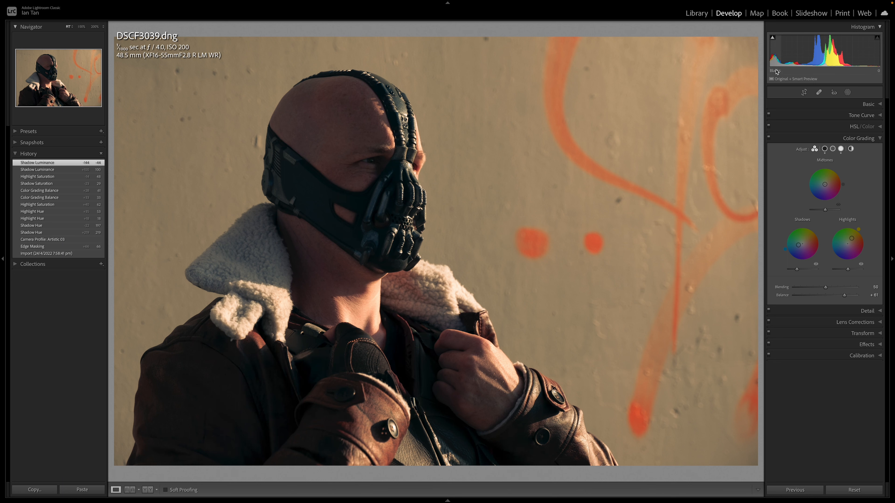
left_click_drag(798, 270, 822, 272)
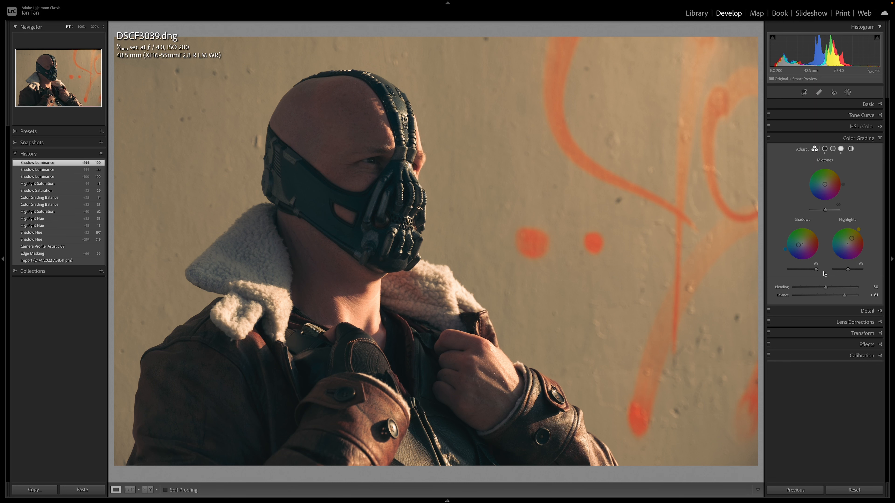
mouse_move(816, 271)
left_mouse_down()
mouse_move(804, 270)
mouse_move(816, 270)
left_mouse_up()
Review the color grading of the giant sword photo for comparison and return to developing the masked man's photo.
key("g")
left_click(391, 158)
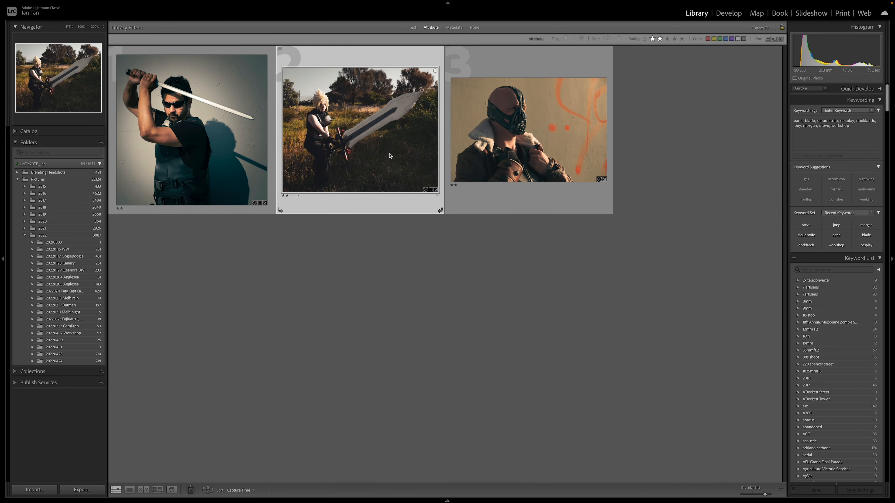
key("d")
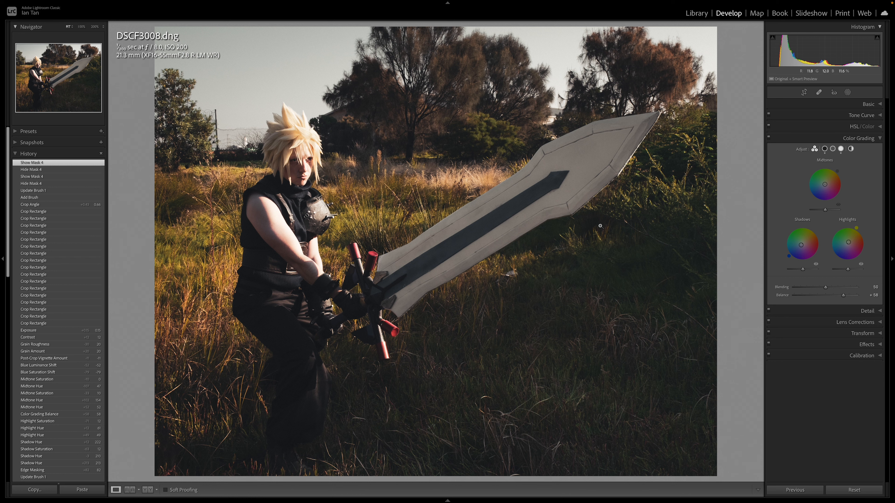
key("g")
left_click(529, 144)
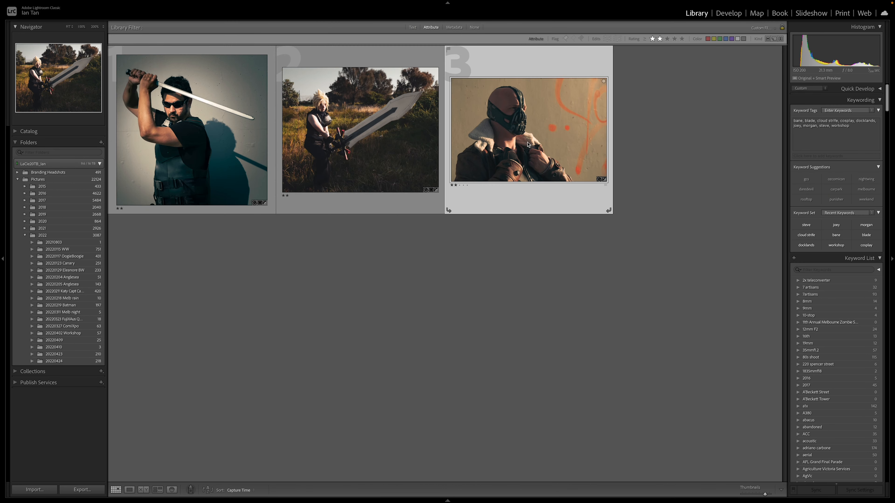
key("d")
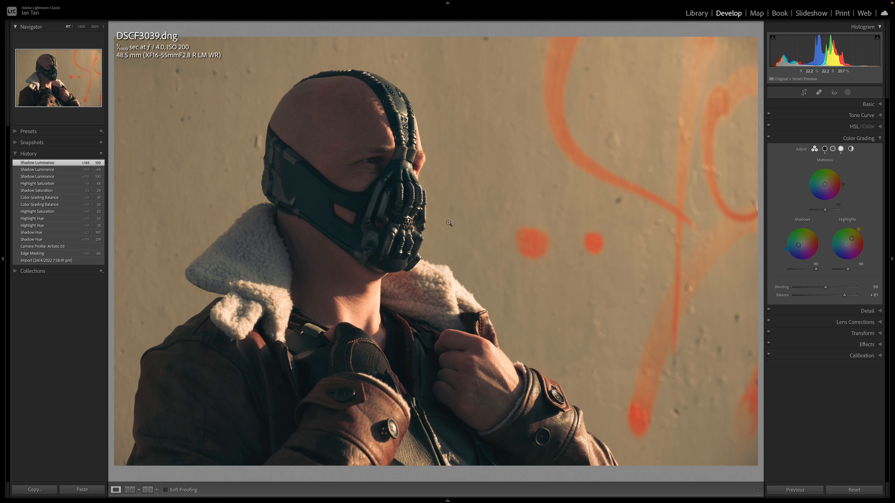
Set the photo's contrast to +26 and compare the edit with the unedited version.
key("ctrl+1")
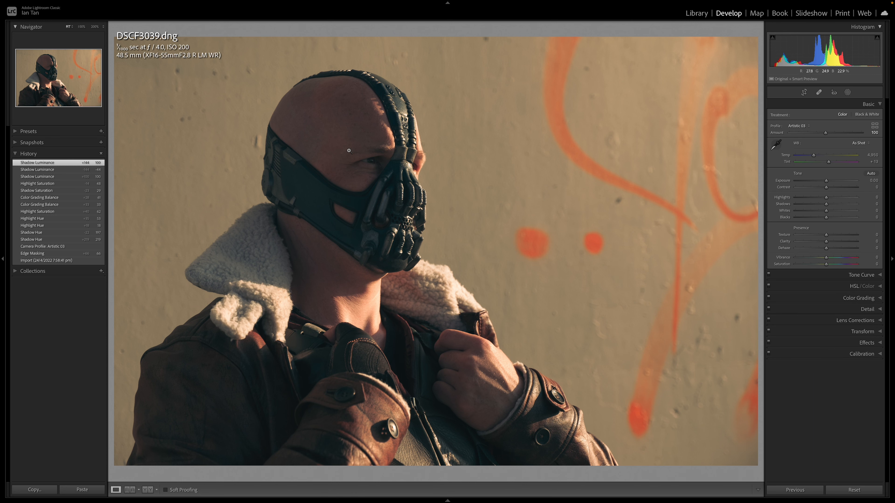
left_click(826, 187)
left_click_drag(827, 188, 834, 189)
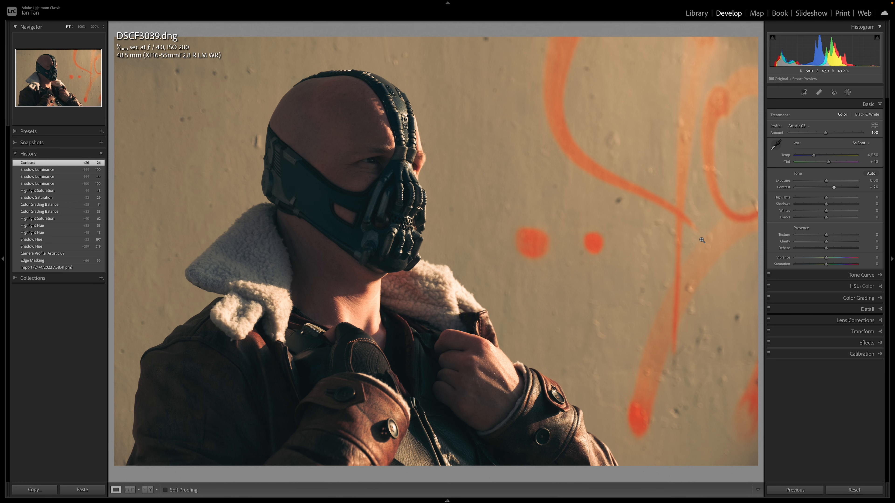
key("backslash")
key("backslash")
Start a brush mask with clarity 20 and sharpness 20, using a brush size of 4.7.
left_click(847, 92)
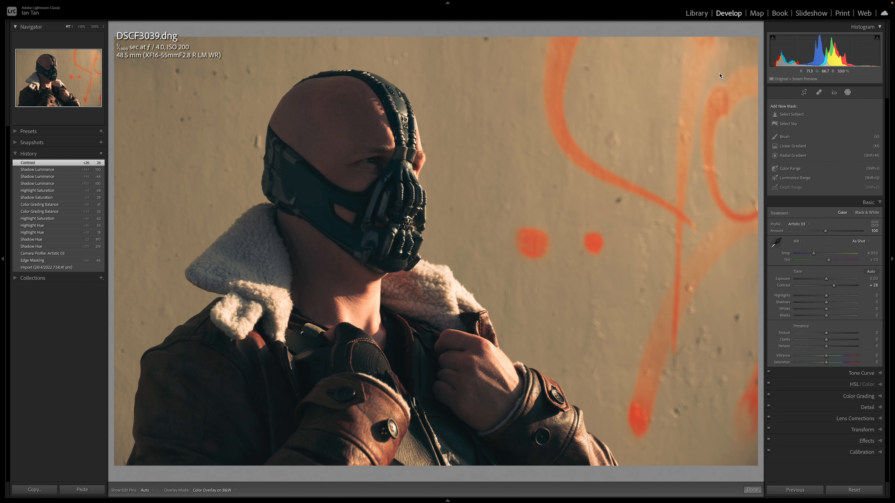
left_click(784, 136)
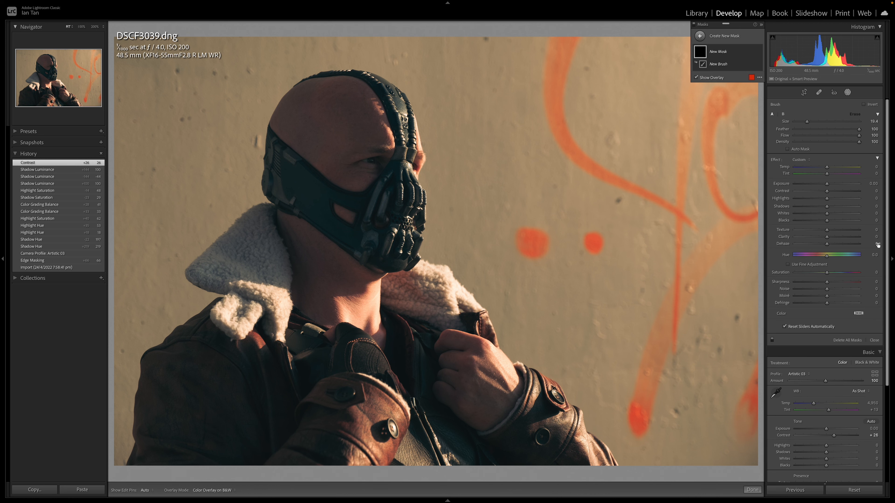
left_click(876, 237)
type("20")
left_click(873, 281)
type("20")
key("Return")
left_click_drag(806, 122, 798, 123)
Paint the brush mask over the eye, gloved and bare hands, fleece collar, jacket sleeves and face mask, and close masking.
key("h")
mouse_move(372, 162)
left_mouse_down()
mouse_move(394, 188)
mouse_move(376, 164)
left_mouse_up()
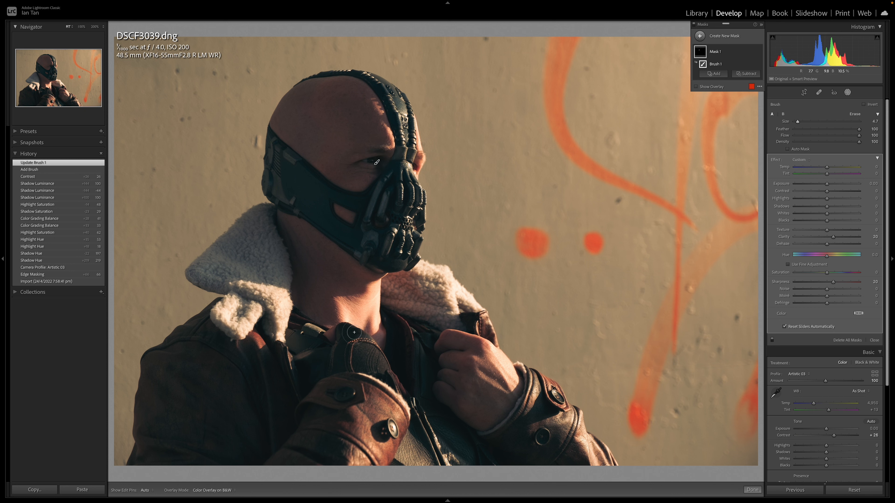
mouse_move(348, 348)
left_mouse_down()
mouse_move(342, 339)
mouse_move(365, 366)
mouse_move(329, 361)
left_mouse_up()
key("h")
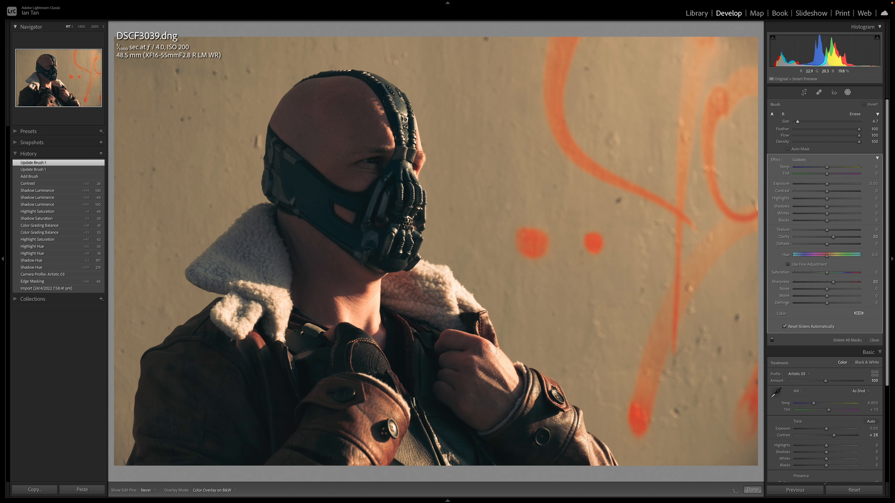
mouse_move(482, 375)
left_mouse_down()
mouse_move(508, 396)
mouse_move(486, 376)
mouse_move(470, 374)
left_mouse_up()
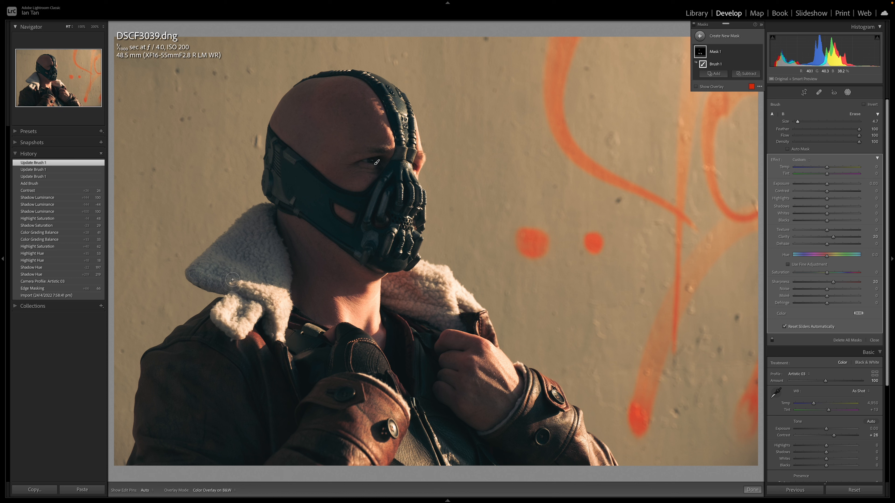
mouse_move(247, 294)
left_mouse_down()
mouse_move(278, 297)
mouse_move(231, 313)
mouse_move(209, 262)
mouse_move(251, 216)
mouse_move(230, 242)
mouse_move(242, 268)
left_mouse_up()
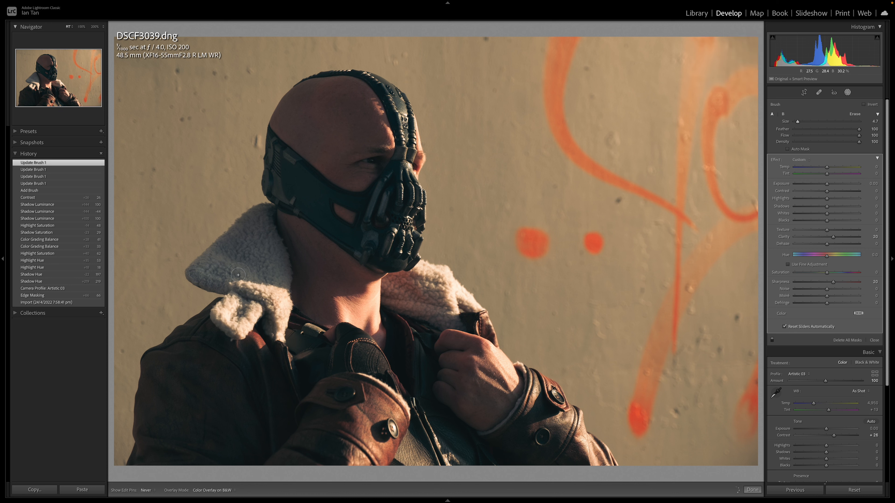
left_click_drag(431, 286, 435, 273)
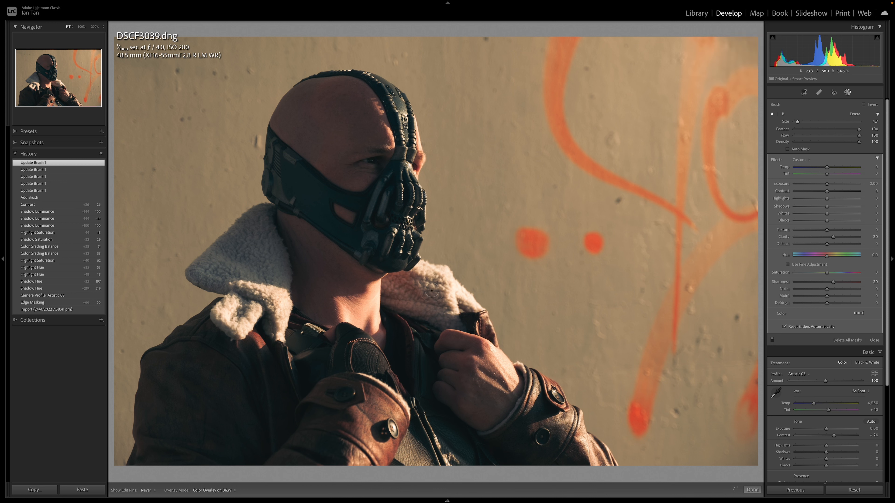
left_click_drag(478, 317, 444, 310)
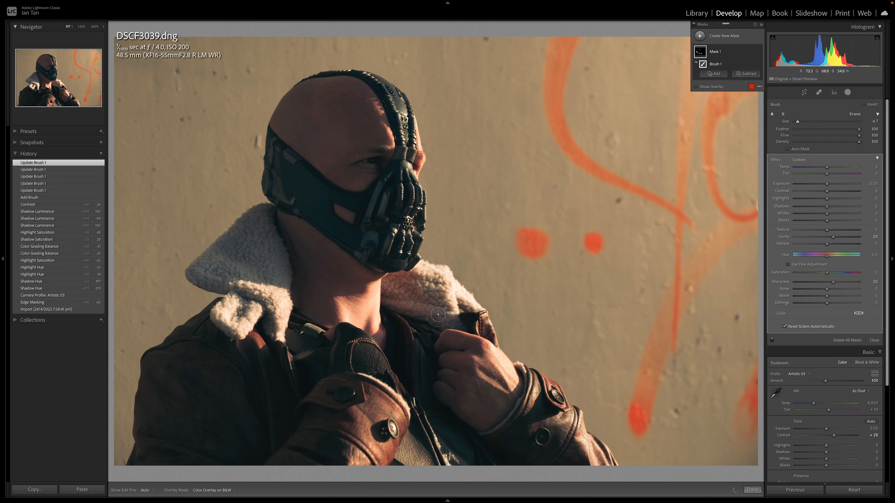
mouse_move(421, 443)
left_mouse_down()
mouse_move(459, 458)
mouse_move(413, 409)
left_mouse_up()
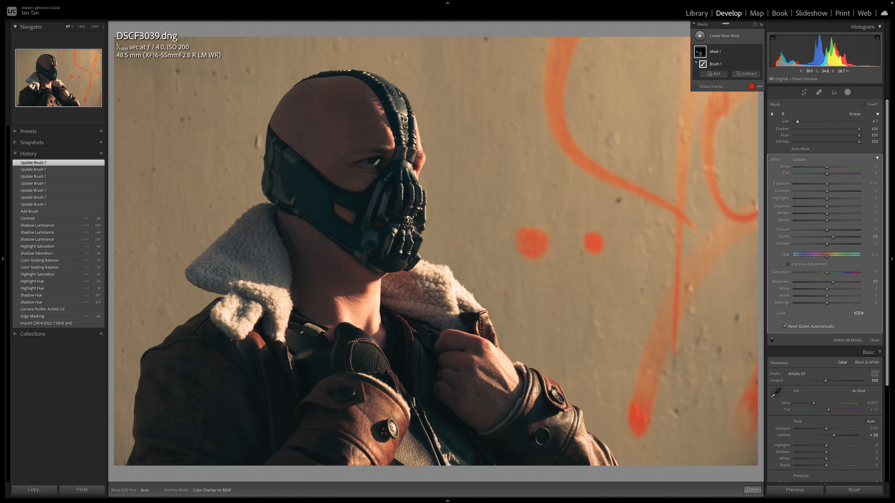
mouse_move(552, 419)
left_mouse_down()
mouse_move(592, 448)
mouse_move(540, 402)
mouse_move(542, 384)
left_mouse_up()
left_click_drag(594, 451, 551, 433)
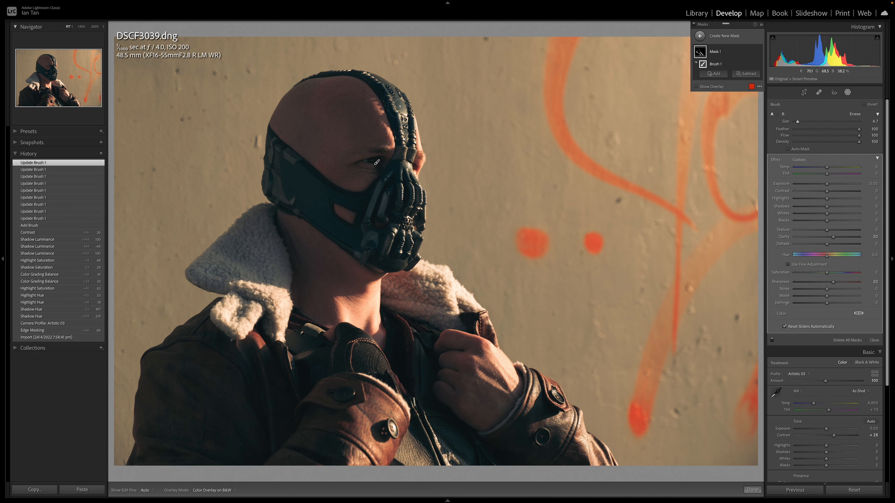
left_click_drag(400, 105, 408, 125)
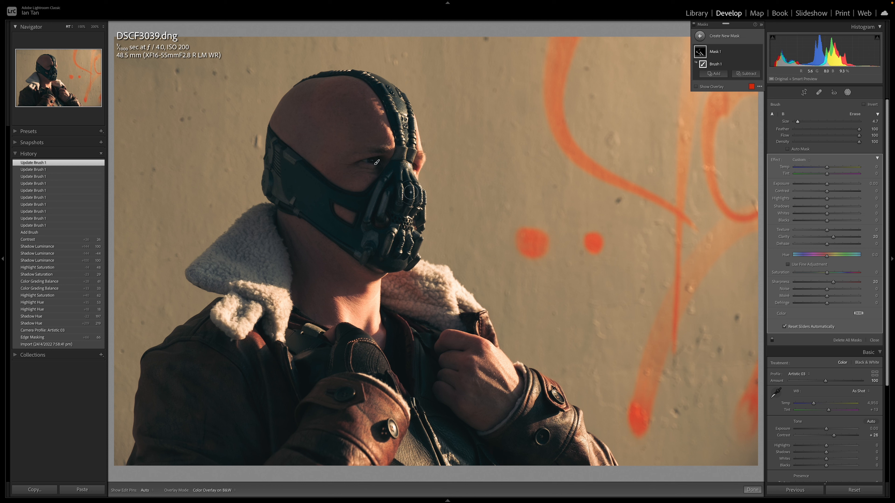
mouse_move(411, 192)
left_mouse_down()
mouse_move(394, 247)
mouse_move(404, 248)
mouse_move(407, 233)
mouse_move(410, 253)
mouse_move(399, 217)
mouse_move(410, 262)
mouse_move(413, 243)
left_mouse_up()
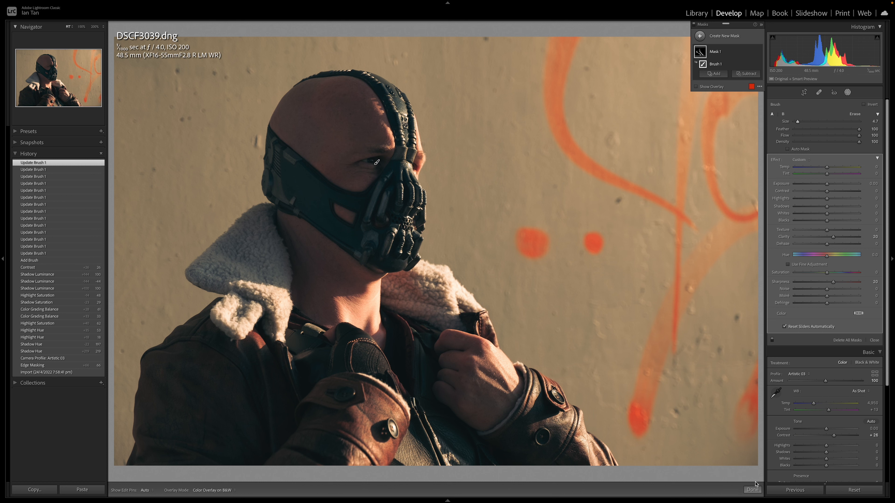
left_click(752, 490)
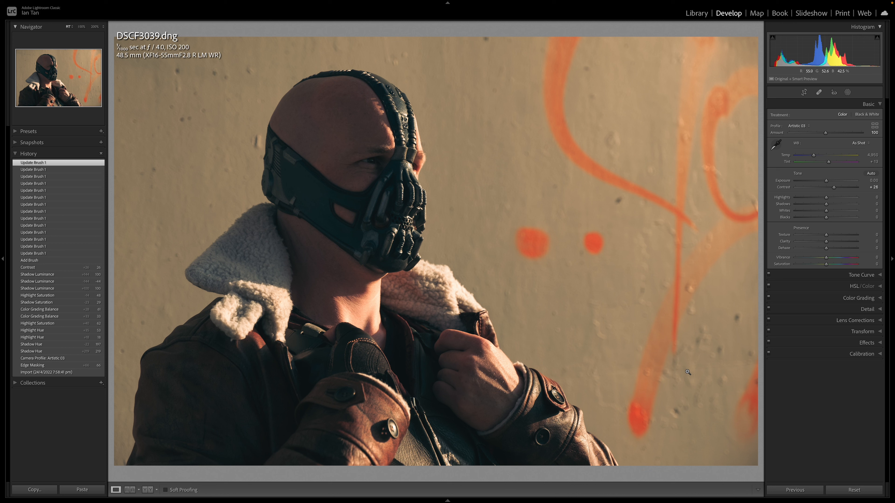
Add a subtle dark post-crop vignette with an amount of -7.
left_click(879, 344)
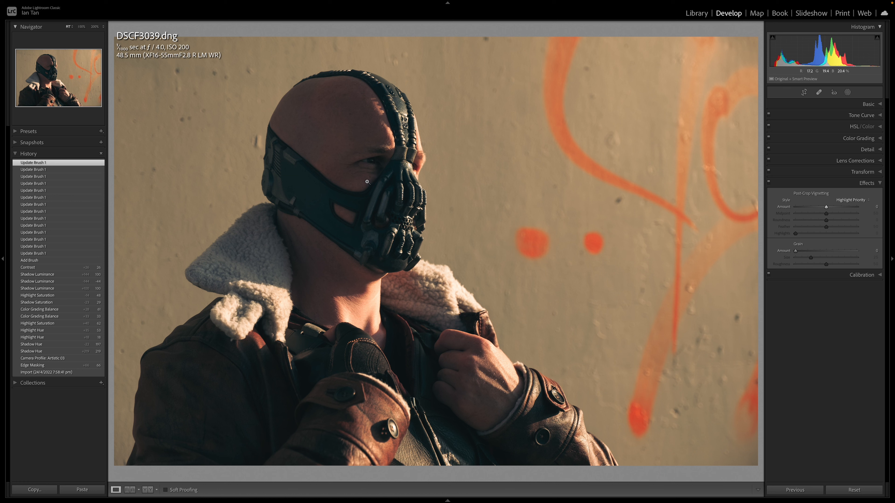
left_click_drag(826, 207, 824, 207)
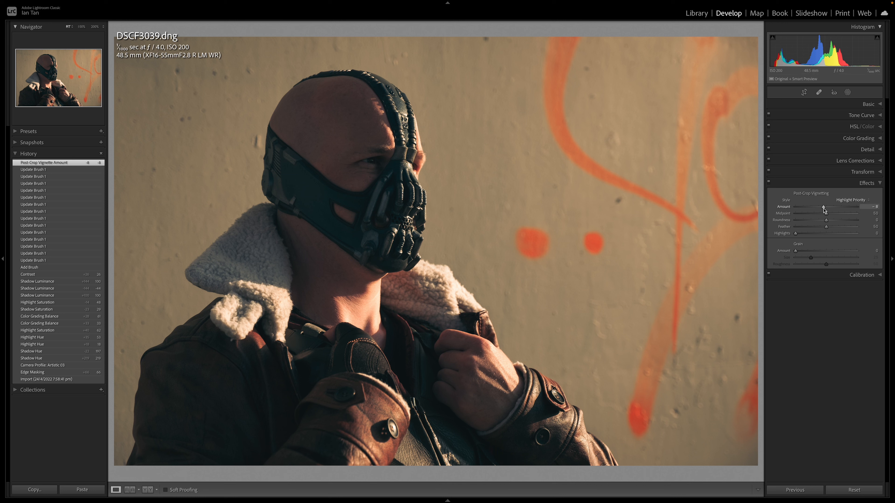
left_click_drag(823, 207, 824, 209)
left_click_drag(824, 209, 824, 209)
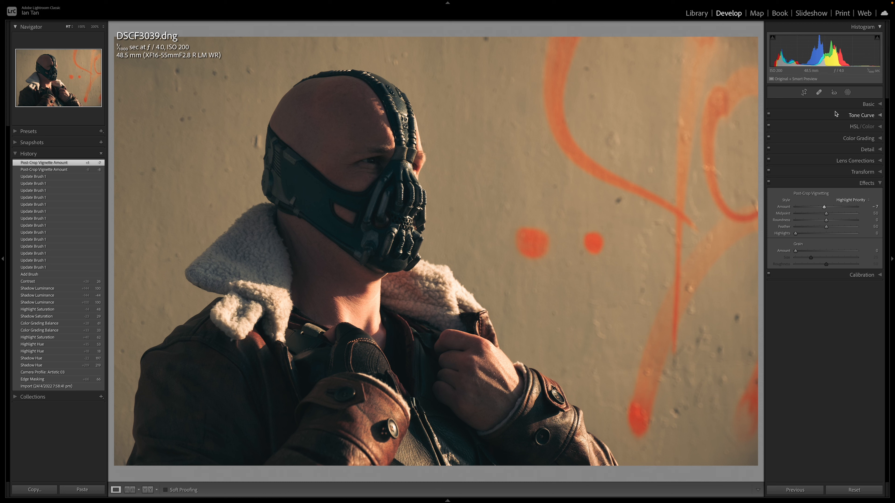
Add a radial gradient mask centred on the man's head and reduce its feather to 40.
left_click(847, 92)
left_click(718, 37)
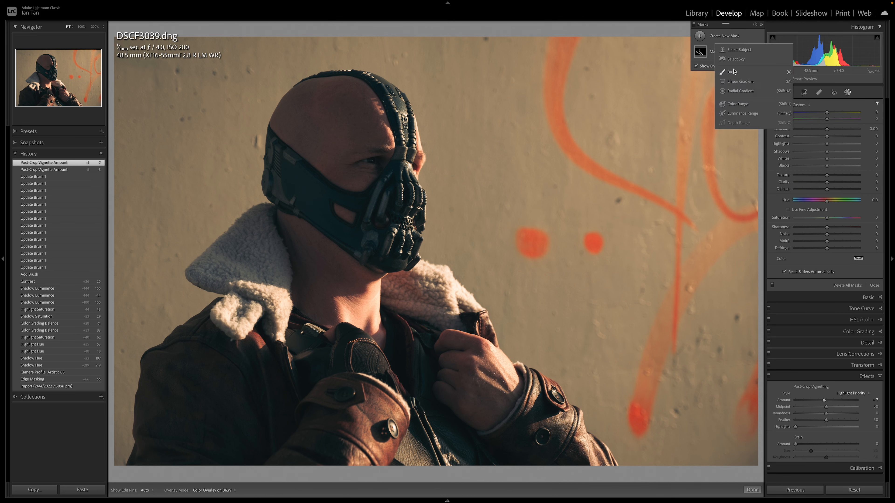
left_click(739, 91)
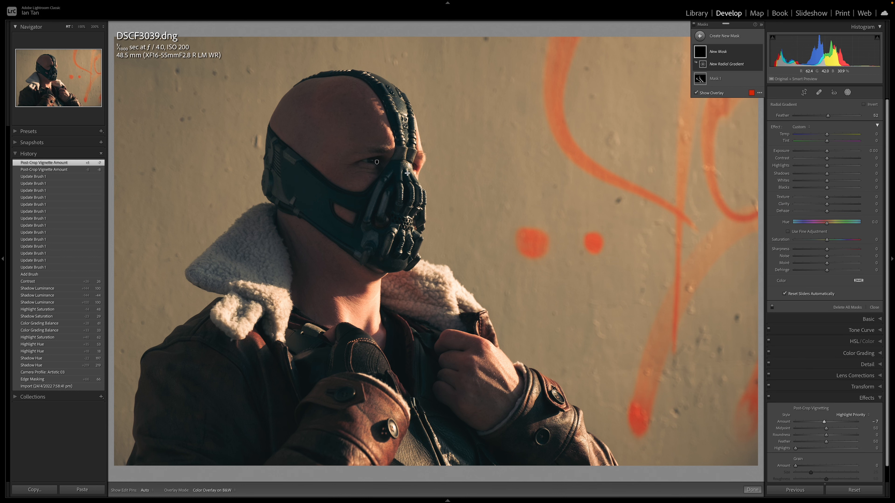
left_click_drag(368, 186, 474, 331)
left_click_drag(369, 185, 360, 181)
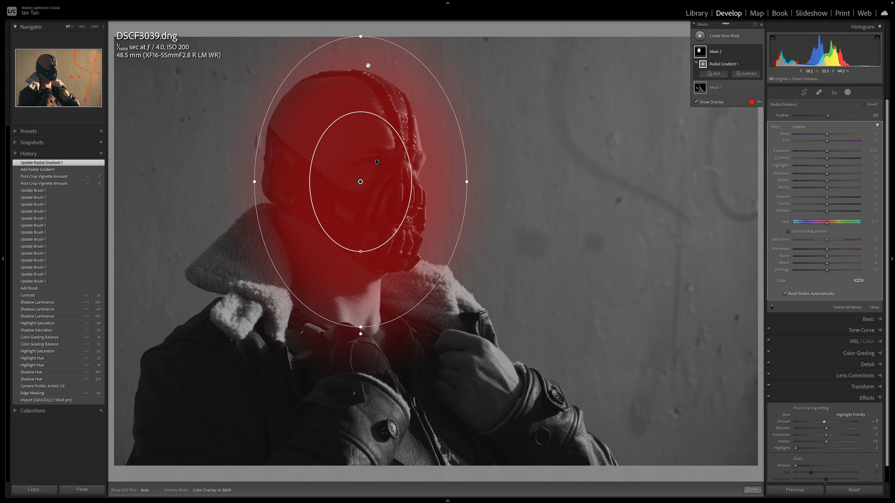
left_click_drag(360, 252, 358, 267)
left_click_drag(360, 182, 352, 176)
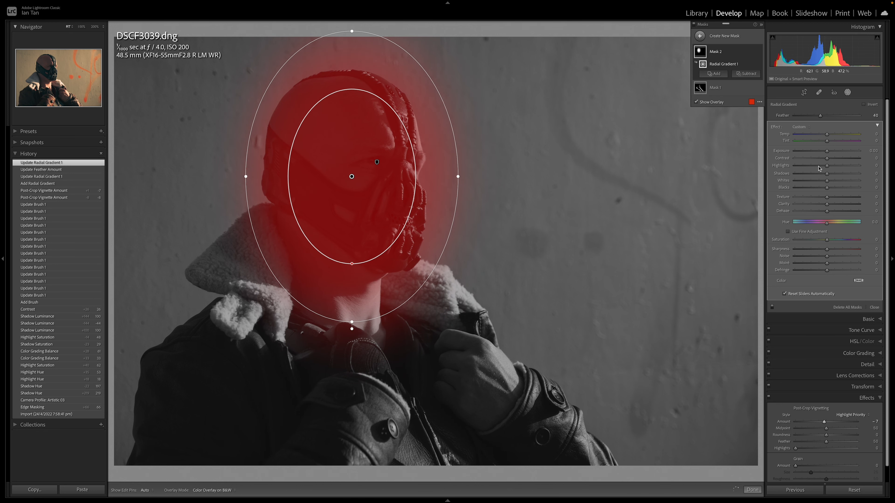
Hide the mask overlay, raise the radial gradient's exposure to 0.31 and close masking.
key("o")
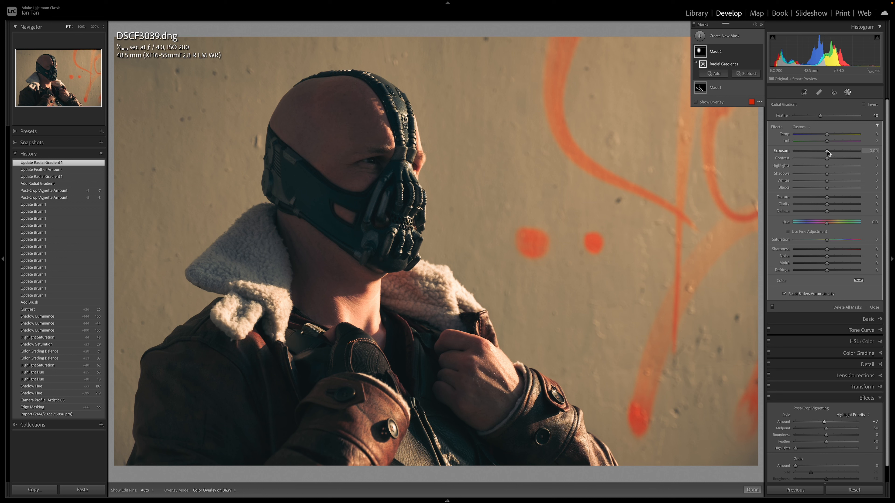
left_click_drag(828, 151, 830, 153)
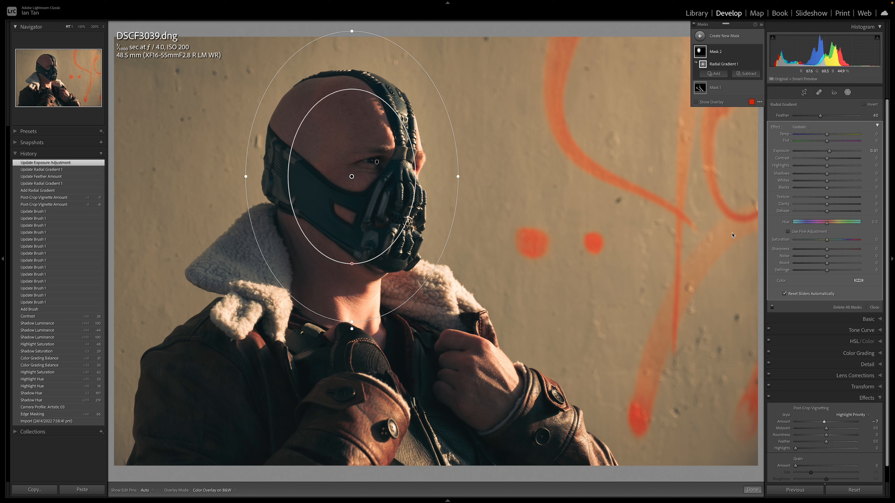
left_click(751, 490)
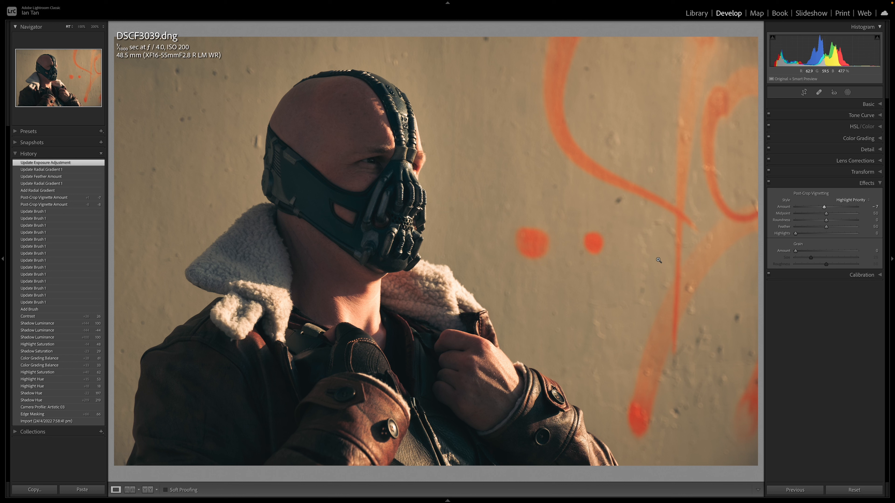
Compare the masked man's edited photo with its unedited version.
key("backslash")
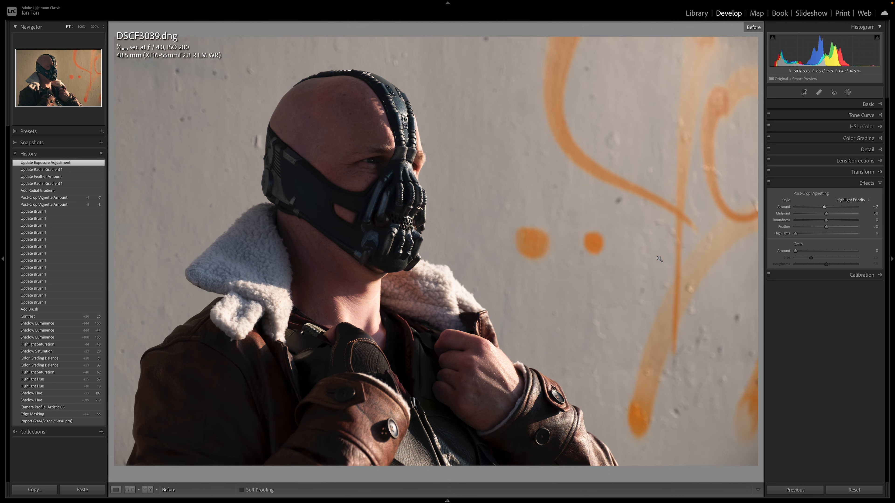
key("backslash")
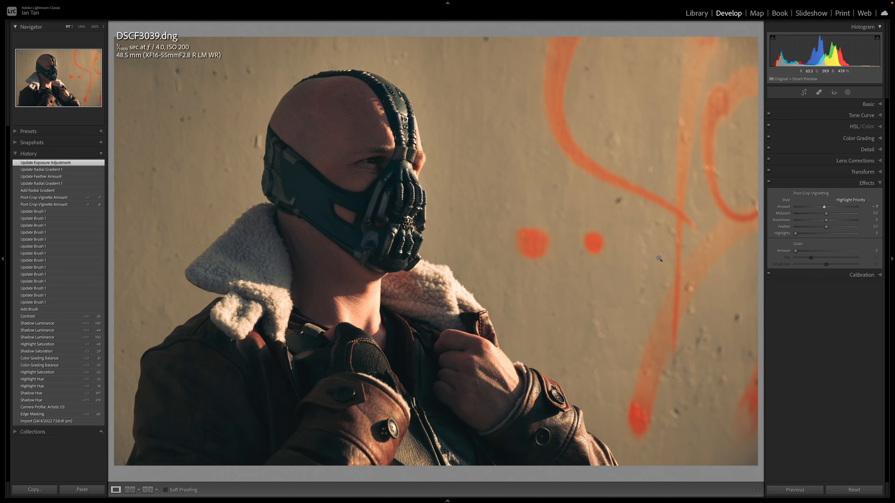
key("backslash")
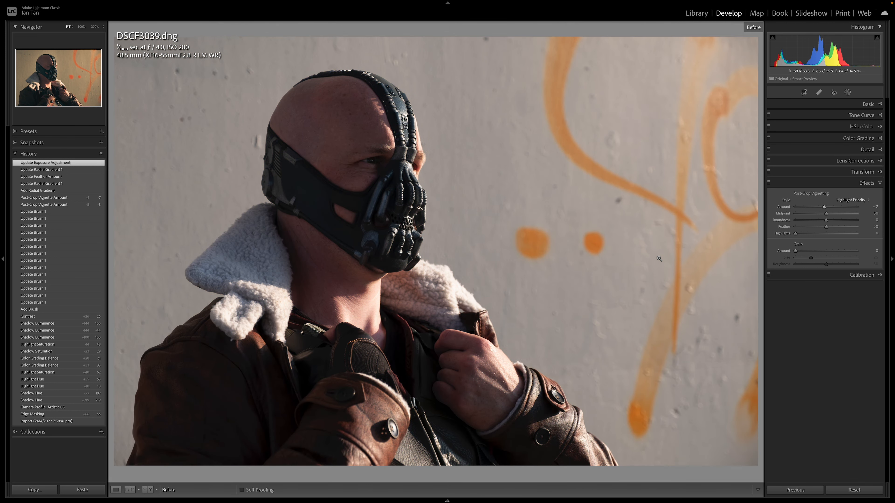
key("backslash")
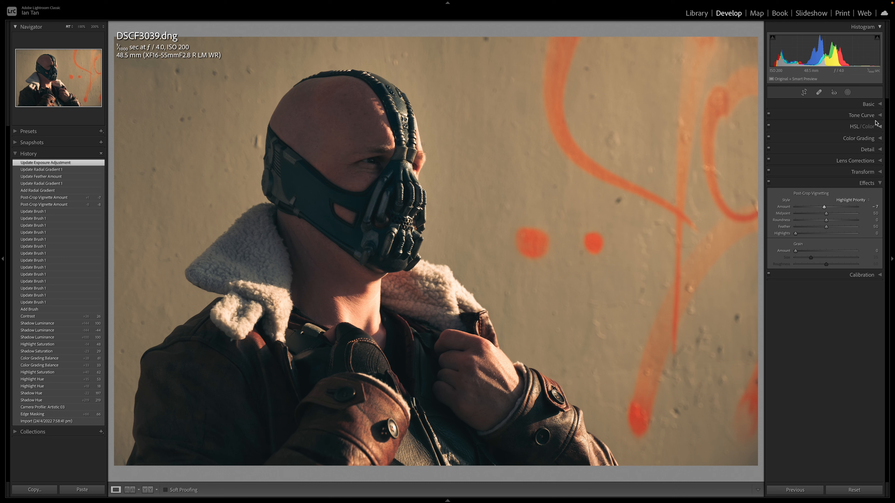
Try the photo's overall clarity at +100 and return it to 0.
left_click(880, 105)
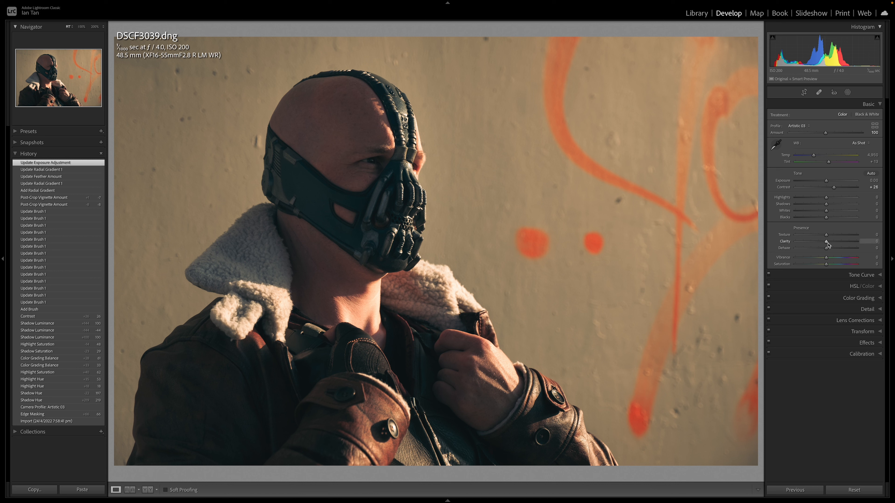
left_click_drag(827, 244, 859, 244)
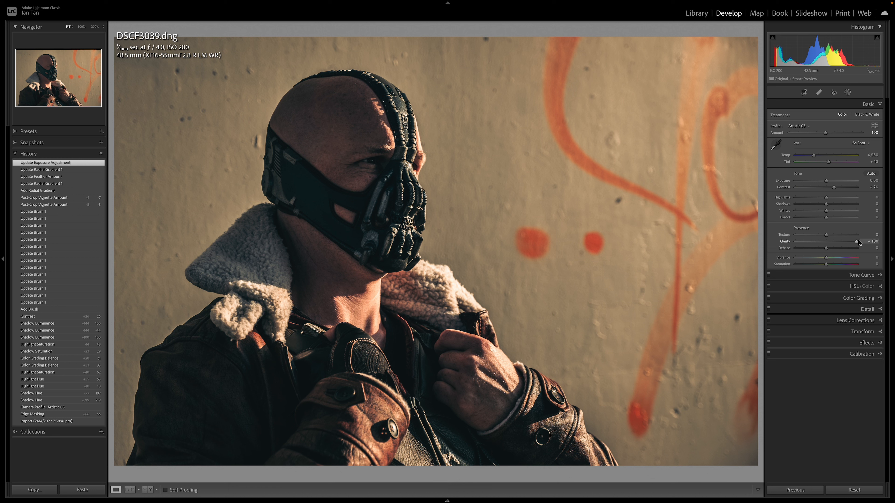
mouse_move(858, 244)
left_mouse_down()
mouse_move(838, 241)
mouse_move(867, 241)
left_mouse_up()
left_click_drag(867, 241, 826, 242)
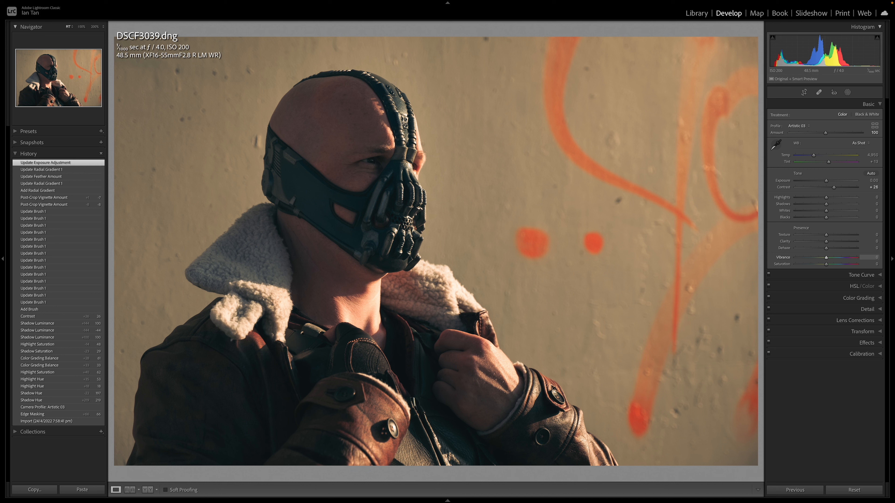
Try small vibrance changes on the photo and undo them.
mouse_move(826, 260)
left_mouse_down()
mouse_move(865, 261)
mouse_move(831, 260)
left_mouse_up()
mouse_move(830, 260)
left_mouse_down()
mouse_move(844, 259)
mouse_move(827, 259)
left_mouse_up()
left_click(829, 260)
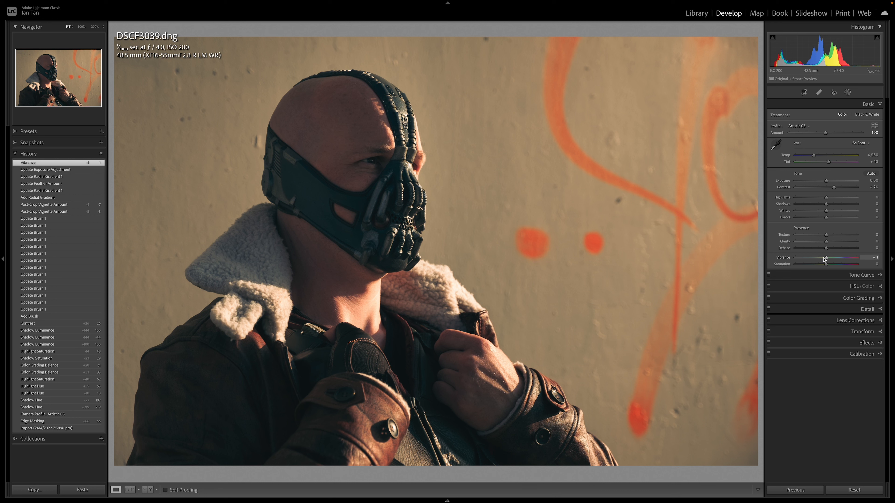
key("ctrl+z")
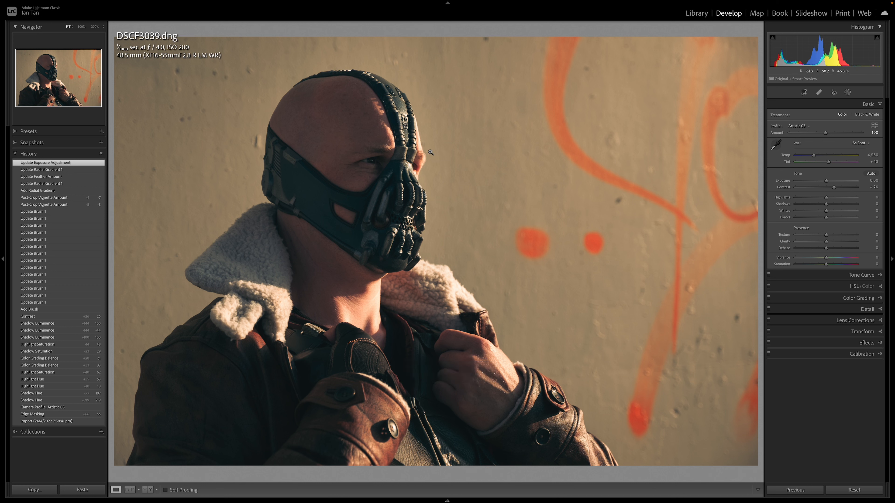
Try saturation +57 combined with vibrance -81 and undo both changes.
mouse_move(827, 267)
left_mouse_down()
mouse_move(870, 267)
mouse_move(800, 258)
mouse_move(844, 267)
left_mouse_up()
left_click(826, 265)
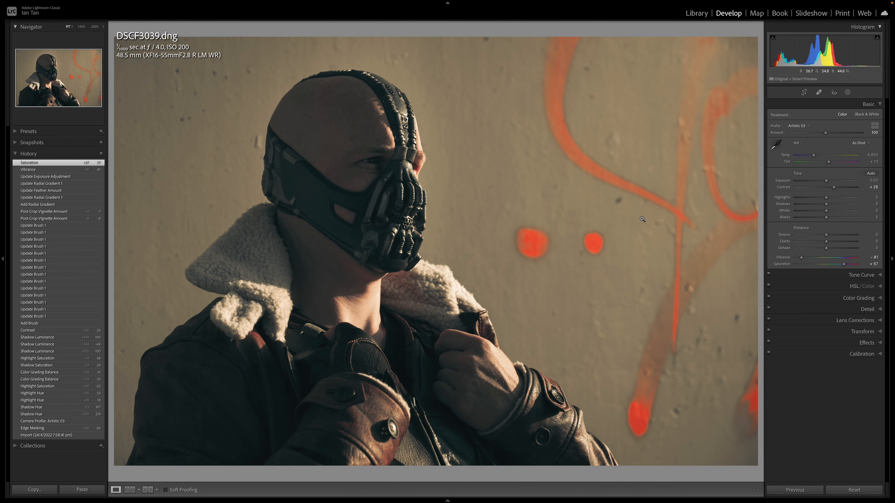
key("ctrl+z")
key("ctrl+z")
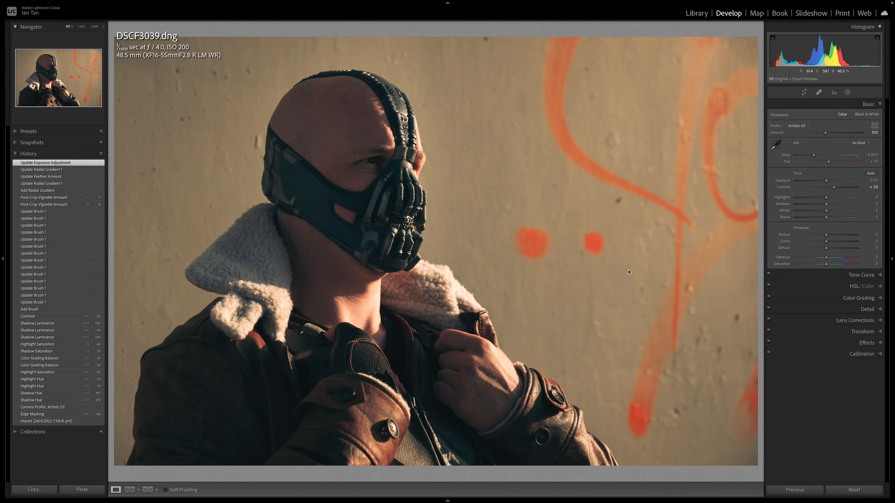
Return to the library grid and review the three edited cosplay photos full screen.
key("n")
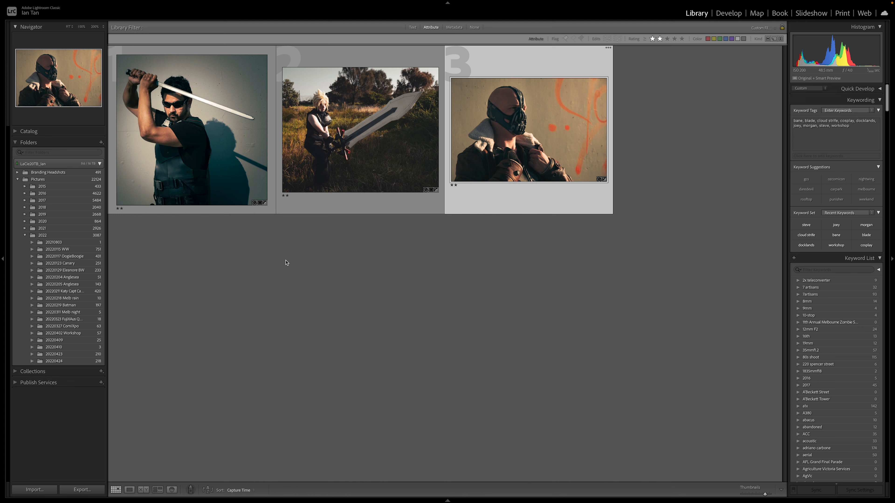
left_click(220, 167)
key("f")
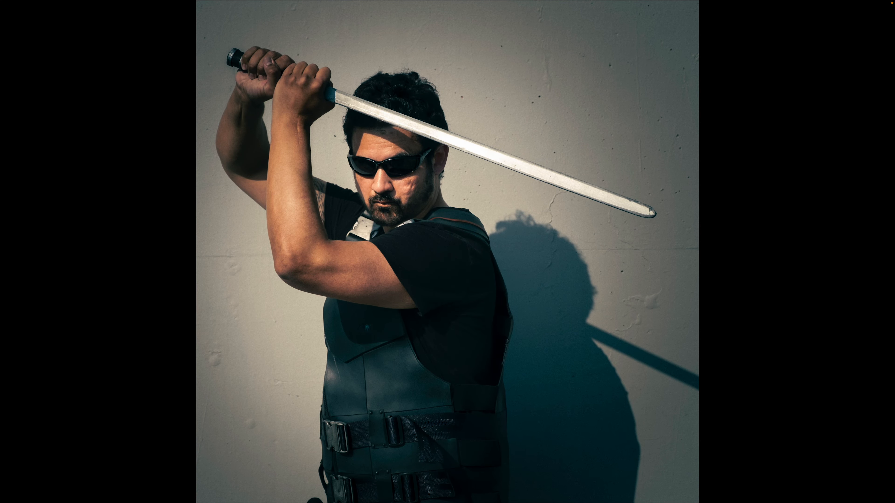
key("Right")
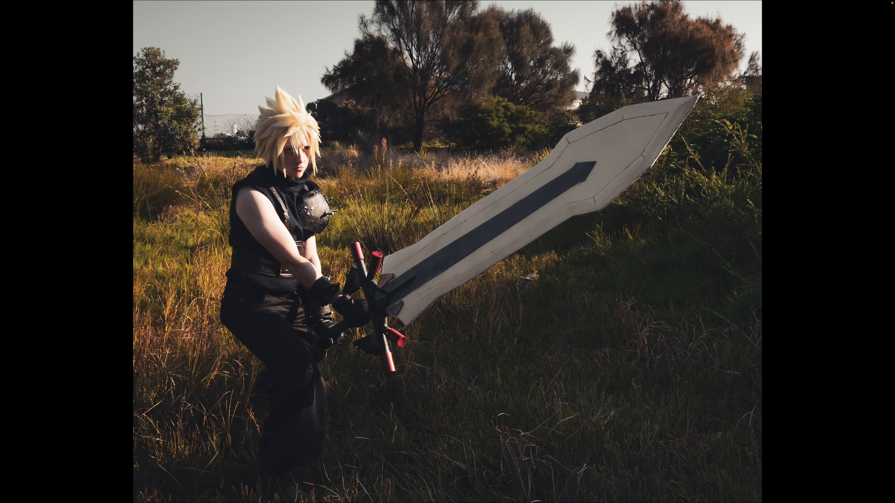
key("Right")
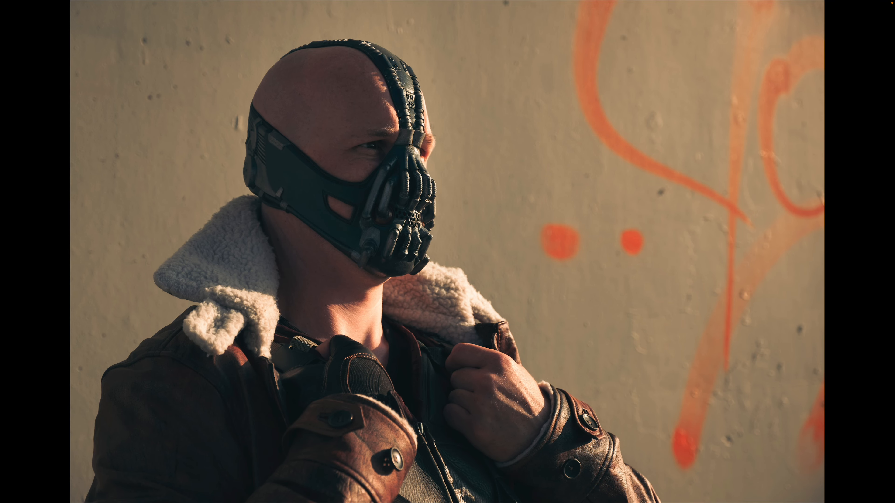
key("Escape")
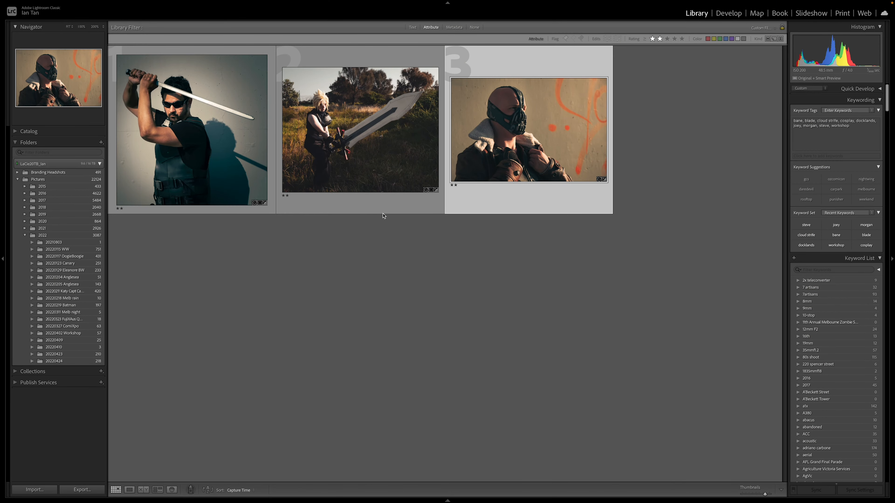